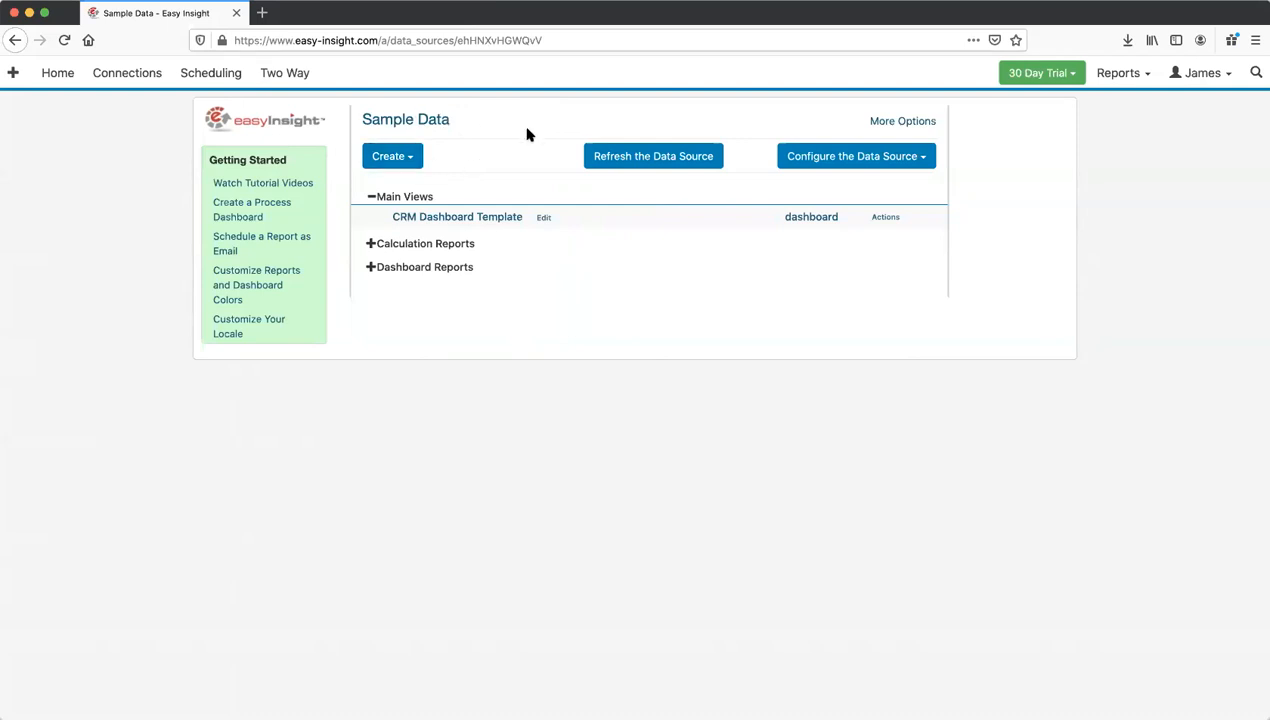
# Step: Create a new, empty dashboard on the Sample Data source
pyautogui.click(400, 158)
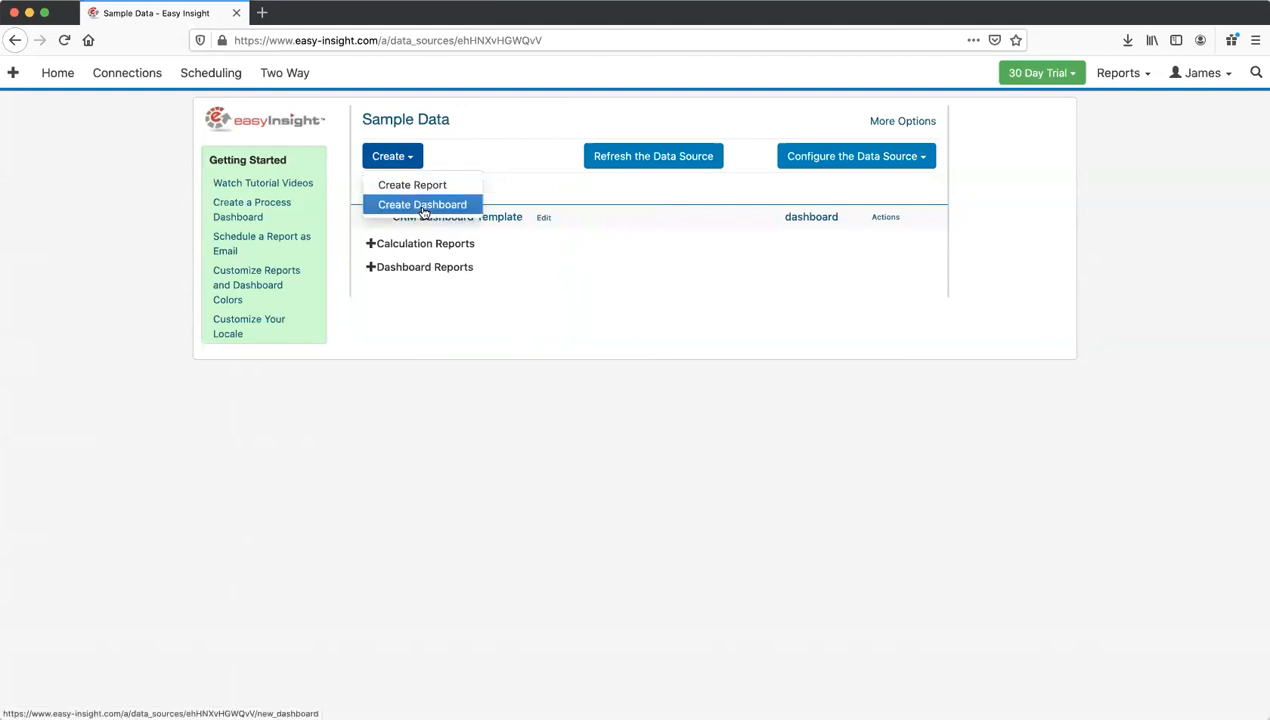
pyautogui.click(424, 213)
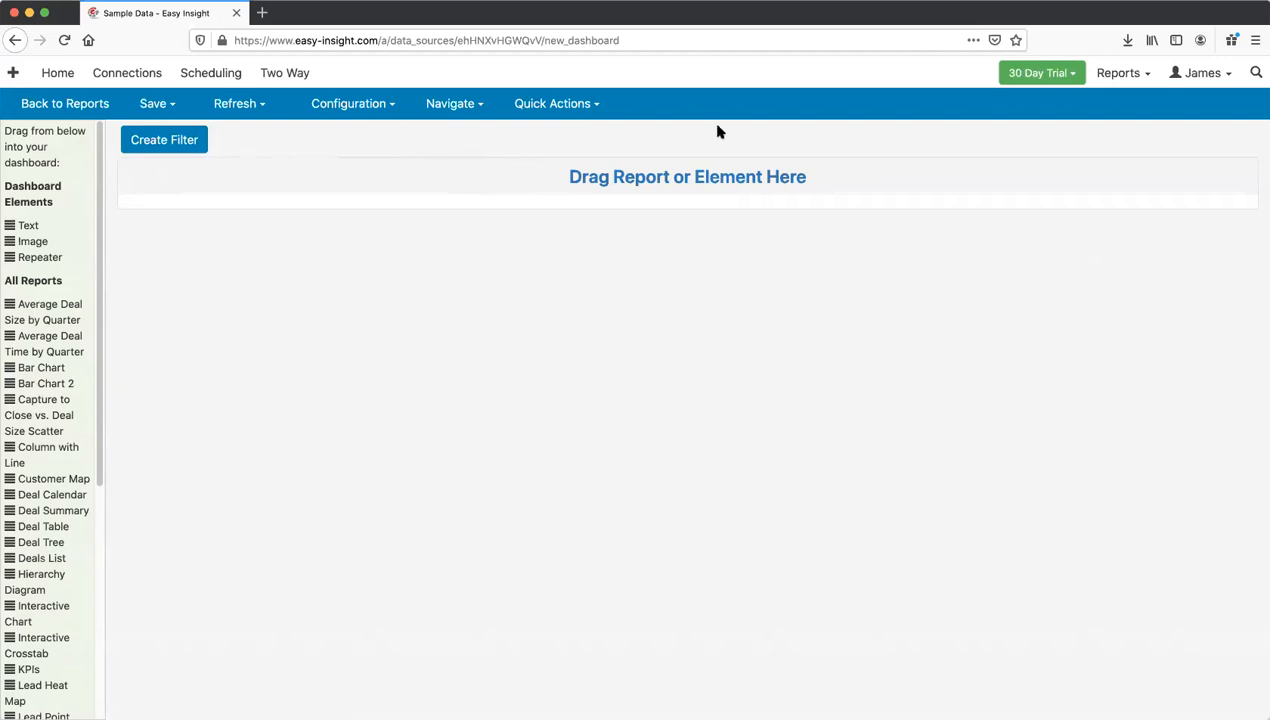
pyautogui.click(552, 105)
pyautogui.click(548, 190)
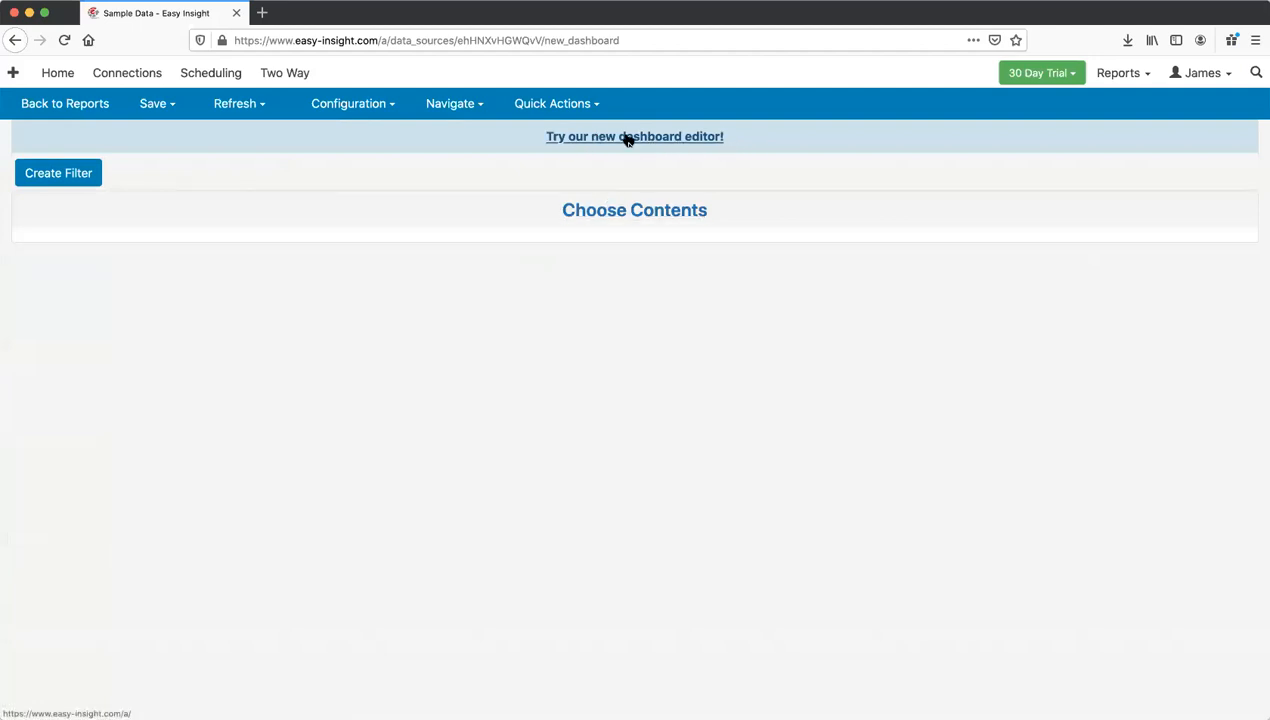
pyautogui.click(562, 104)
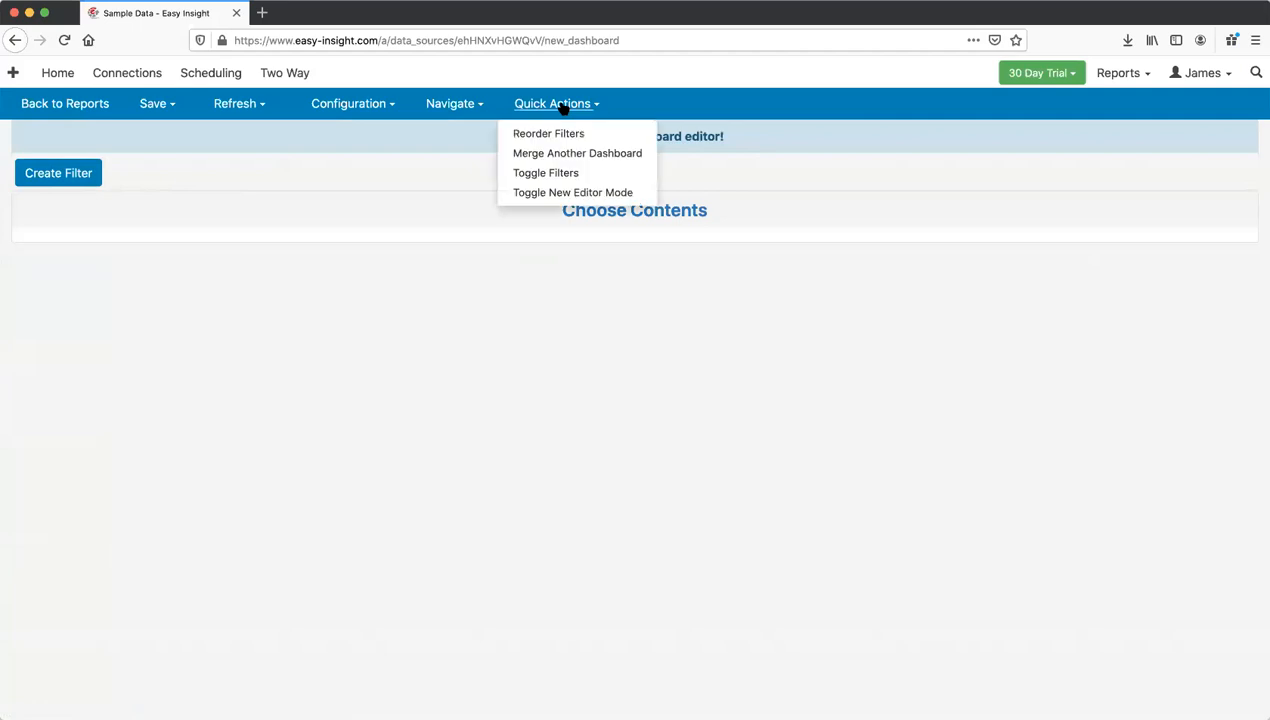
pyautogui.click(678, 137)
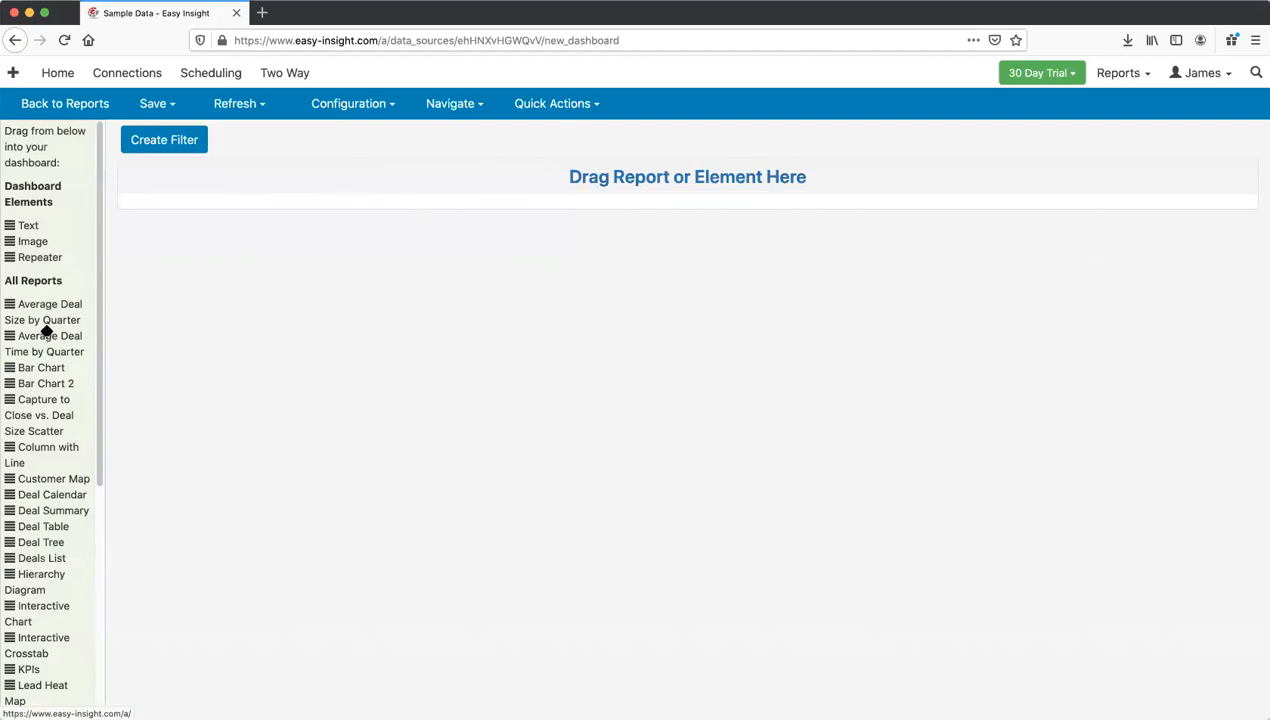
pyautogui.scroll(-5, 45, 330)
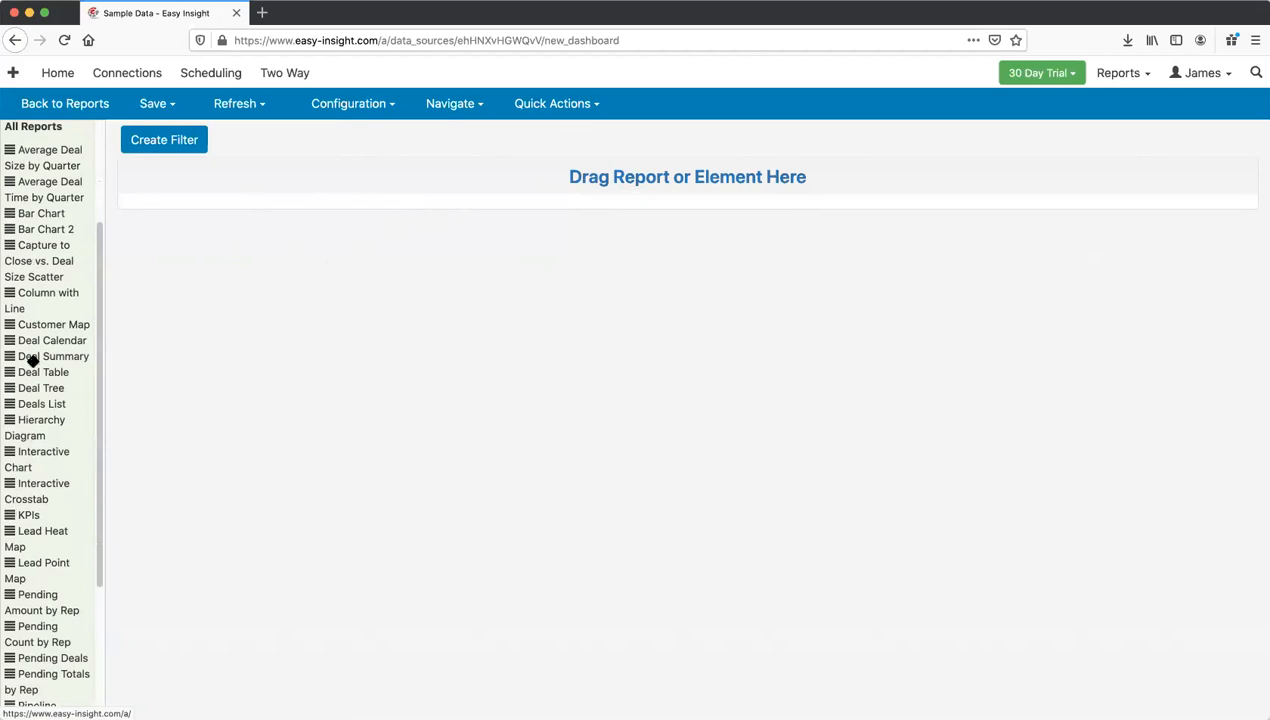
# Step: Place KPIs on top, with Bar Chart, Bar Chart 2 and Column with Line below it
pyautogui.moveTo(10, 517); pyautogui.dragTo(492, 174)
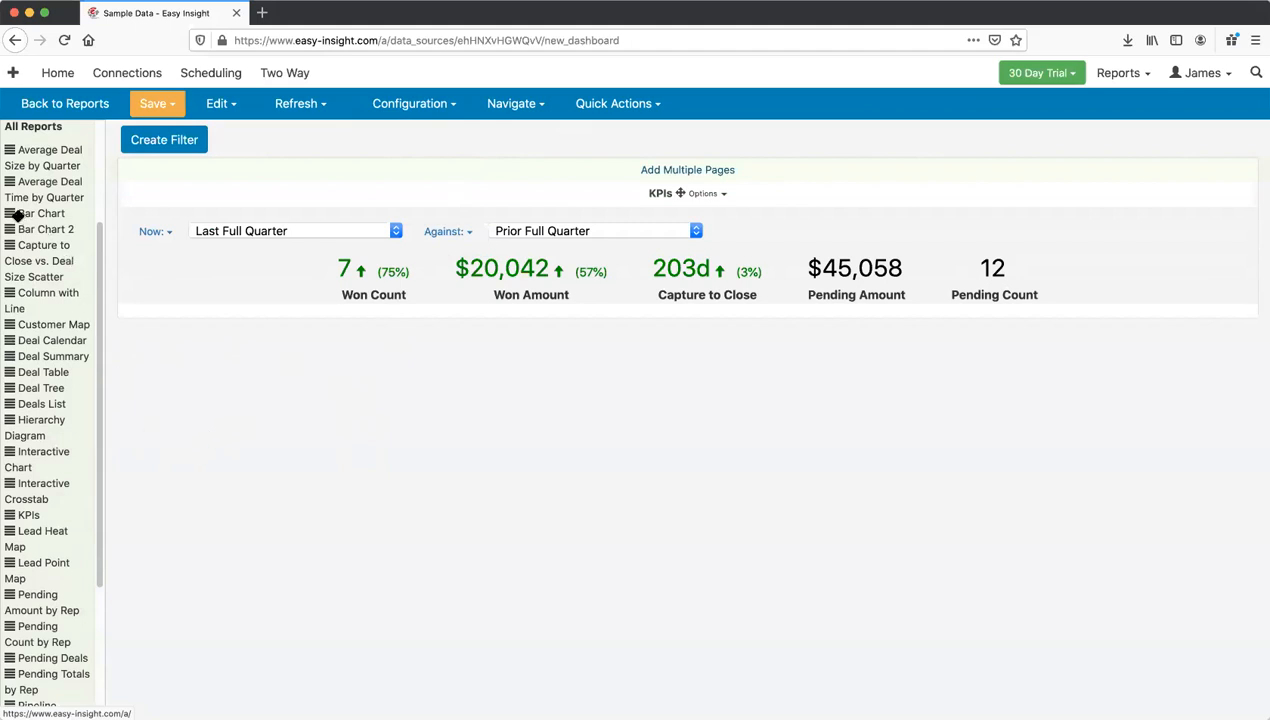
pyautogui.moveTo(10, 213); pyautogui.dragTo(567, 307)
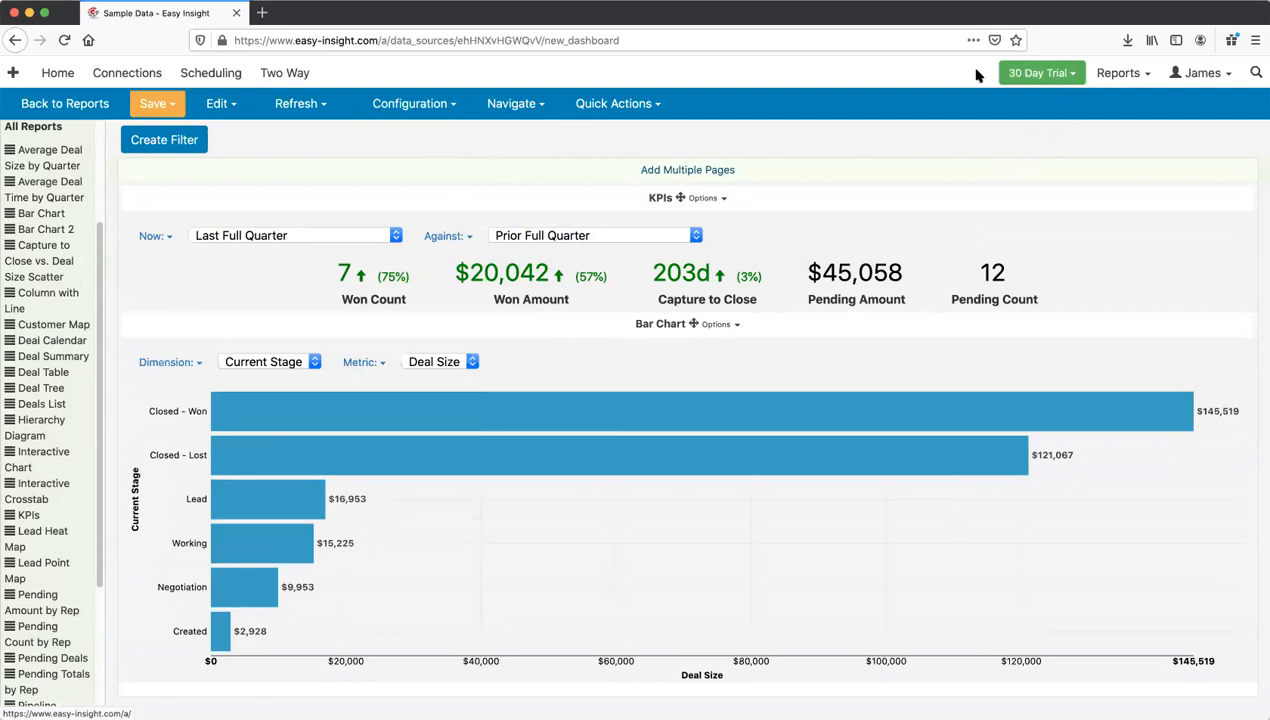
pyautogui.moveTo(9, 229); pyautogui.dragTo(1180, 550)
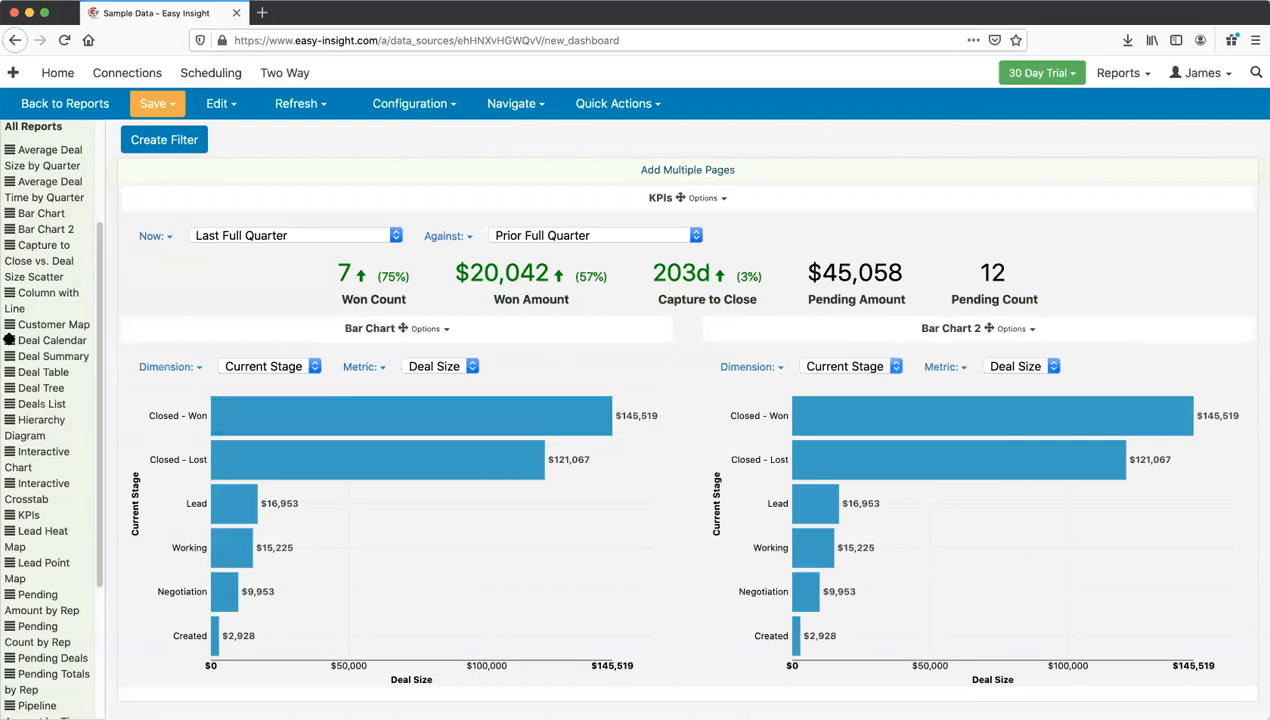
pyautogui.moveTo(10, 292); pyautogui.dragTo(908, 496)
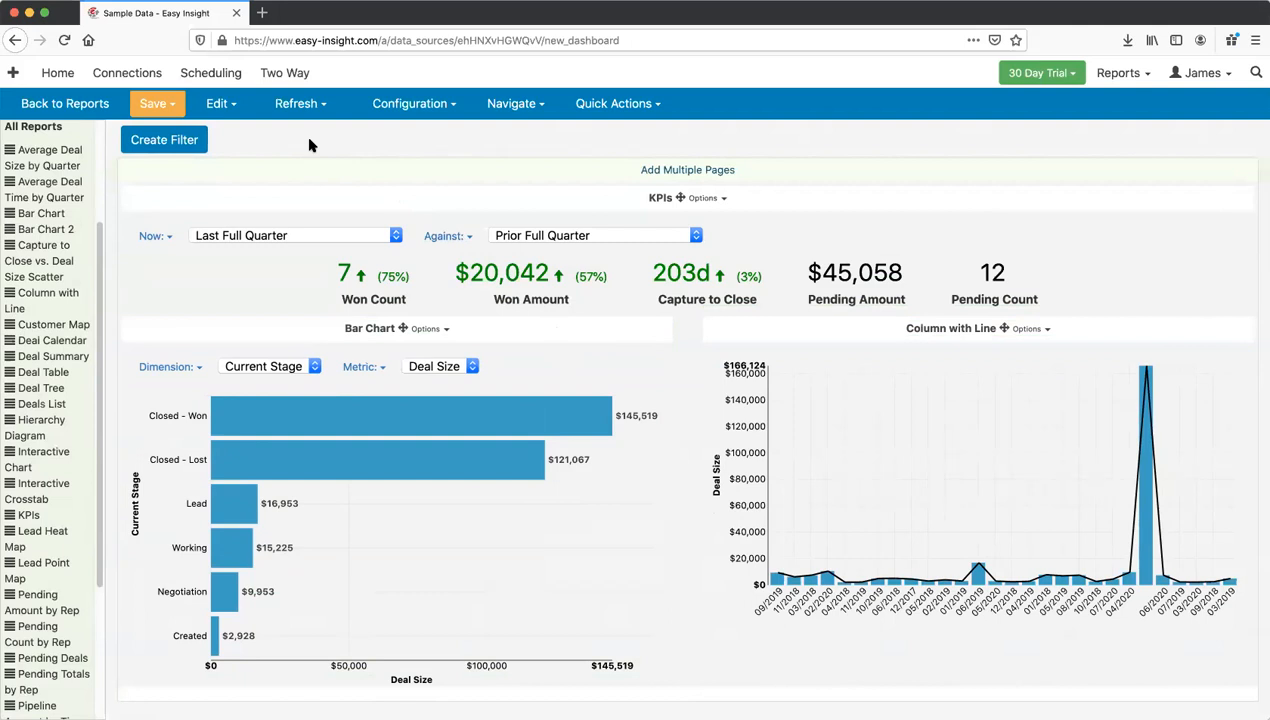
# Step: Save the dashboard under the name 'Dashboard'
pyautogui.click(153, 103)
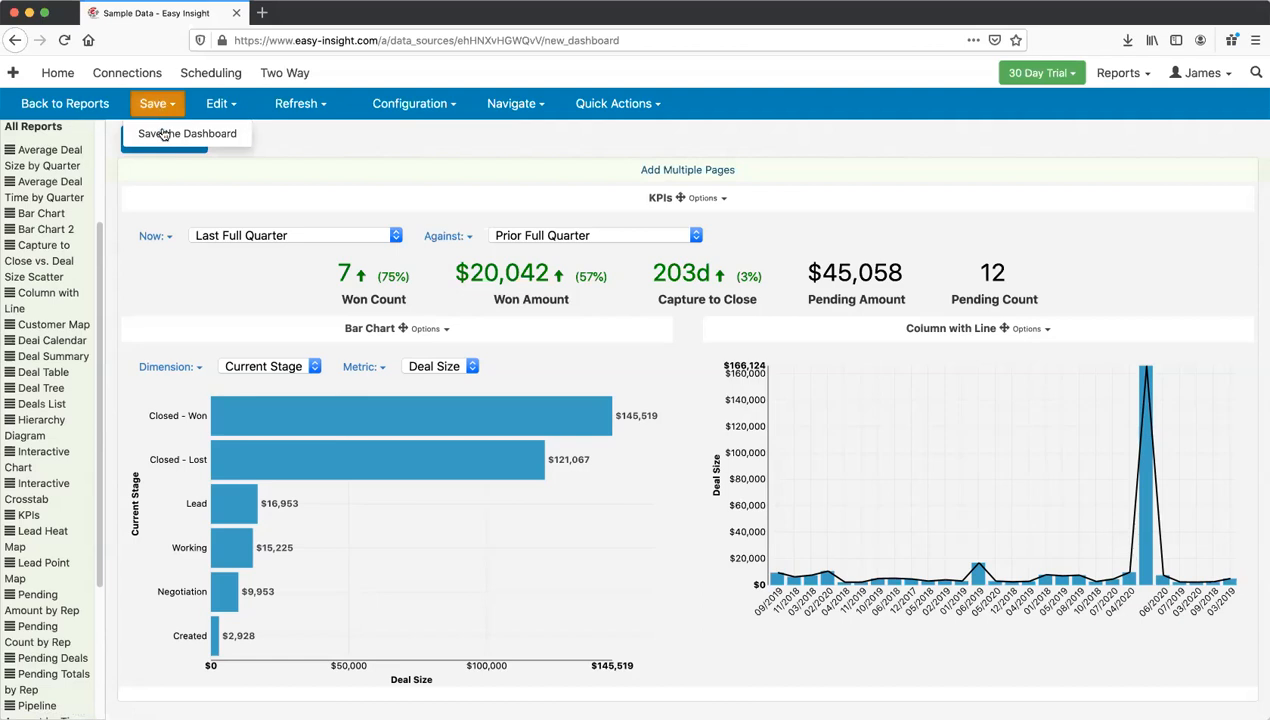
pyautogui.click(163, 135)
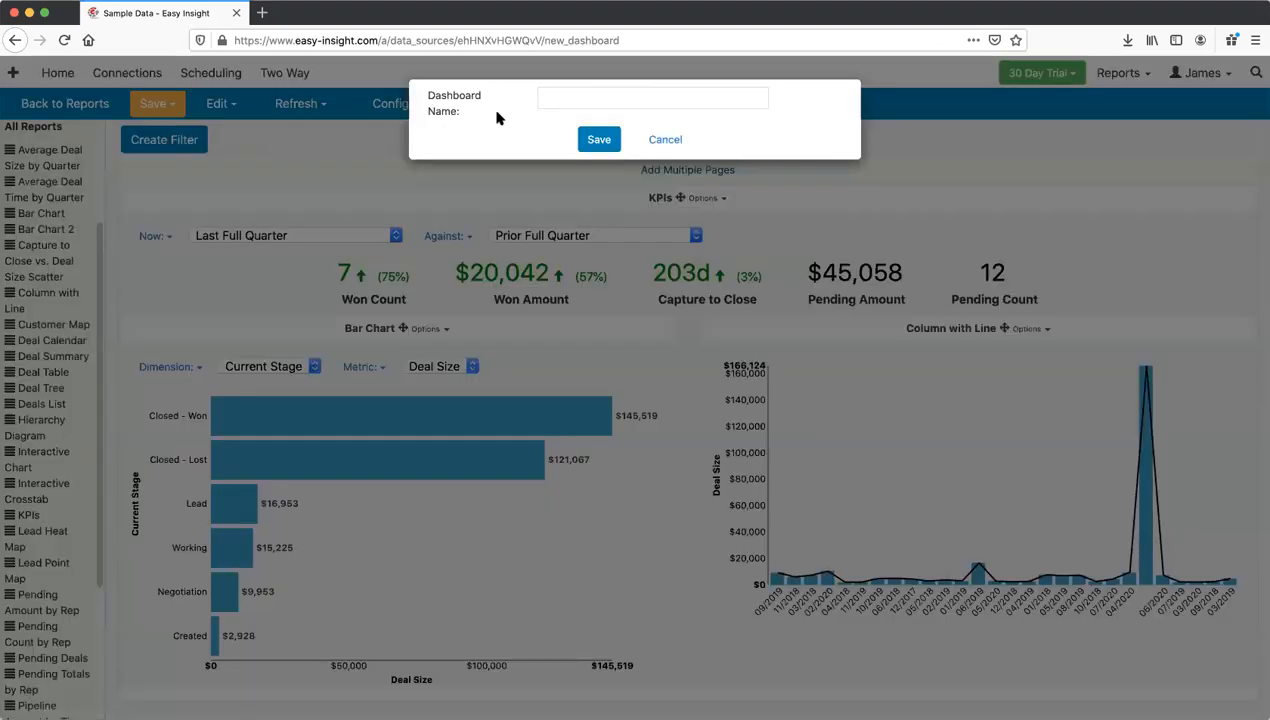
pyautogui.click(563, 98)
pyautogui.write('Dashboard')
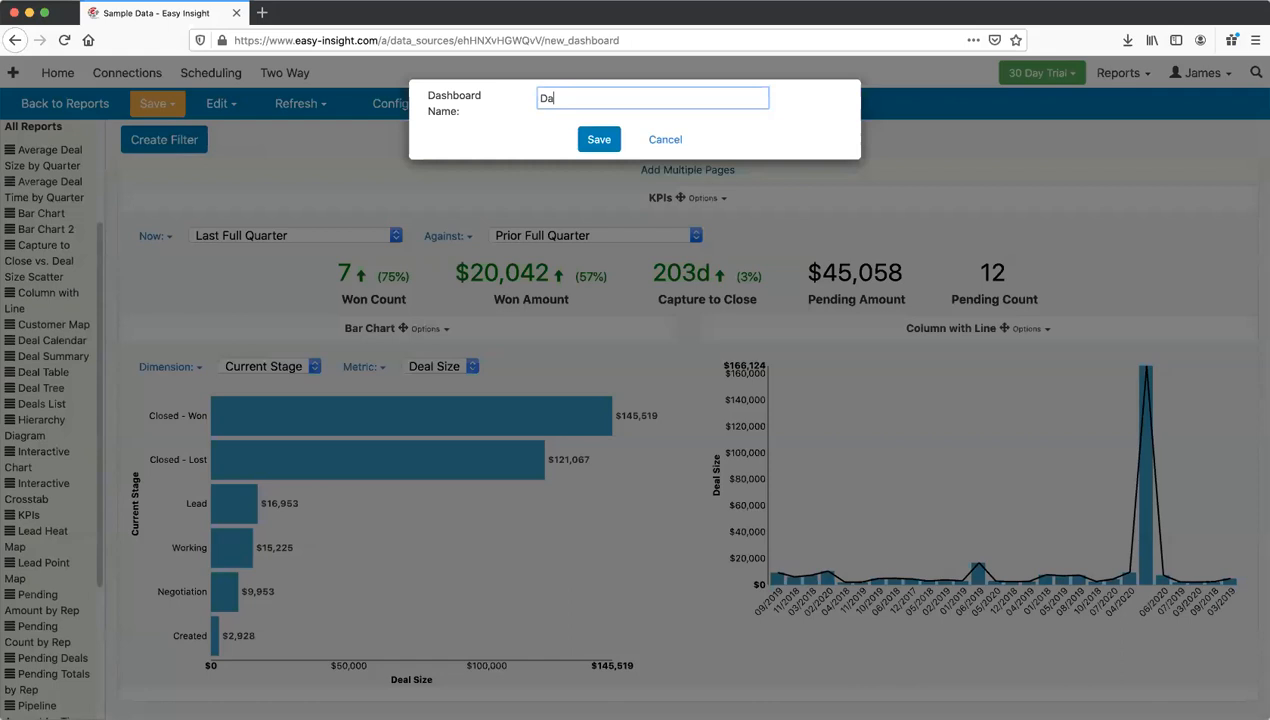
pyautogui.click(580, 132)
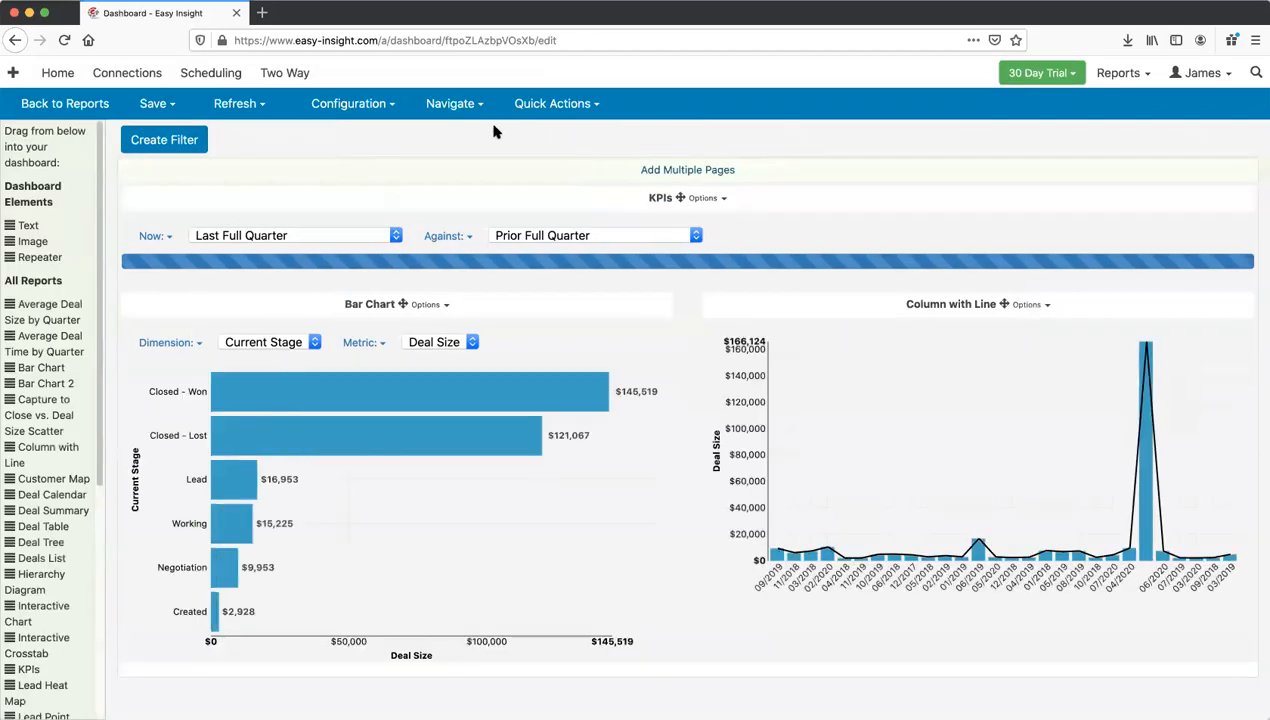
# Step: Preview the dashboard in End User view, then return to the editor
pyautogui.click(449, 106)
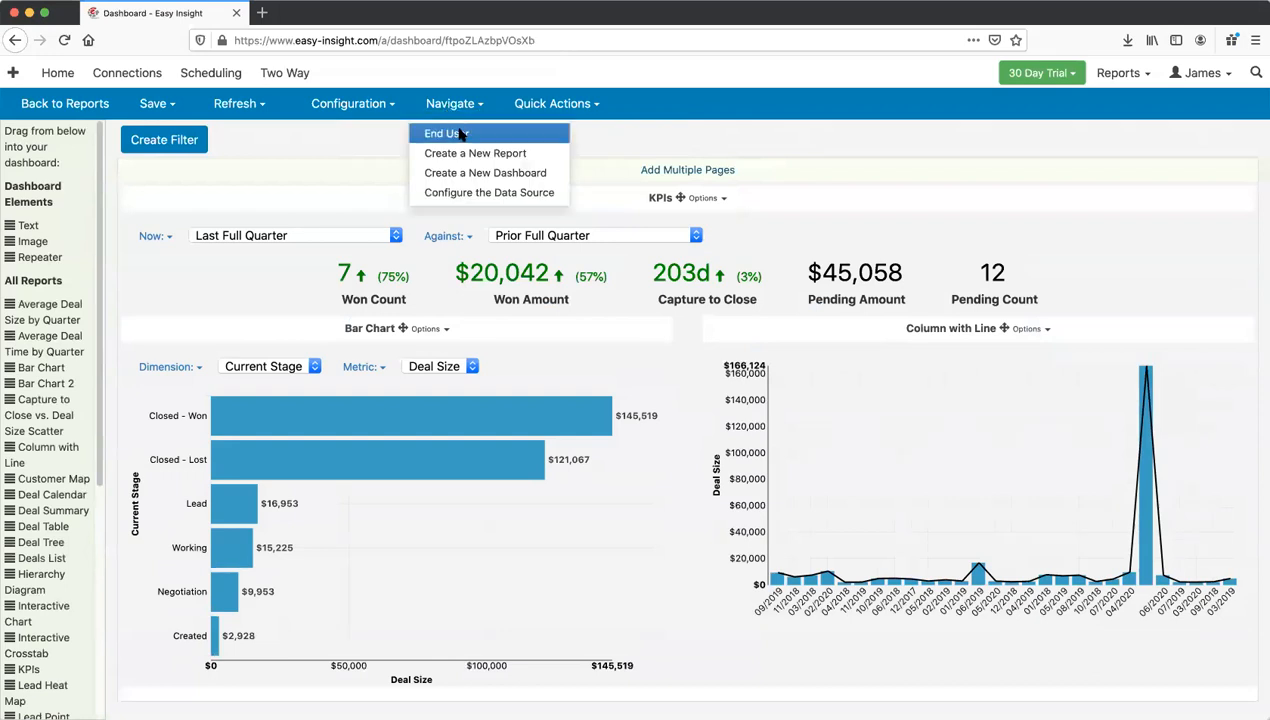
pyautogui.click(460, 133)
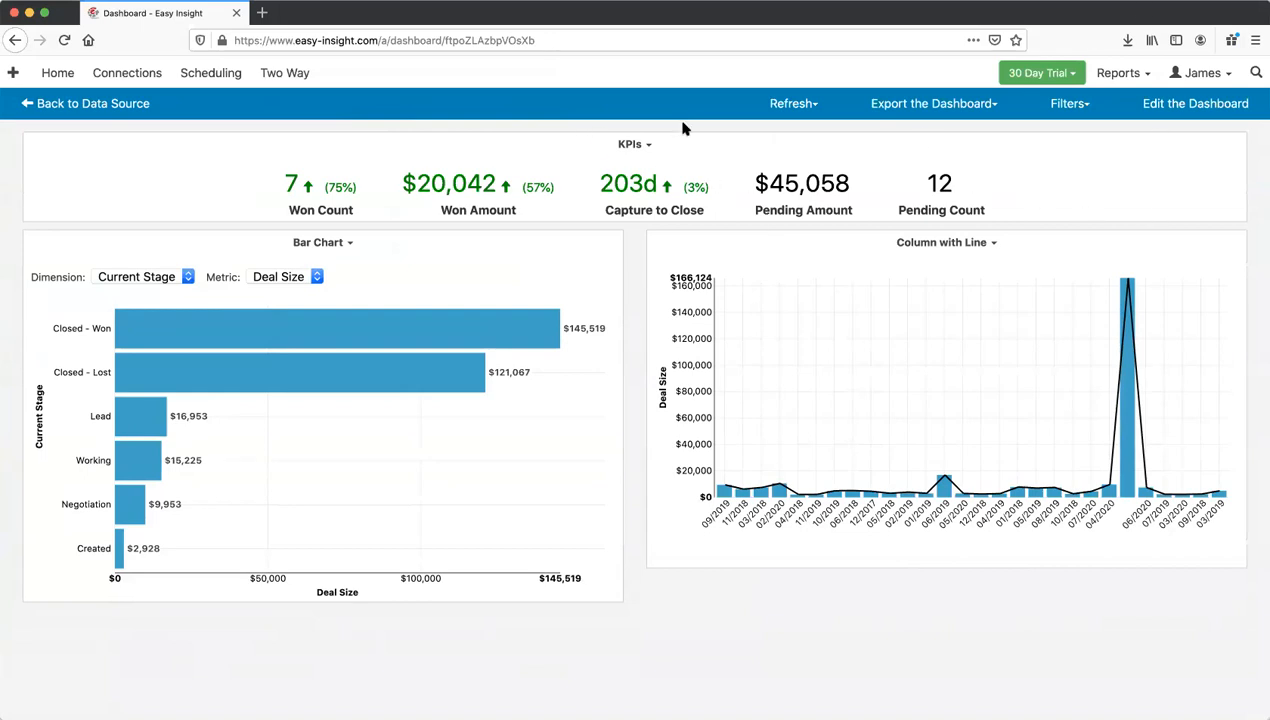
pyautogui.click(1187, 105)
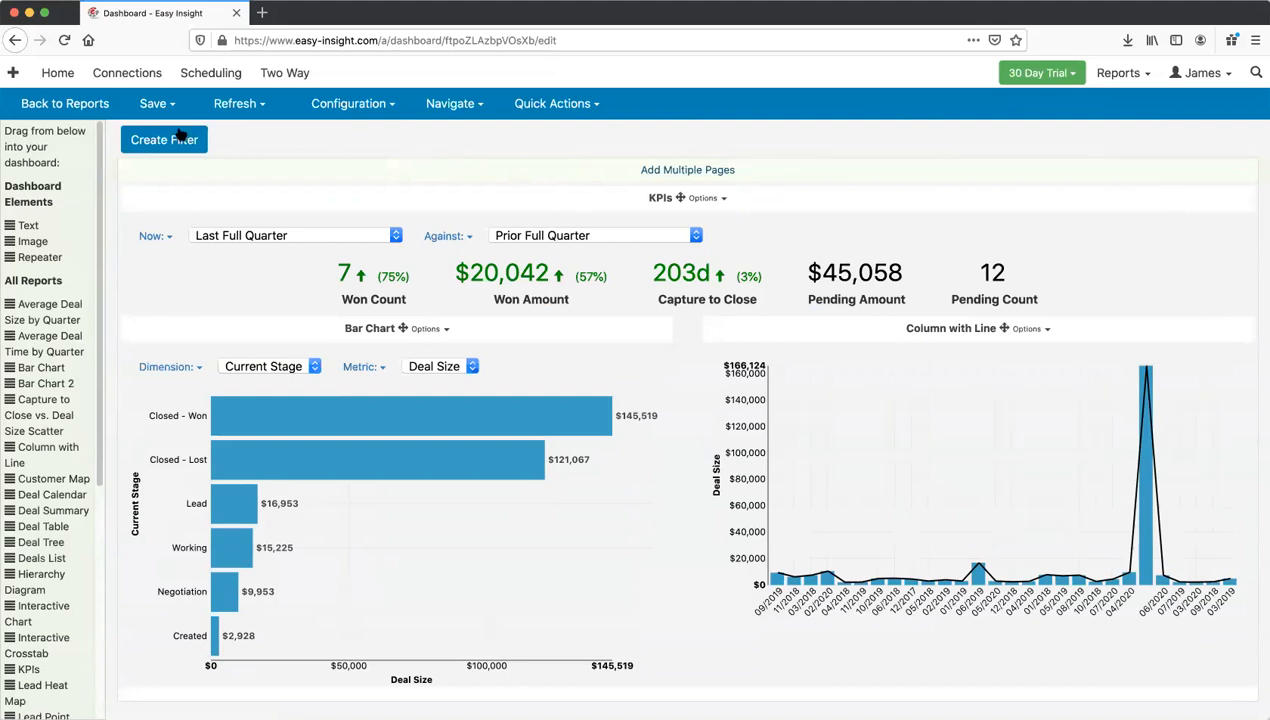
# Step: Add a multi-value Sales > Current Stage filter that excludes Closed - Lost, keeping six stages
pyautogui.click(157, 141)
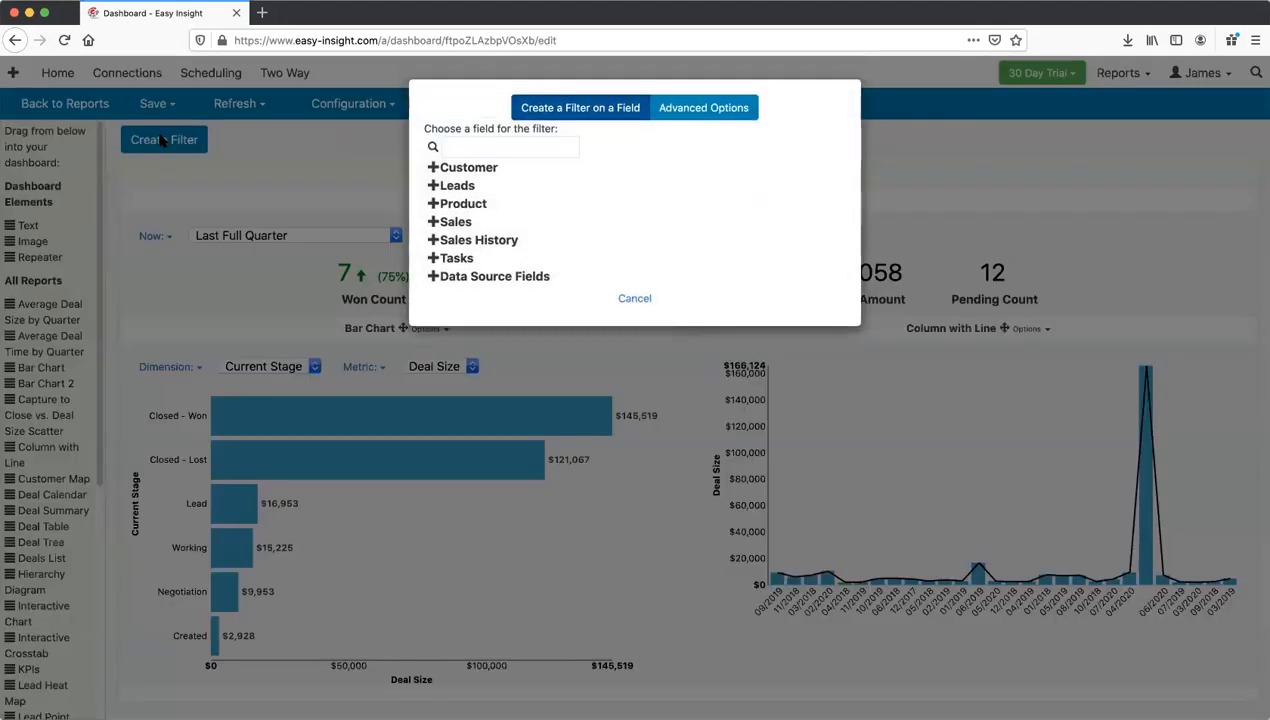
pyautogui.click(457, 221)
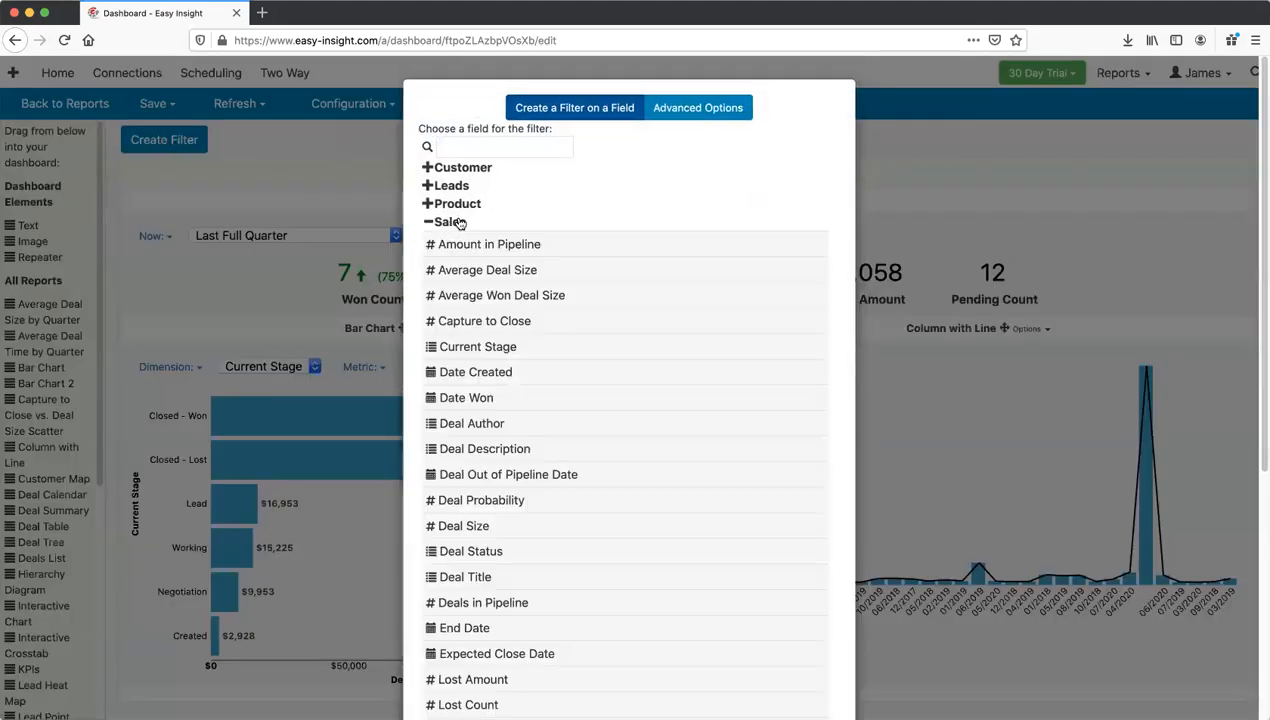
pyautogui.click(480, 348)
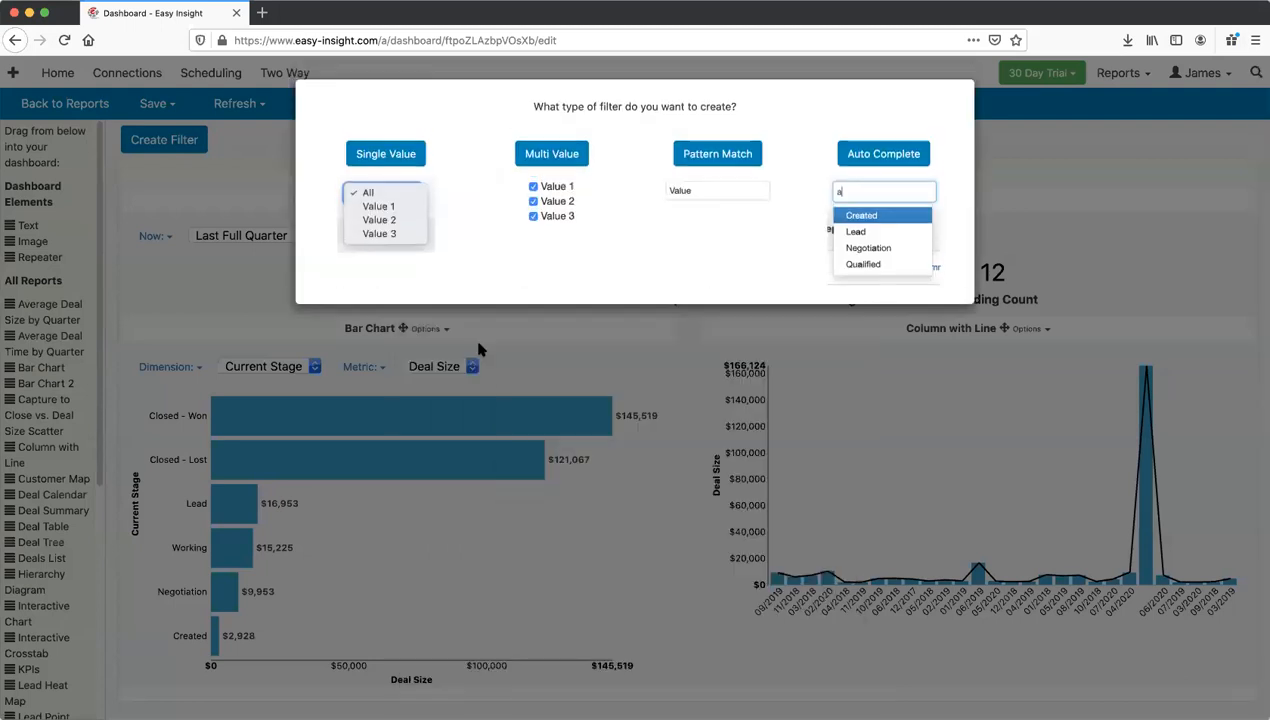
pyautogui.click(549, 155)
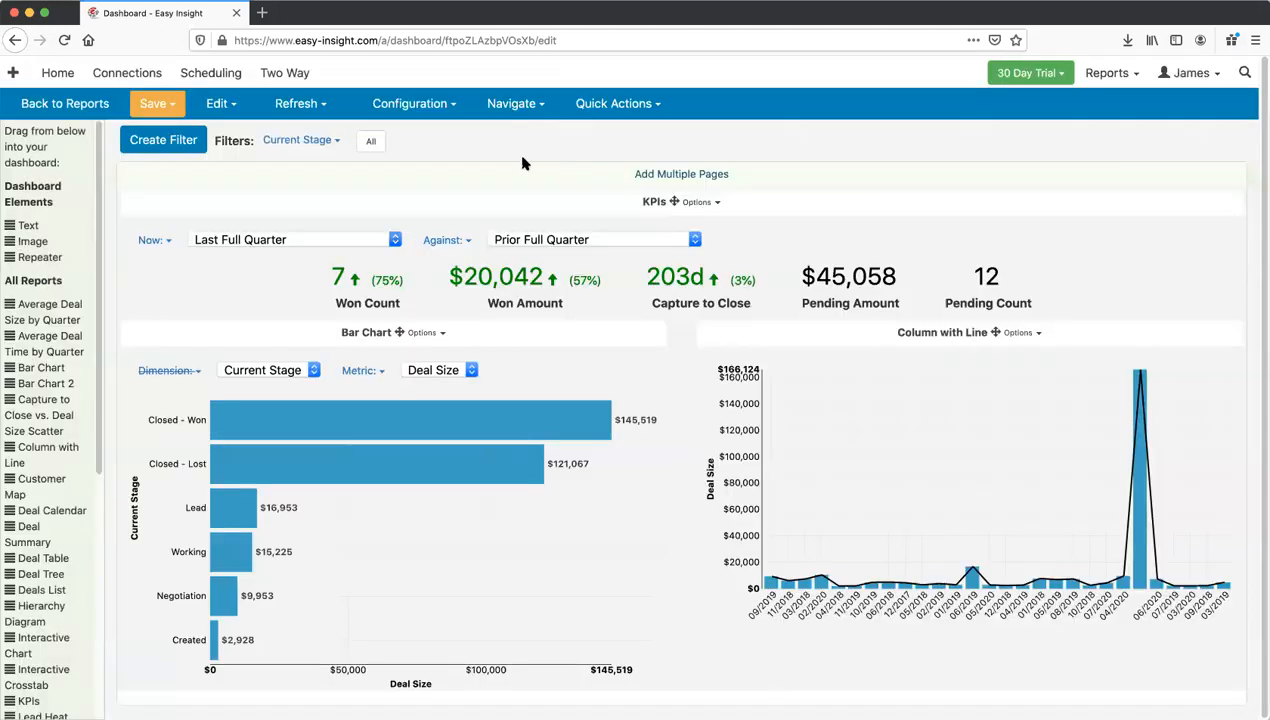
pyautogui.click(370, 142)
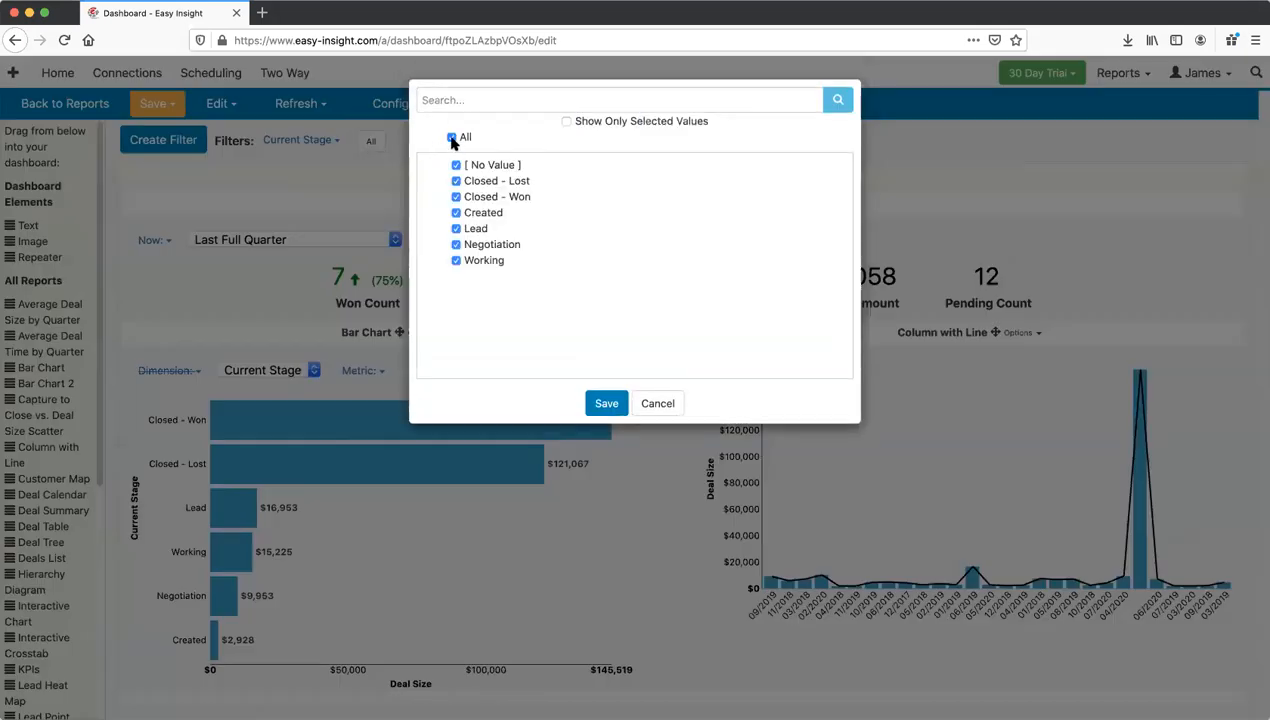
pyautogui.click(456, 181)
pyautogui.click(607, 404)
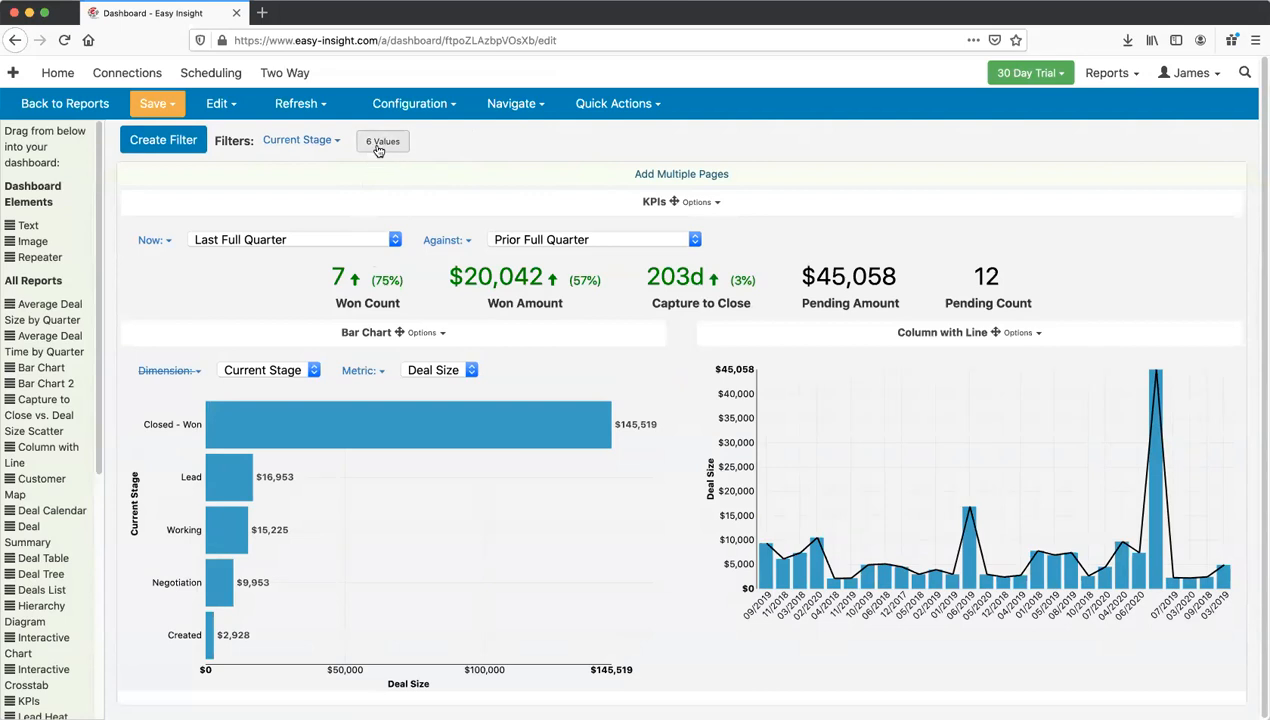
# Step: Save the dashboard, check the filtered End User view, and return to editing
pyautogui.click(157, 105)
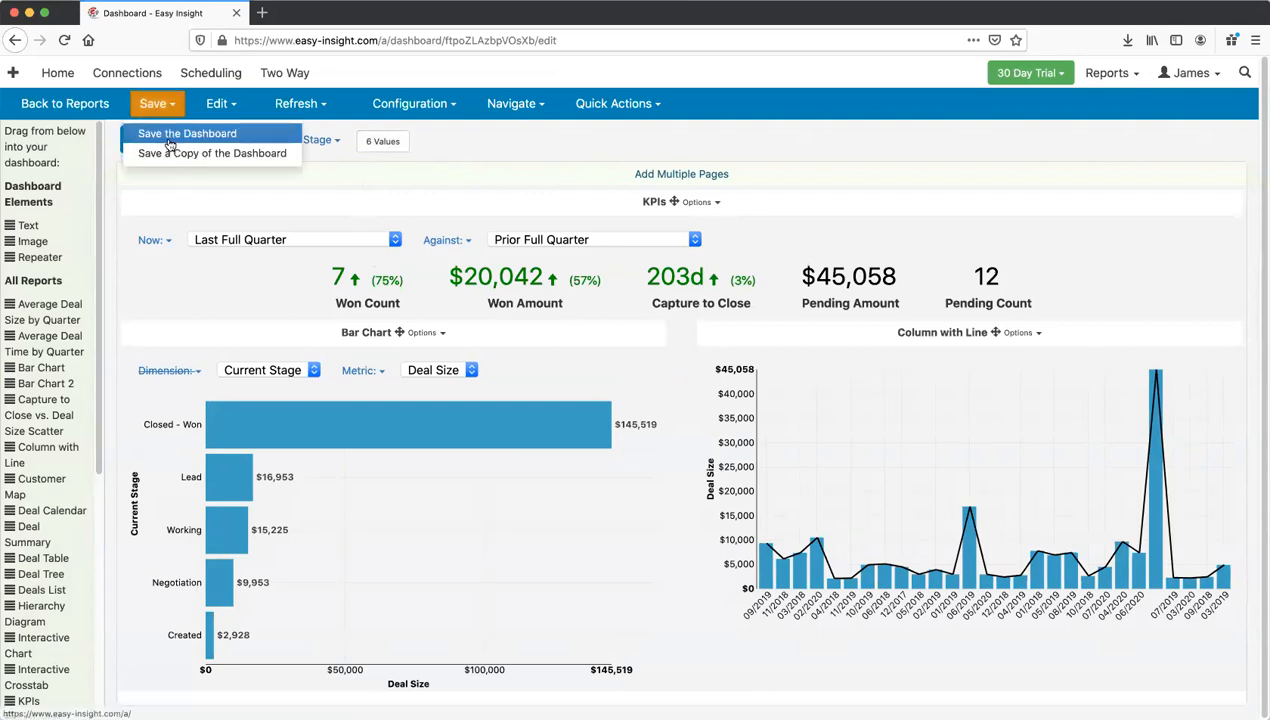
pyautogui.click(170, 140)
pyautogui.click(596, 139)
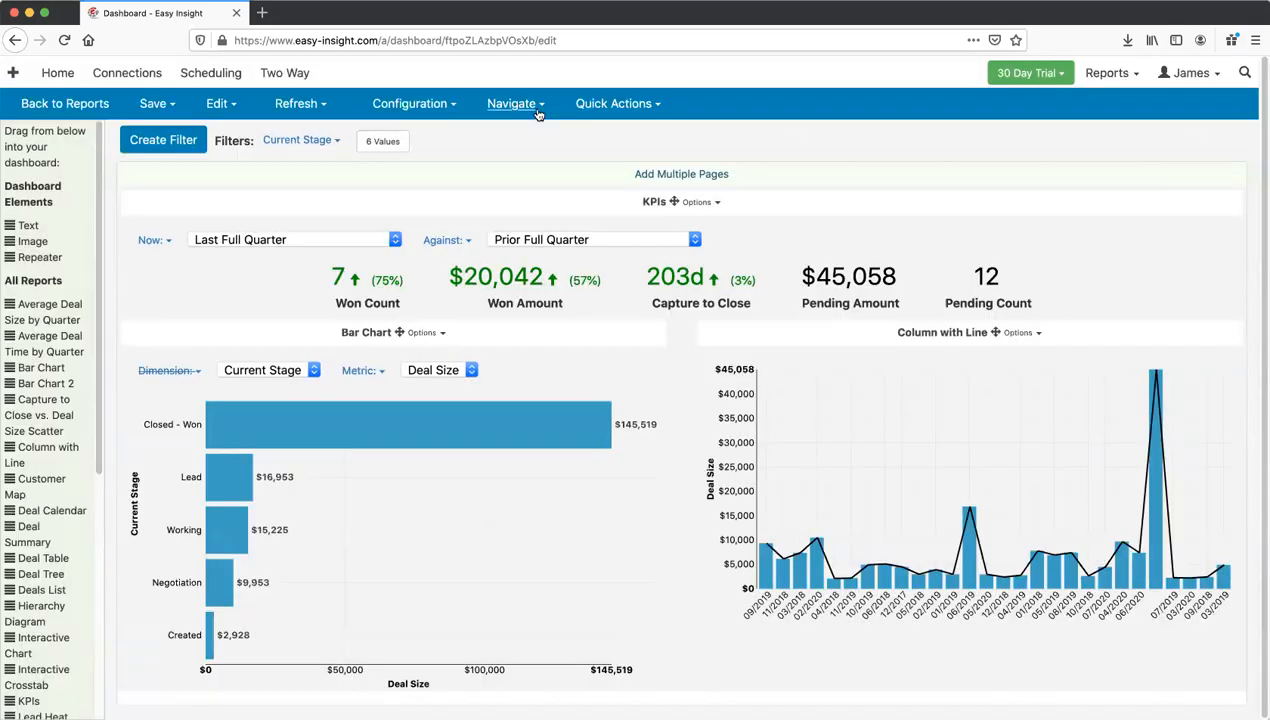
pyautogui.click(530, 106)
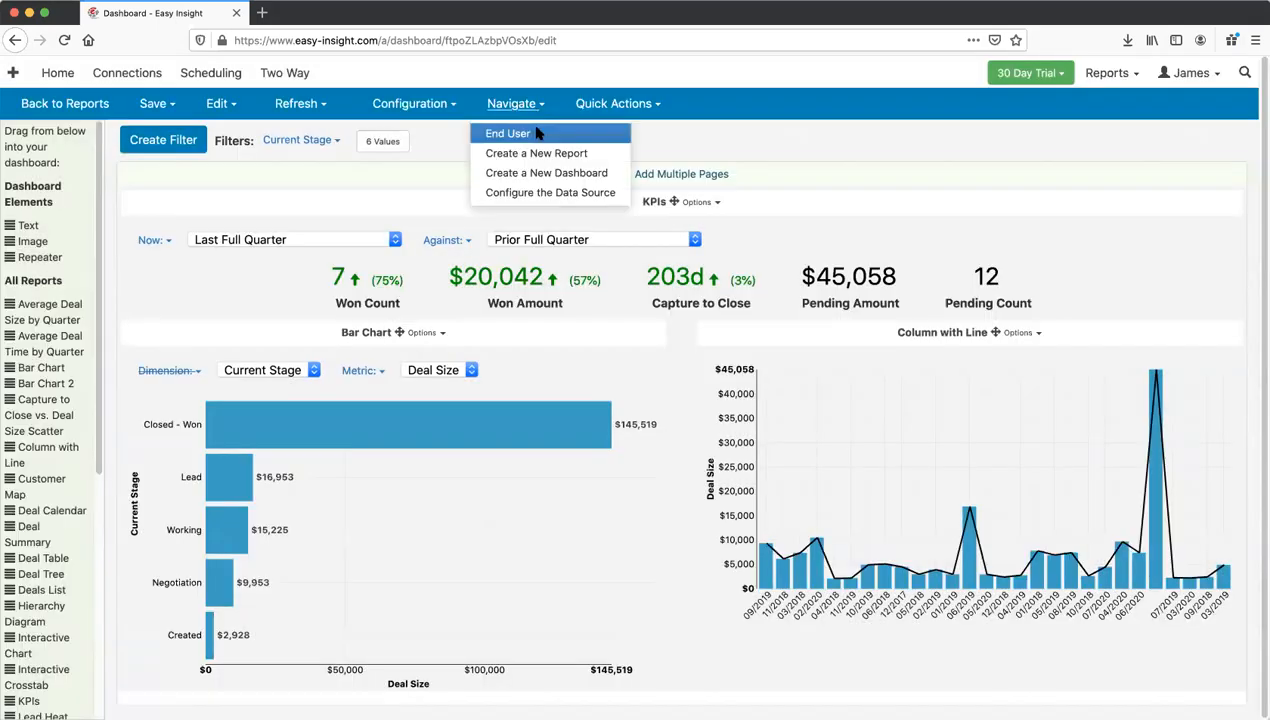
pyautogui.click(537, 134)
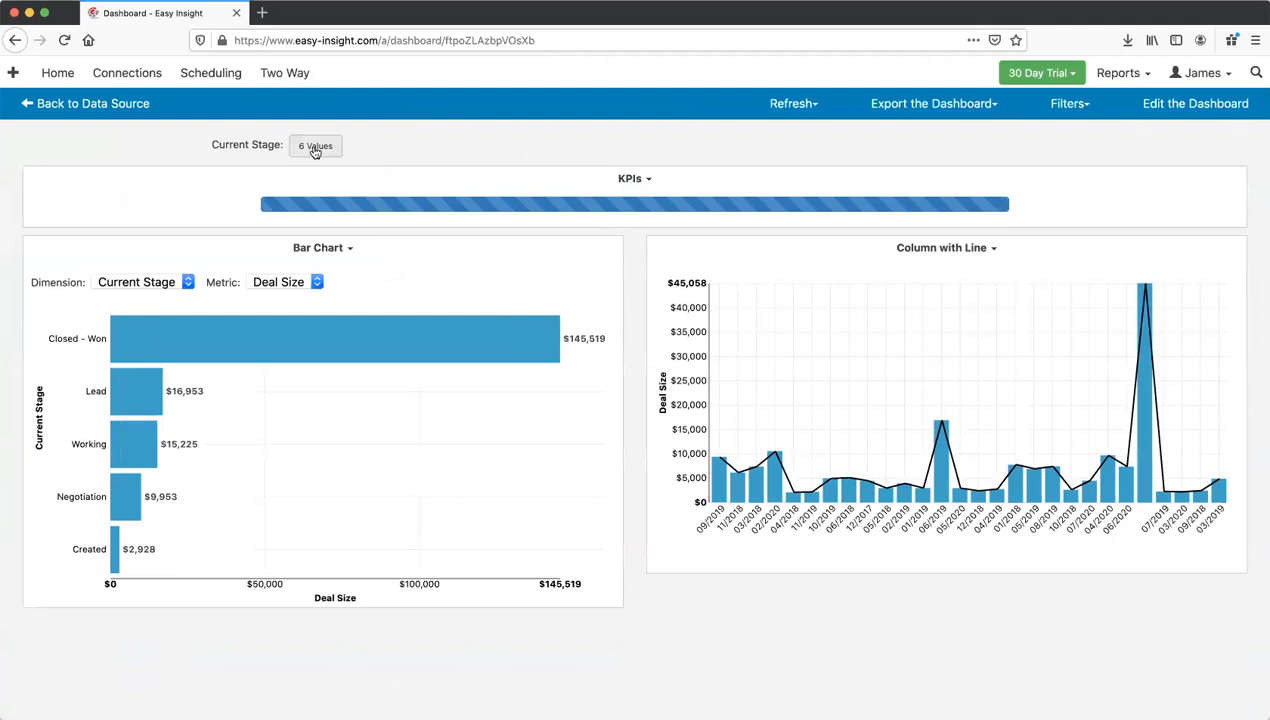
pyautogui.moveTo(281, 369)
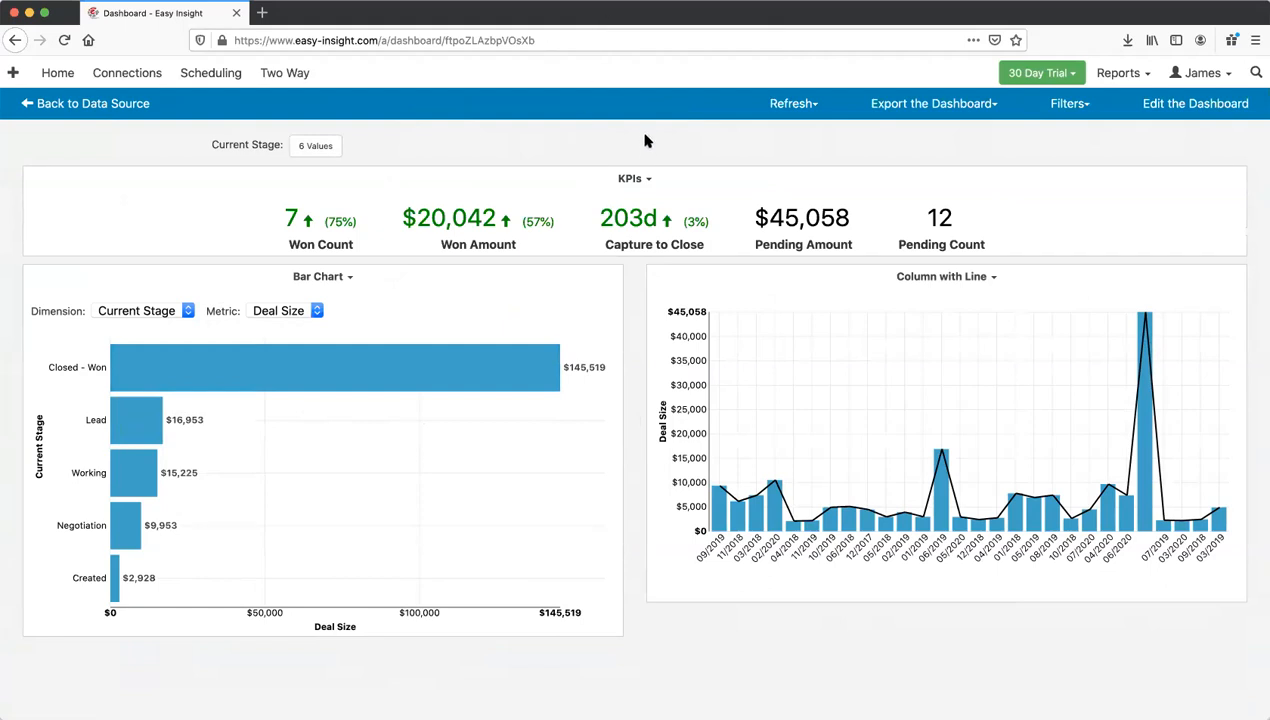
pyautogui.click(1190, 104)
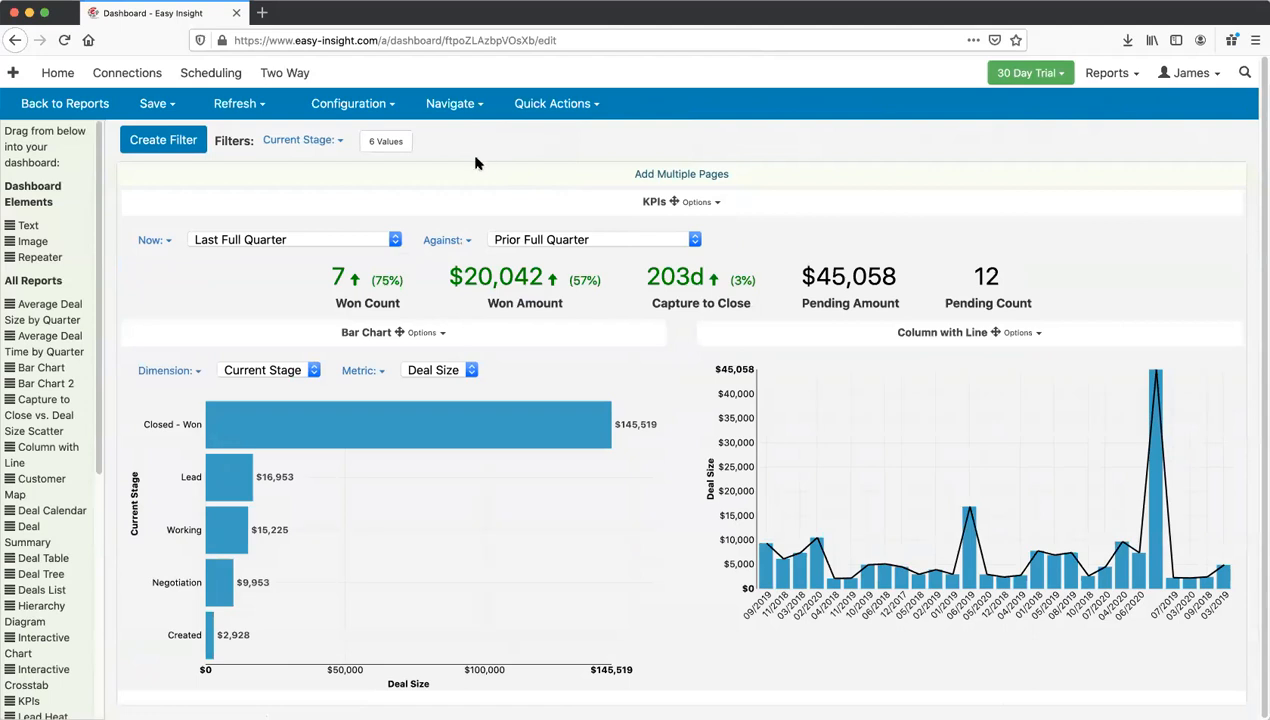
pyautogui.click(290, 148)
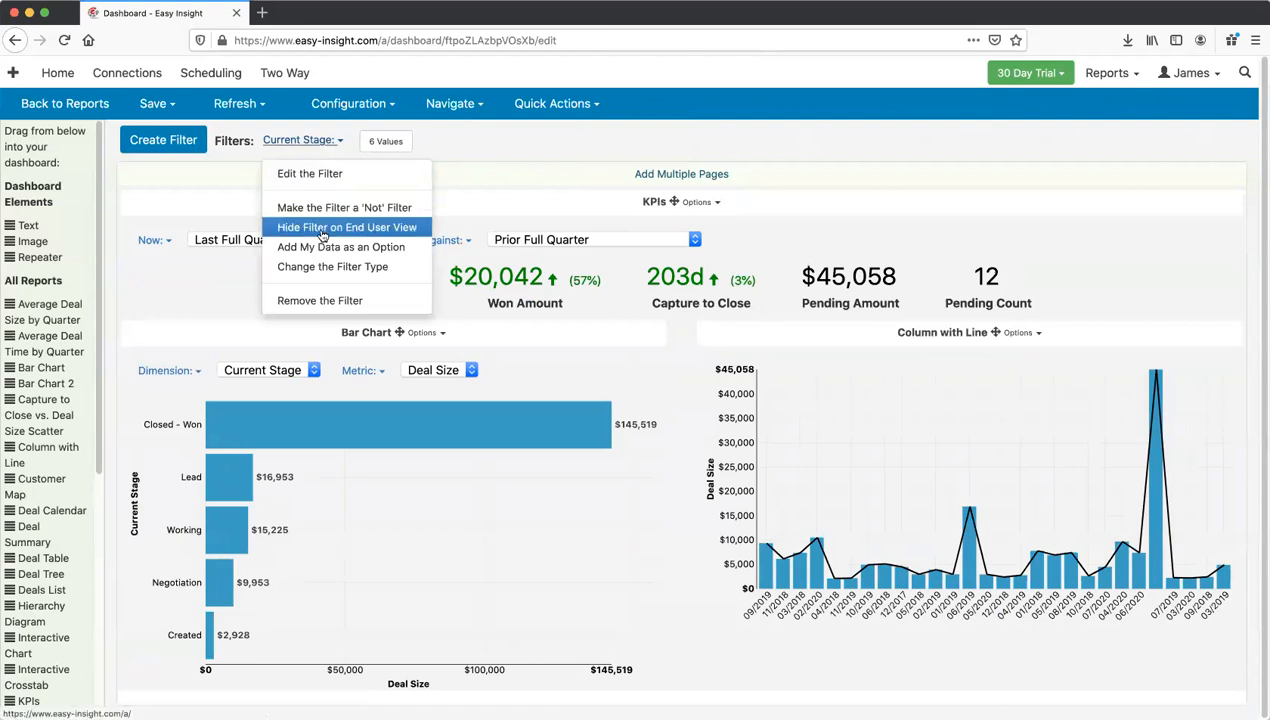
pyautogui.click(322, 228)
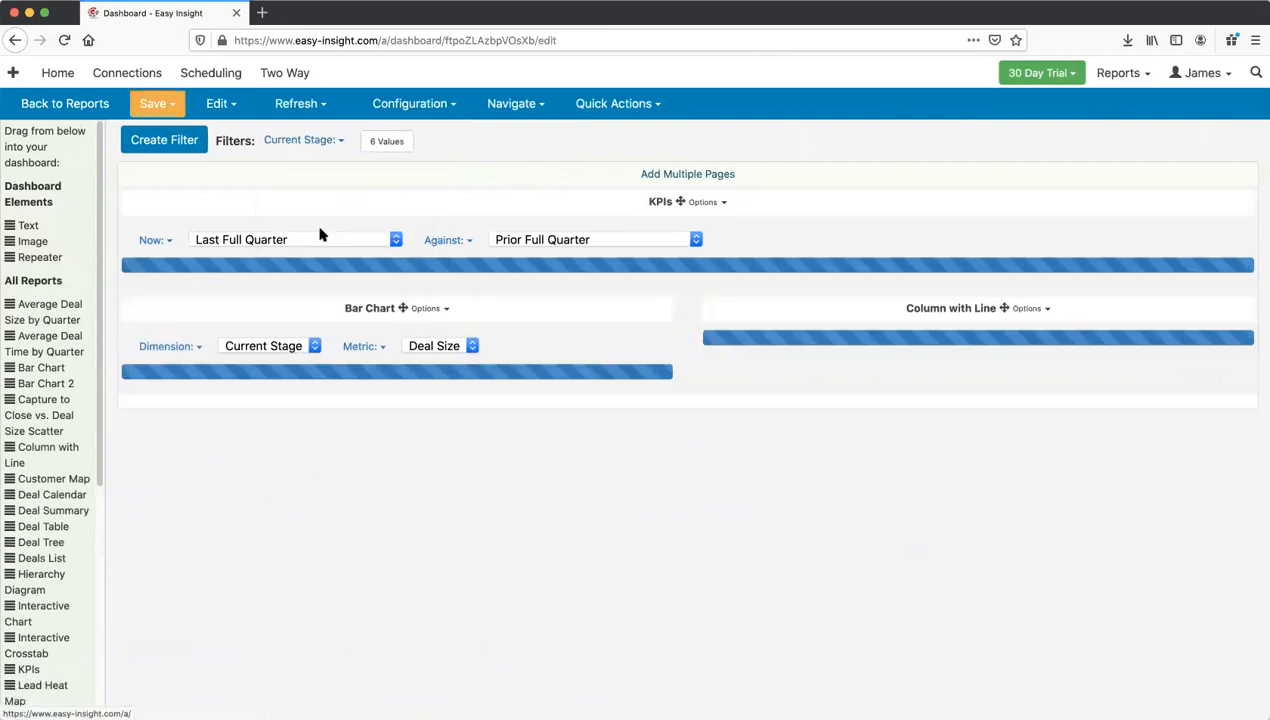
pyautogui.click(170, 108)
pyautogui.click(184, 130)
pyautogui.click(592, 140)
pyautogui.click(499, 110)
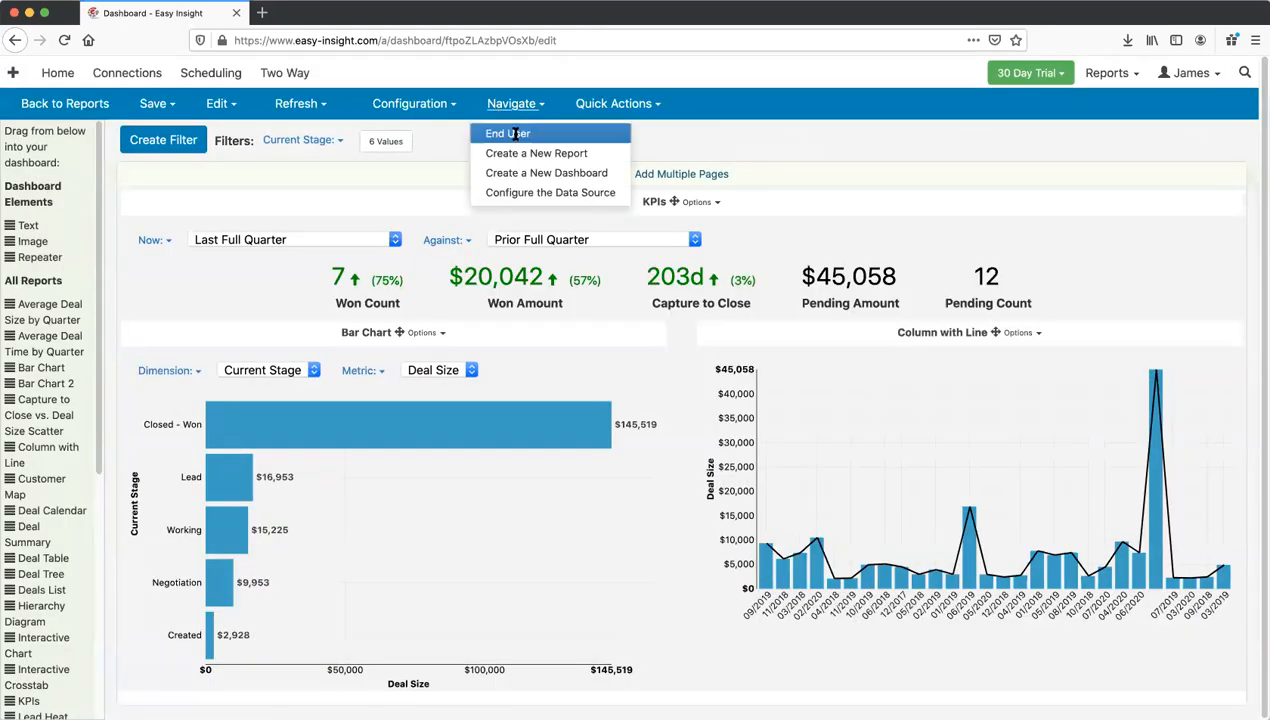
pyautogui.click(514, 135)
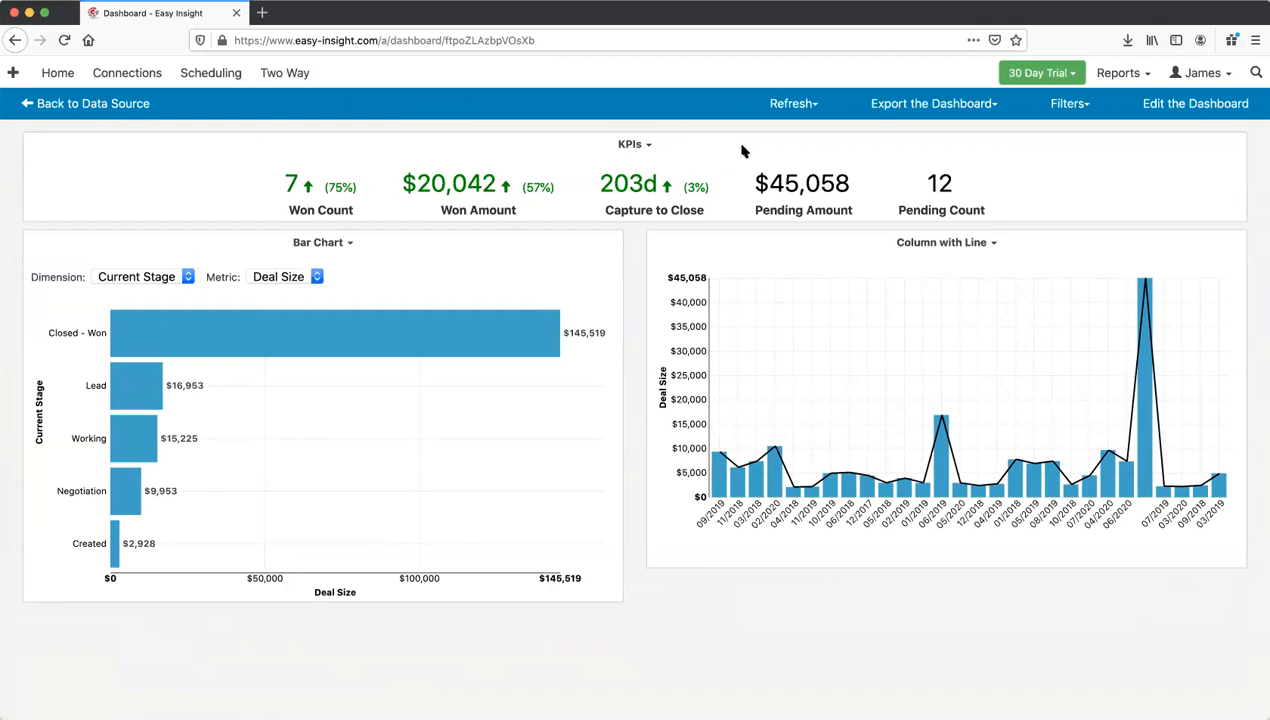
pyautogui.click(1180, 104)
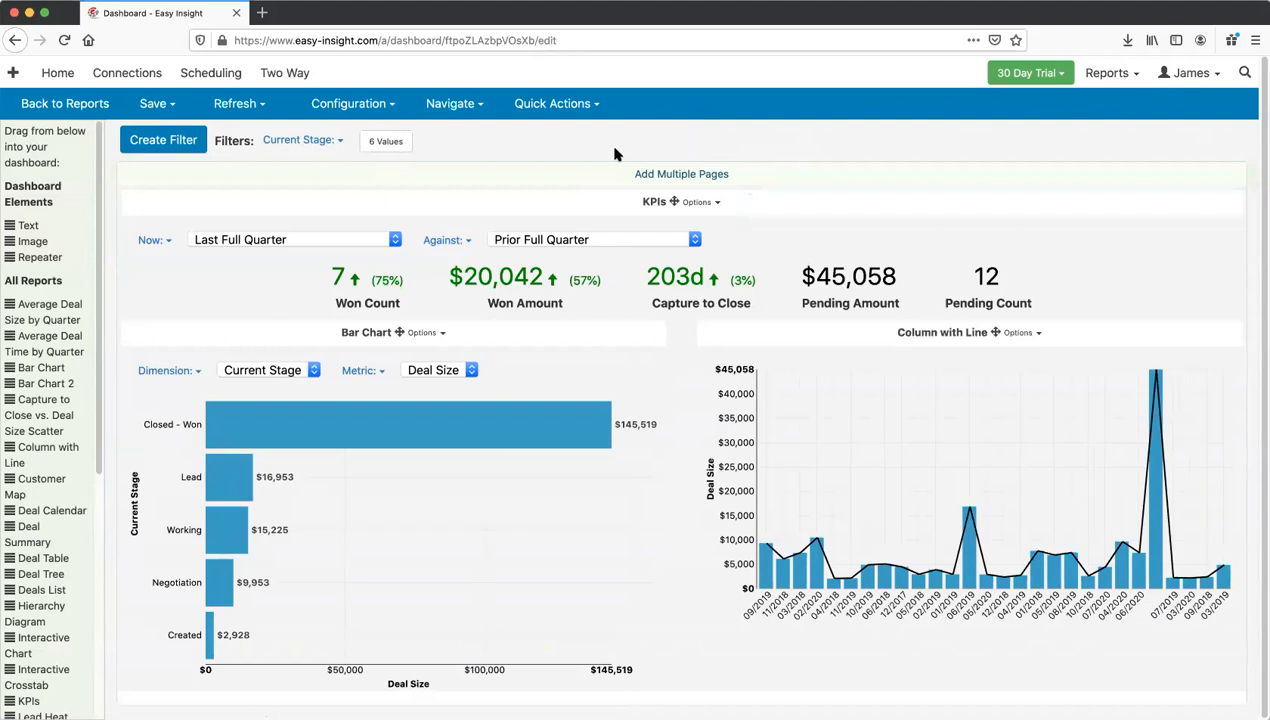
# Step: Make the dashboard multi-page and put the Deal Tree report on a new second page
pyautogui.click(684, 174)
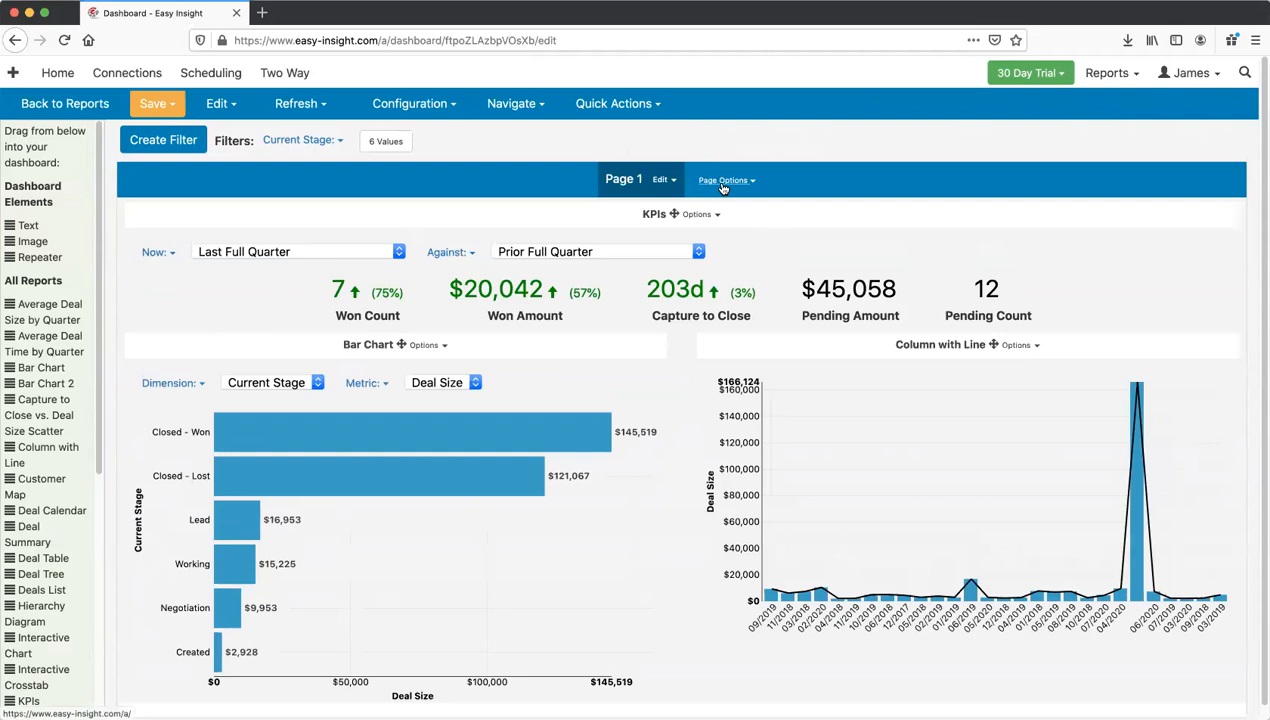
pyautogui.click(722, 185)
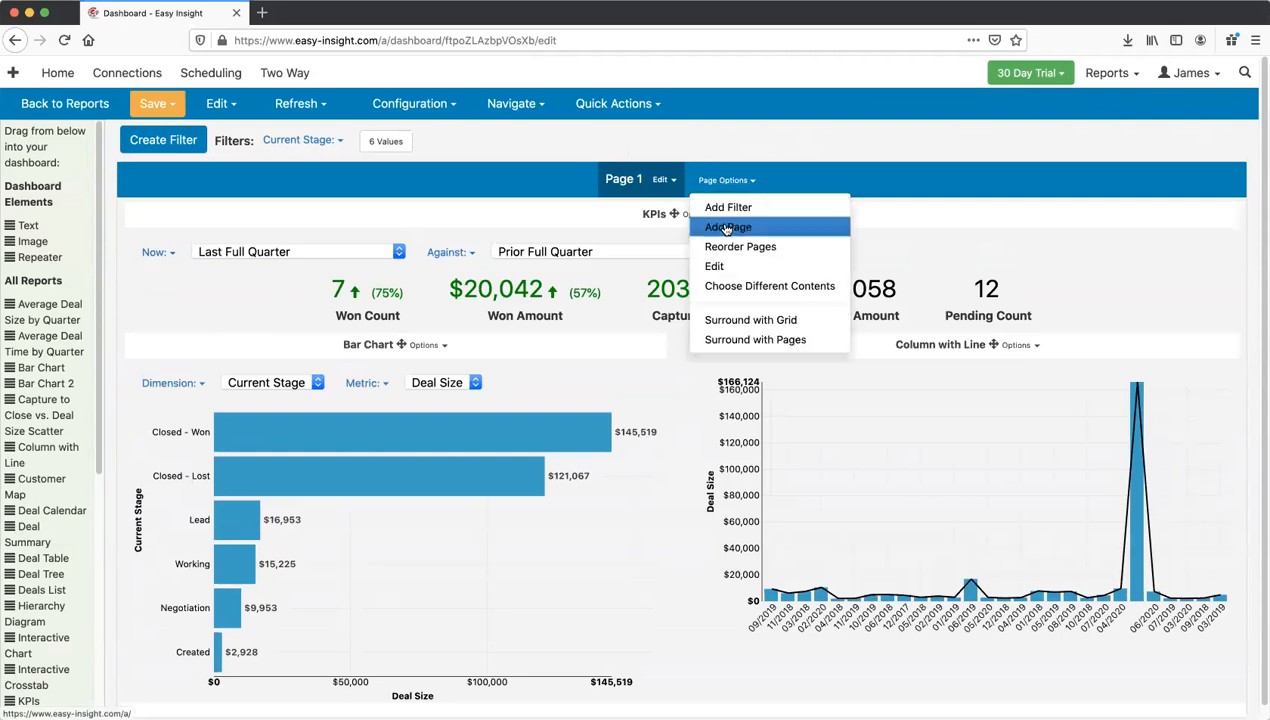
pyautogui.click(727, 229)
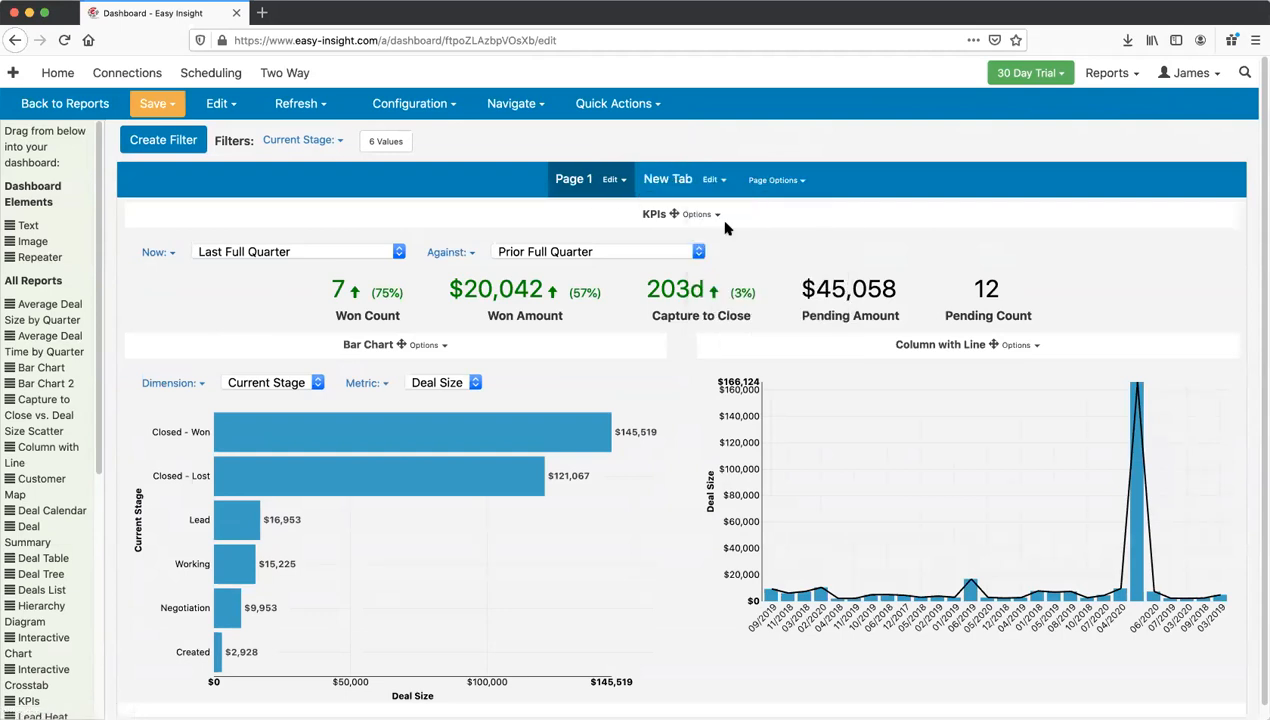
pyautogui.click(675, 188)
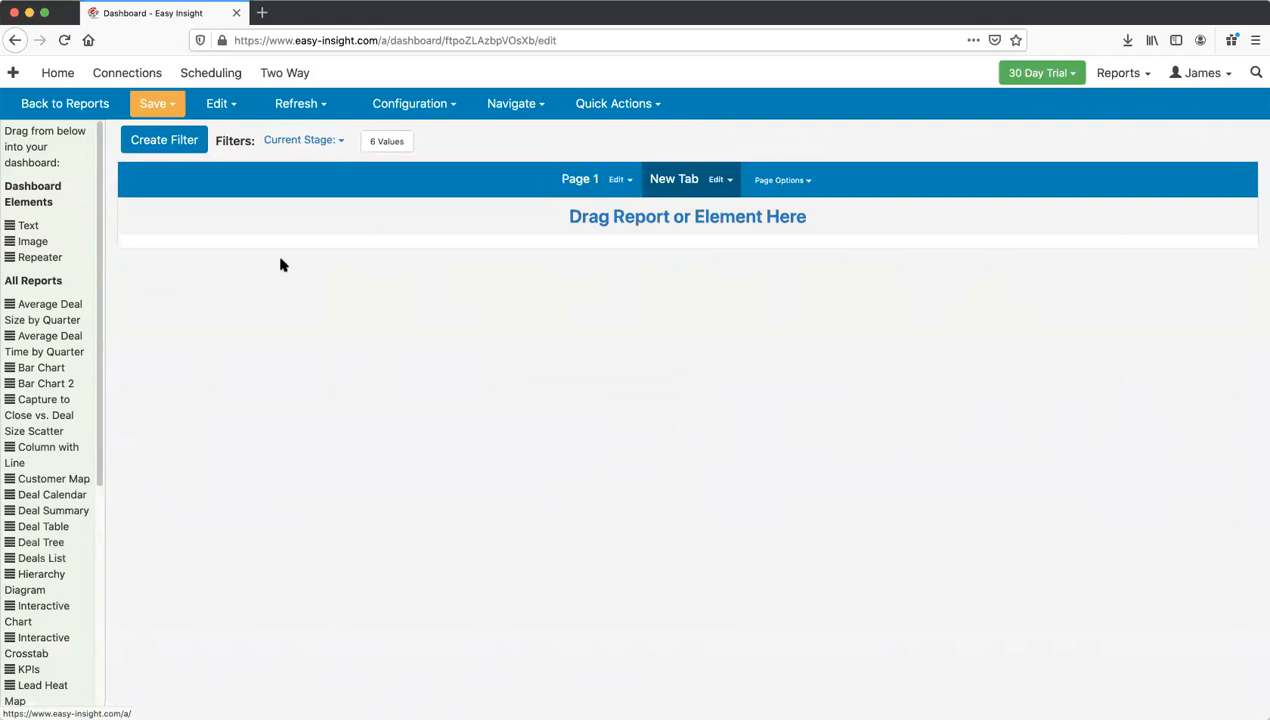
pyautogui.moveTo(40, 542); pyautogui.dragTo(382, 215)
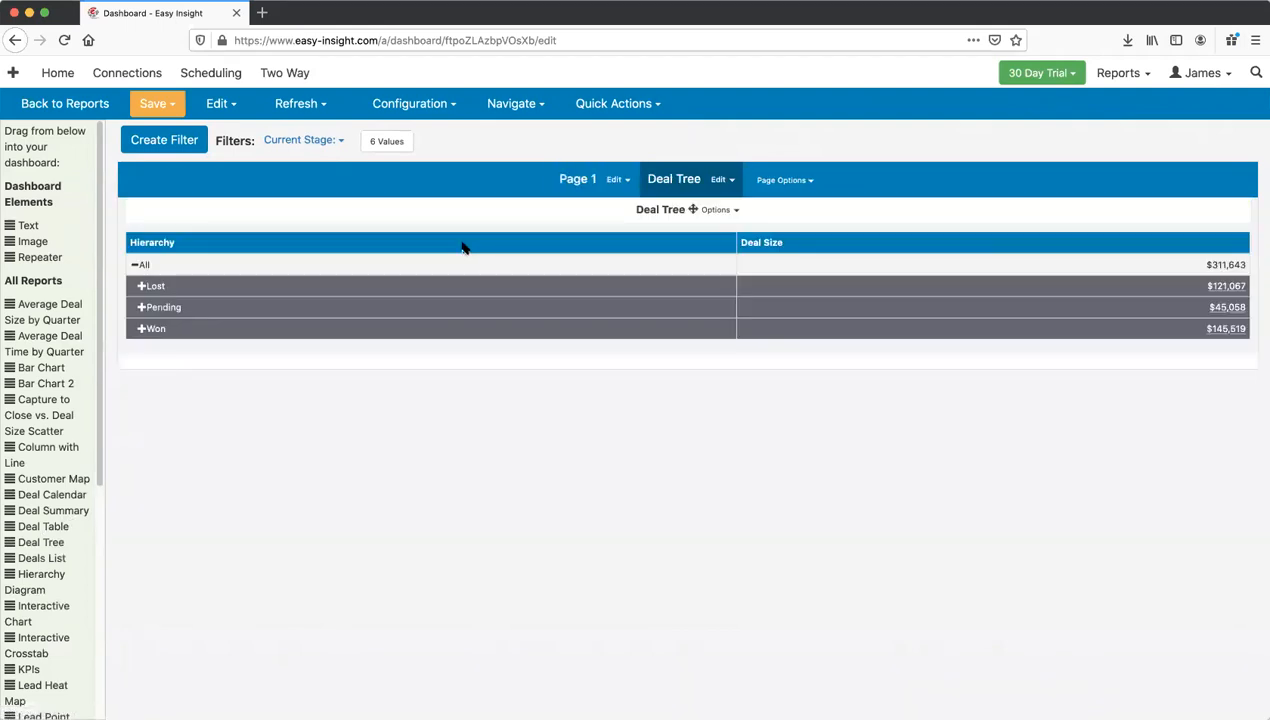
pyautogui.click(588, 184)
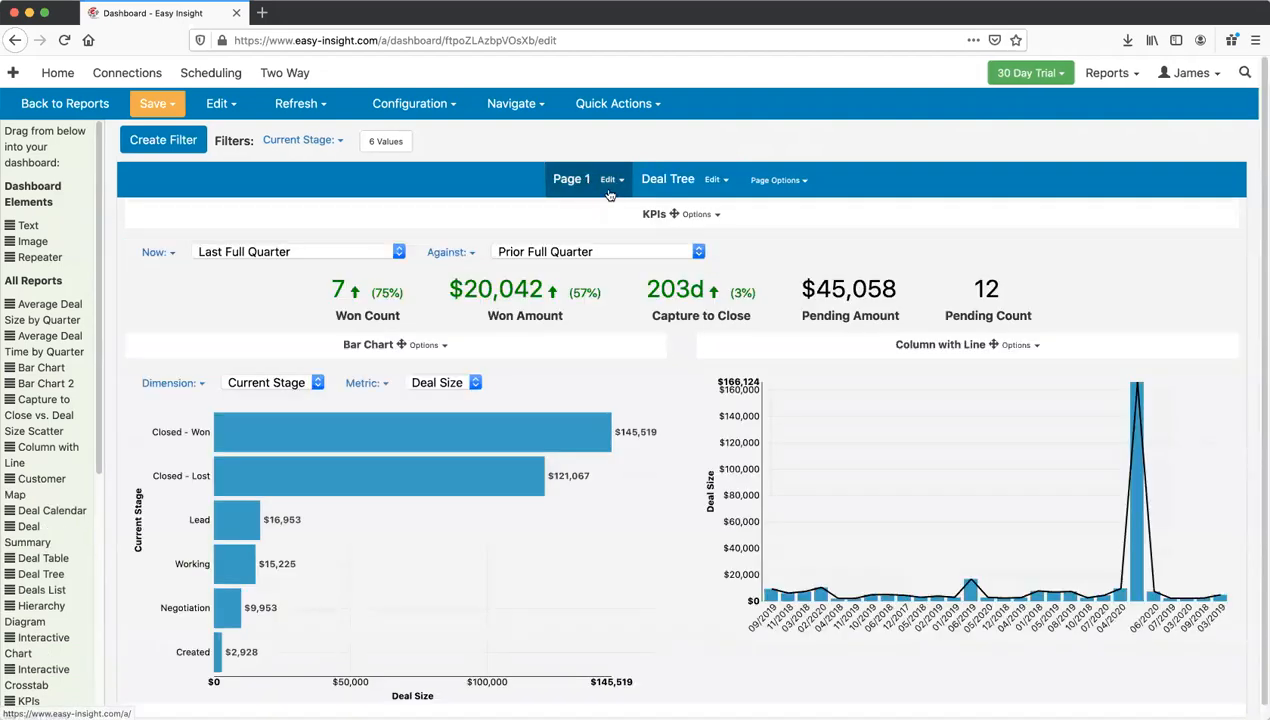
# Step: Rename Page 1 to 'Overview'
pyautogui.click(610, 183)
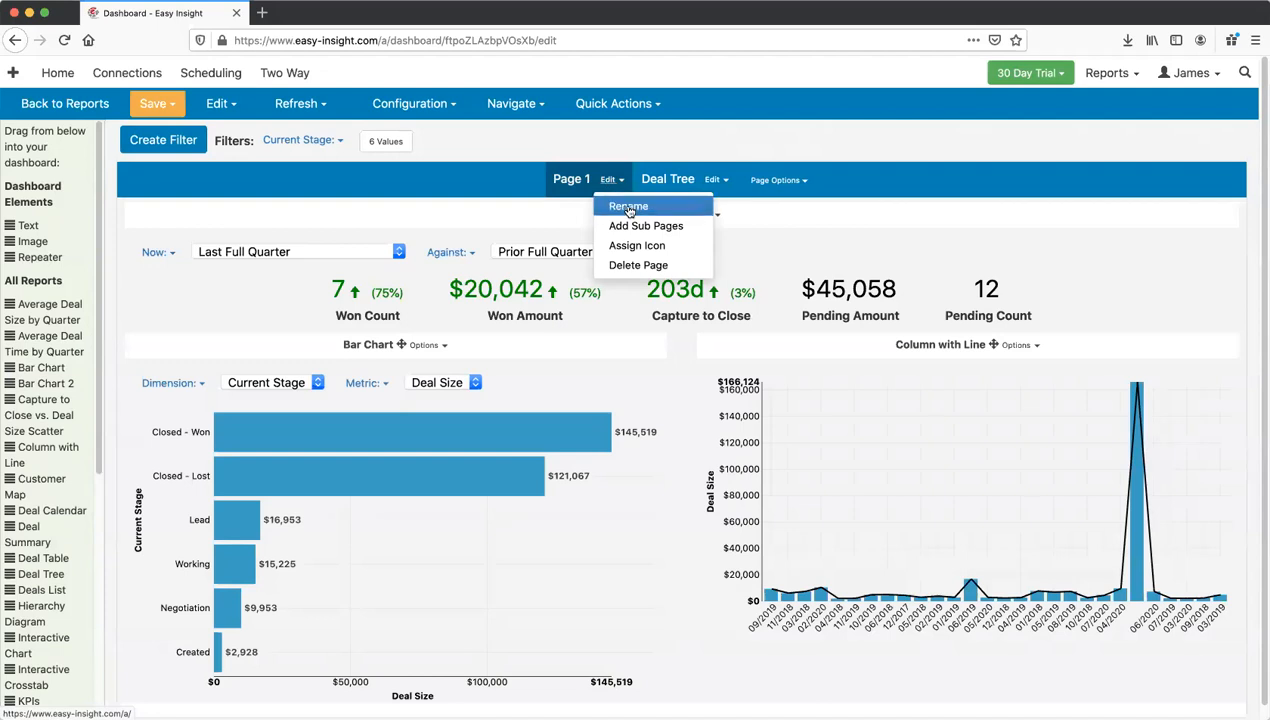
pyautogui.click(630, 207)
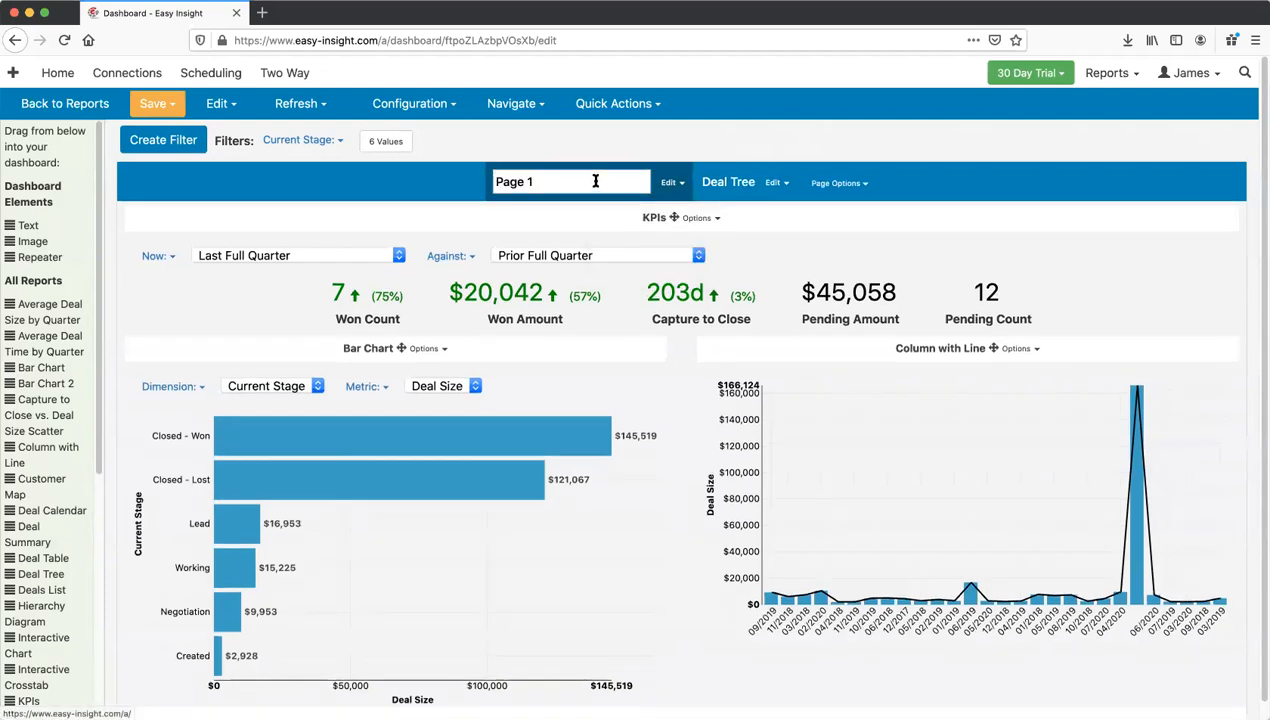
pyautogui.write('Overvi')
pyautogui.press('Return')
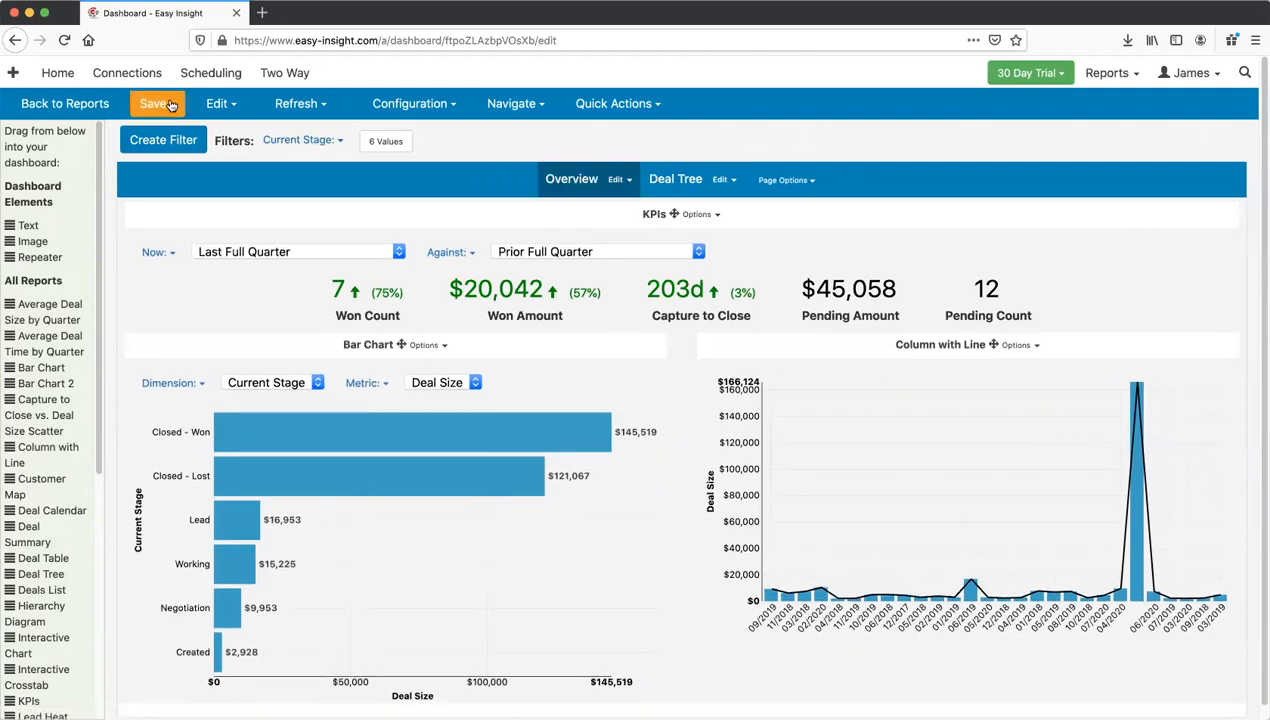
# Step: Save the dashboard and preview its Deal Tree and Overview pages in End User view
pyautogui.click(168, 110)
pyautogui.click(182, 133)
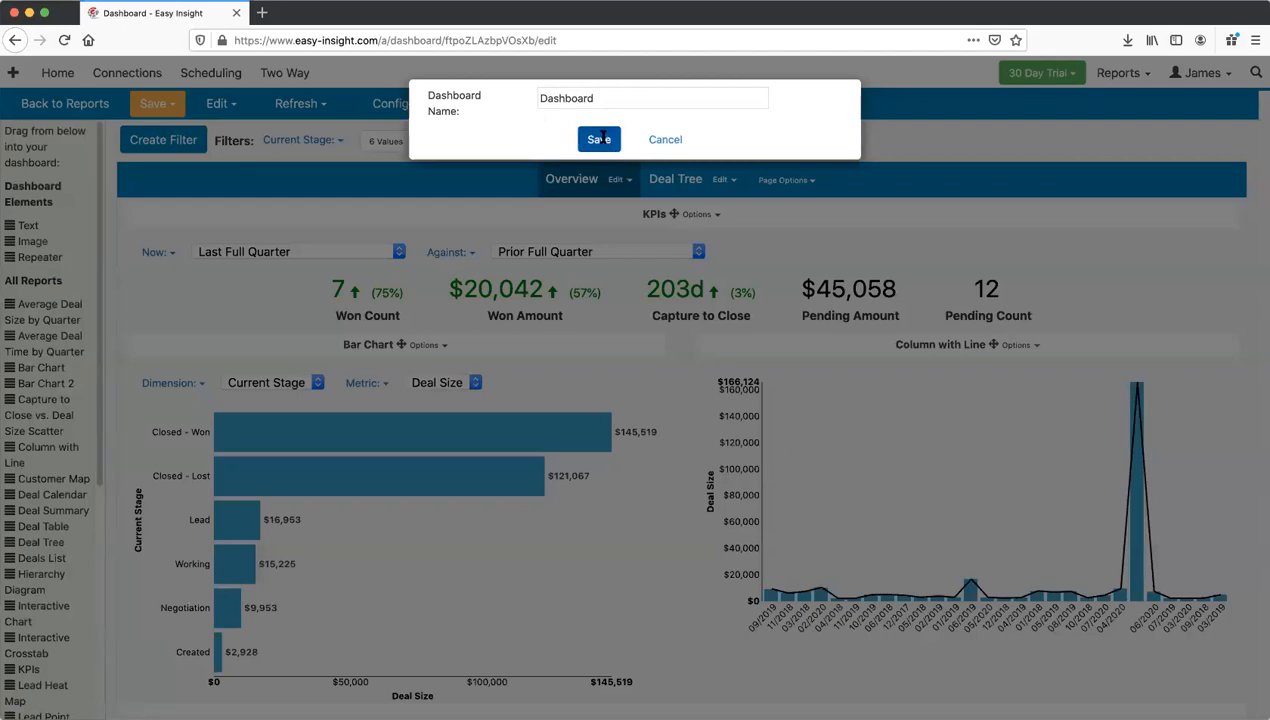
pyautogui.click(597, 138)
pyautogui.click(513, 104)
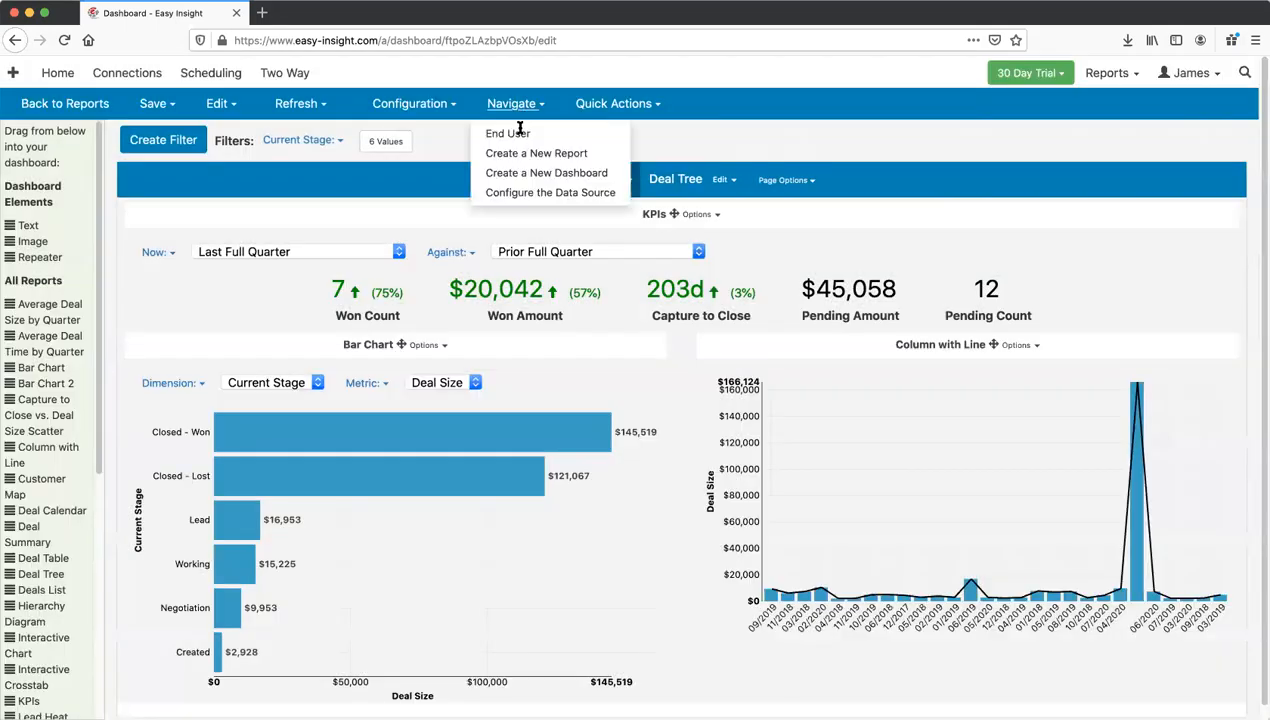
pyautogui.click(521, 134)
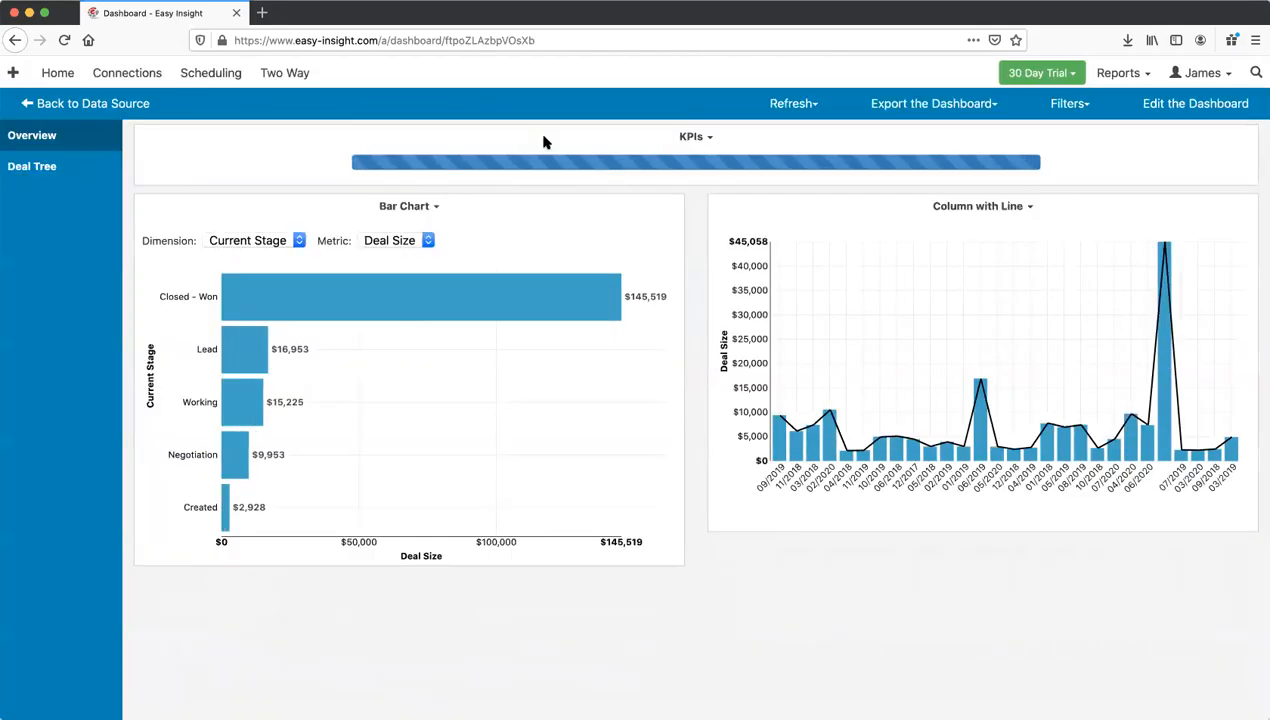
pyautogui.click(34, 168)
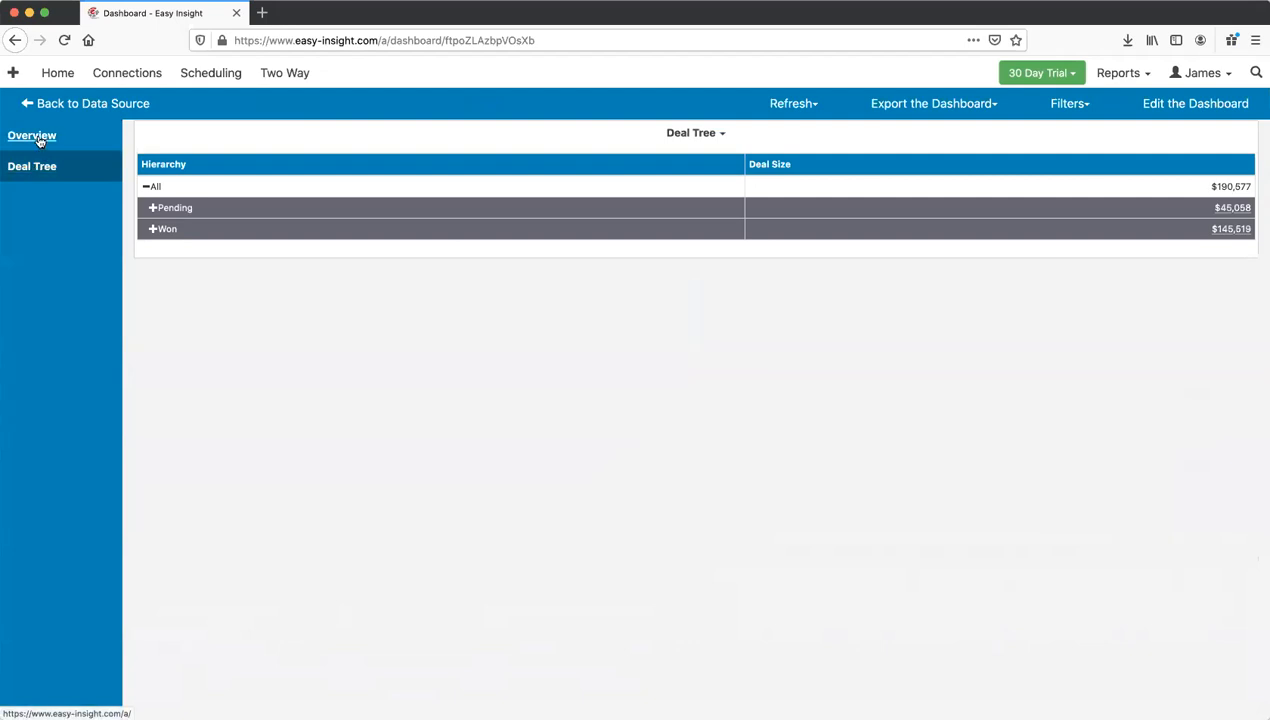
pyautogui.click(40, 141)
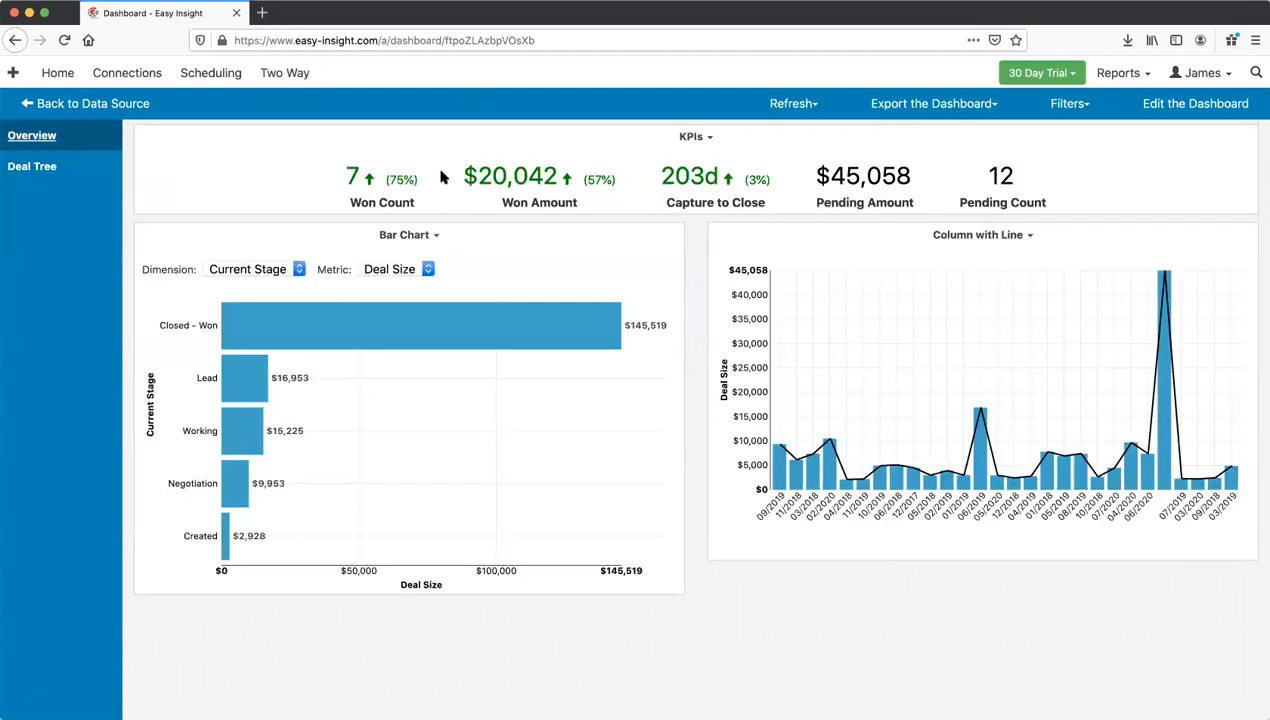
# Step: Return to the editor and confirm in Reorder Pages that Overview precedes Deal Tree
pyautogui.click(1222, 103)
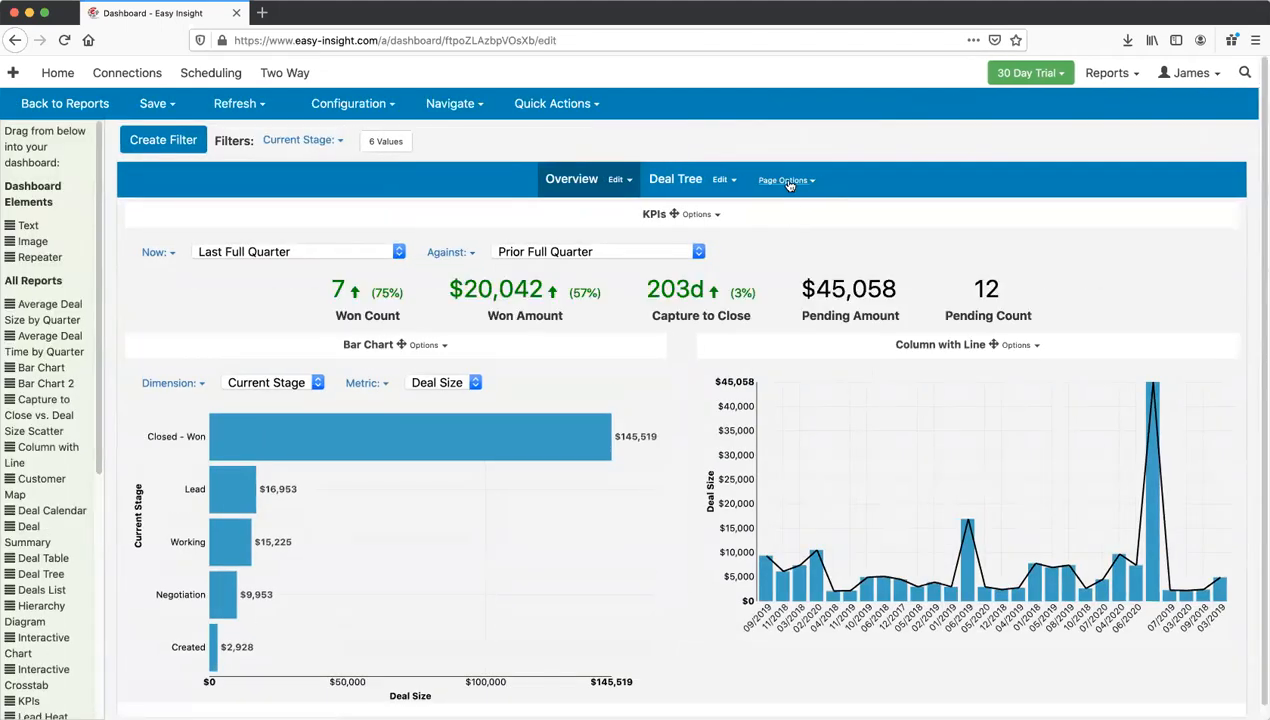
pyautogui.click(789, 182)
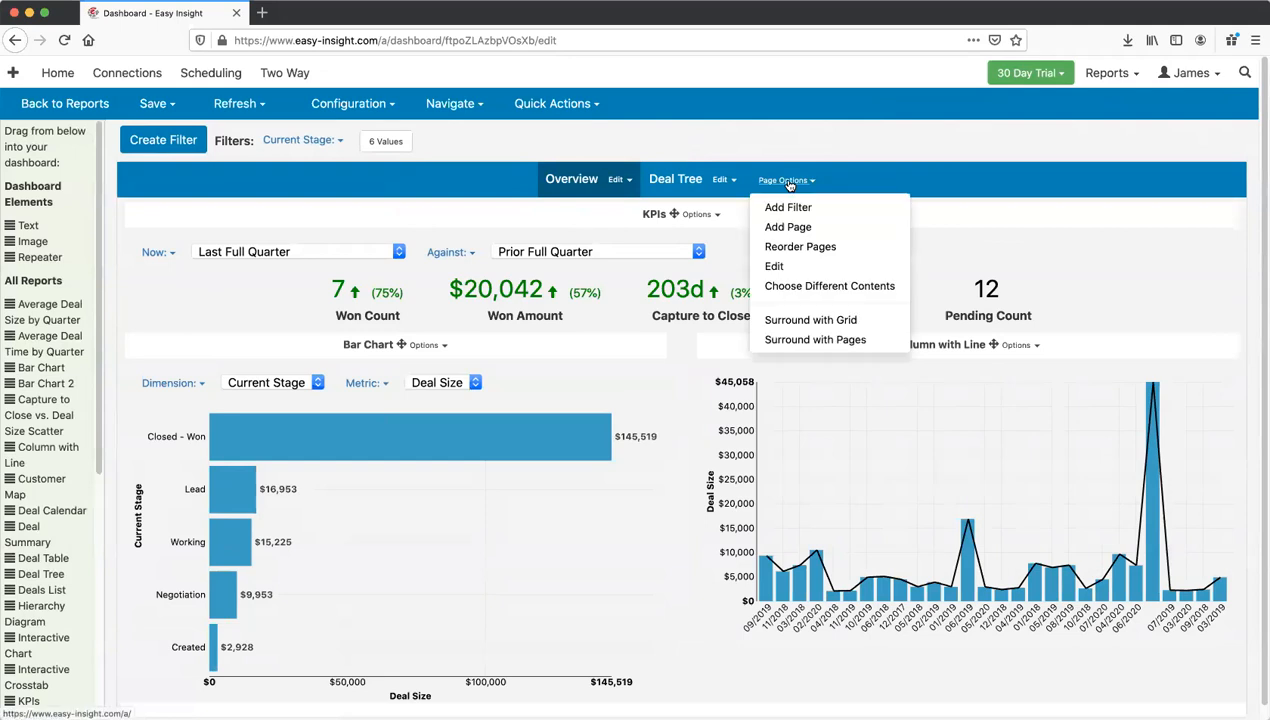
pyautogui.click(801, 247)
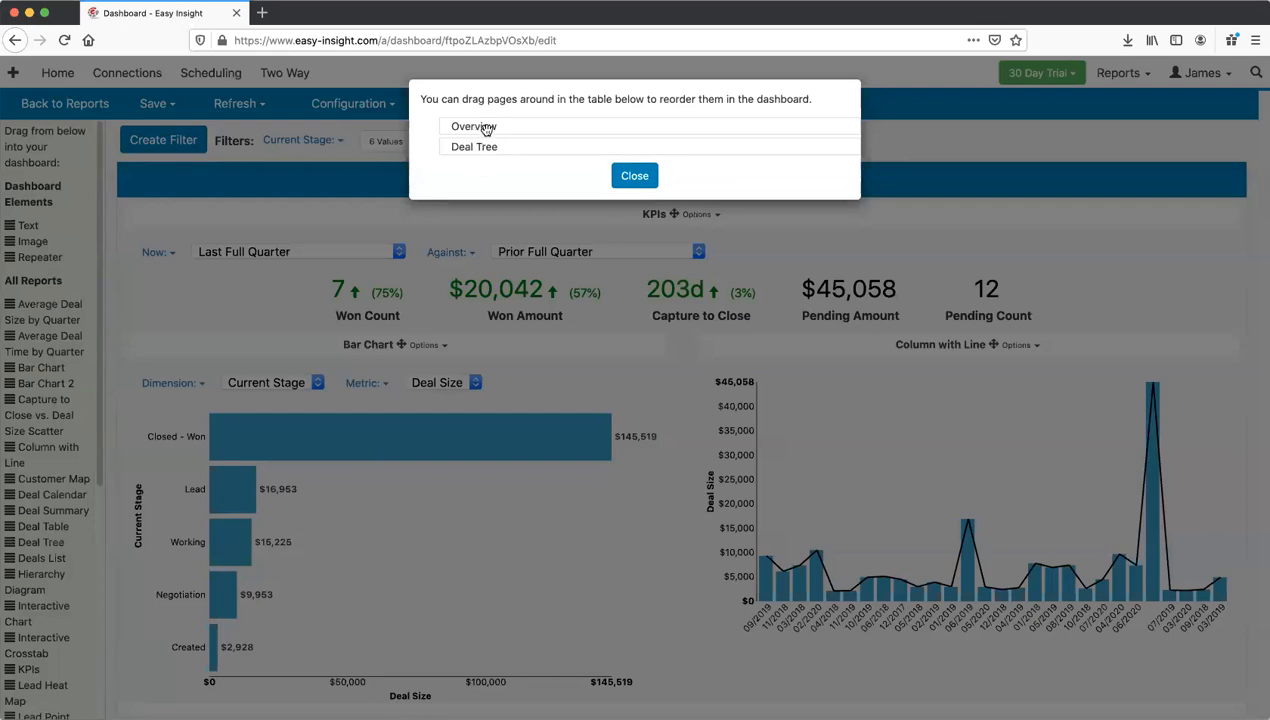
pyautogui.click(646, 186)
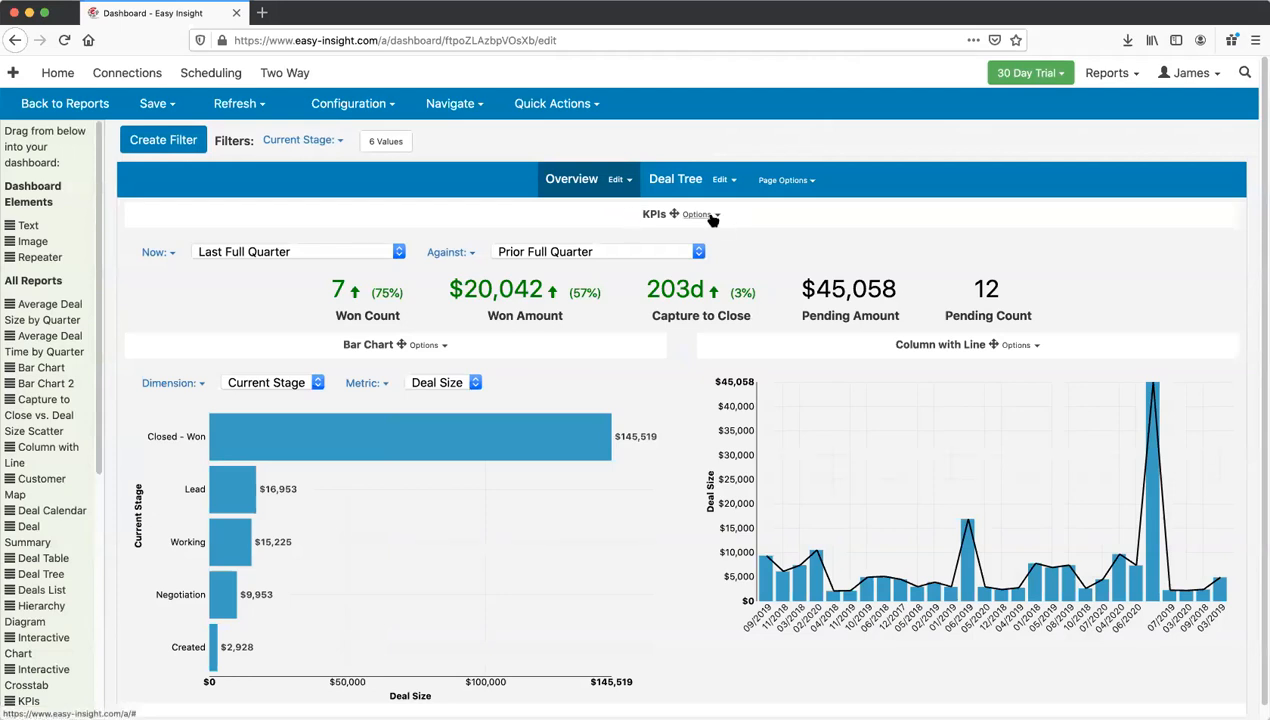
# Step: Add sub-pages under Overview and put the Interactive Crosstab report on the new sub-page
pyautogui.click(617, 184)
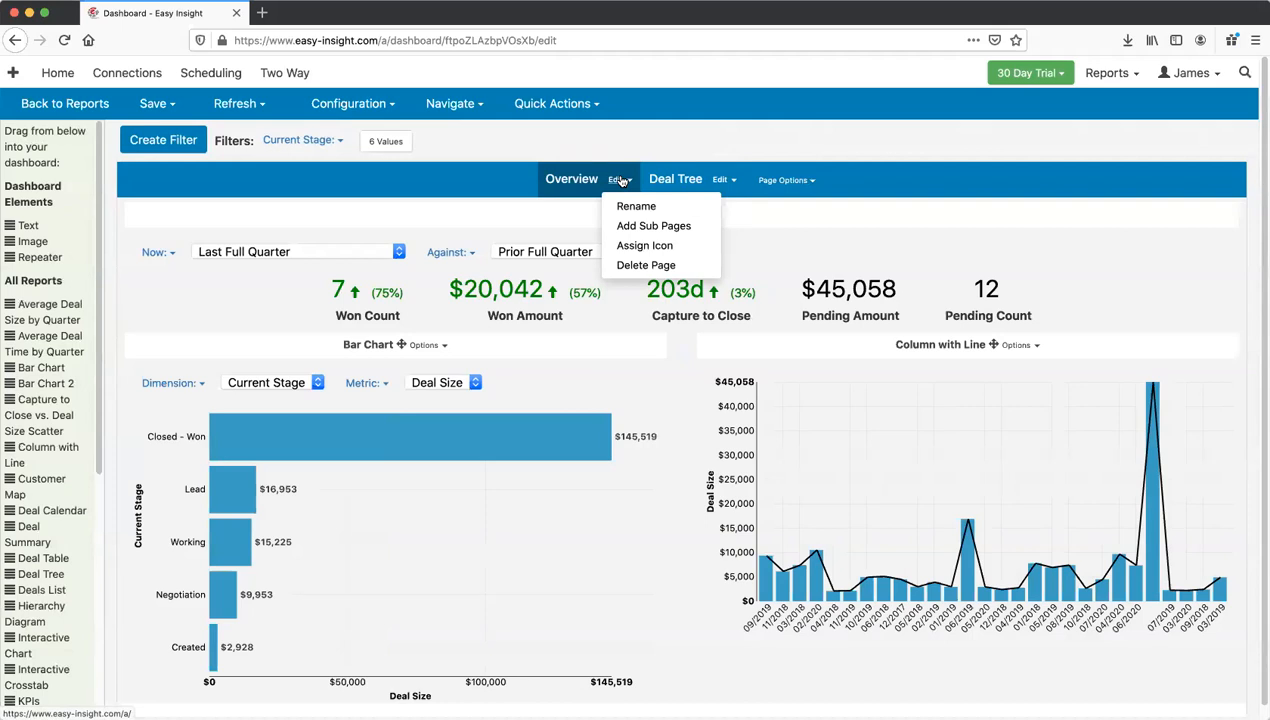
pyautogui.click(642, 226)
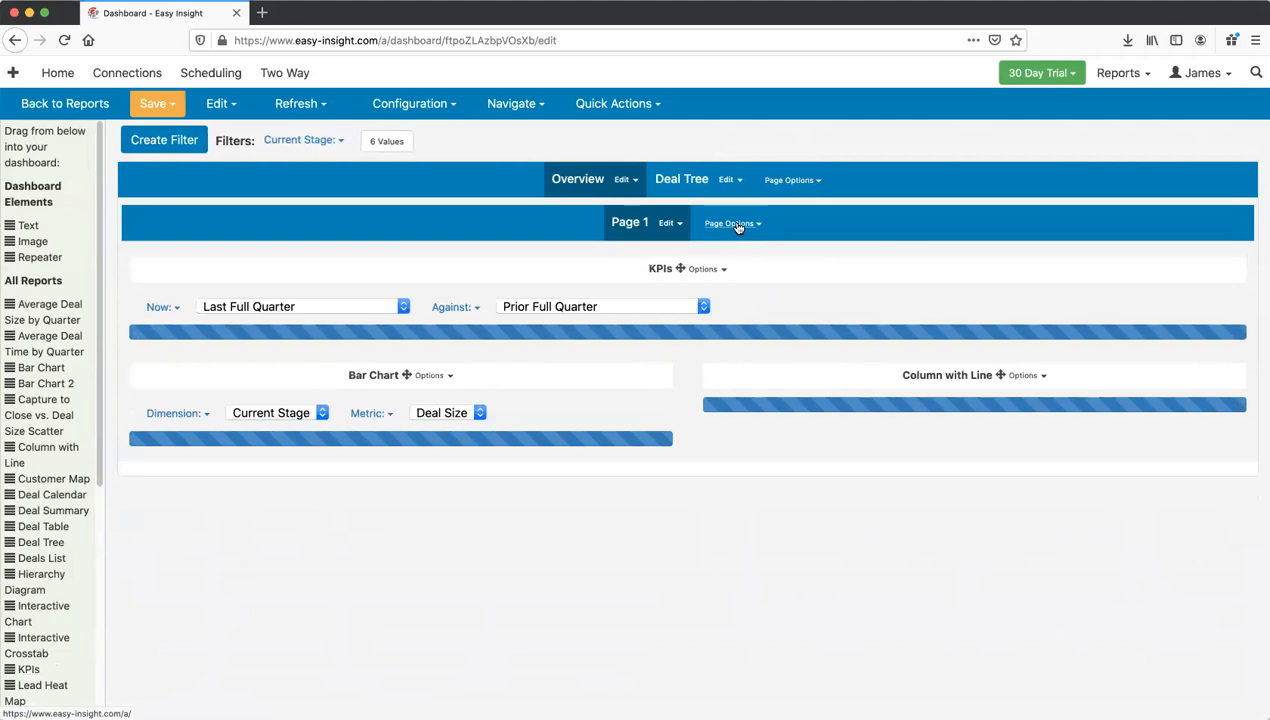
pyautogui.click(737, 224)
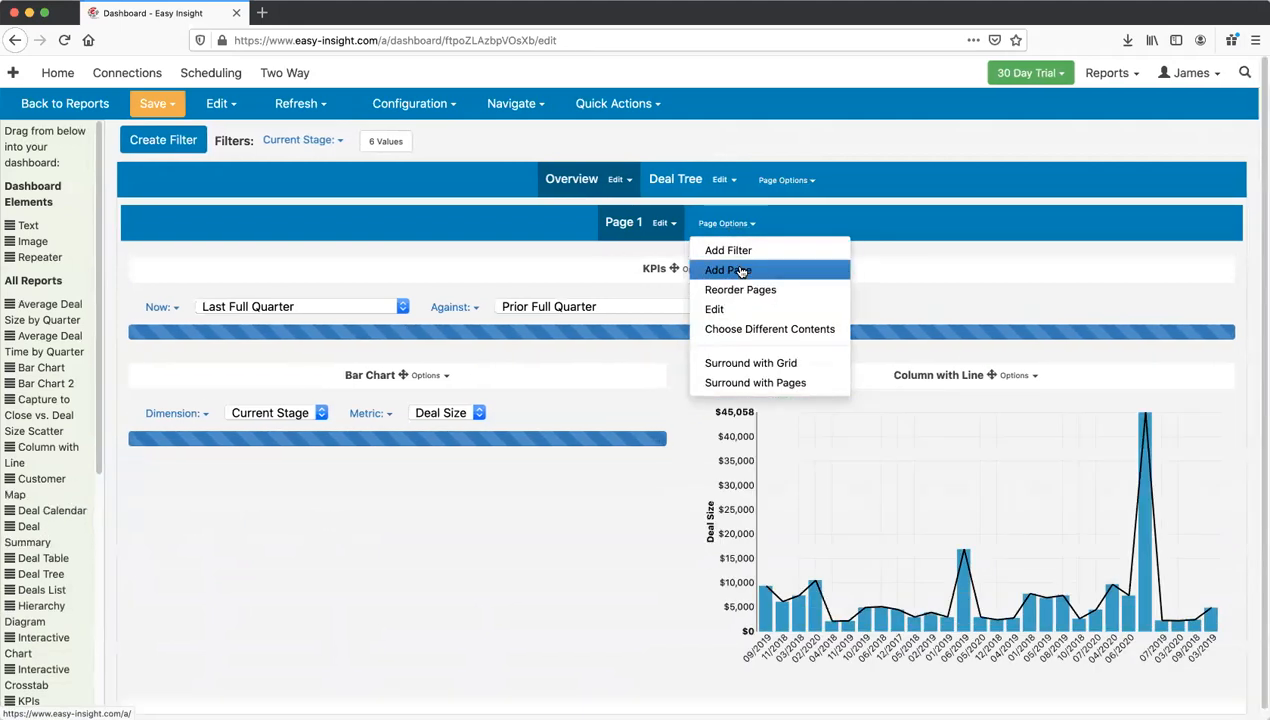
pyautogui.click(731, 266)
pyautogui.click(677, 225)
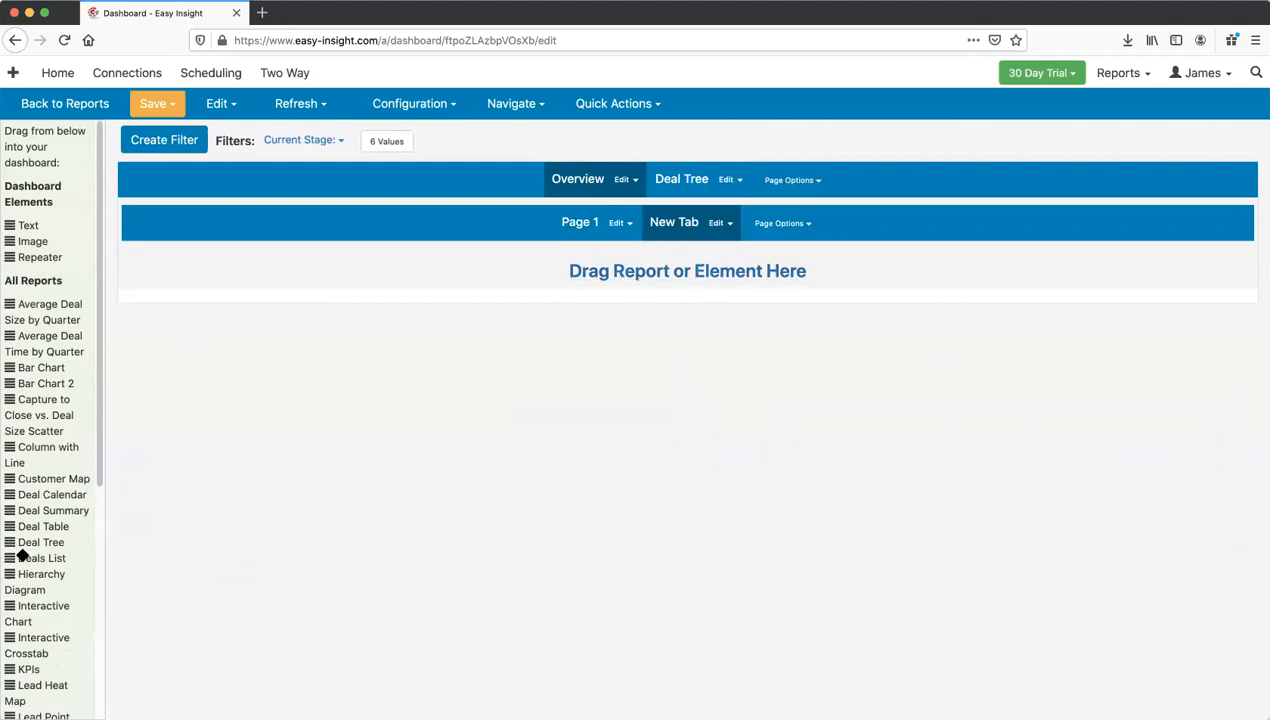
pyautogui.scroll(-1, 13, 611)
pyautogui.moveTo(20, 612); pyautogui.dragTo(432, 268)
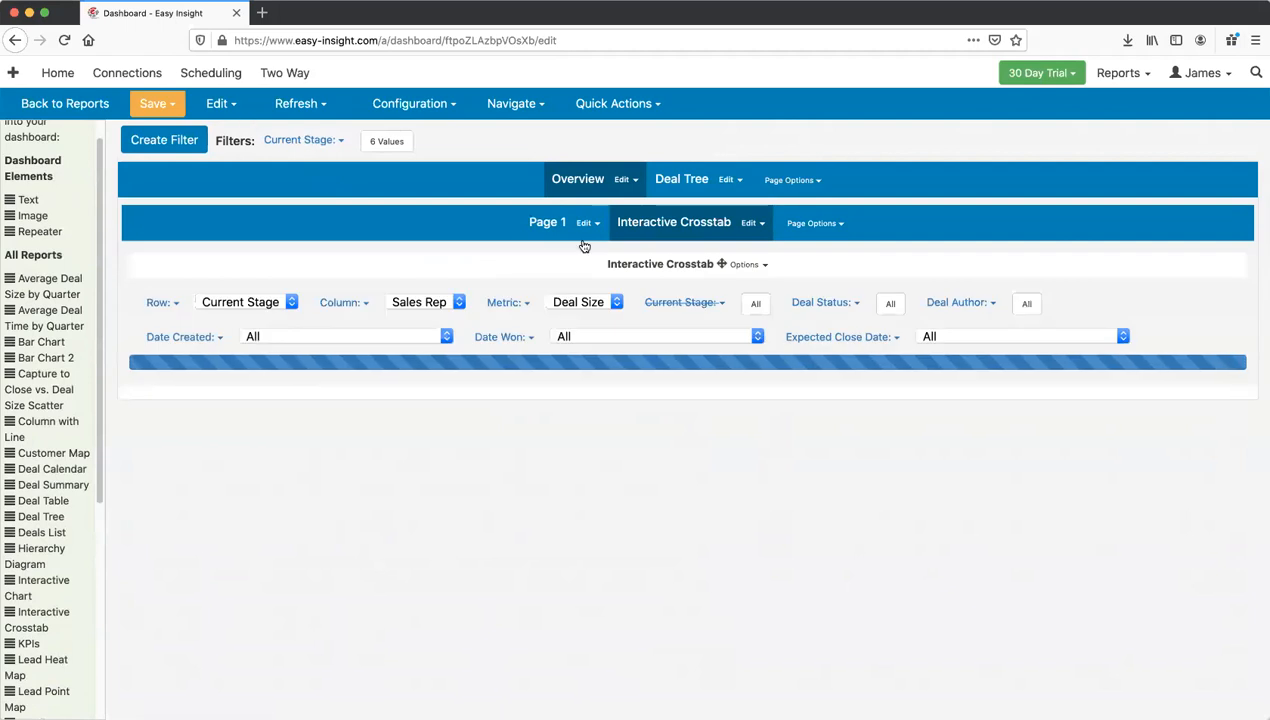
# Step: Save the dashboard and view the Interactive Crosstab sub-page in End User view
pyautogui.click(150, 103)
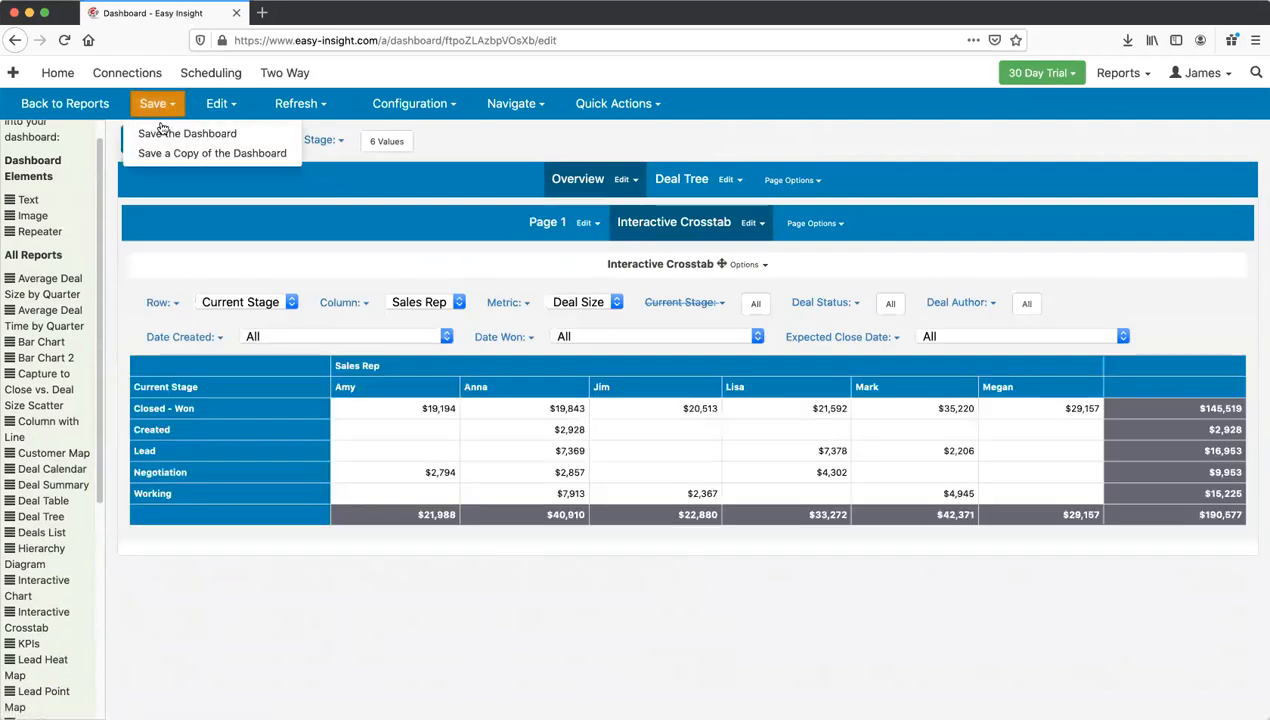
pyautogui.click(205, 130)
pyautogui.click(598, 140)
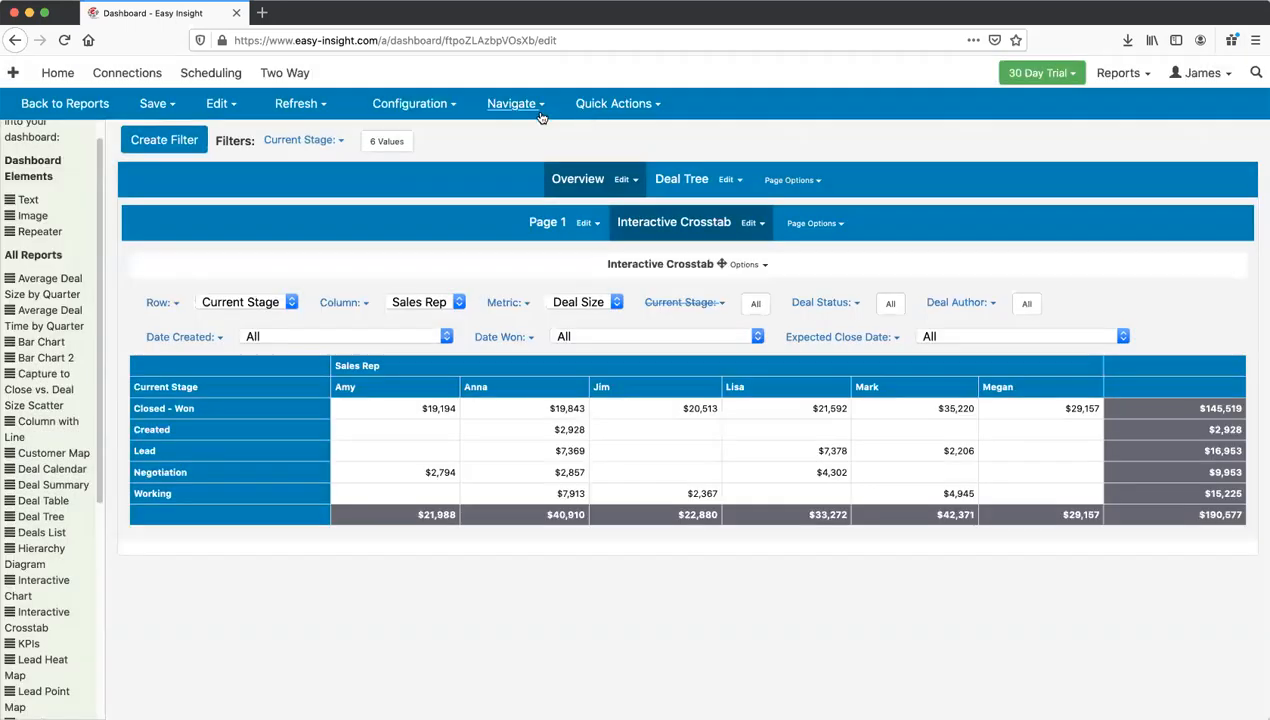
pyautogui.click(535, 106)
pyautogui.click(540, 132)
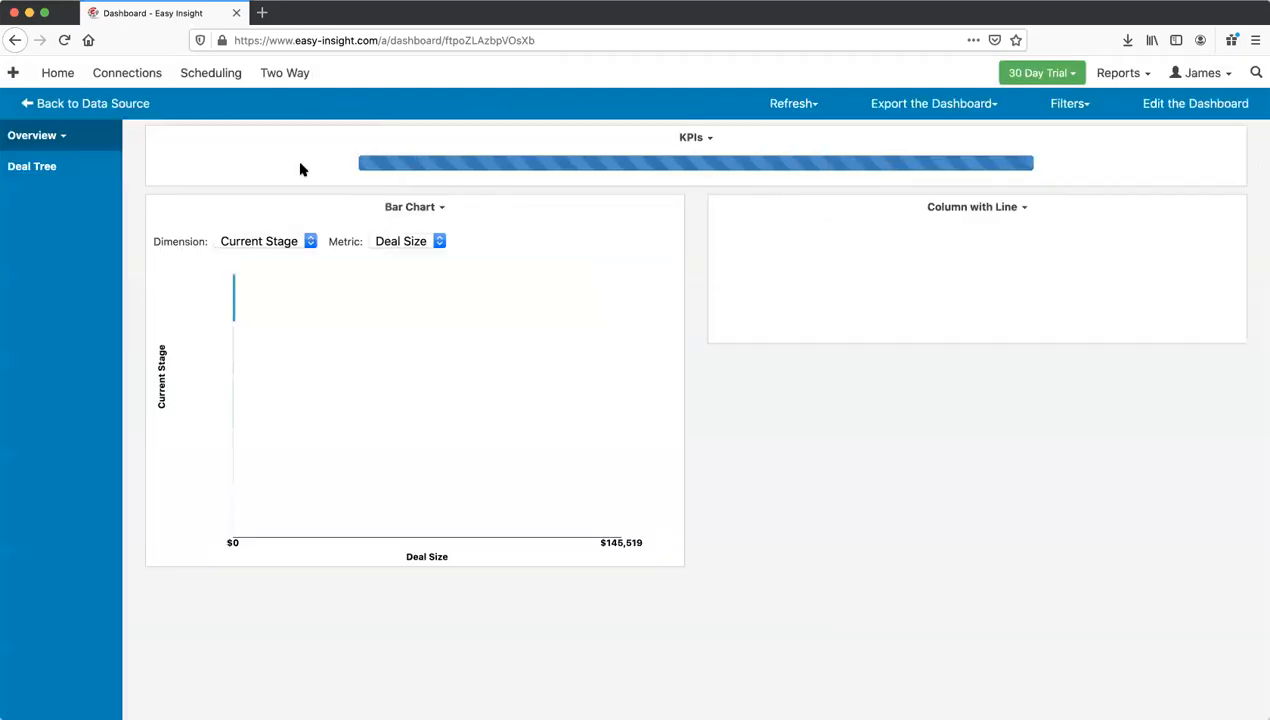
pyautogui.click(35, 136)
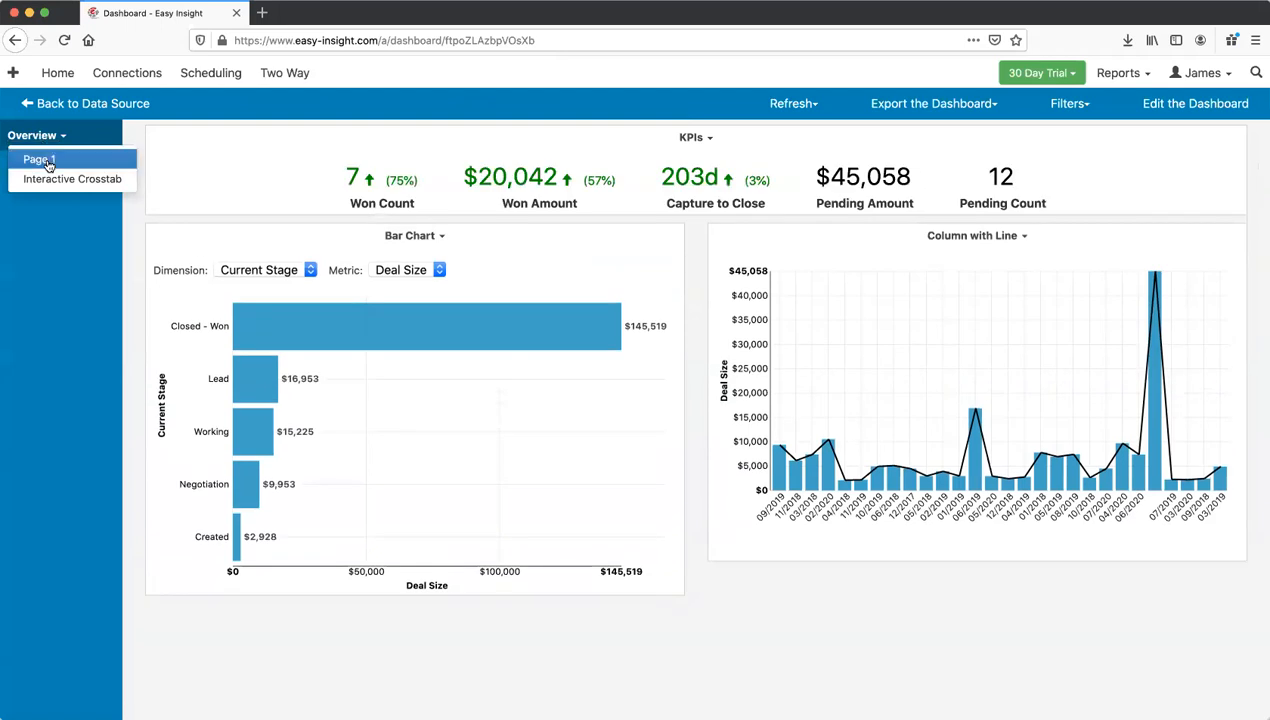
pyautogui.click(54, 186)
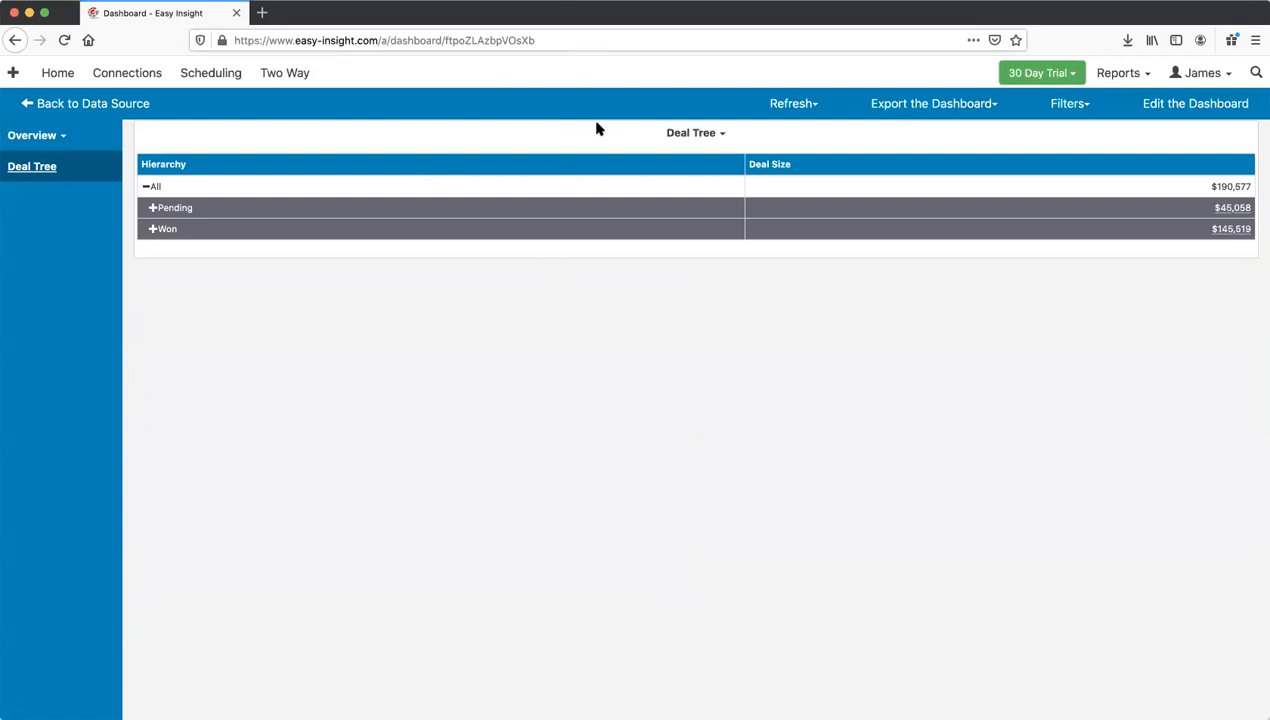
# Step: Leave the End User view and reopen the dashboard in the editor
pyautogui.click(1189, 106)
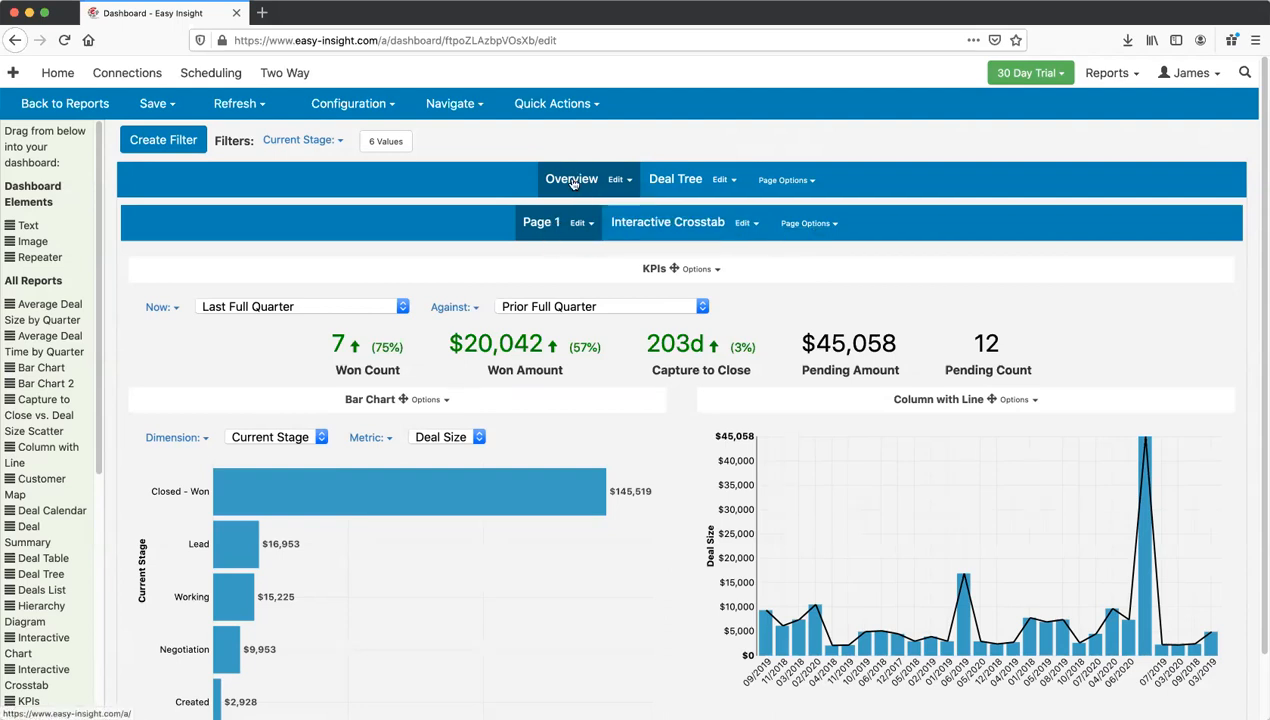
# Step: Add a multi-value Sales Rep filter to the inner pages, limited to a single rep
pyautogui.click(806, 223)
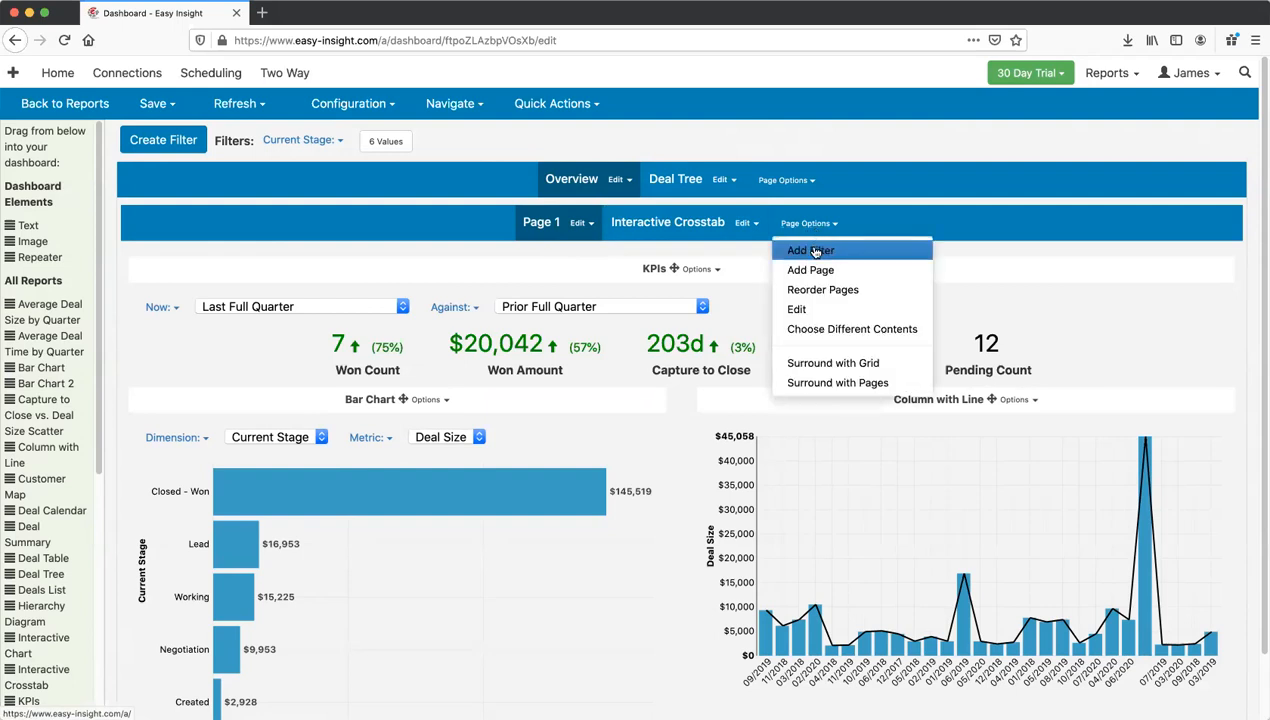
pyautogui.click(816, 251)
pyautogui.click(453, 220)
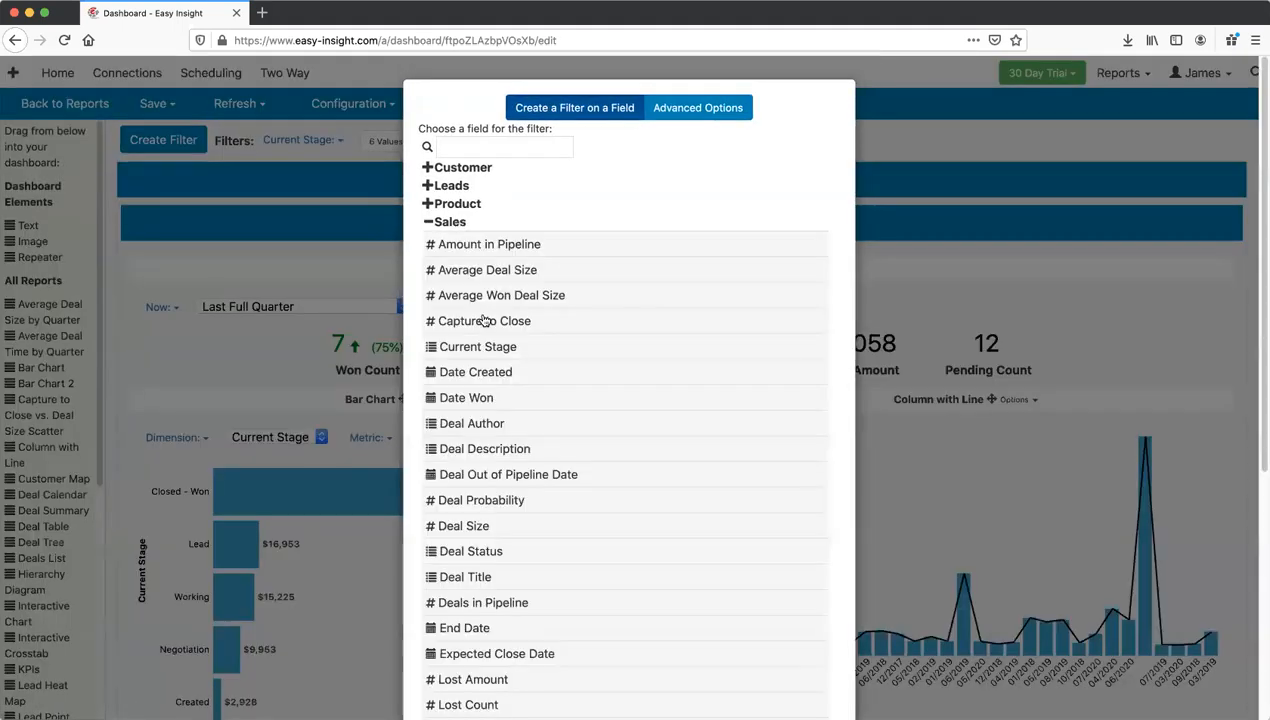
pyautogui.scroll(-5, 484, 320)
pyautogui.click(588, 308)
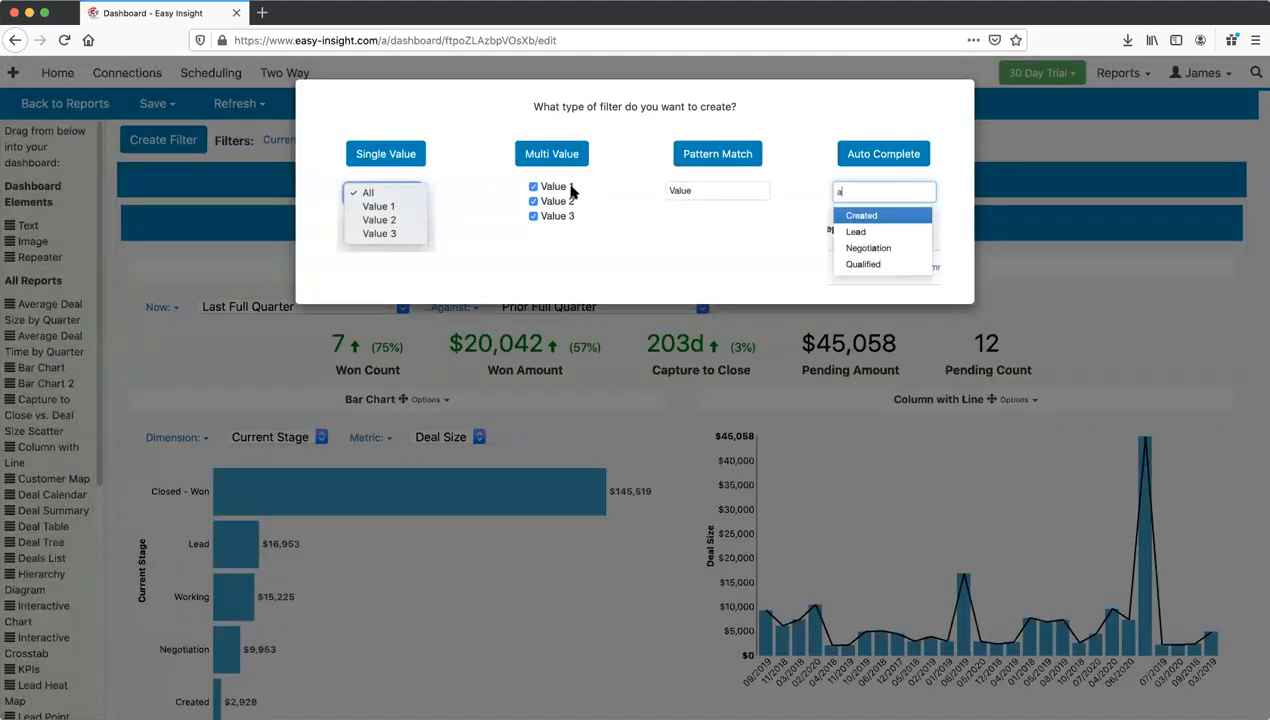
pyautogui.click(558, 156)
pyautogui.click(351, 272)
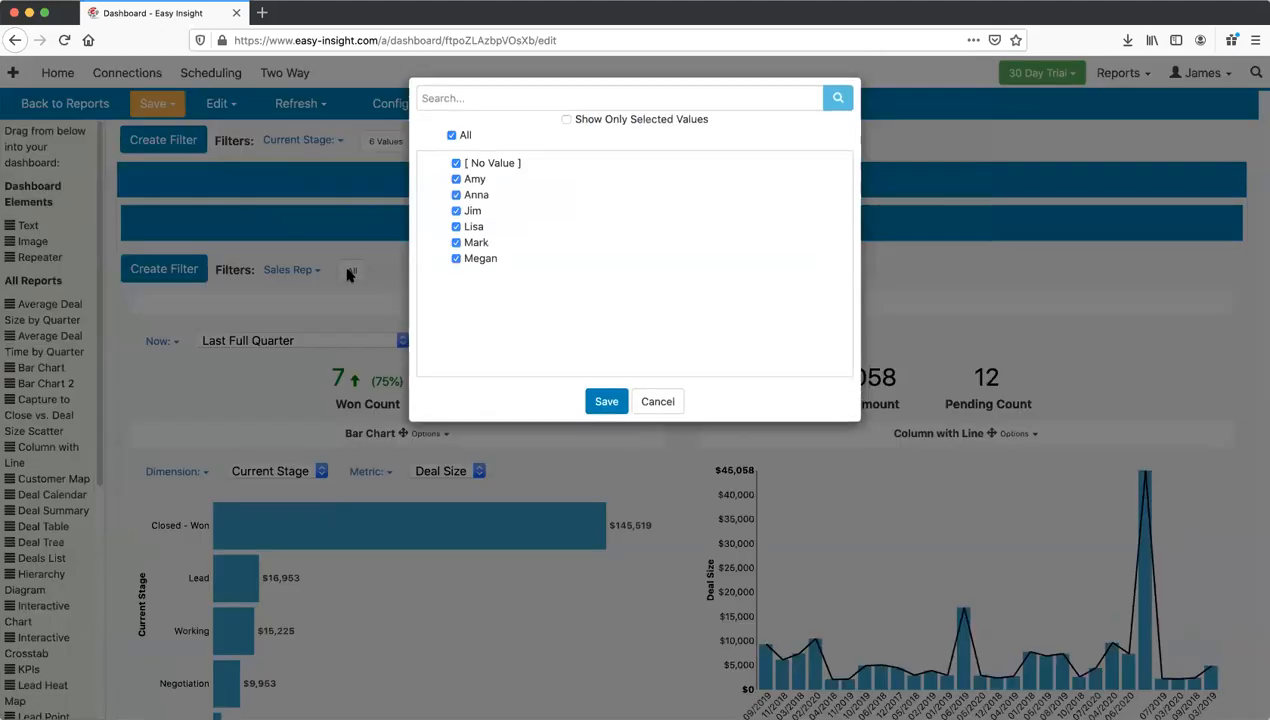
pyautogui.click(451, 139)
pyautogui.click(456, 213)
pyautogui.click(607, 407)
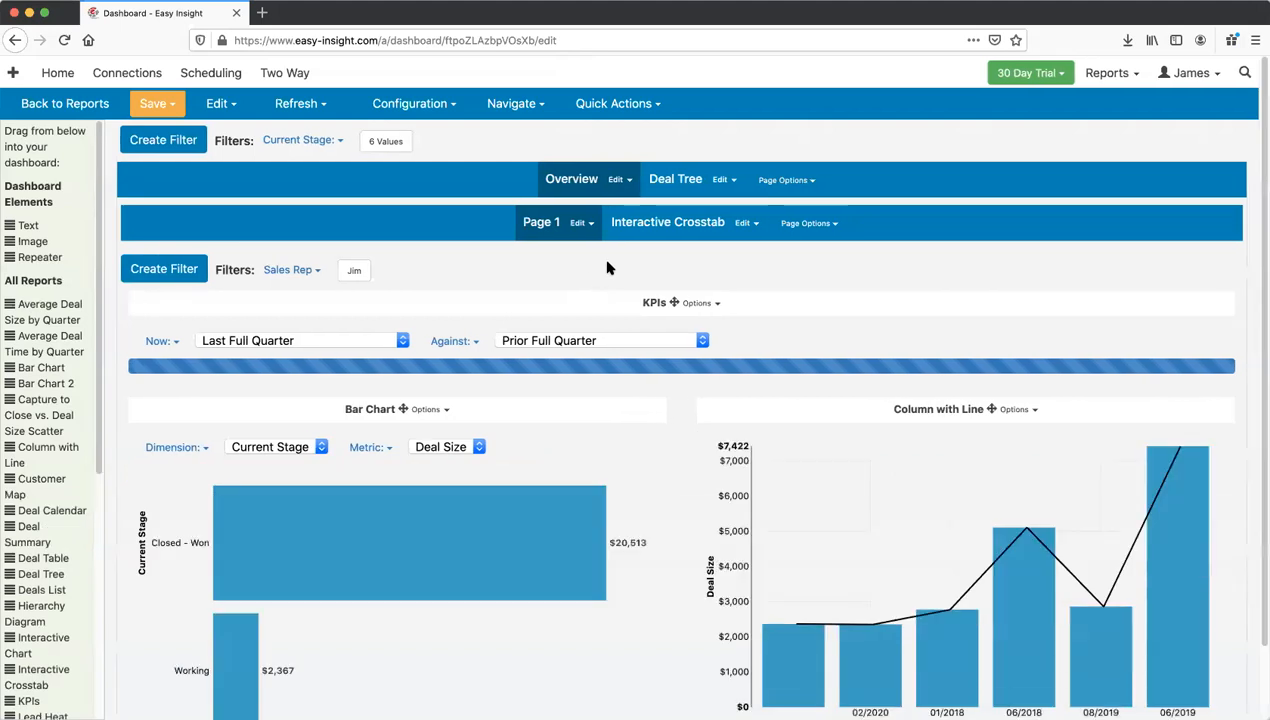
# Step: Save the dashboard under its current name and switch to End User view
pyautogui.click(160, 108)
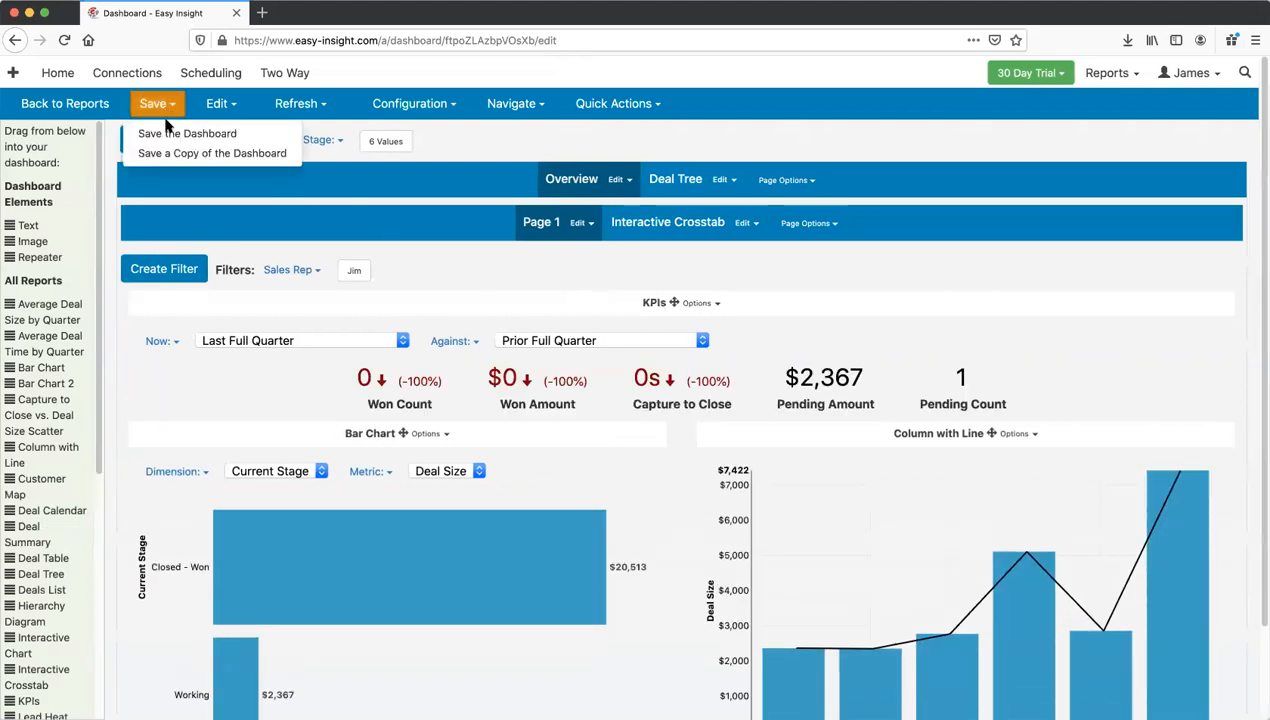
pyautogui.click(173, 134)
pyautogui.click(595, 138)
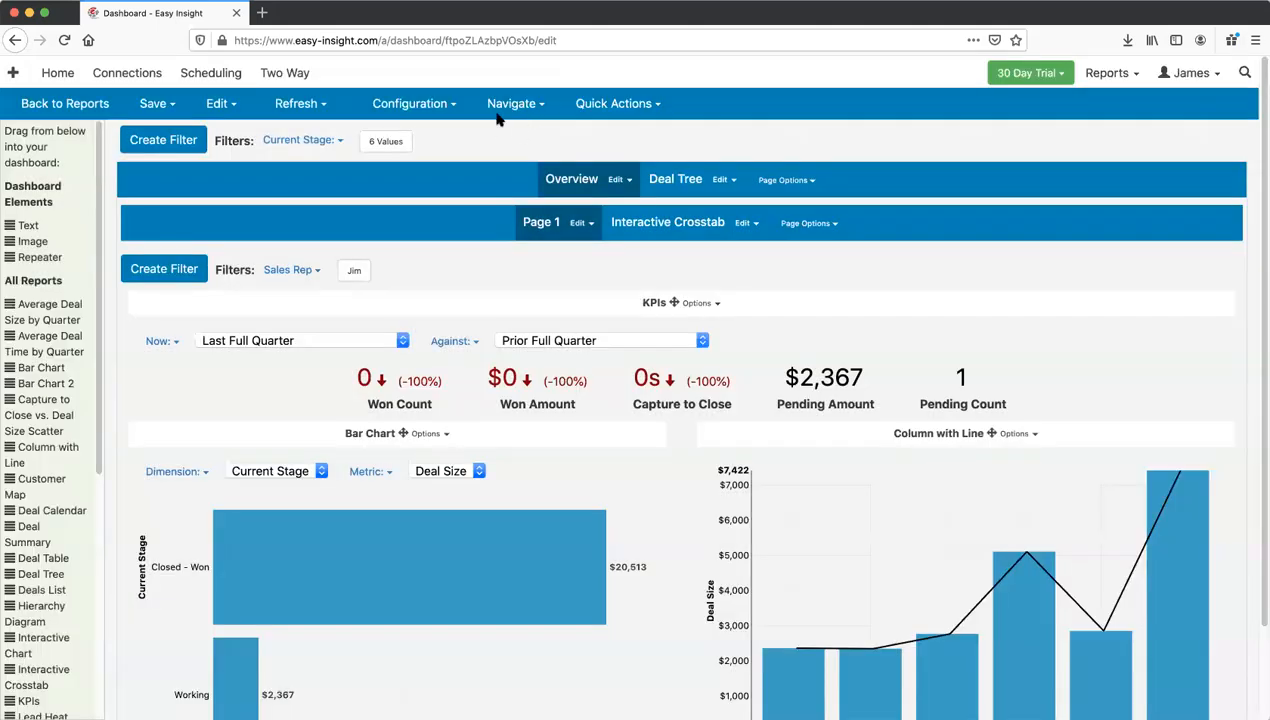
pyautogui.click(505, 106)
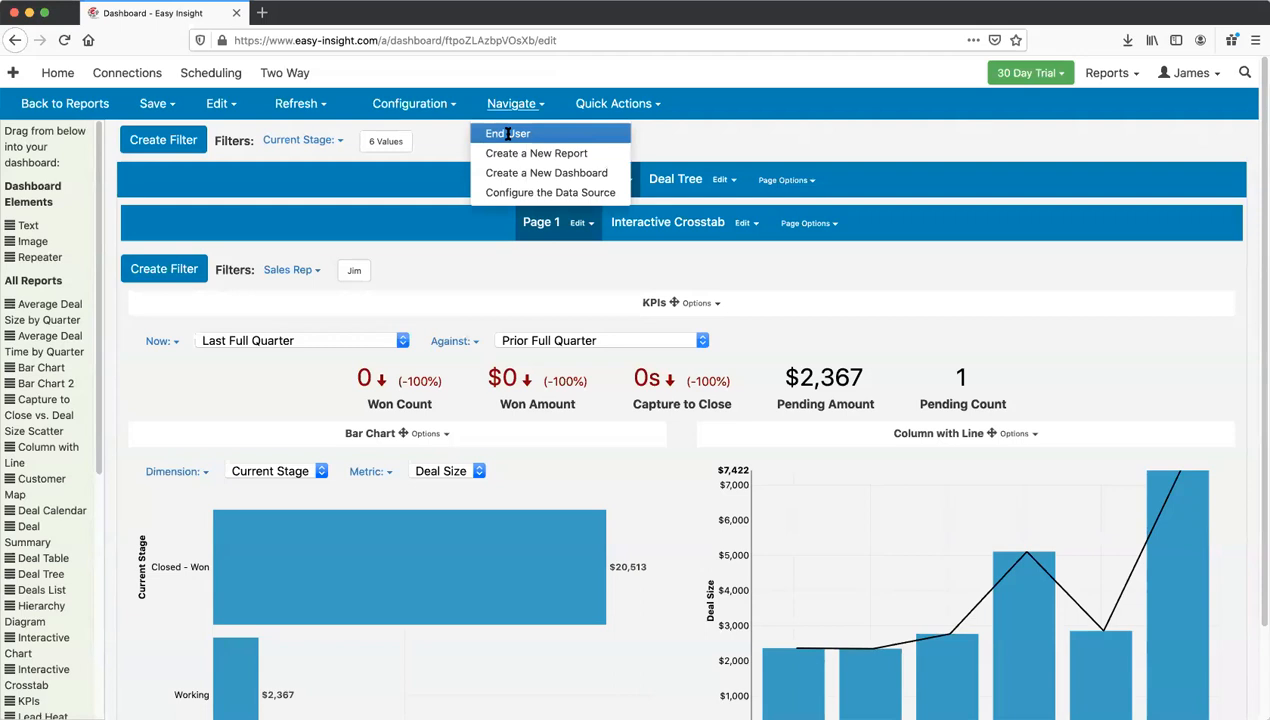
pyautogui.click(508, 133)
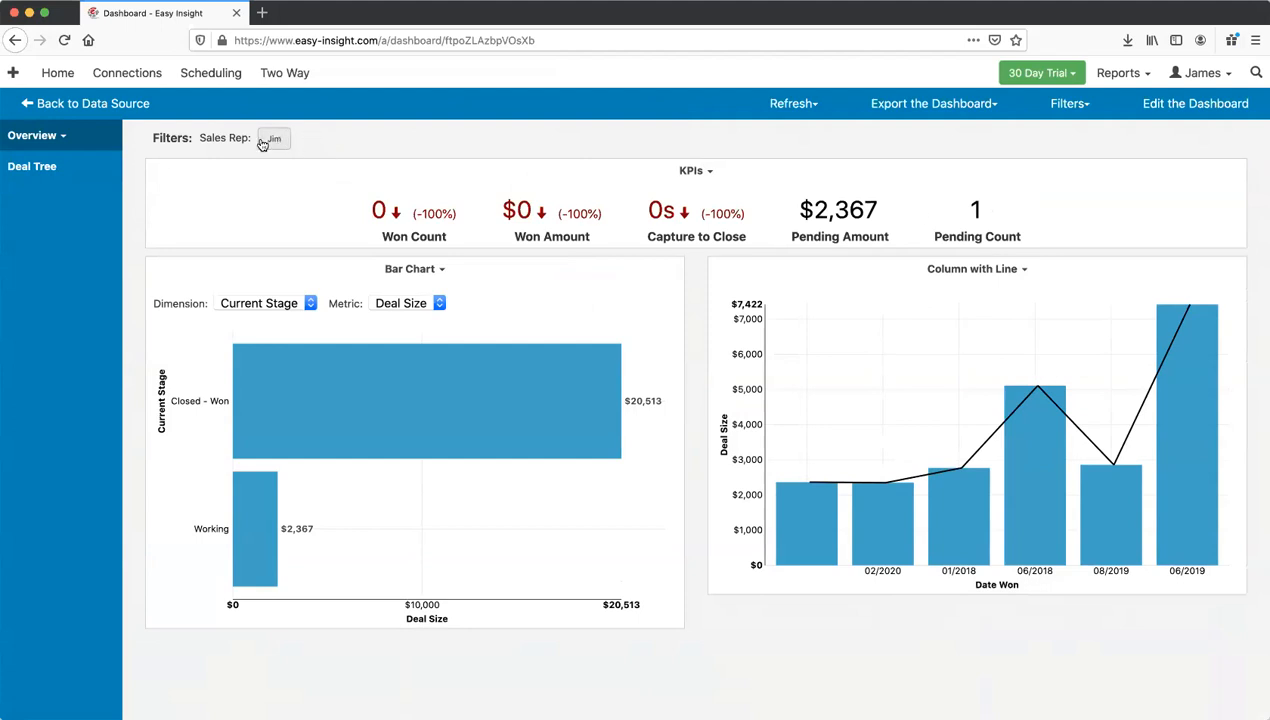
pyautogui.click(58, 135)
pyautogui.click(50, 141)
pyautogui.click(56, 166)
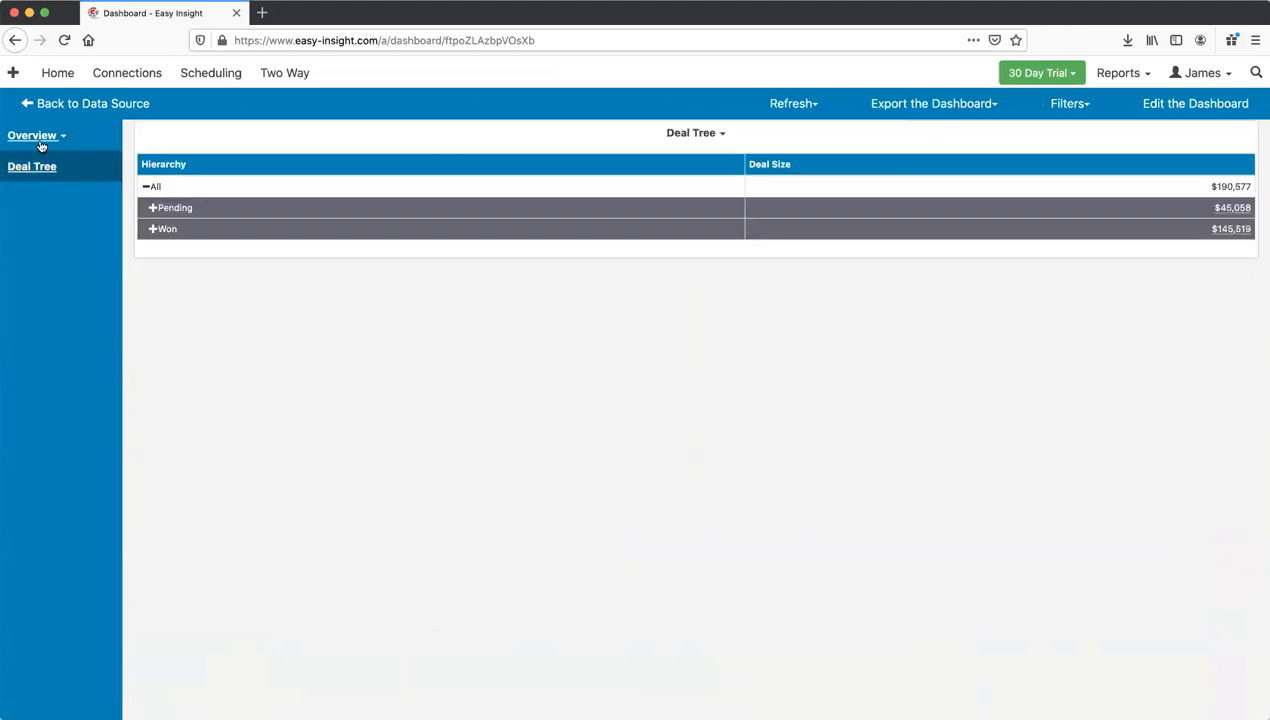
pyautogui.click(44, 141)
pyautogui.click(45, 158)
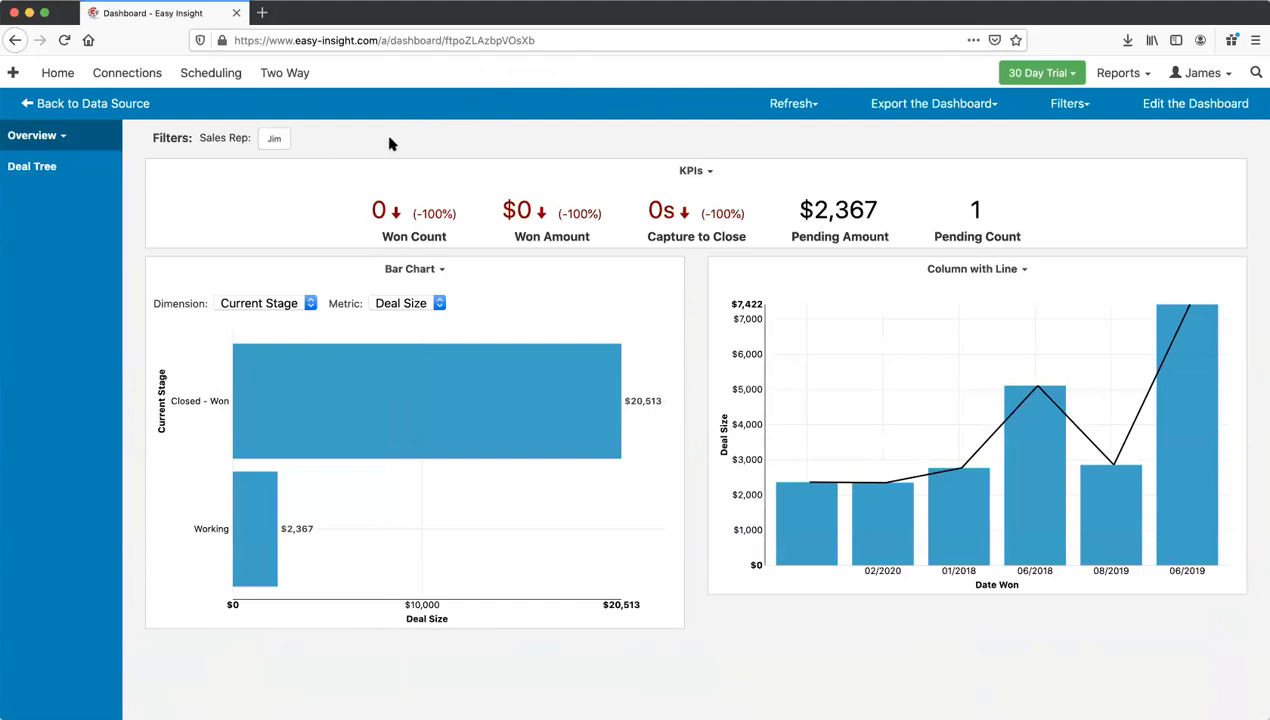
pyautogui.click(273, 138)
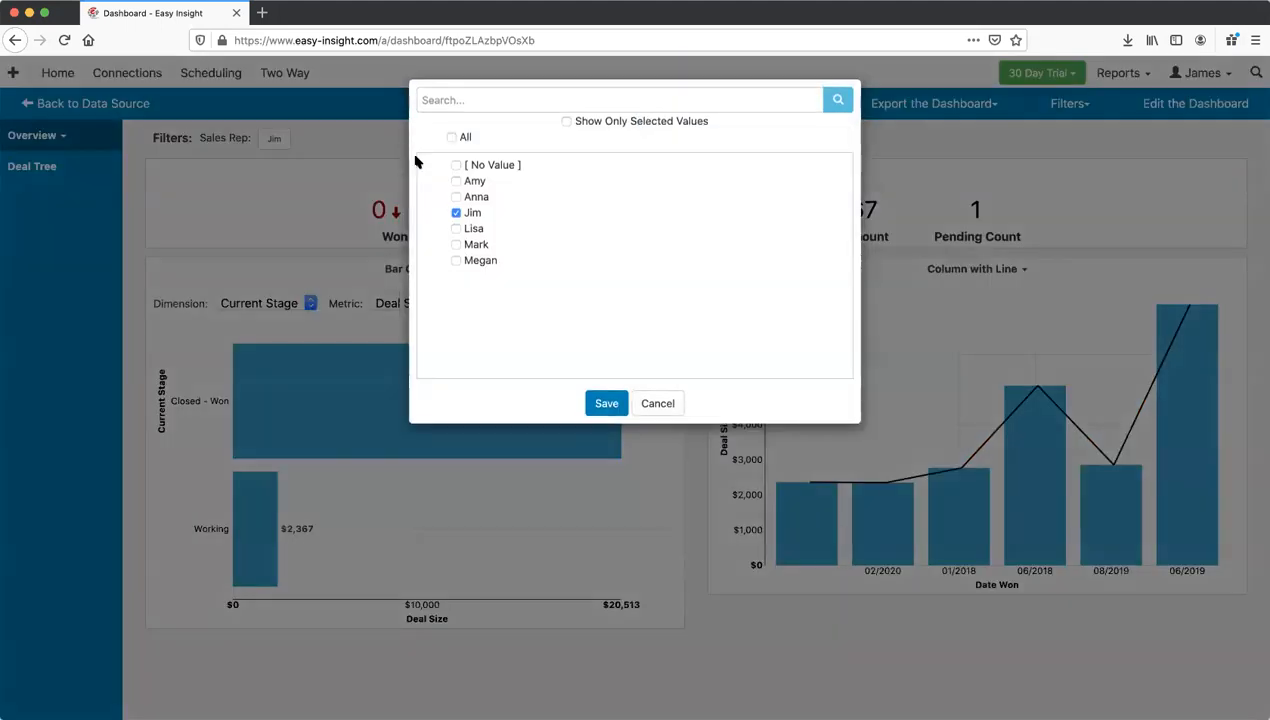
pyautogui.click(456, 213)
pyautogui.click(456, 228)
pyautogui.click(606, 403)
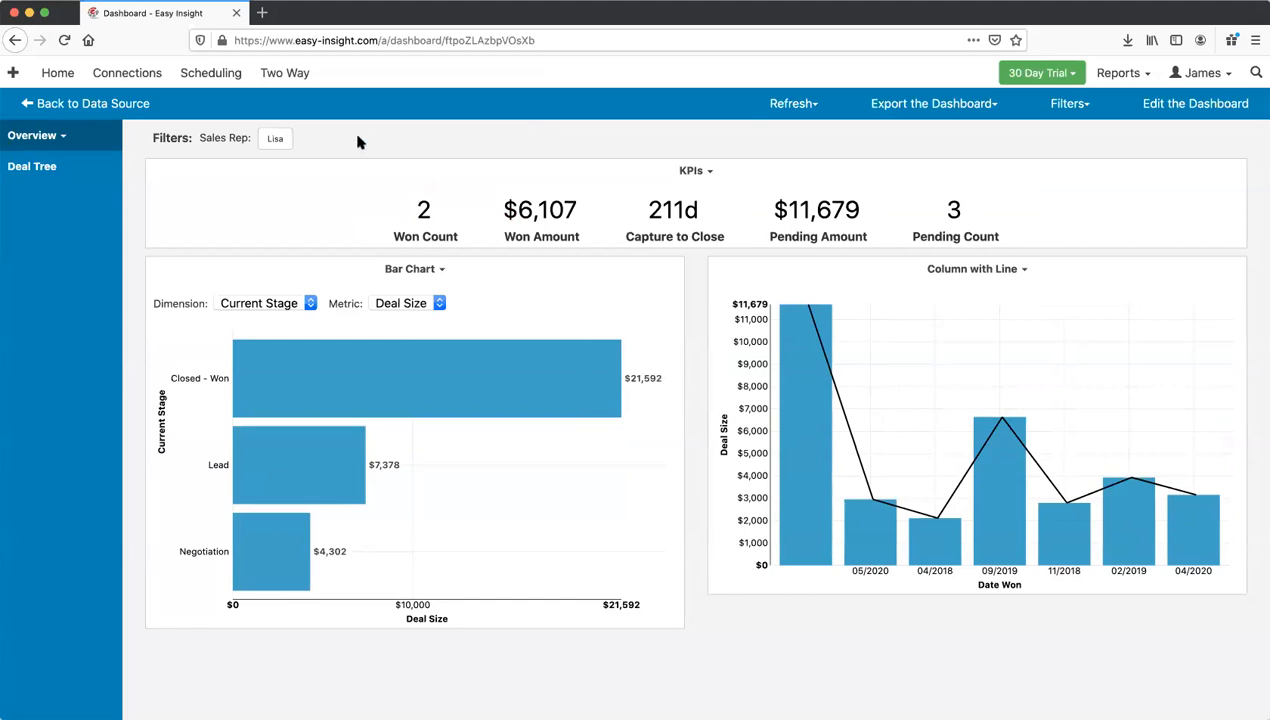
pyautogui.click(1168, 103)
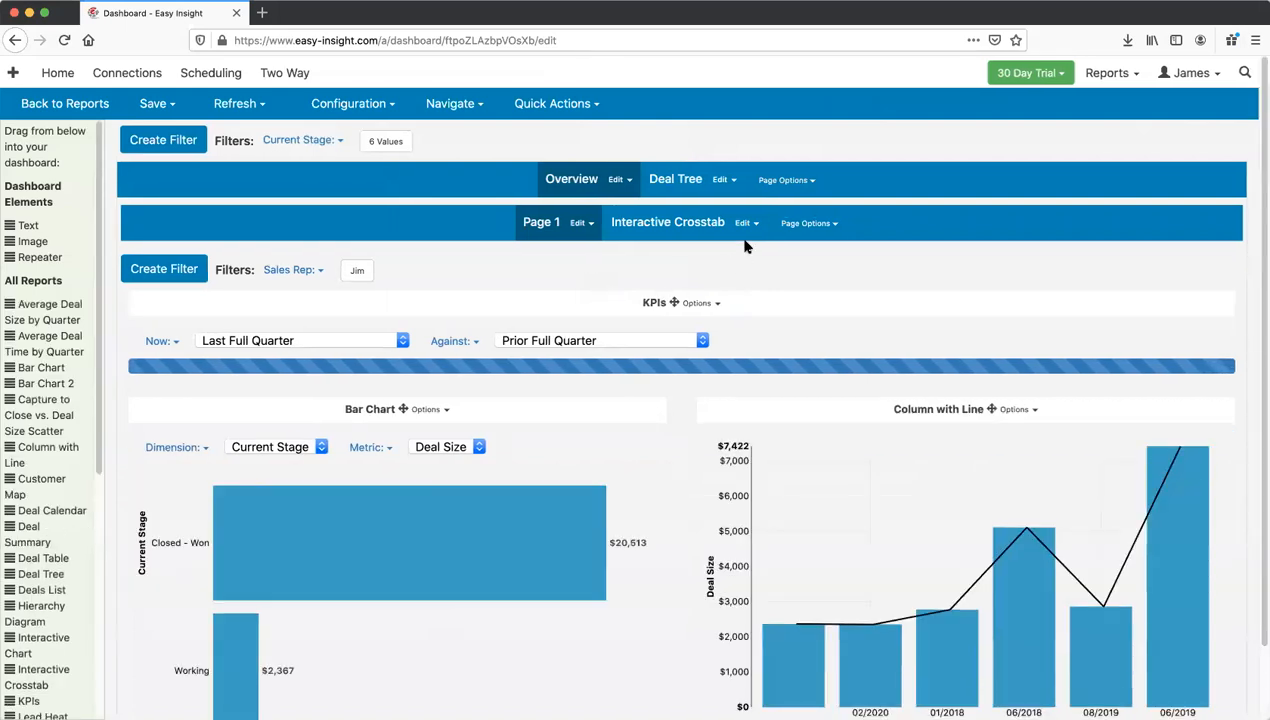
# Step: Delete the Interactive Crosstab page and remove the Sales Rep filter from Page 1
pyautogui.click(748, 225)
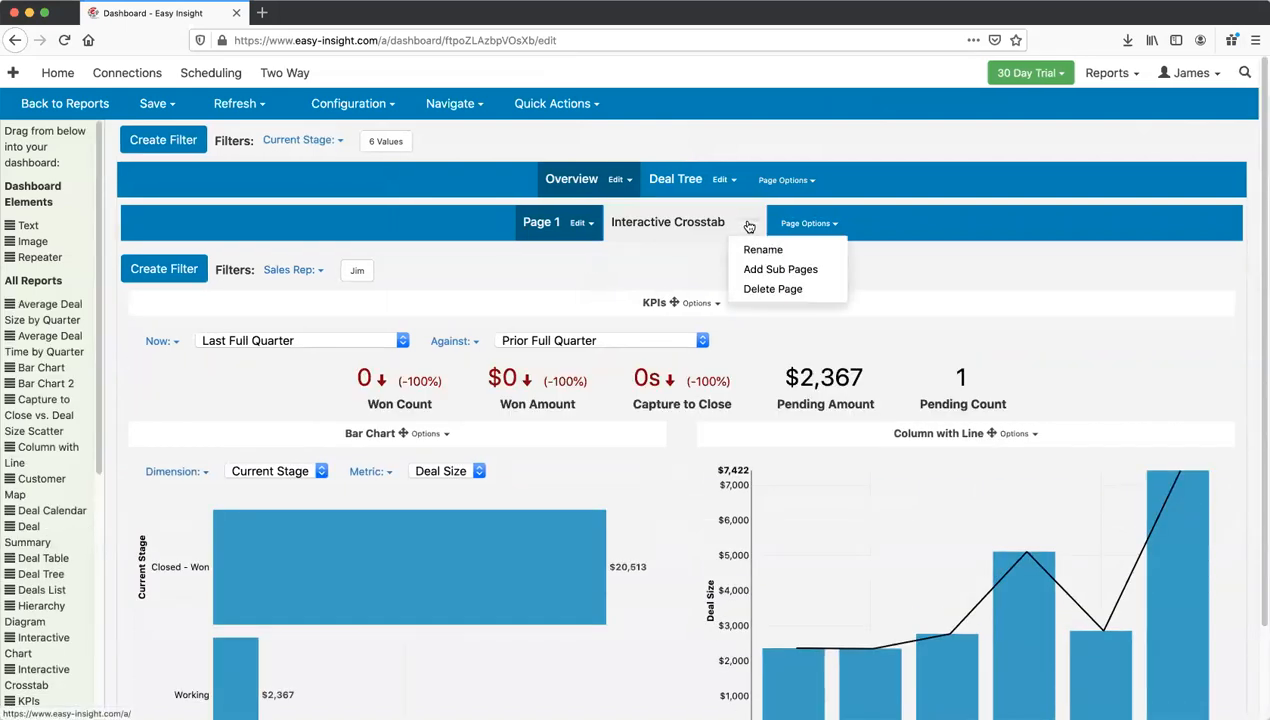
pyautogui.click(773, 289)
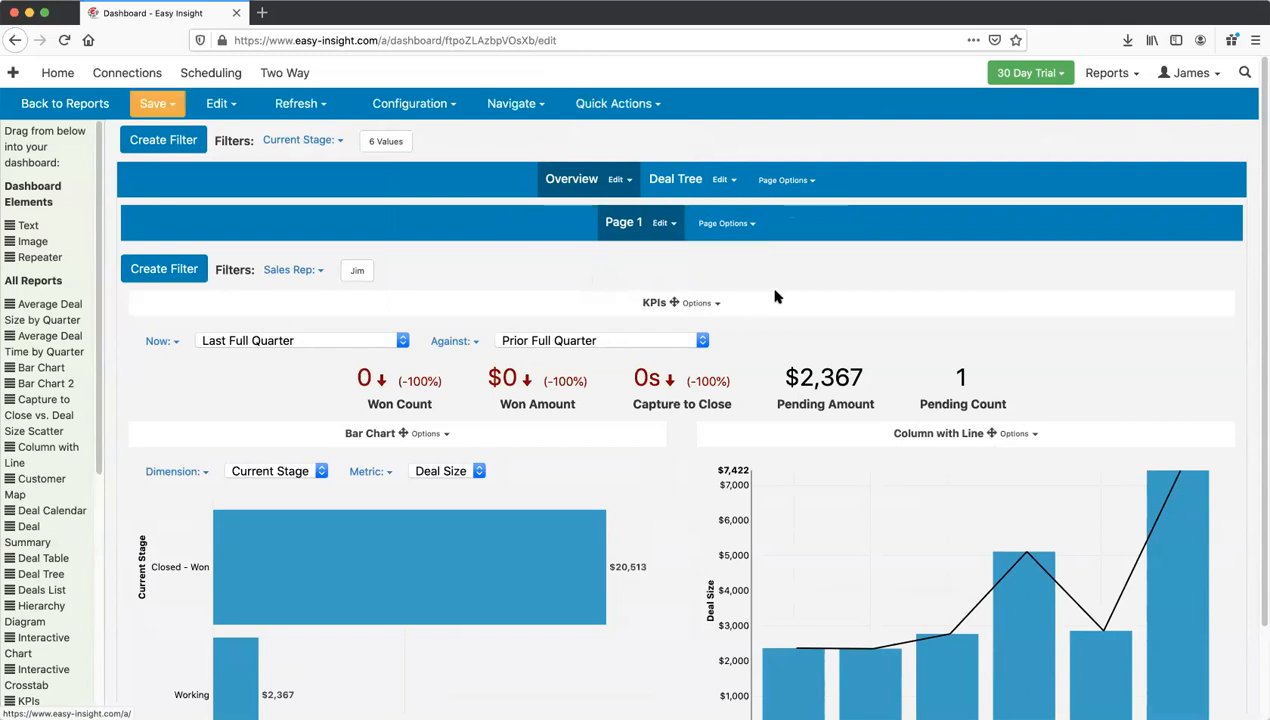
pyautogui.click(292, 270)
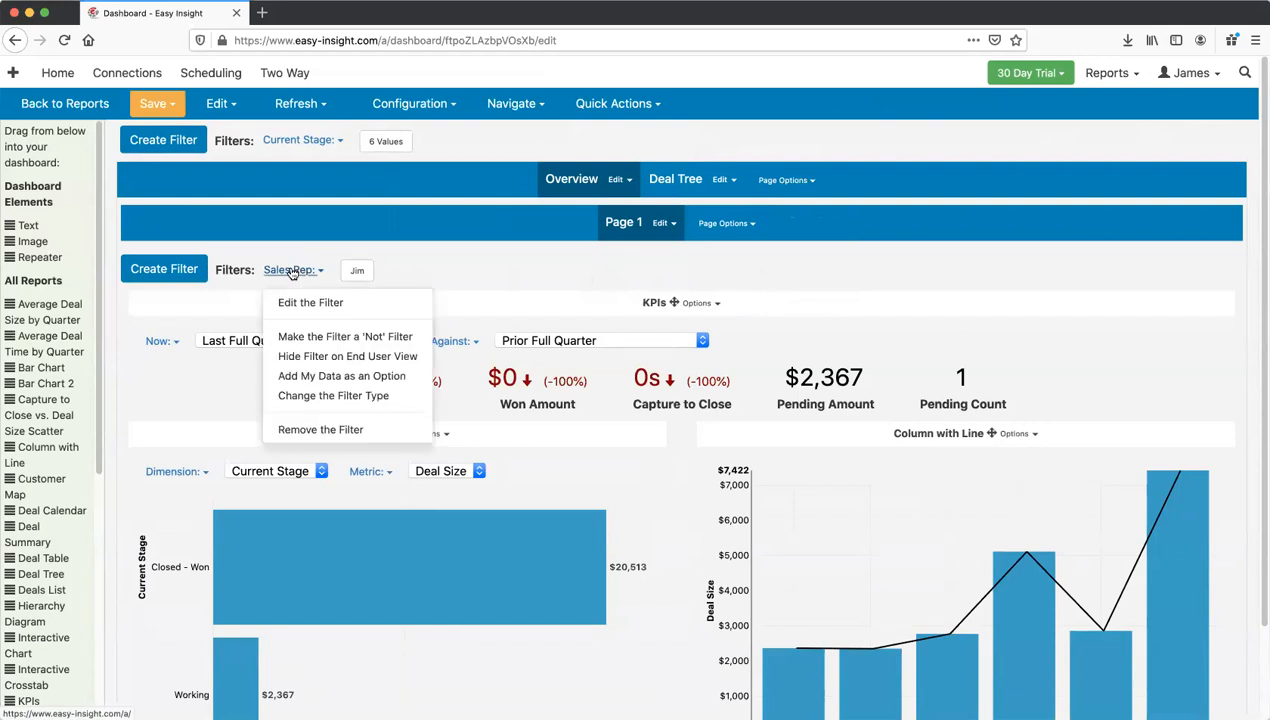
pyautogui.click(342, 430)
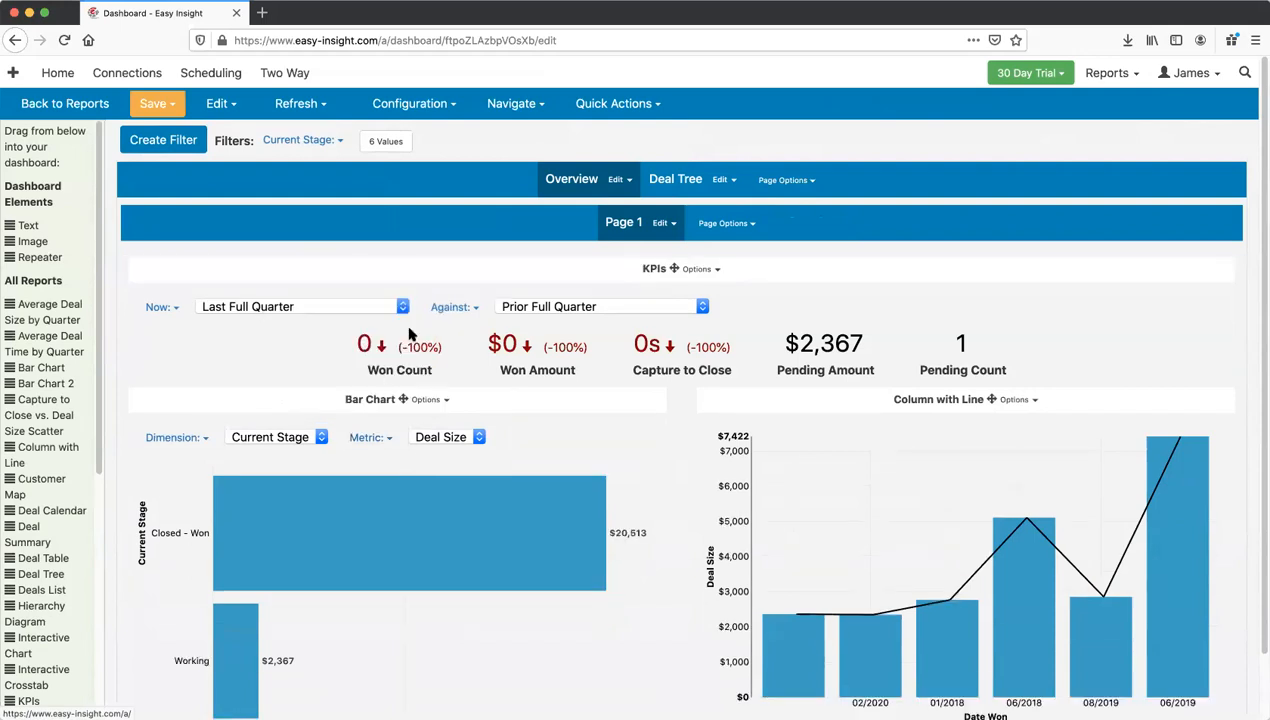
# Step: Save the dashboard and confirm the save
pyautogui.click(158, 104)
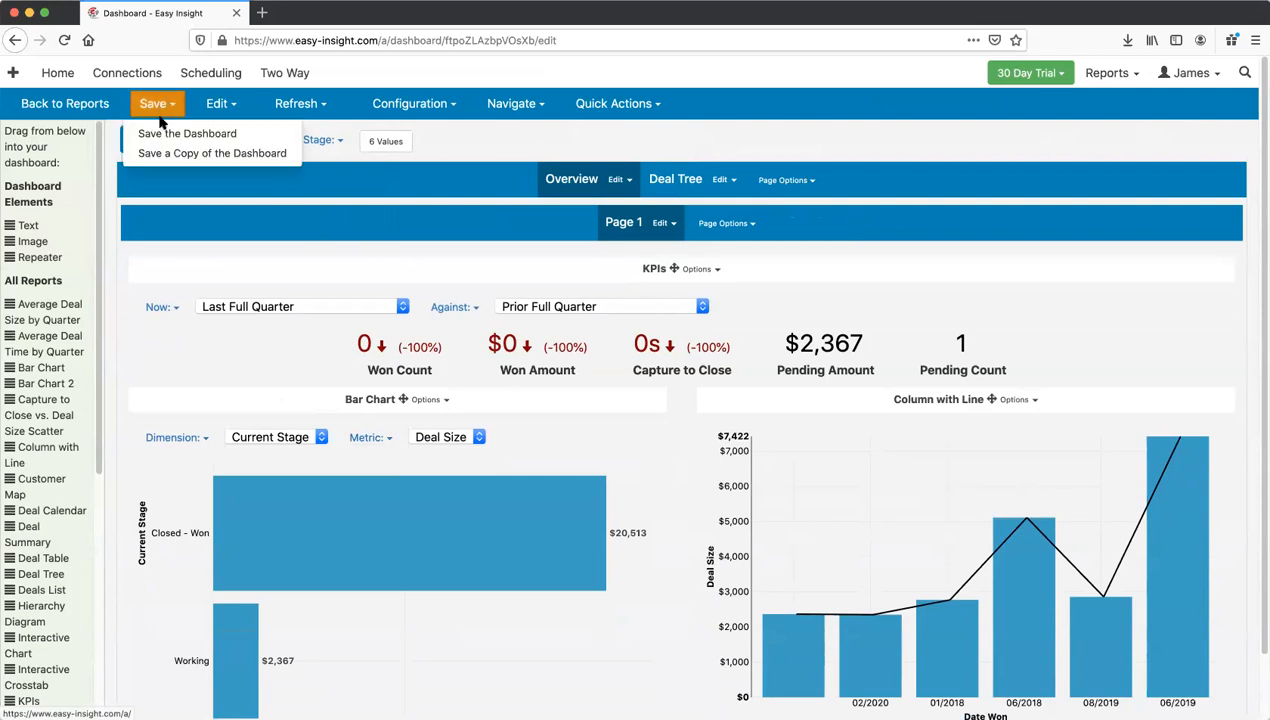
pyautogui.click(165, 132)
pyautogui.click(598, 139)
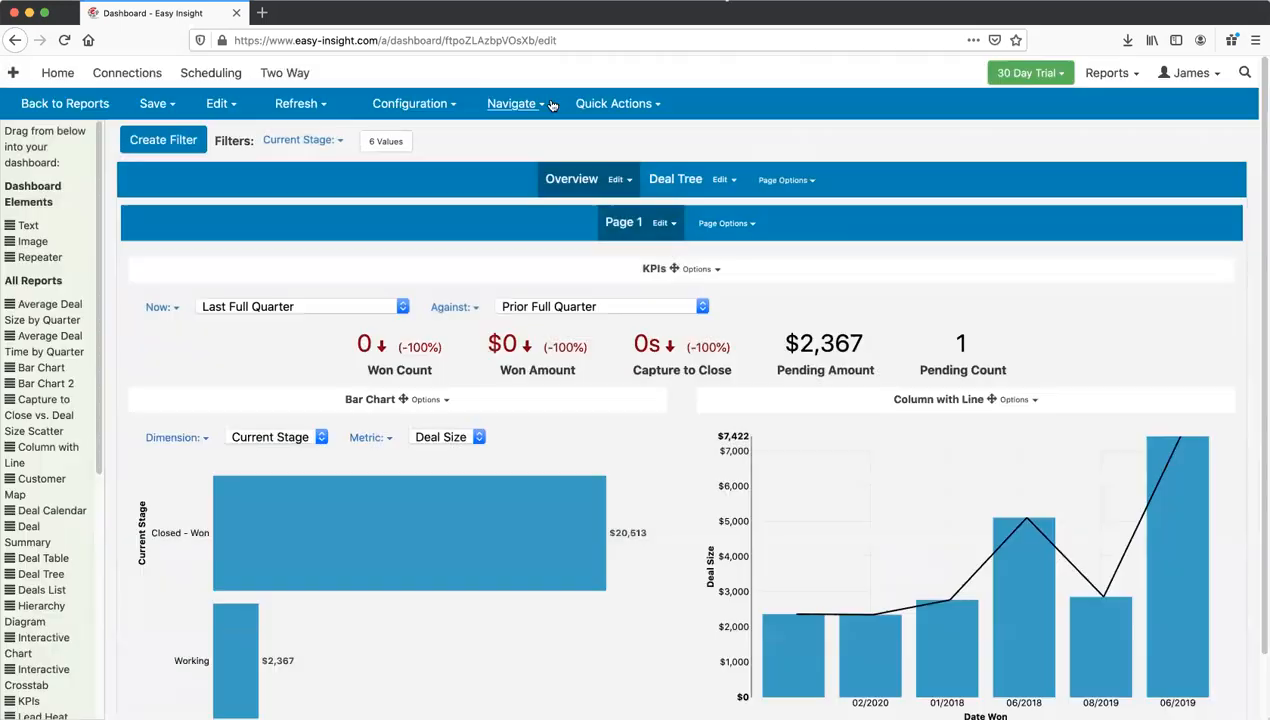
pyautogui.click(533, 104)
pyautogui.click(508, 133)
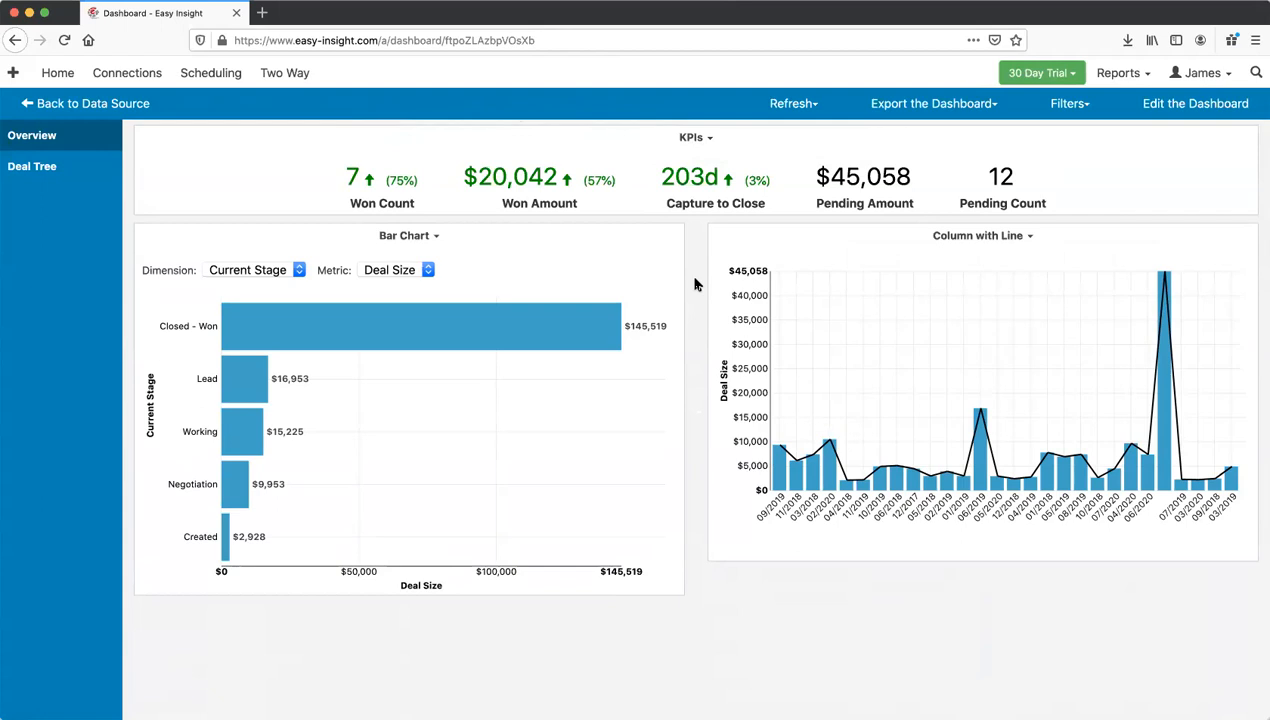
pyautogui.click(1158, 105)
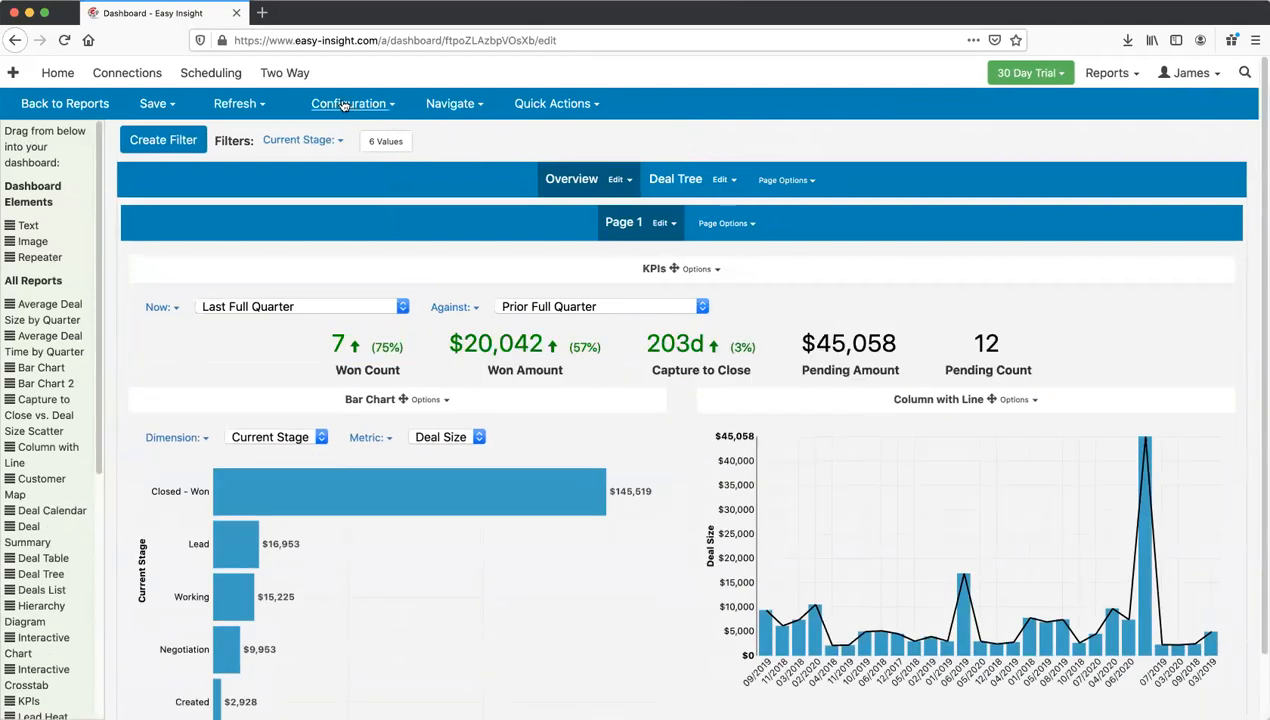
# Step: Review the Collaboration settings in Dashboard Properties, then return to the Sample Data source's Main Views
pyautogui.click(347, 104)
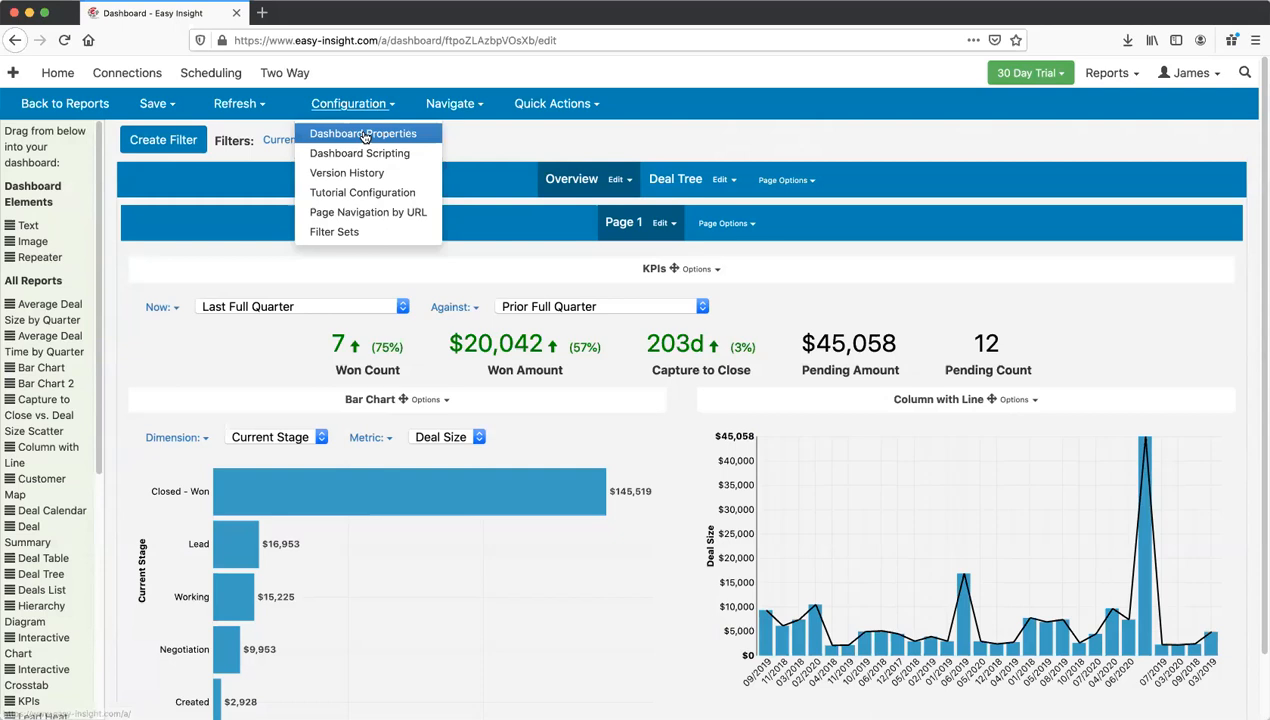
pyautogui.click(365, 136)
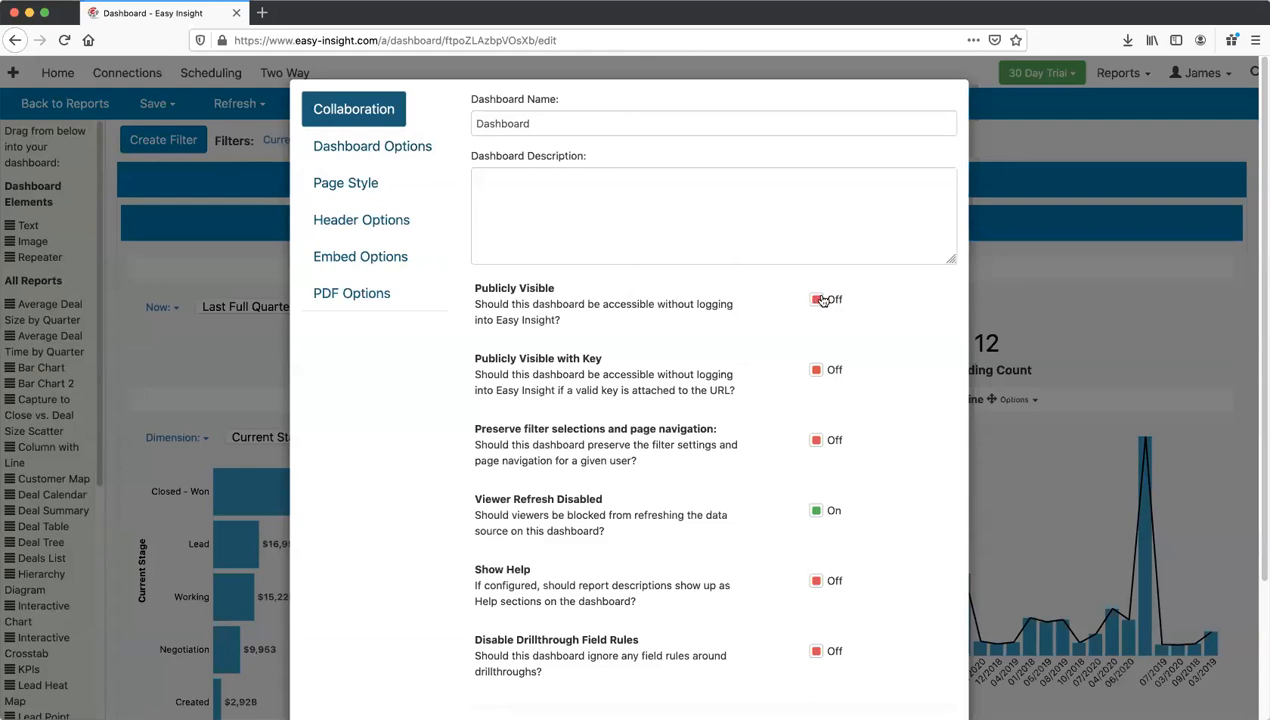
pyautogui.click(213, 357)
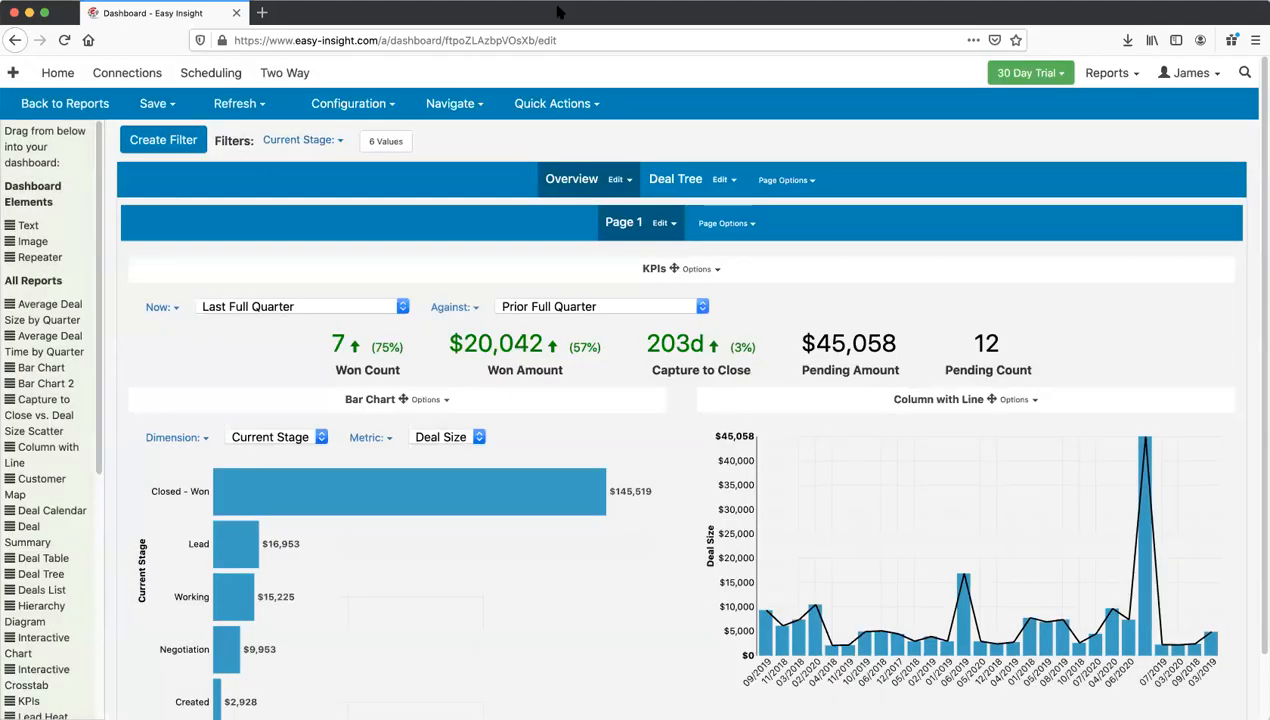
pyautogui.click(86, 106)
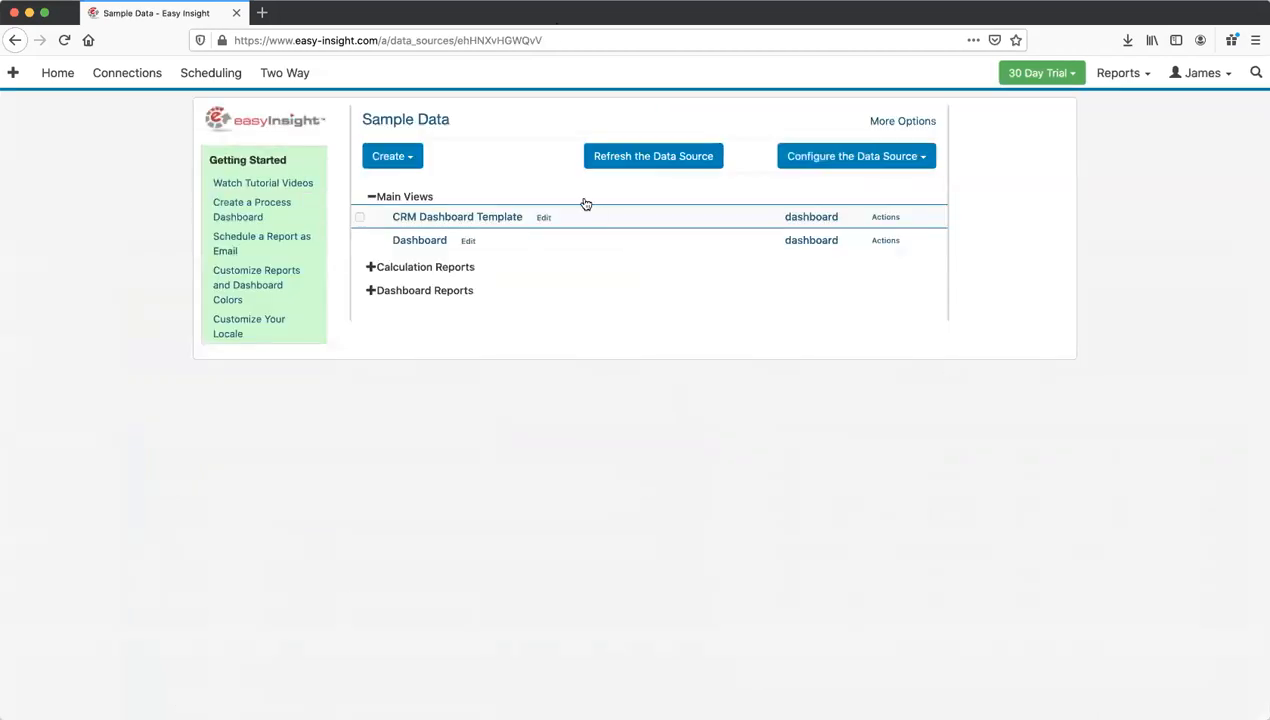
# Step: Open the saved Dashboard from Main Views and bring up its Export the Dashboard menu
pyautogui.click(420, 241)
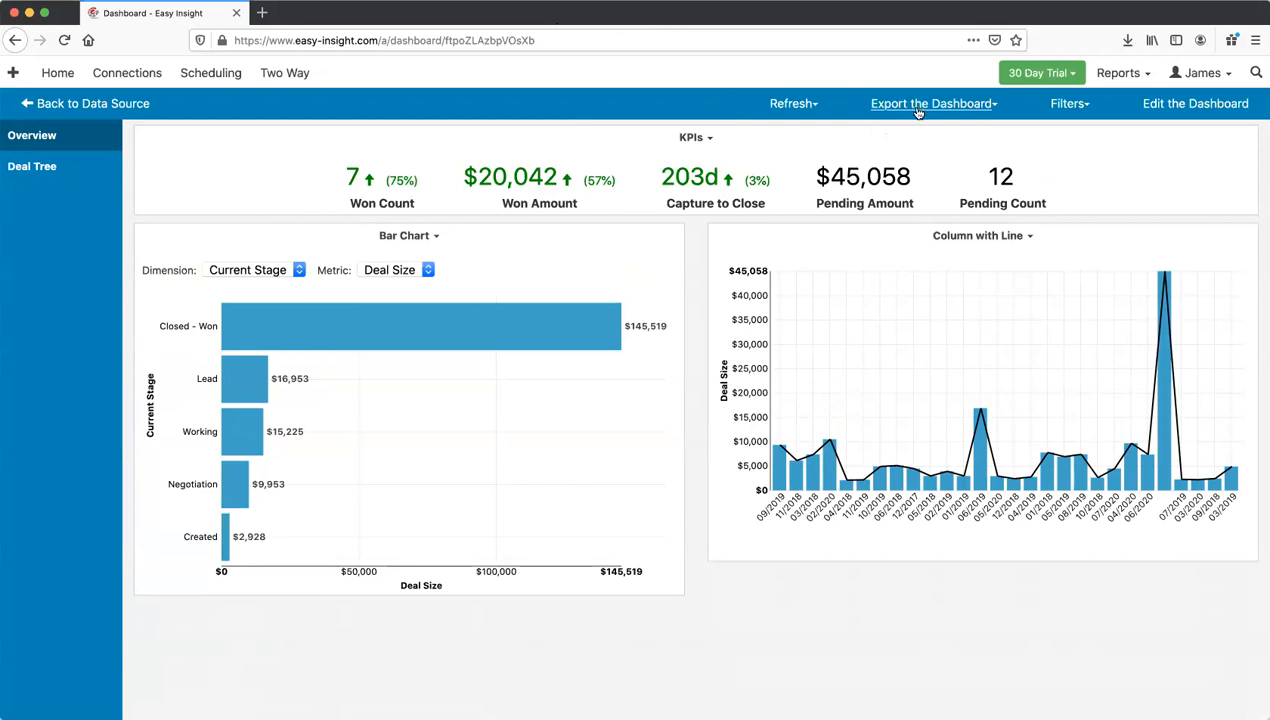
pyautogui.click(919, 108)
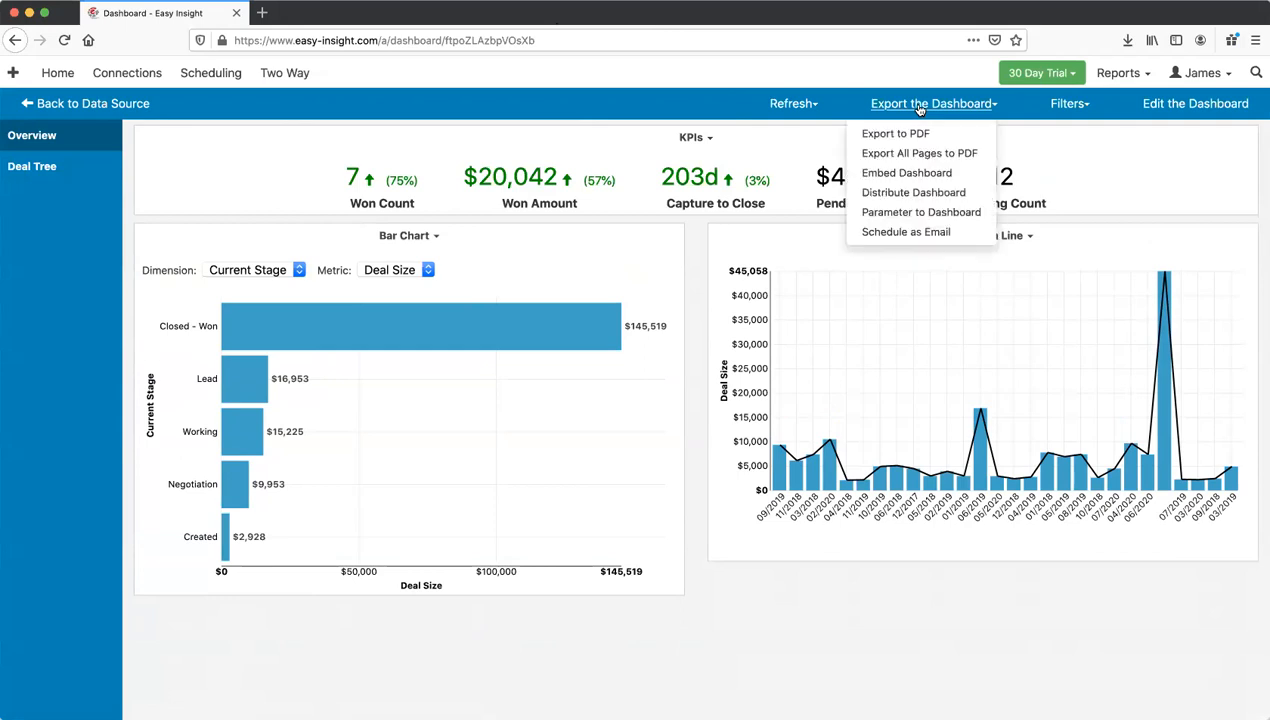
# Step: Open Distribute Dashboard and inspect the second viewer's personal Dashboard URL
pyautogui.click(909, 193)
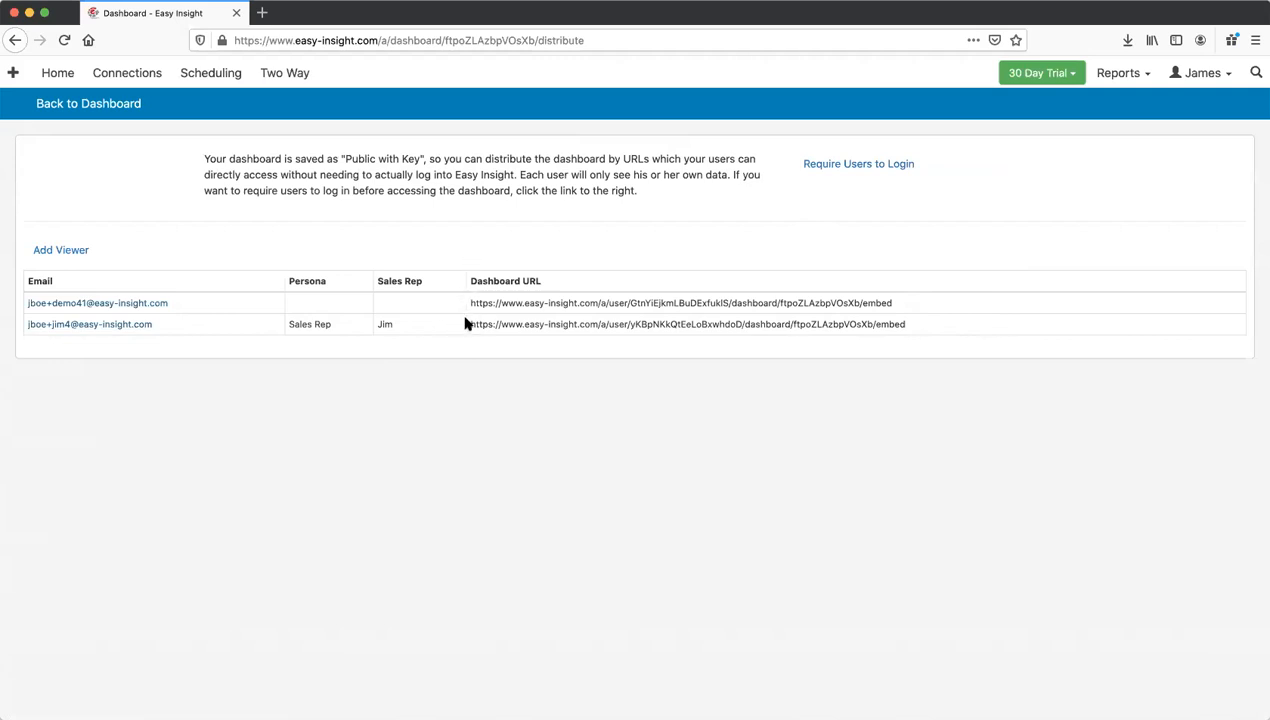
pyautogui.moveTo(470, 324); pyautogui.dragTo(907, 331)
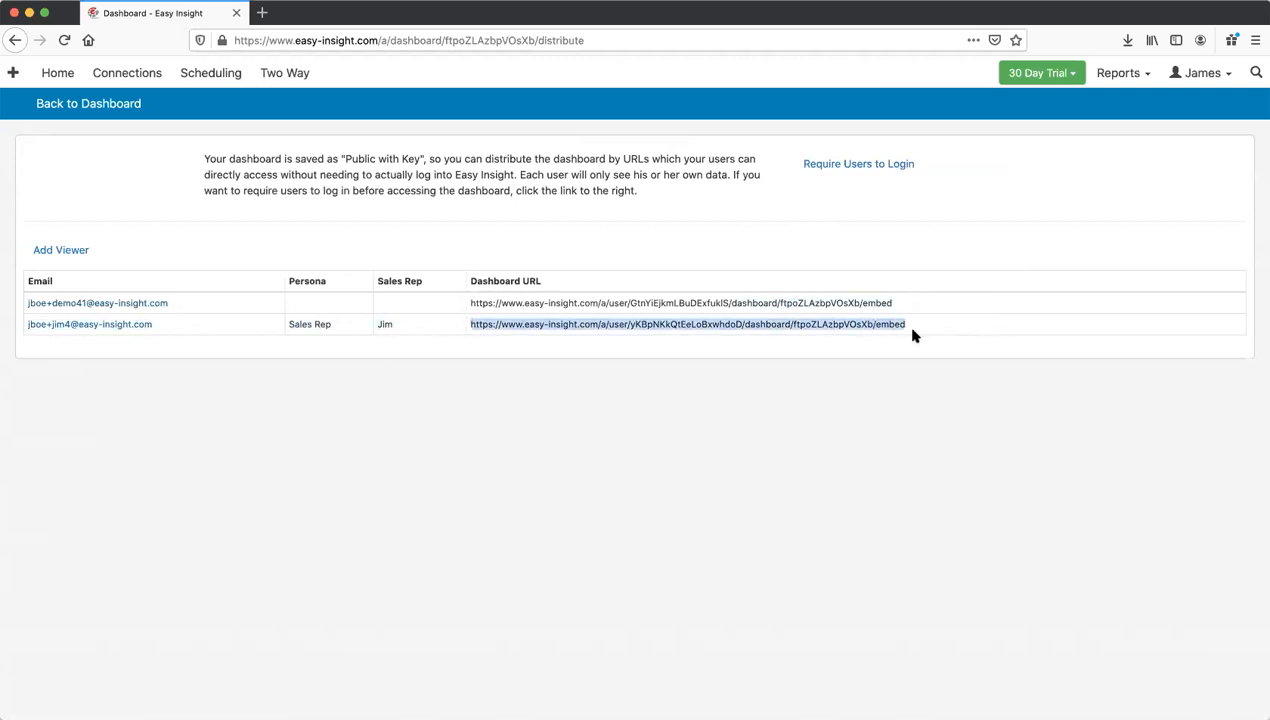
pyautogui.click(912, 333)
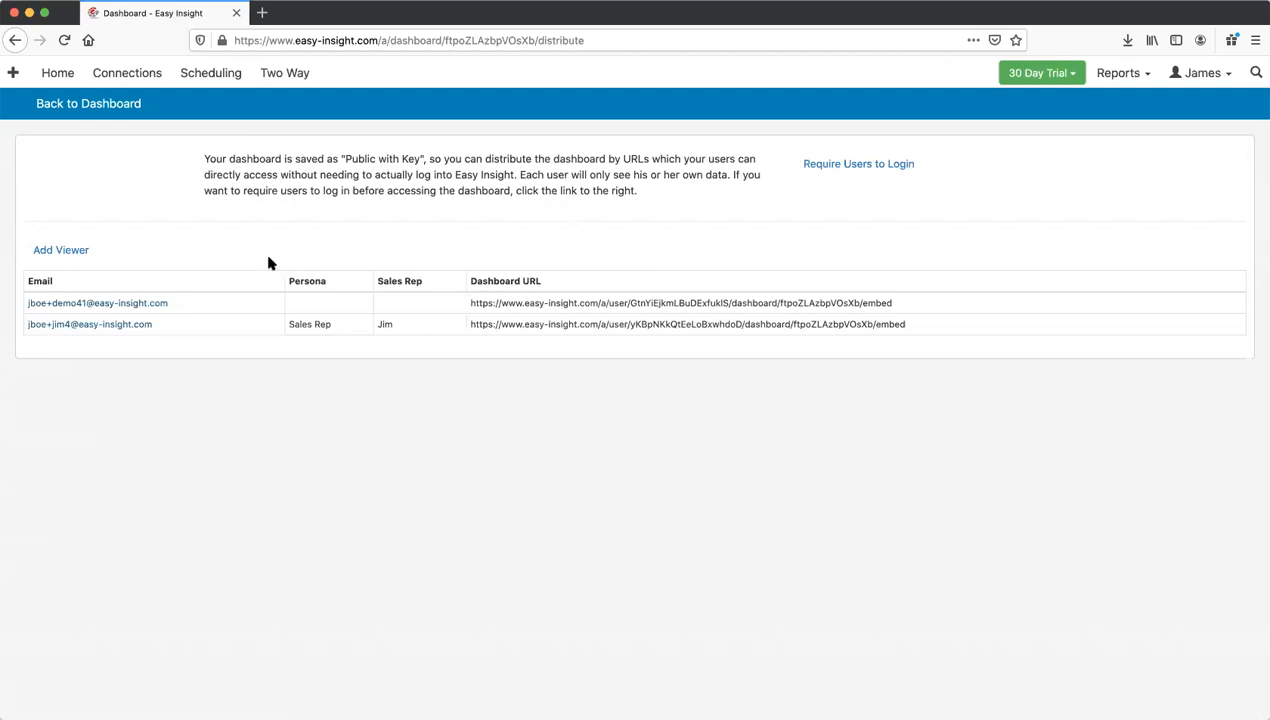
# Step: Add a new viewer, entering their first name, last name and e-mail address
pyautogui.click(82, 253)
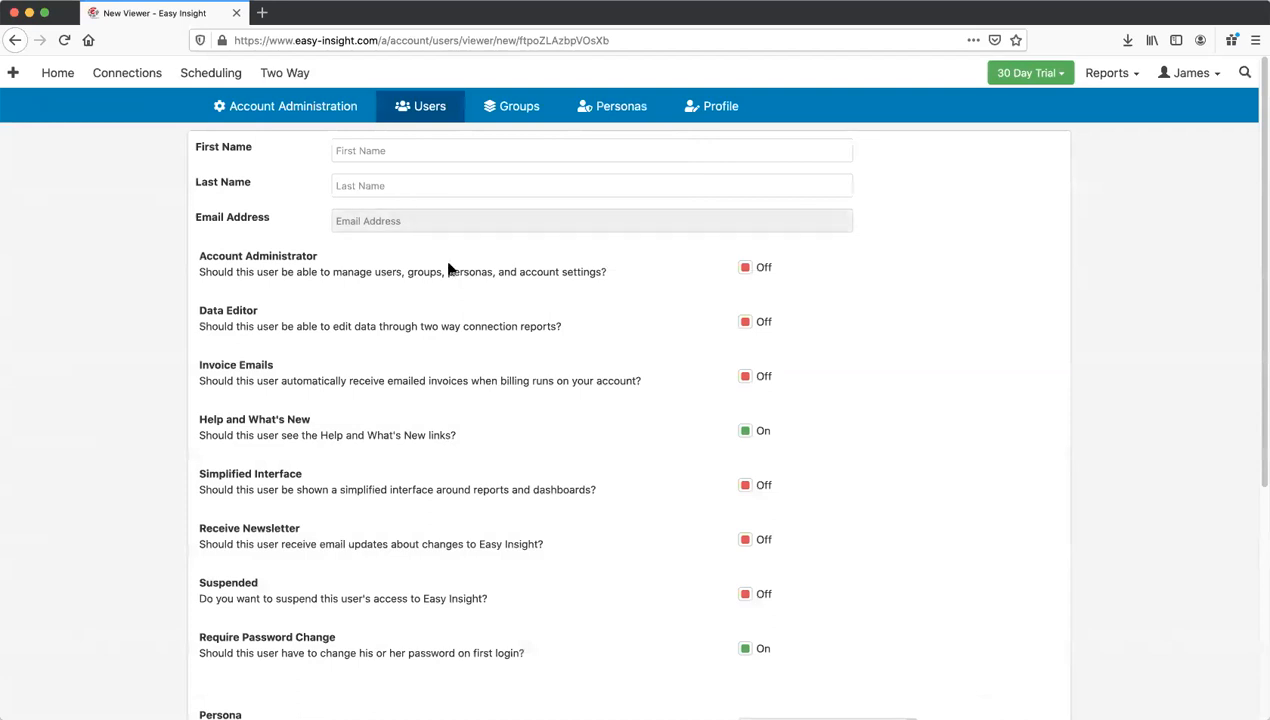
pyautogui.scroll(-3, 478, 307)
pyautogui.scroll(-3, 477, 314)
pyautogui.scroll(6, 476, 315)
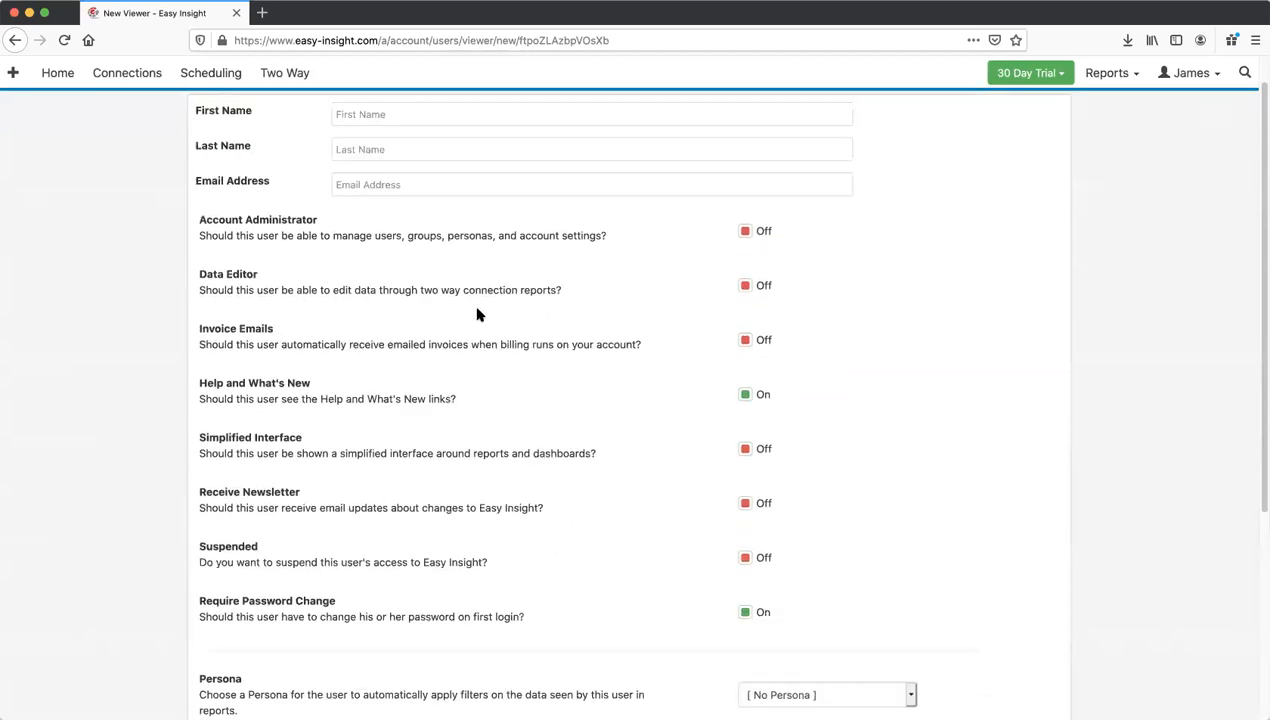
pyautogui.click(406, 149)
pyautogui.press('Tab')
pyautogui.press('Tab')
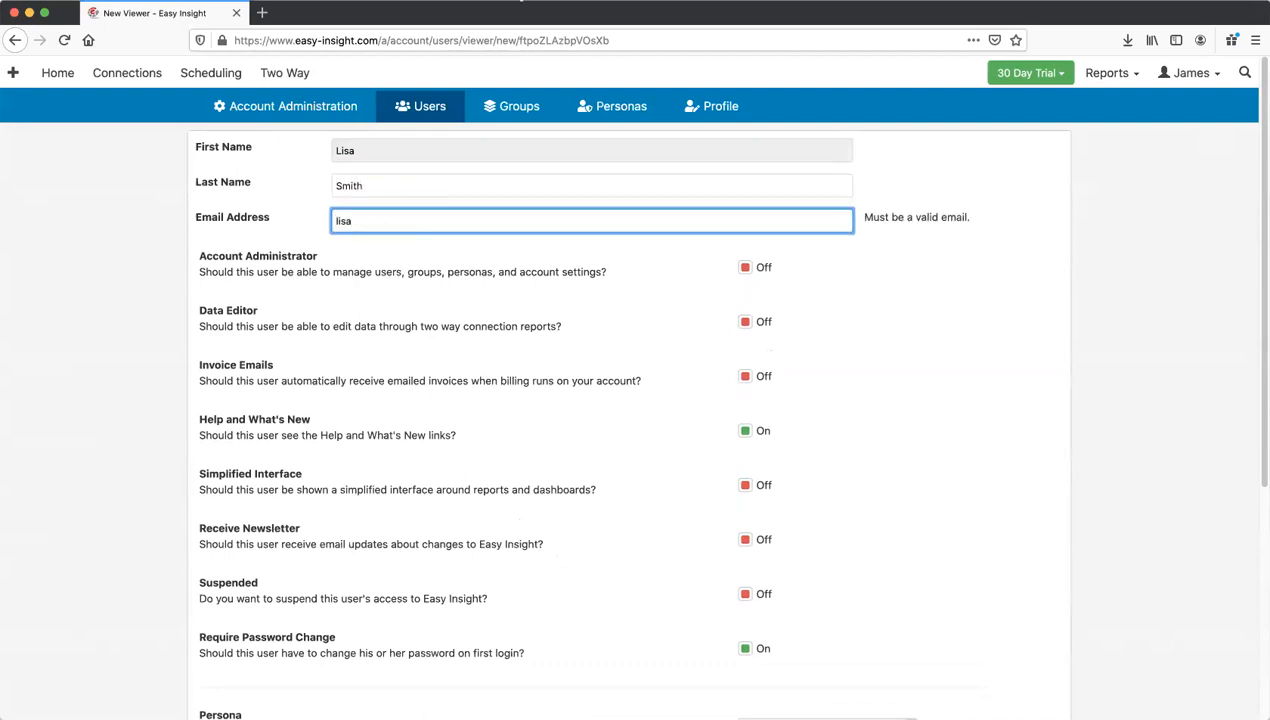
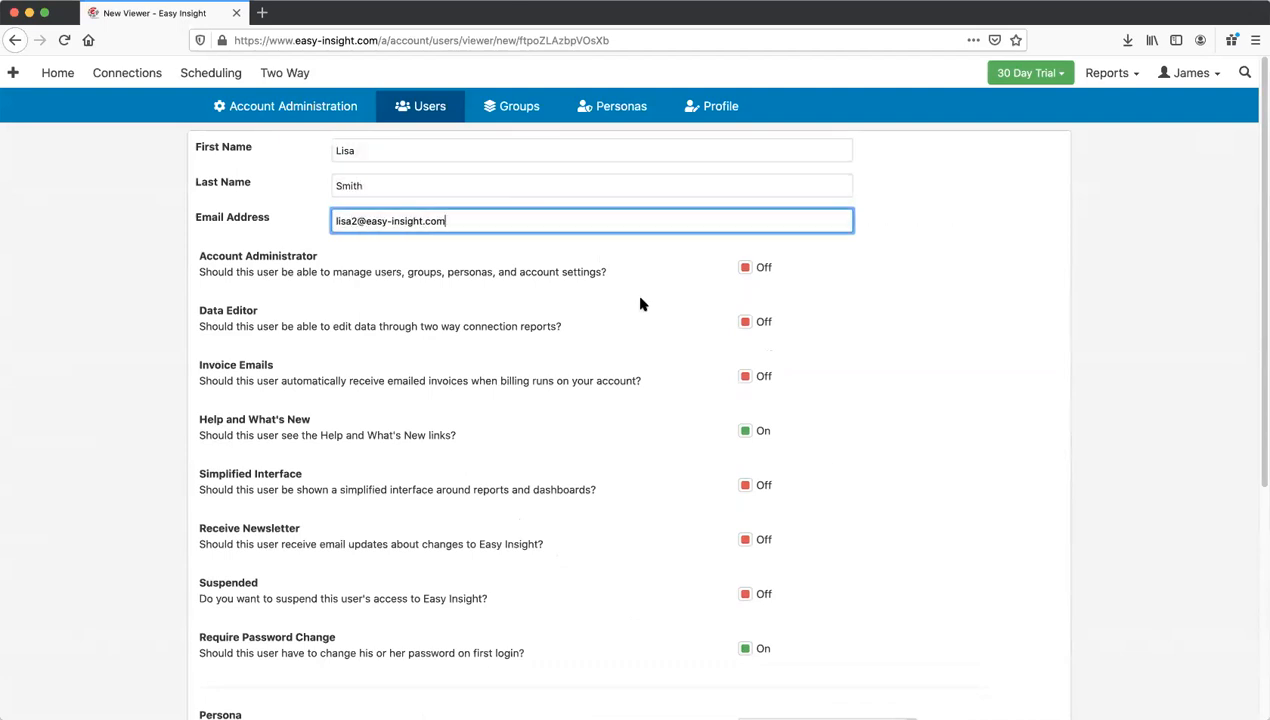
# Step: Assign the Sales Rep persona limited to one rep value, then create the user with an invite link
pyautogui.scroll(-5, 642, 299)
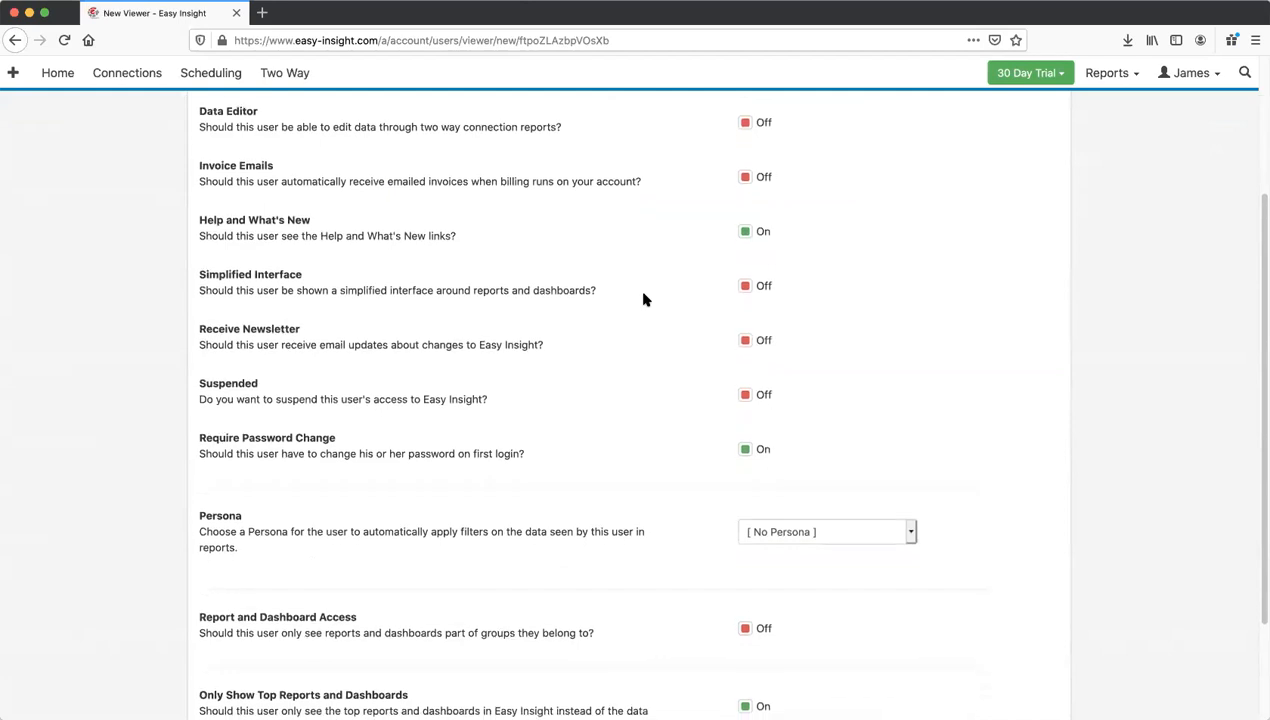
pyautogui.click(758, 468)
pyautogui.click(765, 478)
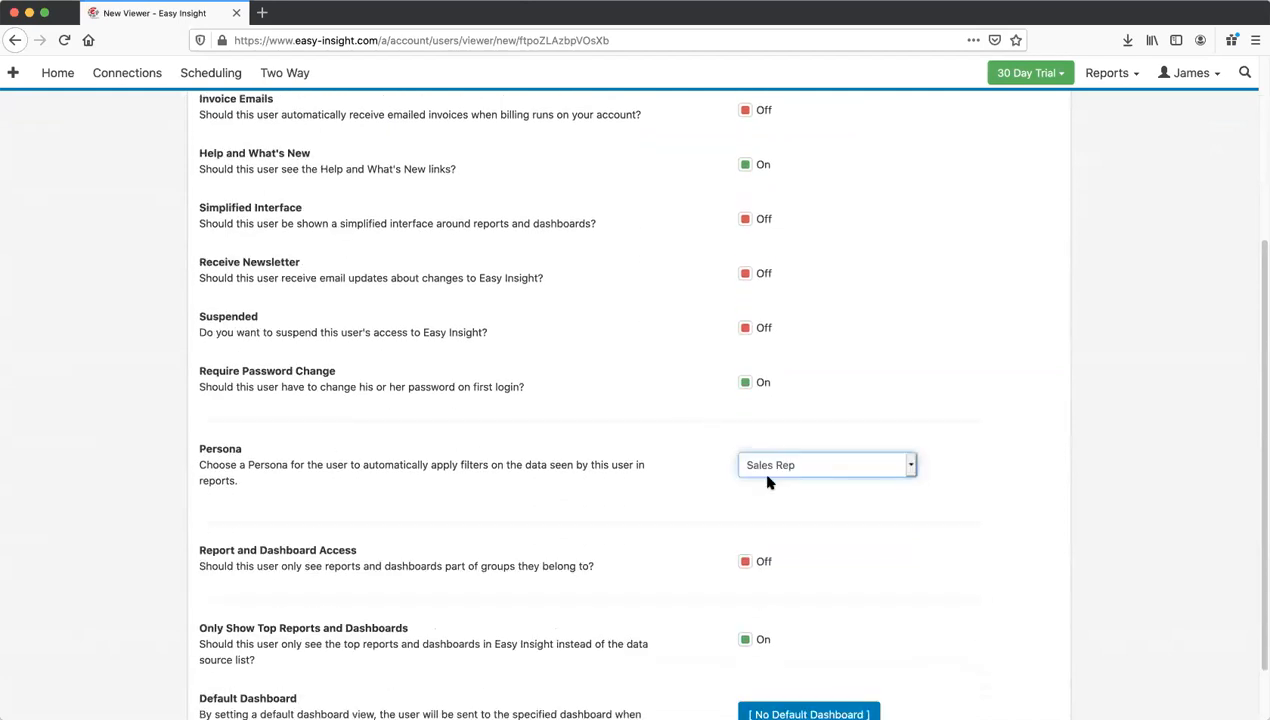
pyautogui.click(307, 533)
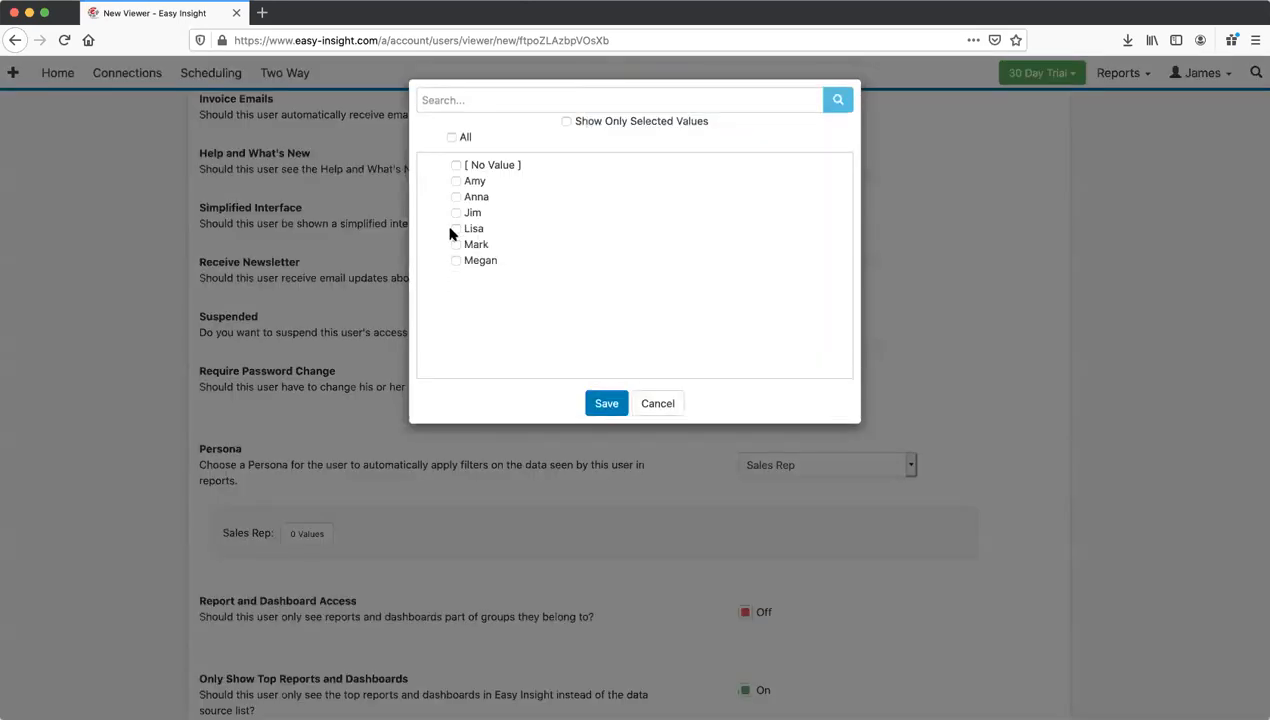
pyautogui.click(606, 403)
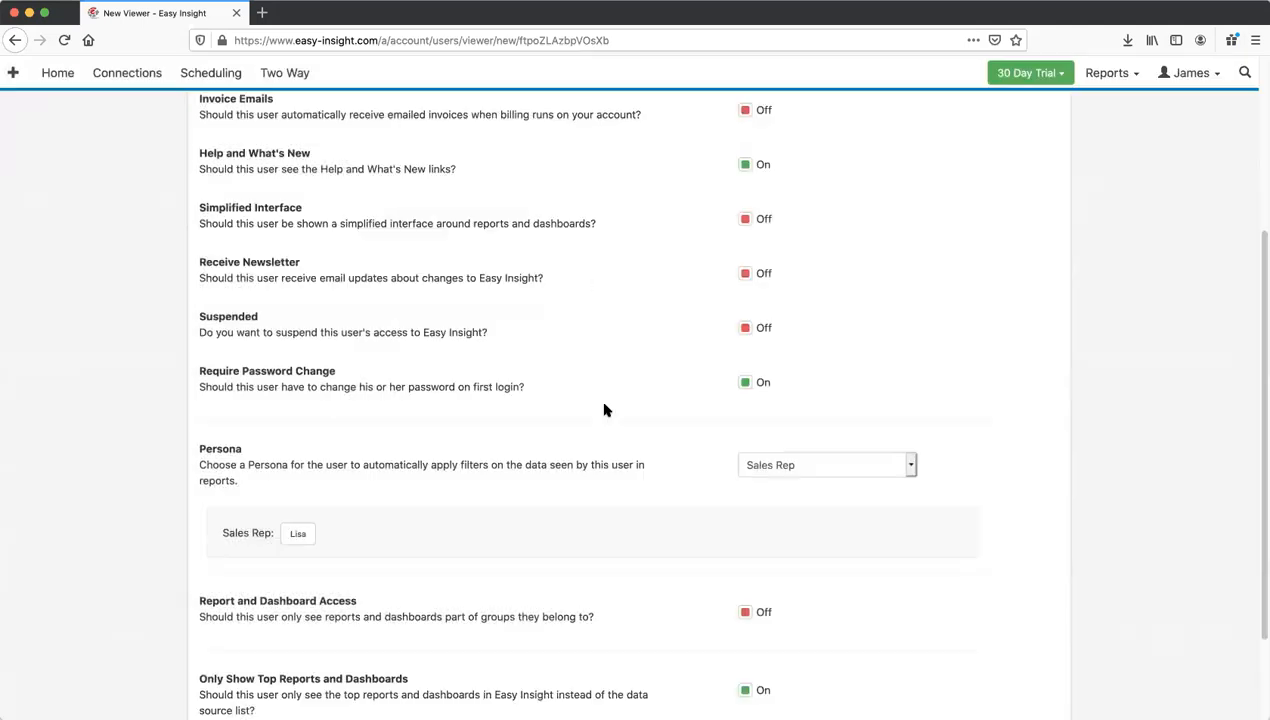
pyautogui.scroll(-3, 537, 451)
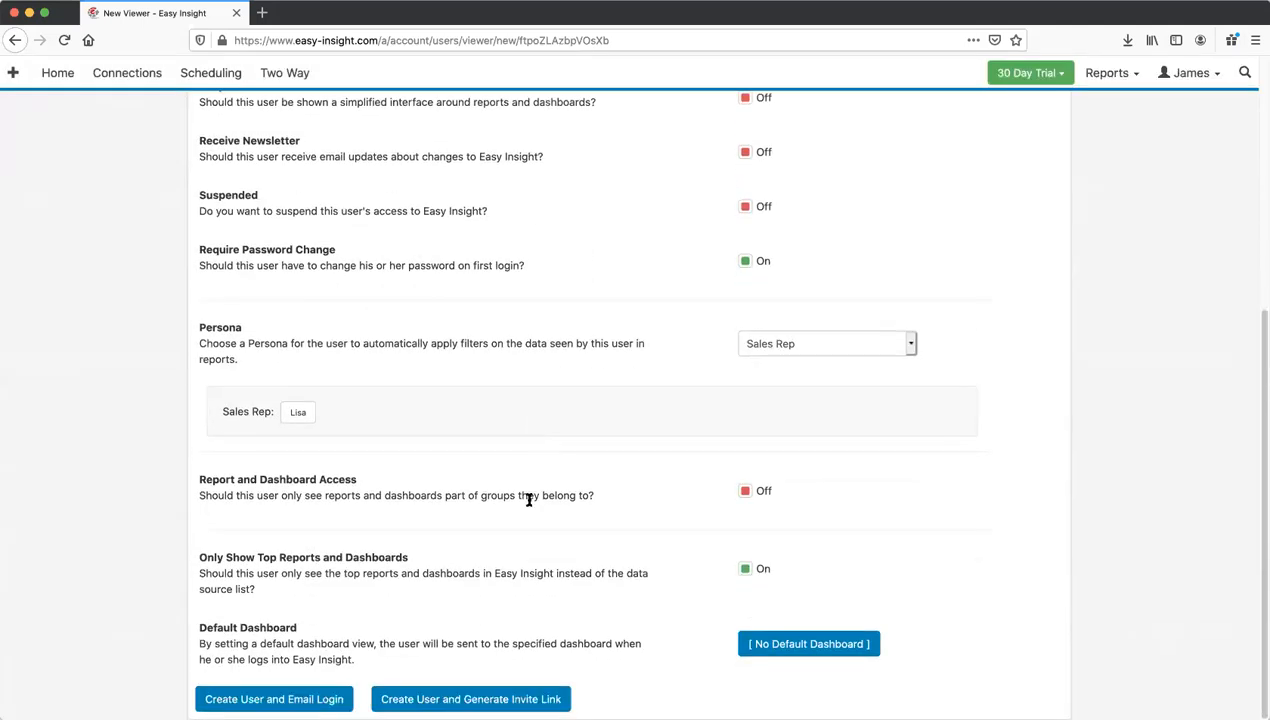
pyautogui.click(495, 698)
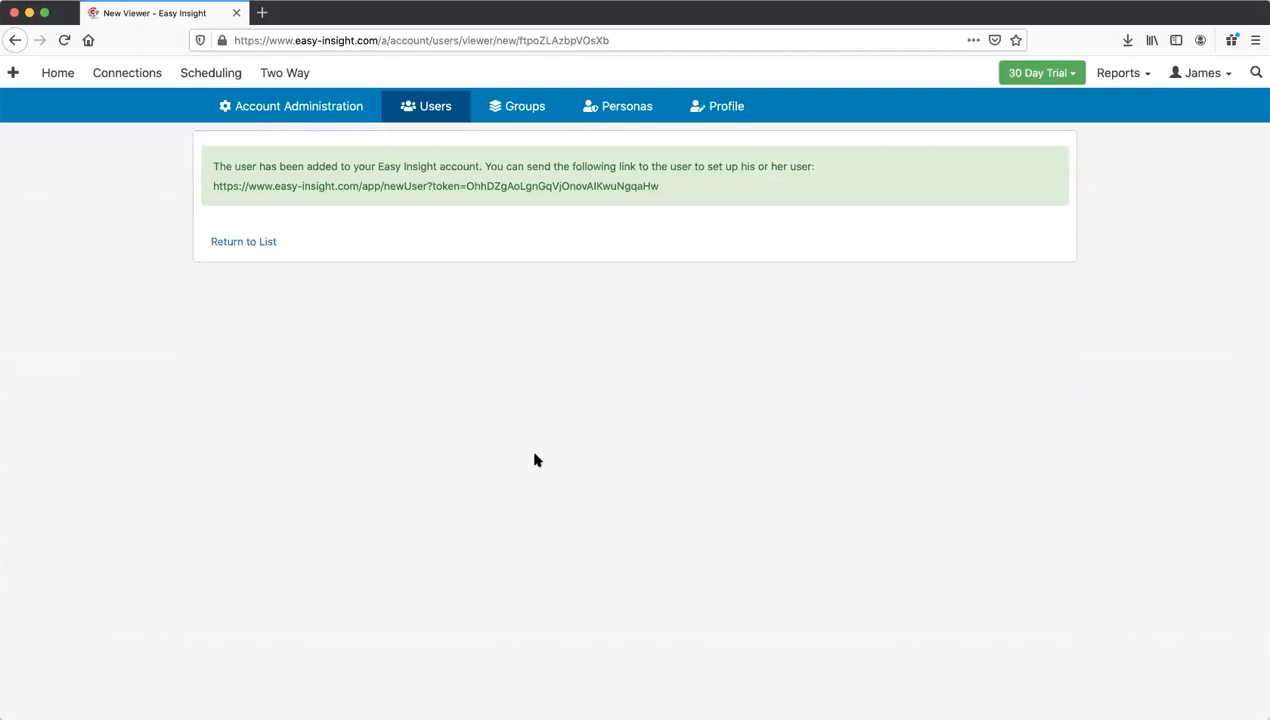
# Step: Return to the viewer list and switch the Dashboard to Require Users to Login
pyautogui.click(253, 248)
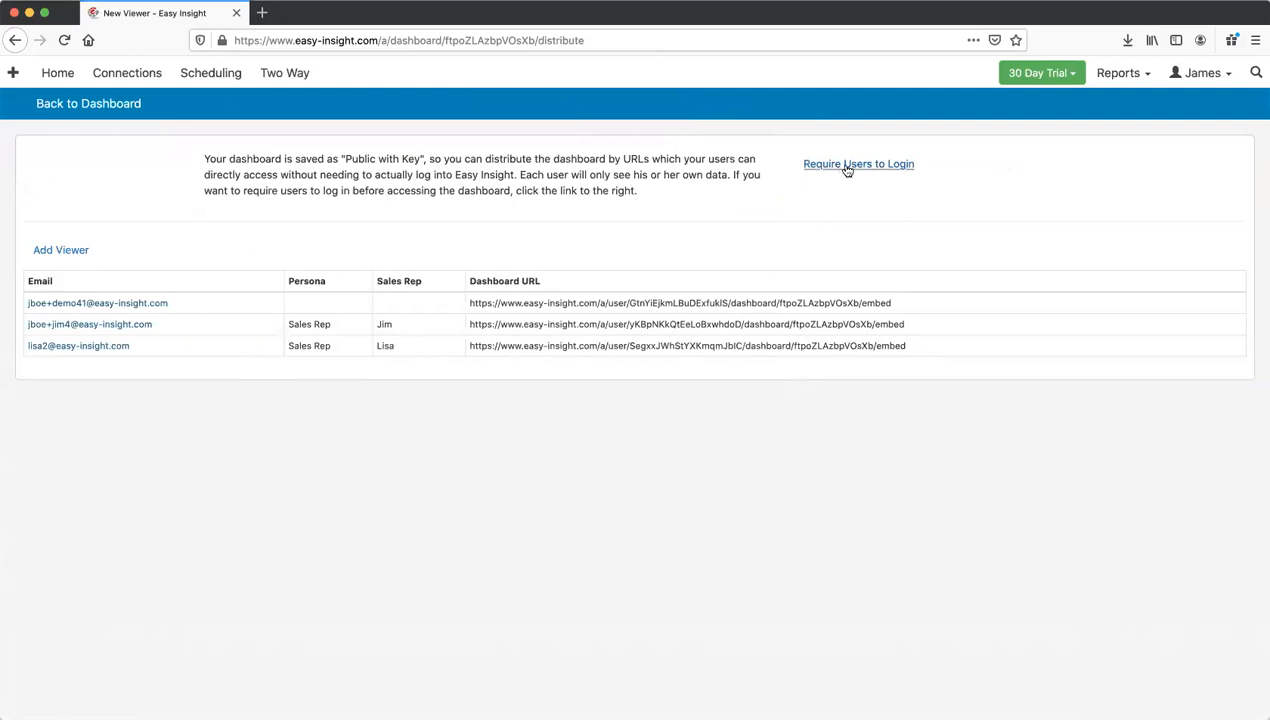
pyautogui.click(846, 166)
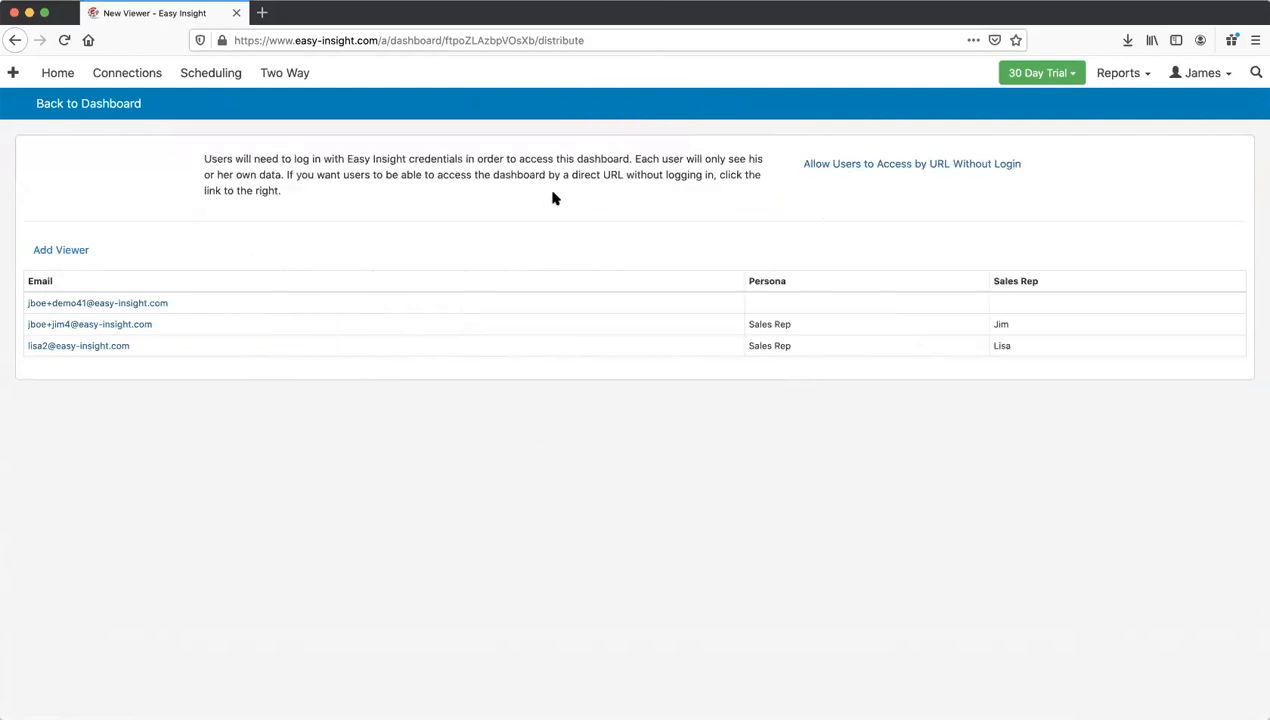
# Step: Back on the Dashboard, inspect the Embed Dashboard iframe snippet and close the dialog
pyautogui.click(115, 116)
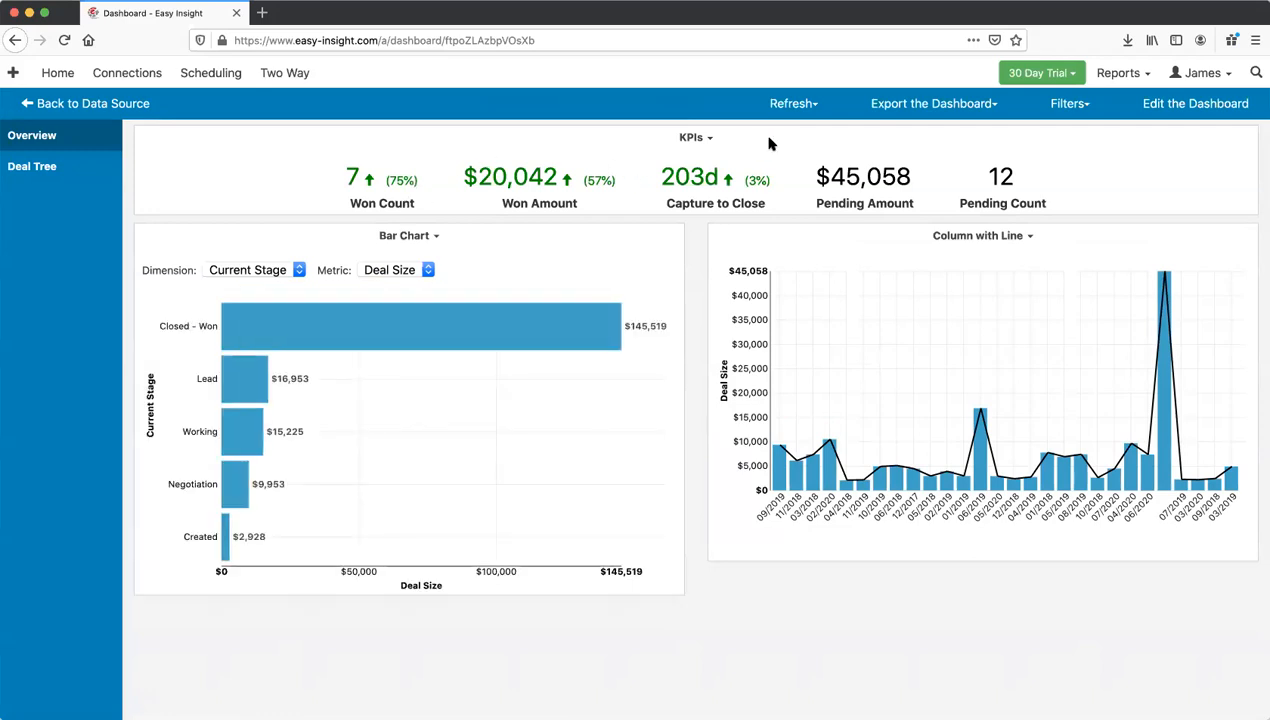
pyautogui.click(916, 116)
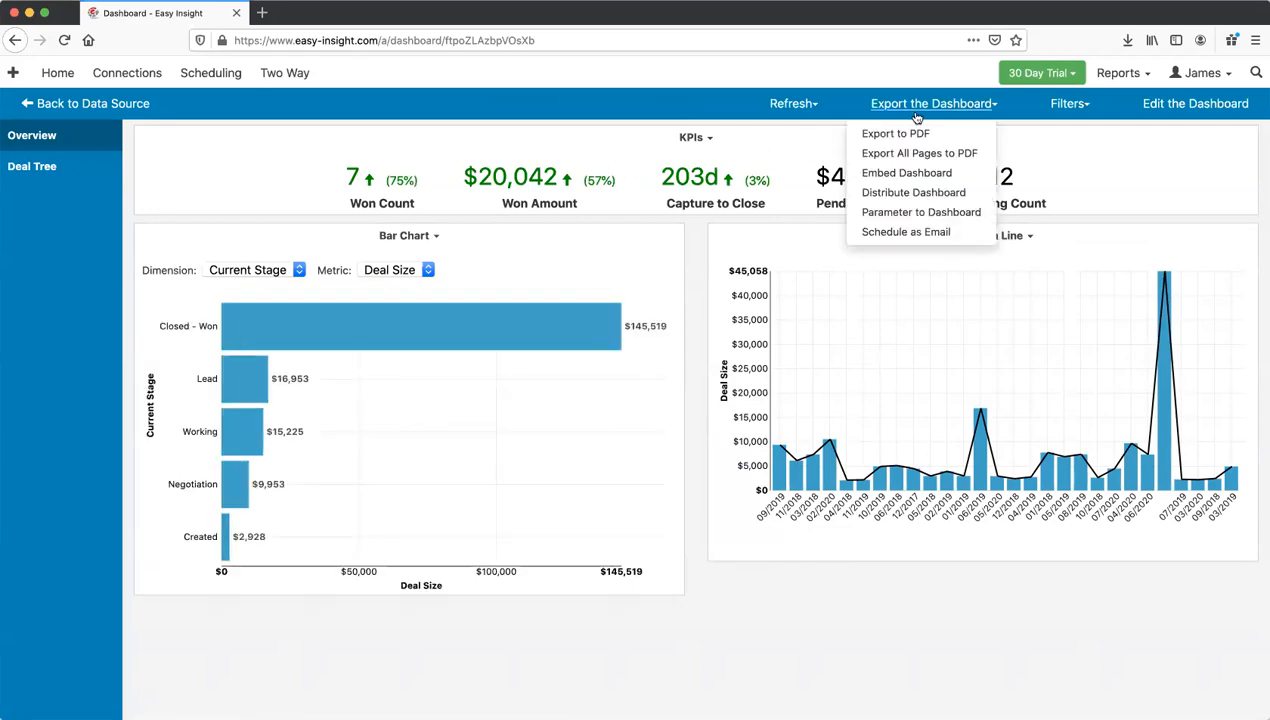
pyautogui.click(908, 174)
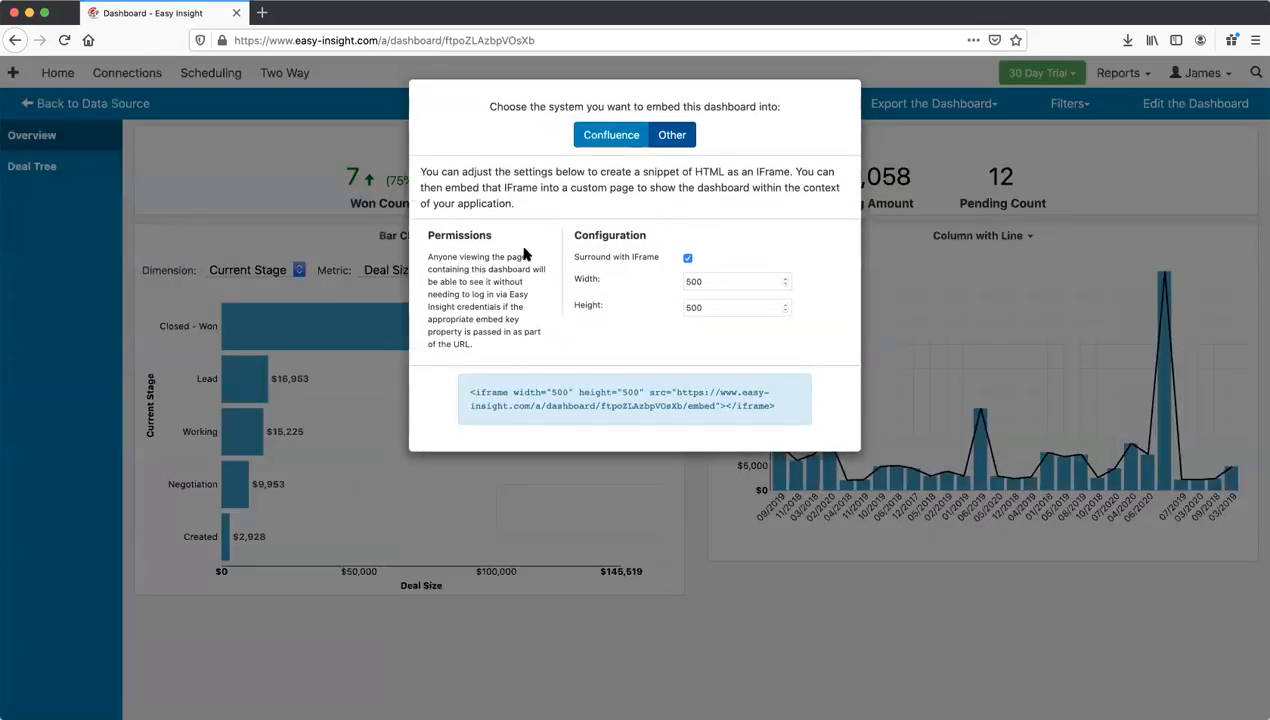
pyautogui.click(925, 155)
pyautogui.click(915, 106)
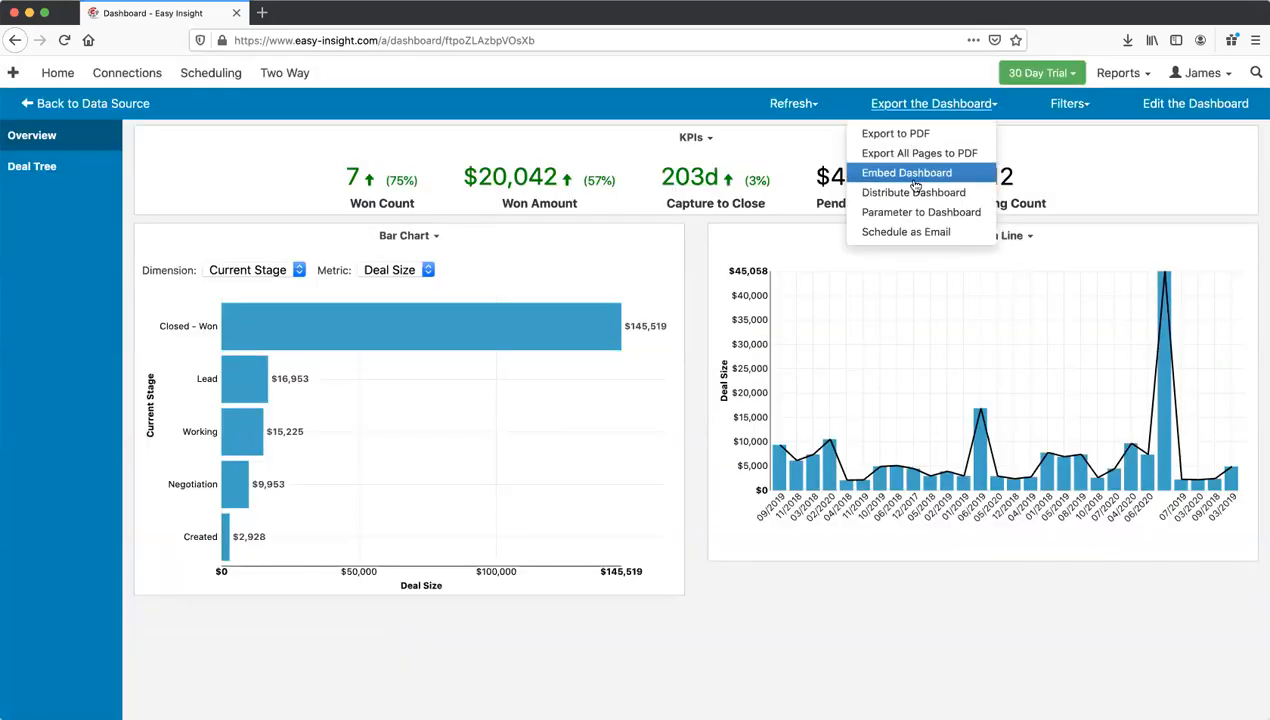
pyautogui.click(908, 172)
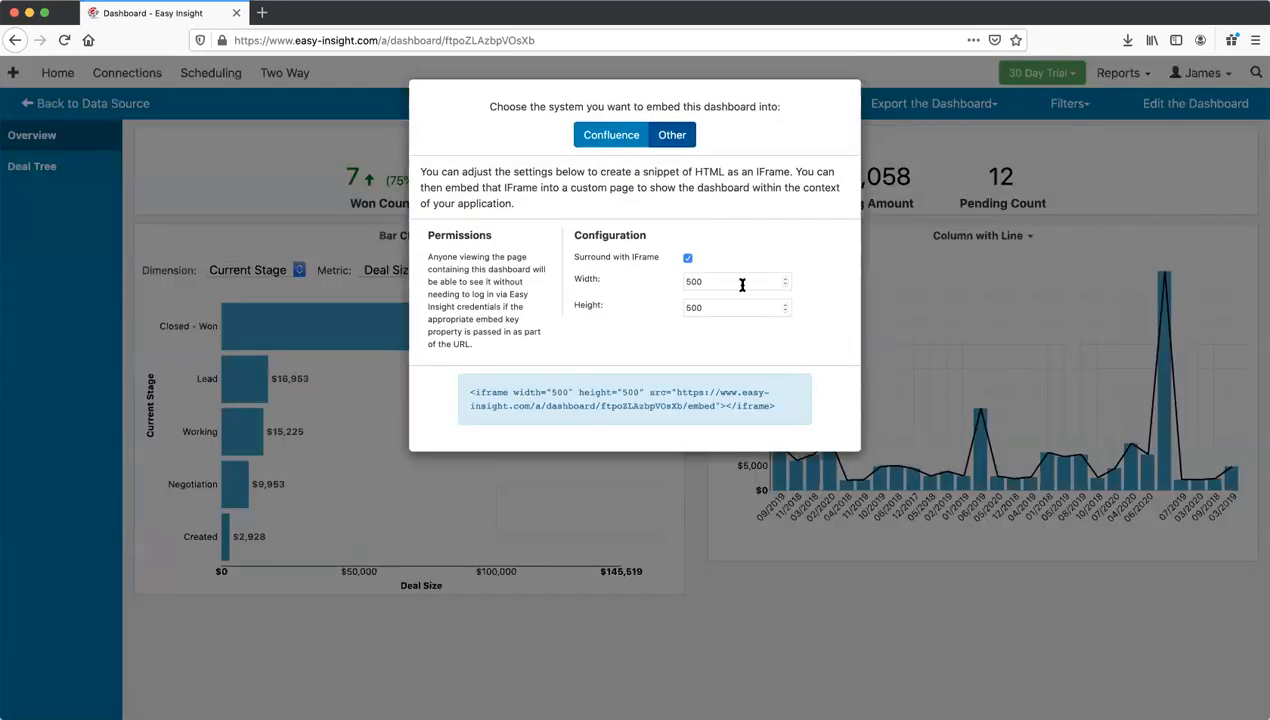
pyautogui.click(688, 259)
pyautogui.moveTo(714, 405); pyautogui.dragTo(684, 406)
pyautogui.click(718, 357)
pyautogui.click(930, 152)
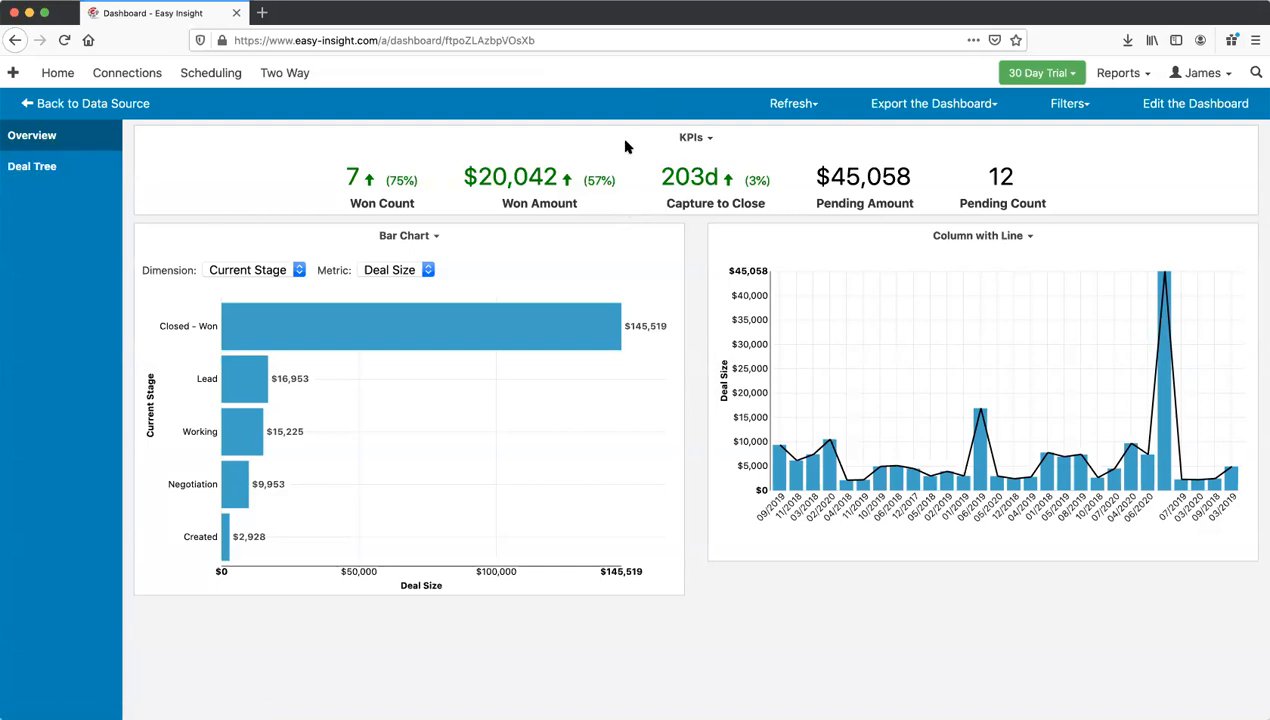
# Step: In Account Skin's Dashboards section, change the Page Style from Side Menu to Tabs
pyautogui.click(1205, 74)
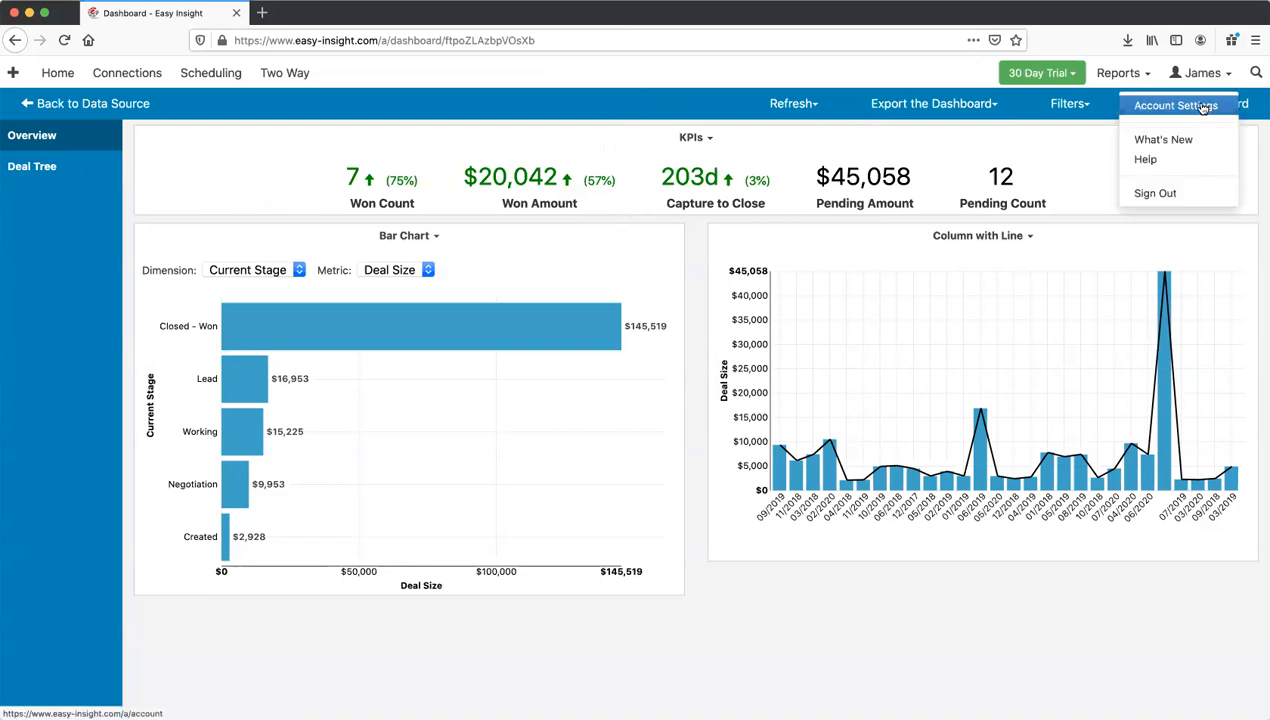
pyautogui.click(1199, 109)
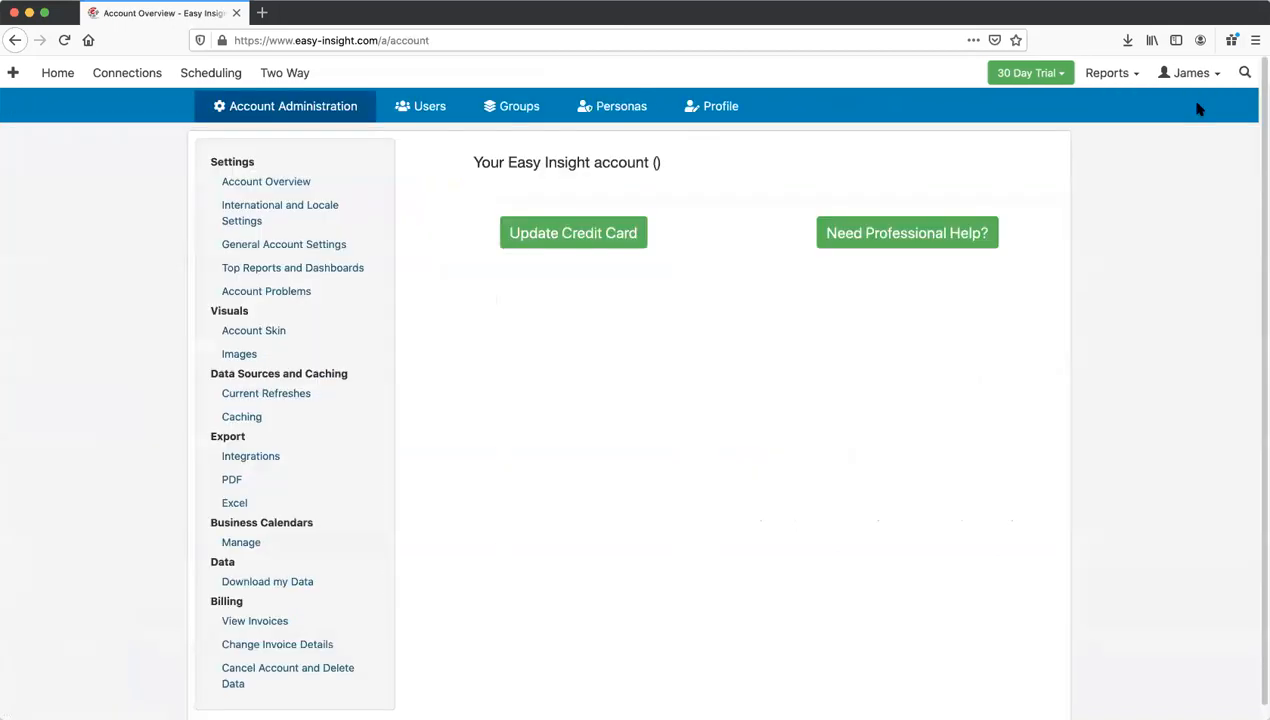
pyautogui.click(254, 333)
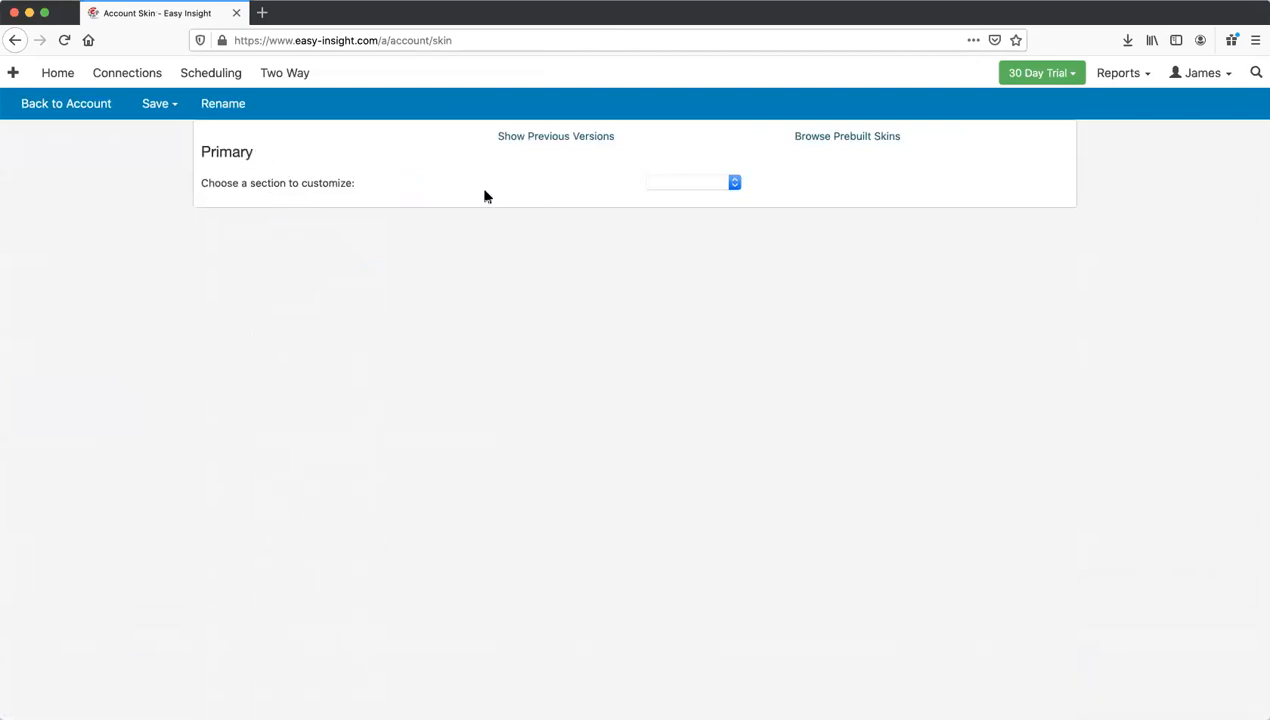
pyautogui.click(686, 183)
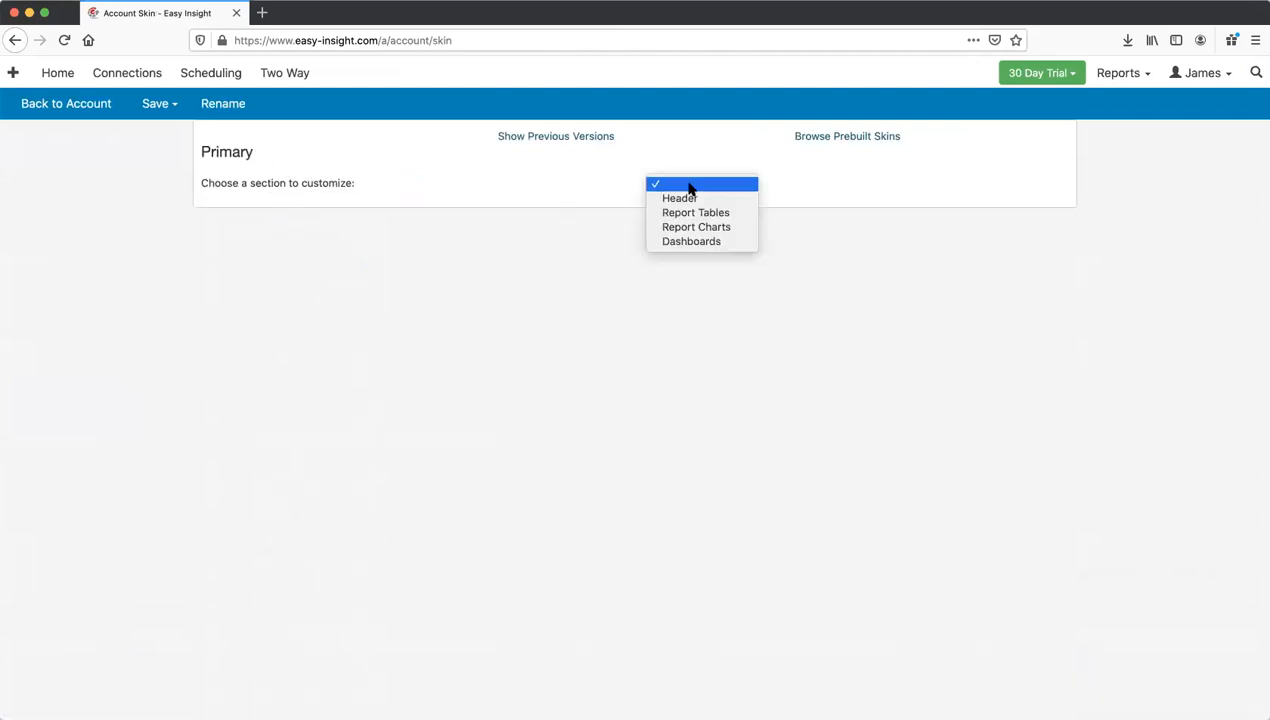
pyautogui.click(693, 243)
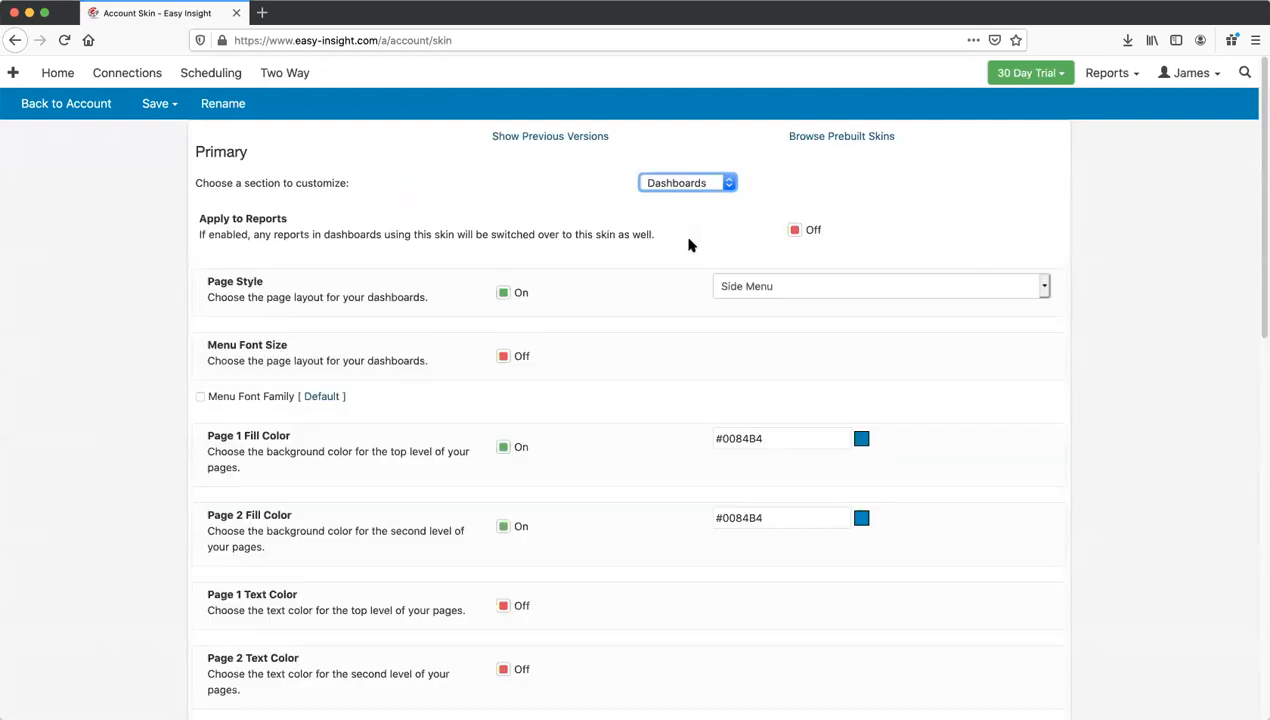
pyautogui.scroll(-2, 657, 244)
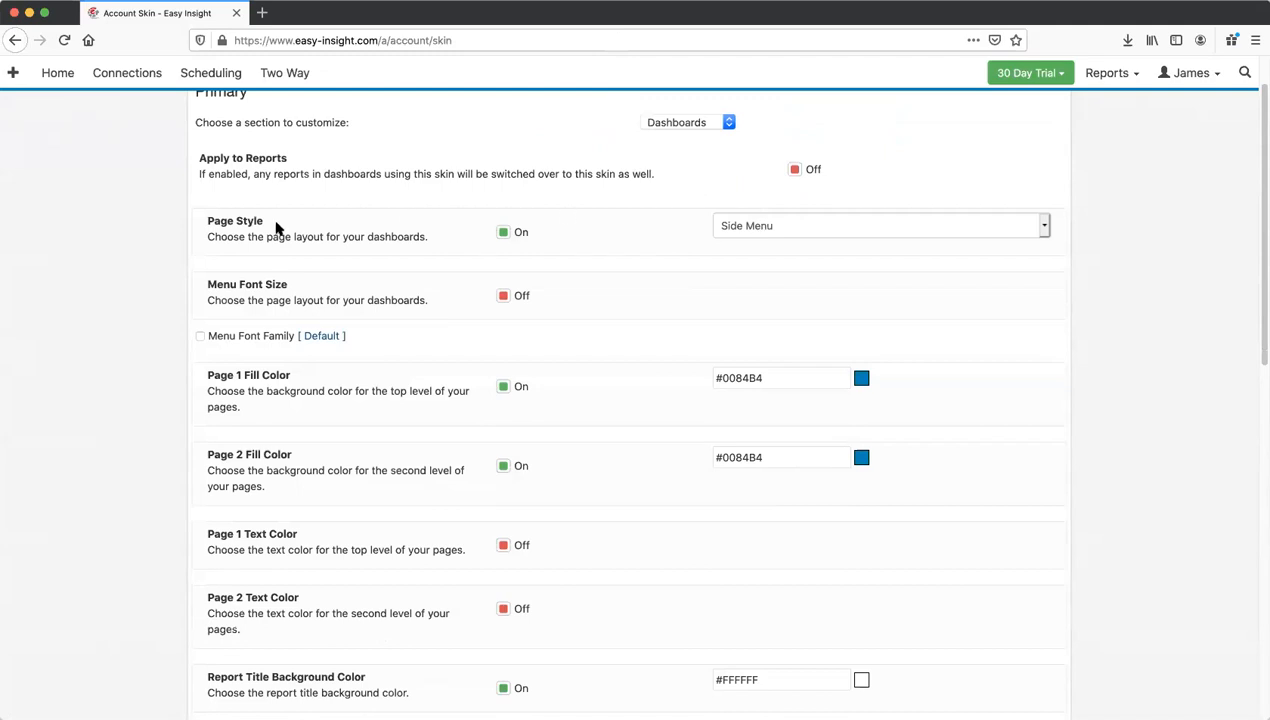
pyautogui.click(765, 229)
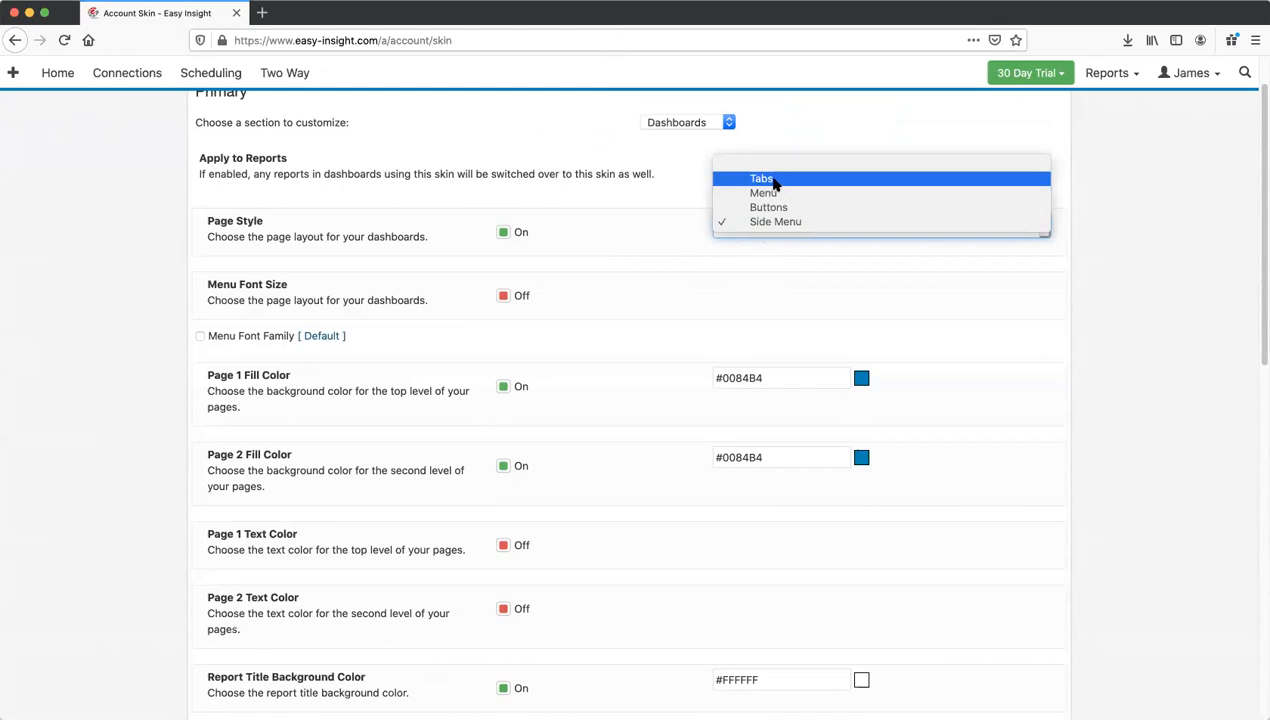
pyautogui.click(762, 178)
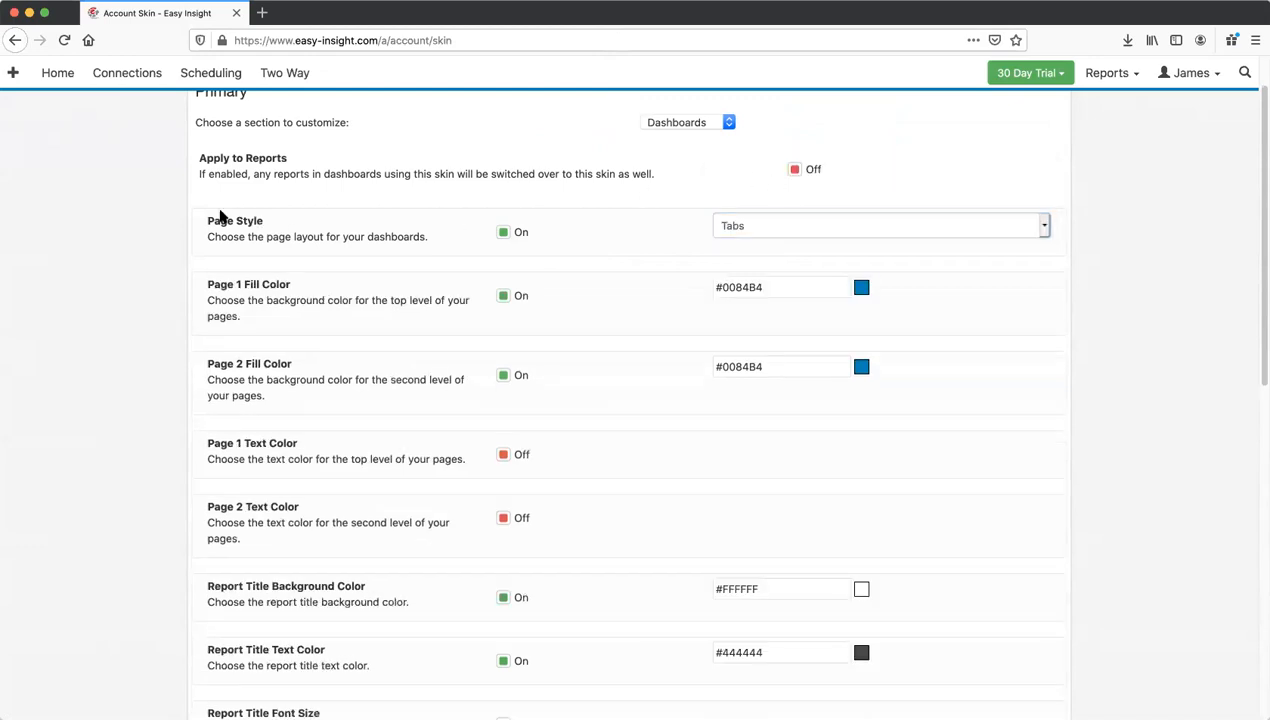
pyautogui.scroll(2, 200, 180)
# Step: Save the skin and reopen the Sample Data source from Home
pyautogui.click(163, 106)
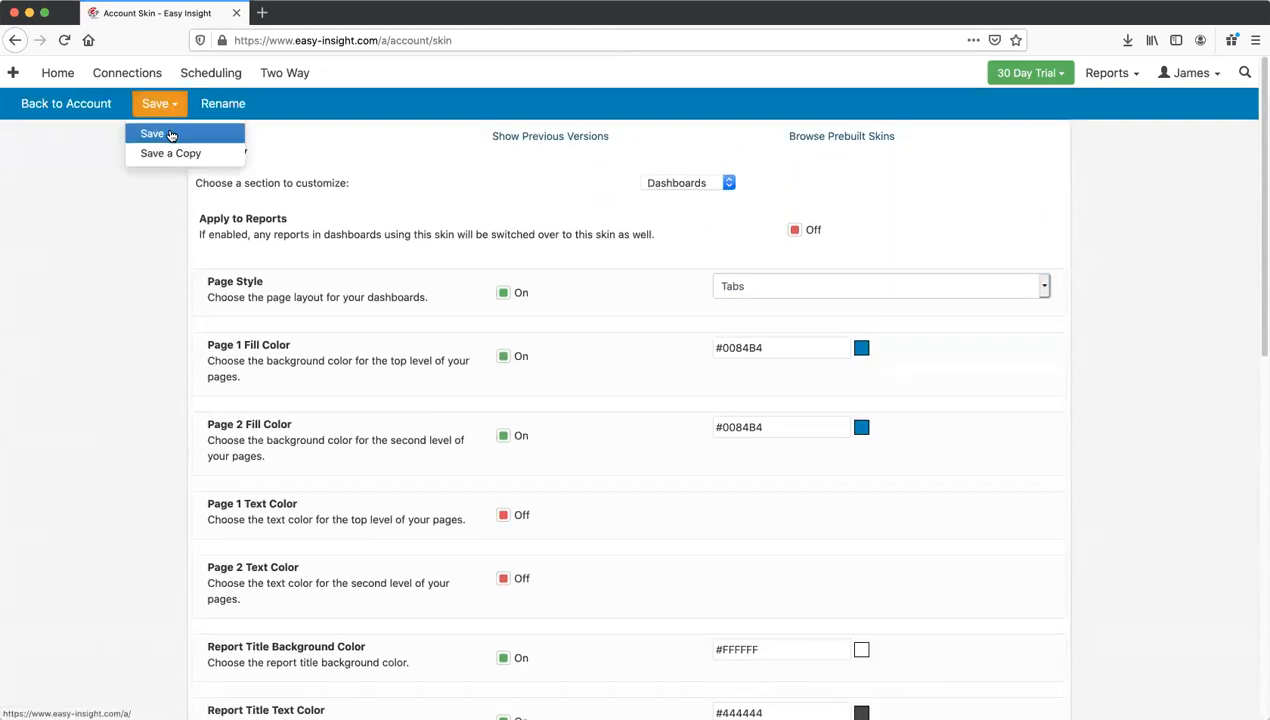
pyautogui.click(169, 132)
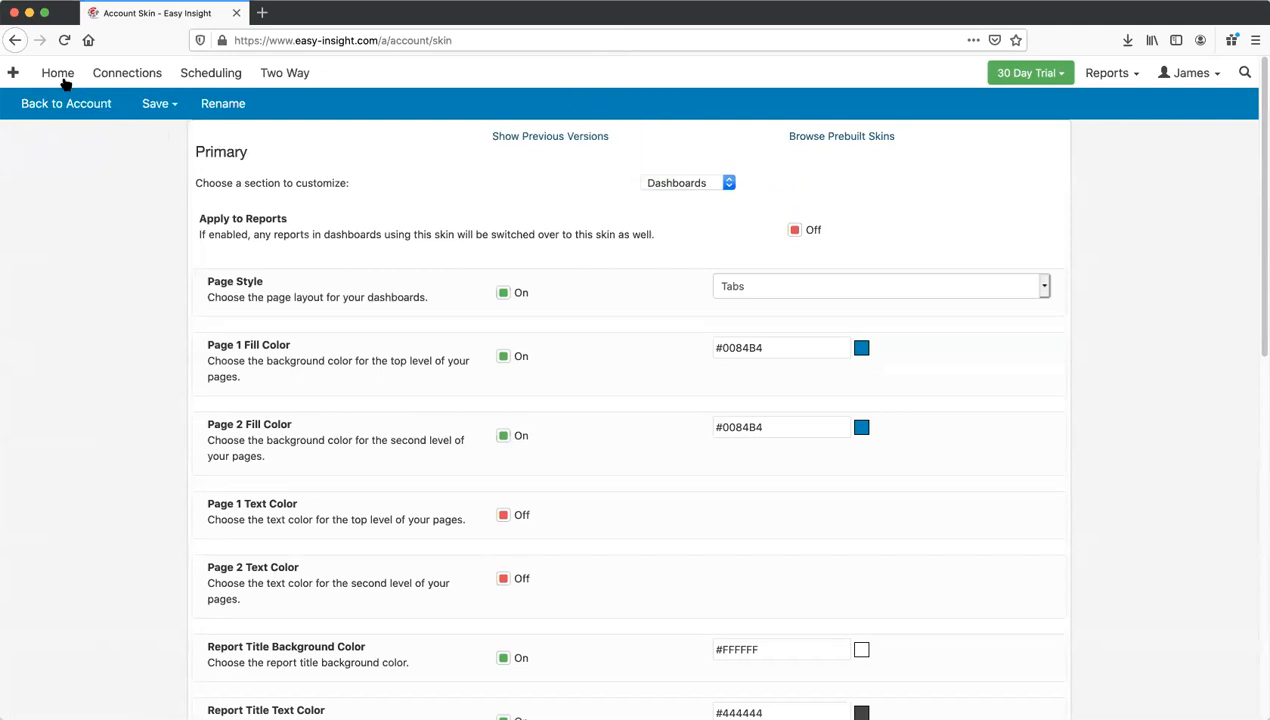
pyautogui.click(60, 76)
pyautogui.click(386, 211)
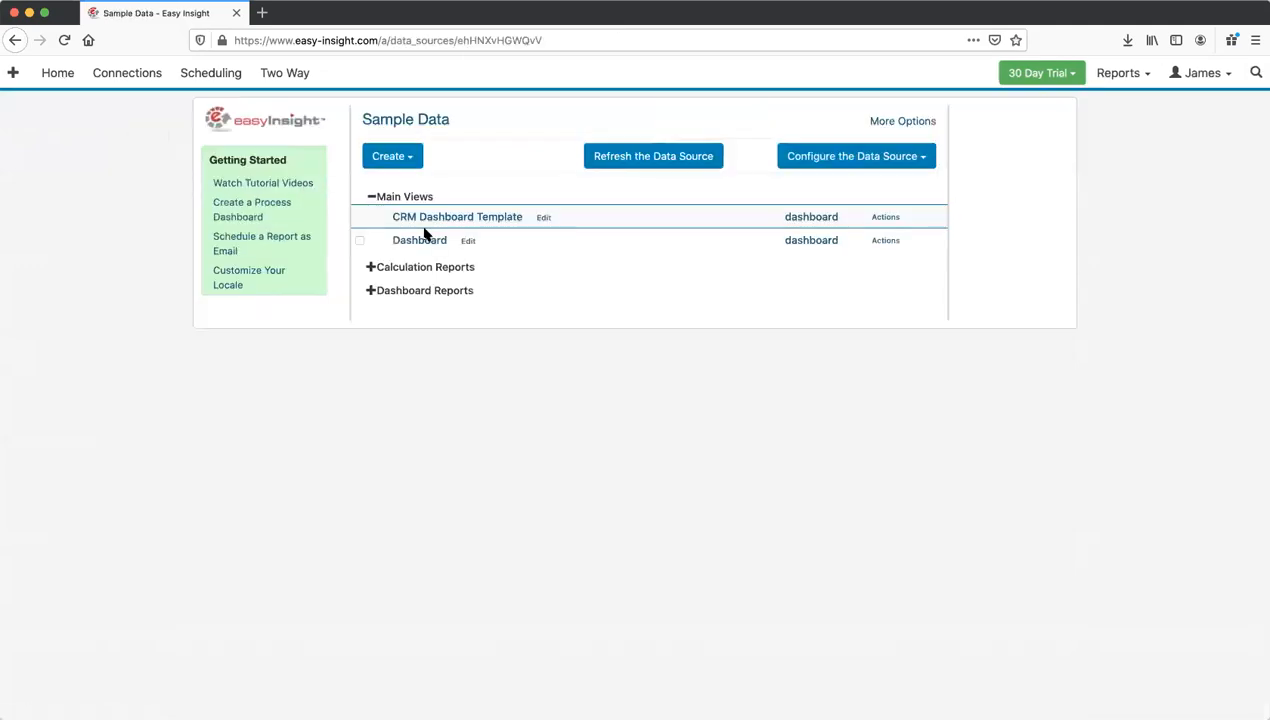
# Step: View the tabbed Dashboard, then return to the skin's Dashboards section and its Page 1 Fill Color field
pyautogui.click(430, 240)
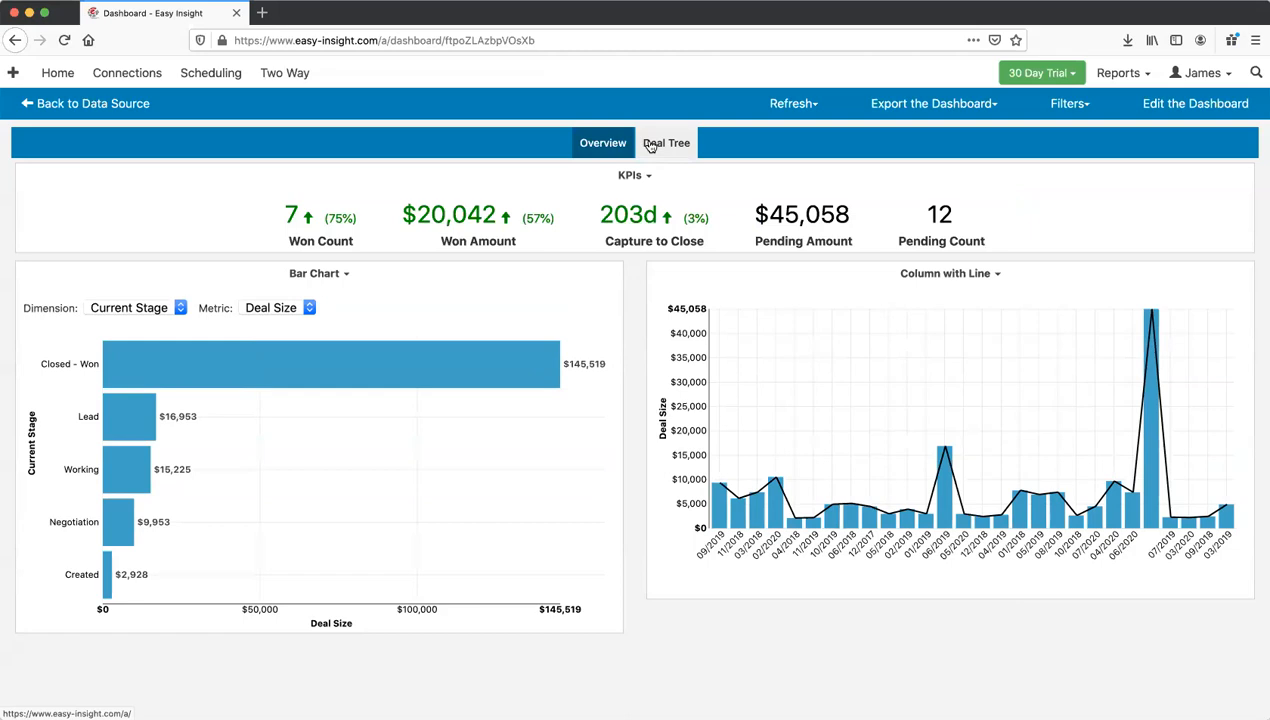
pyautogui.click(1188, 74)
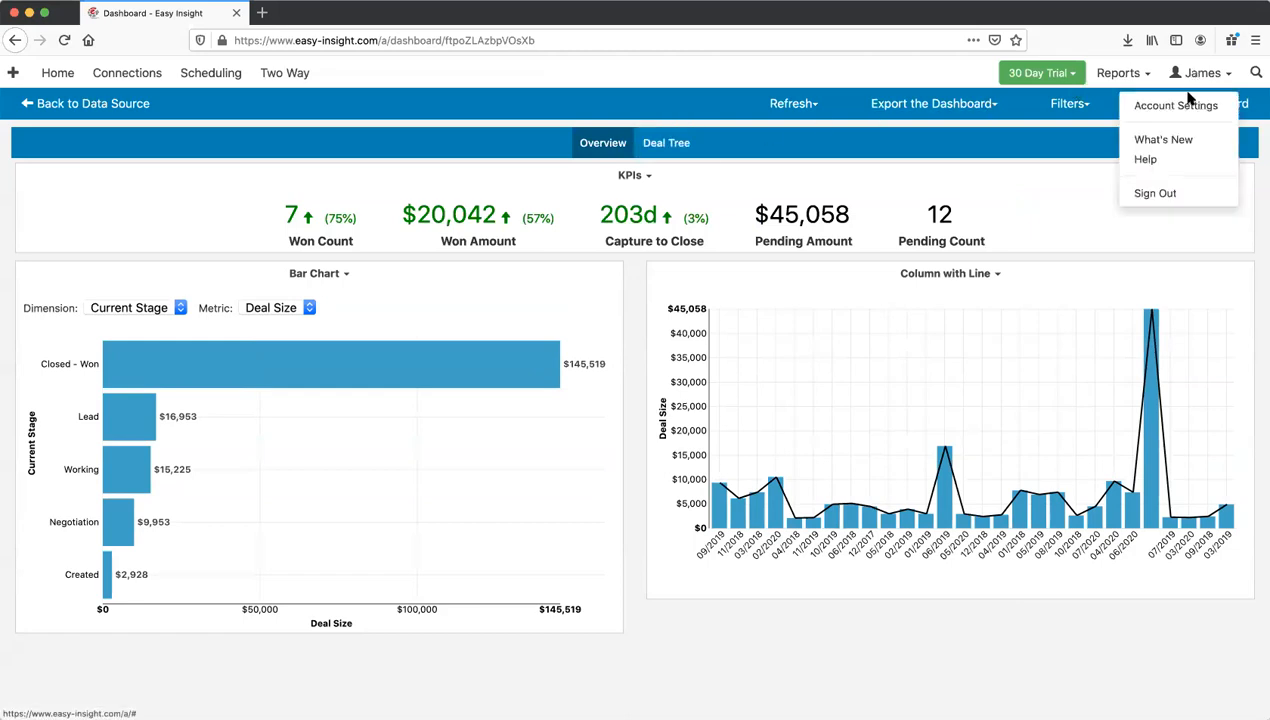
pyautogui.click(1185, 105)
pyautogui.click(292, 334)
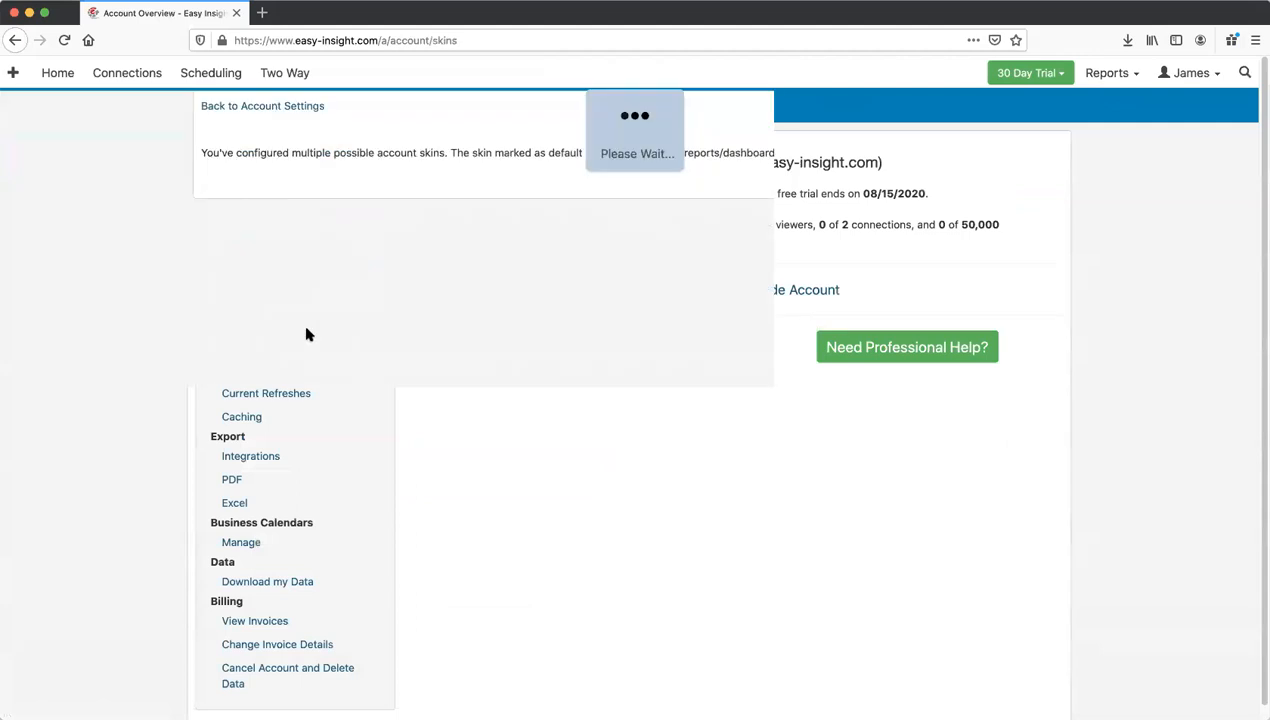
pyautogui.click(675, 185)
pyautogui.click(688, 242)
pyautogui.scroll(-1, 660, 255)
pyautogui.click(799, 286)
pyautogui.click(678, 270)
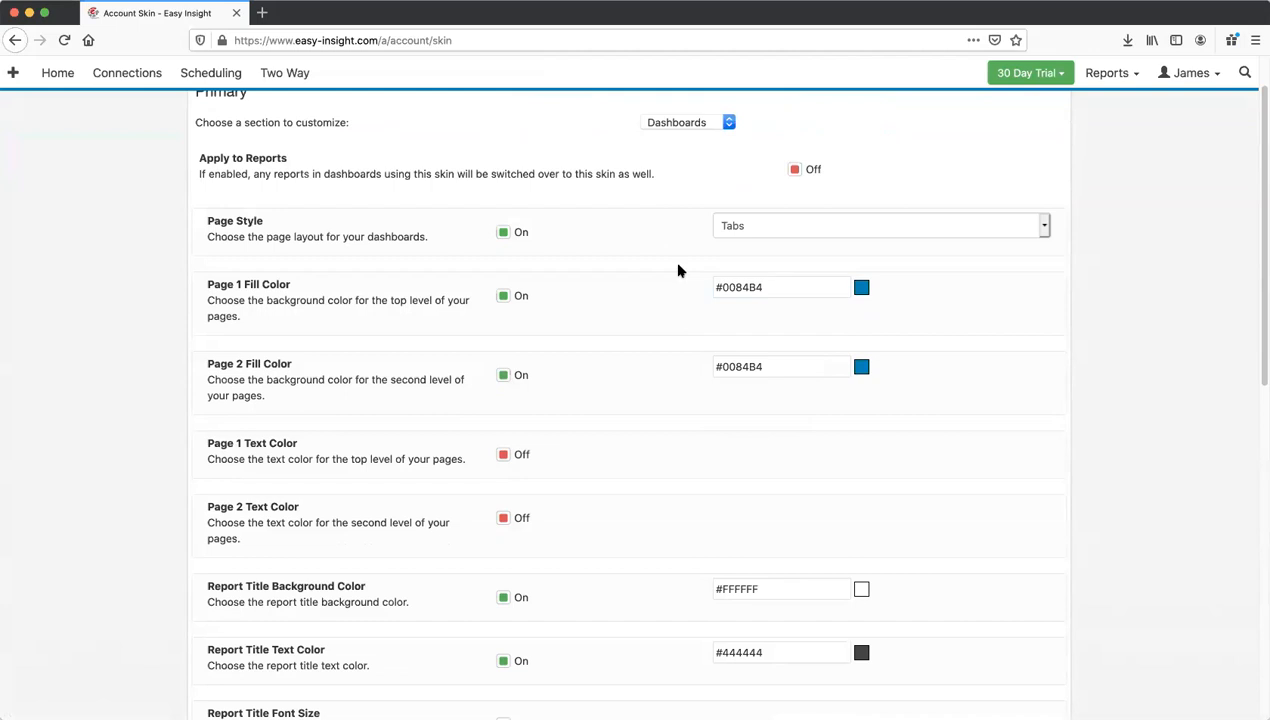
# Step: Set both Page 1 and Page 2 Fill Color to #990000
pyautogui.click(774, 290)
pyautogui.moveTo(774, 290); pyautogui.dragTo(657, 279)
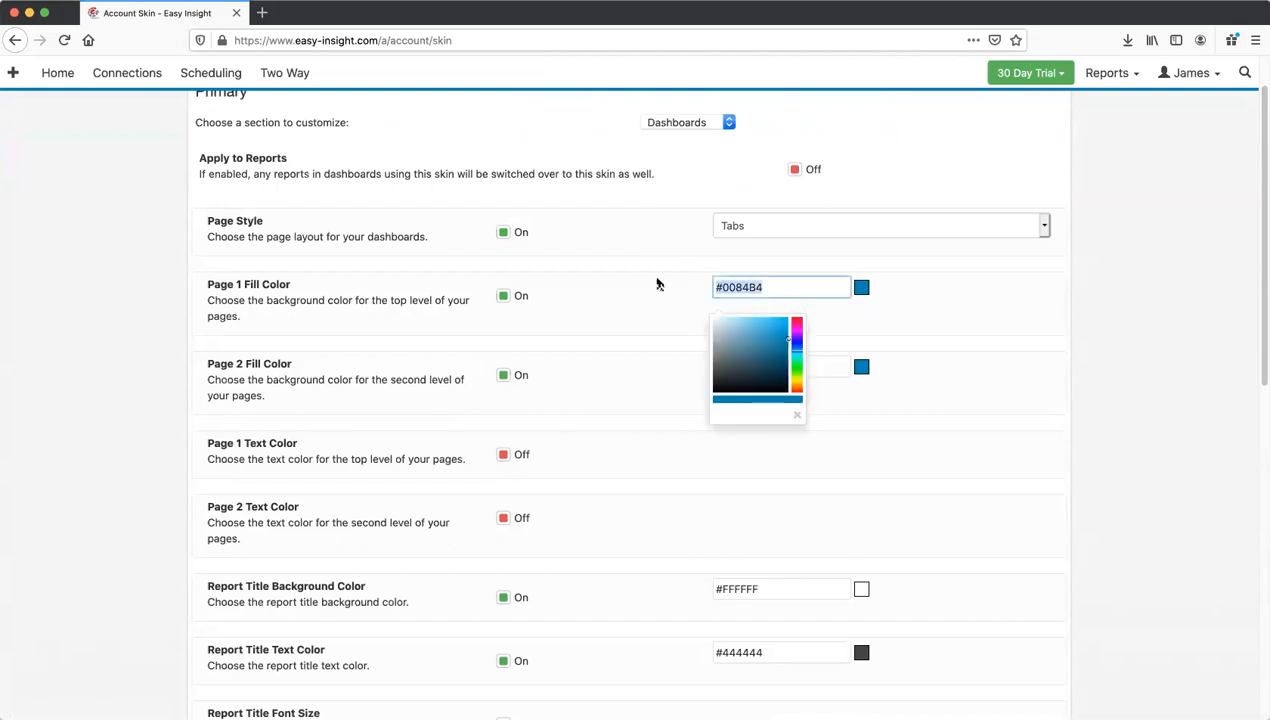
pyautogui.write('#')
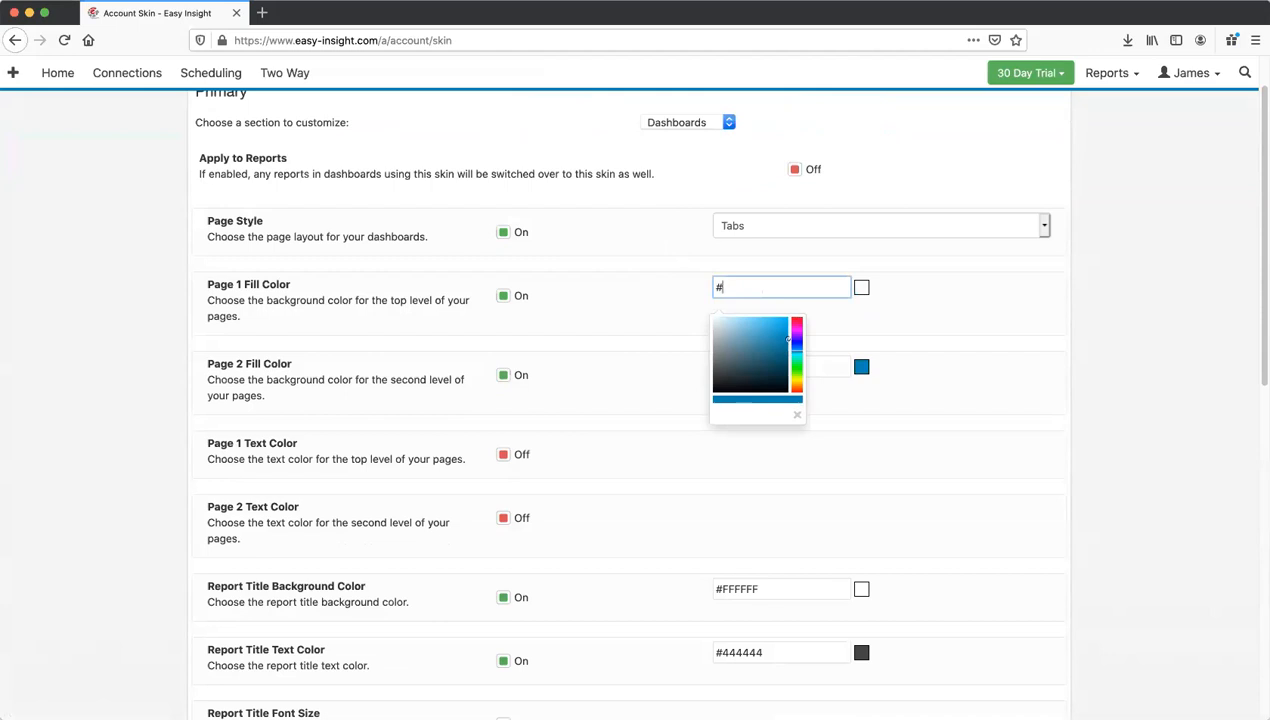
pyautogui.write('990000')
pyautogui.press('super+a')
pyautogui.press('super+c')
pyautogui.click(566, 322)
pyautogui.click(789, 369)
pyautogui.press('super+a')
pyautogui.press('super+v')
pyautogui.click(651, 300)
# Step: Save the skin and reopen the Dashboard from Sample Data to see the red tabs
pyautogui.scroll(2, 328, 212)
pyautogui.click(158, 104)
pyautogui.click(152, 134)
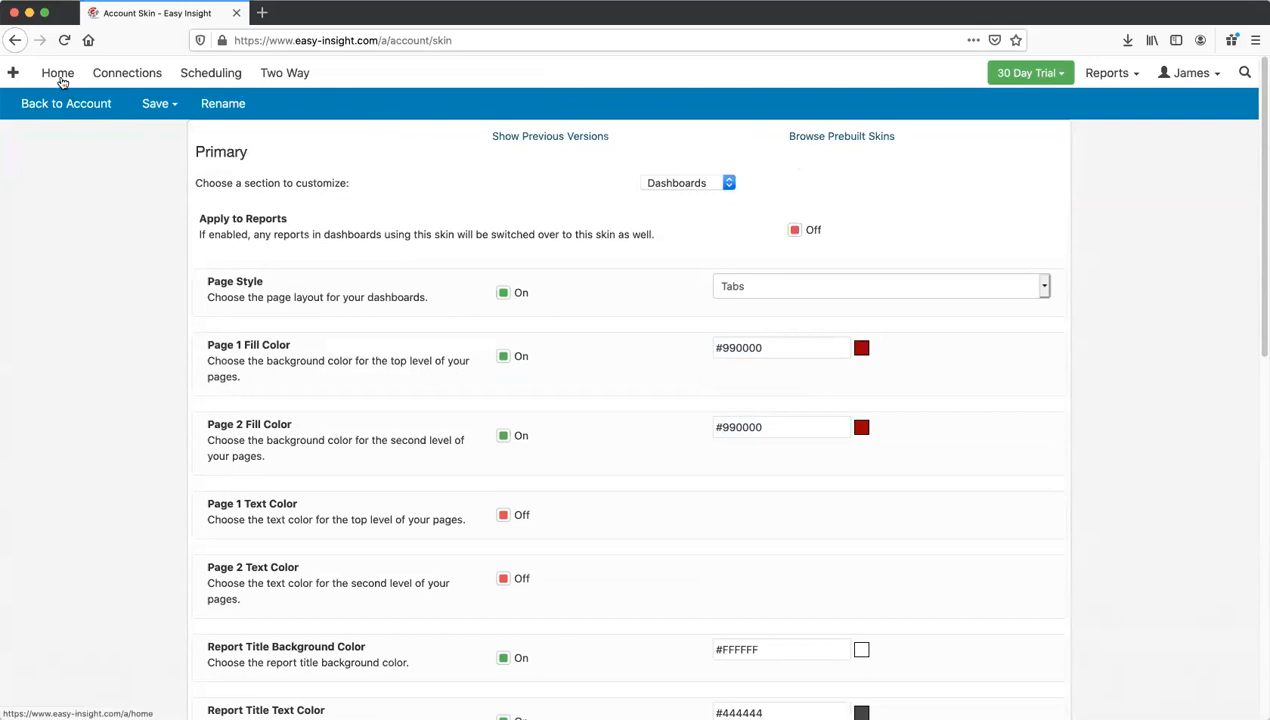
pyautogui.click(52, 78)
pyautogui.click(400, 211)
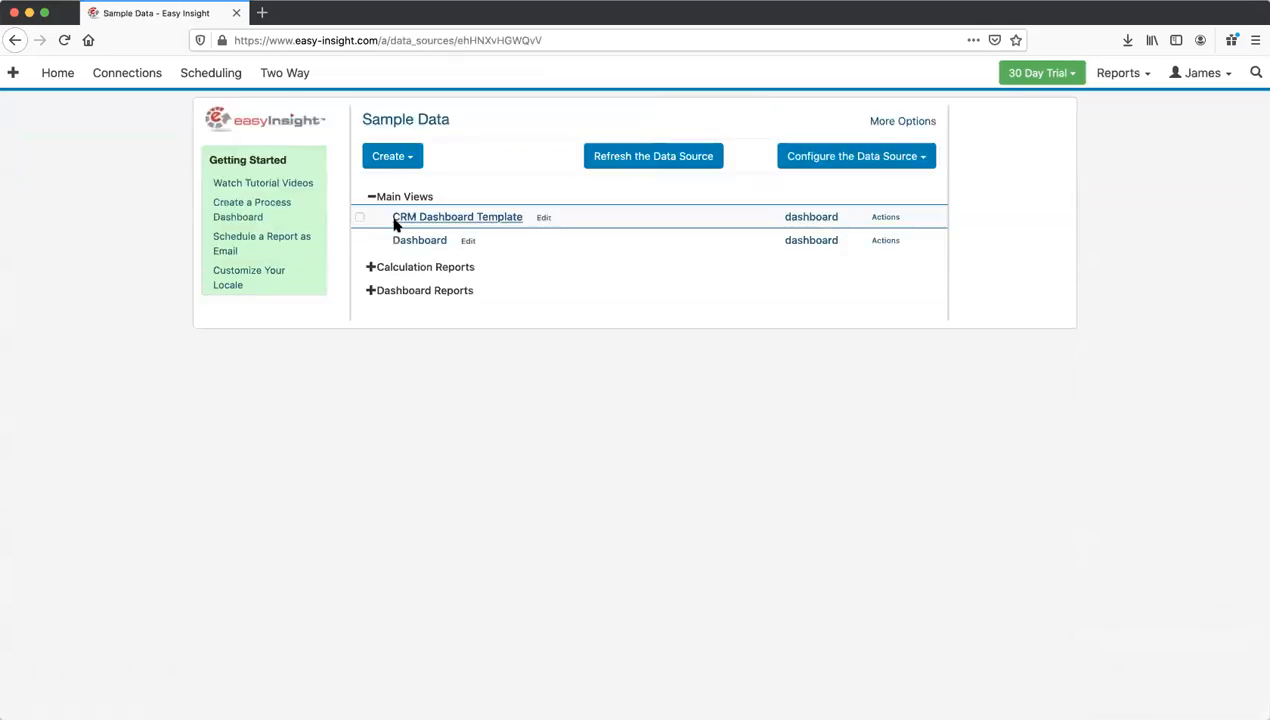
pyautogui.click(420, 241)
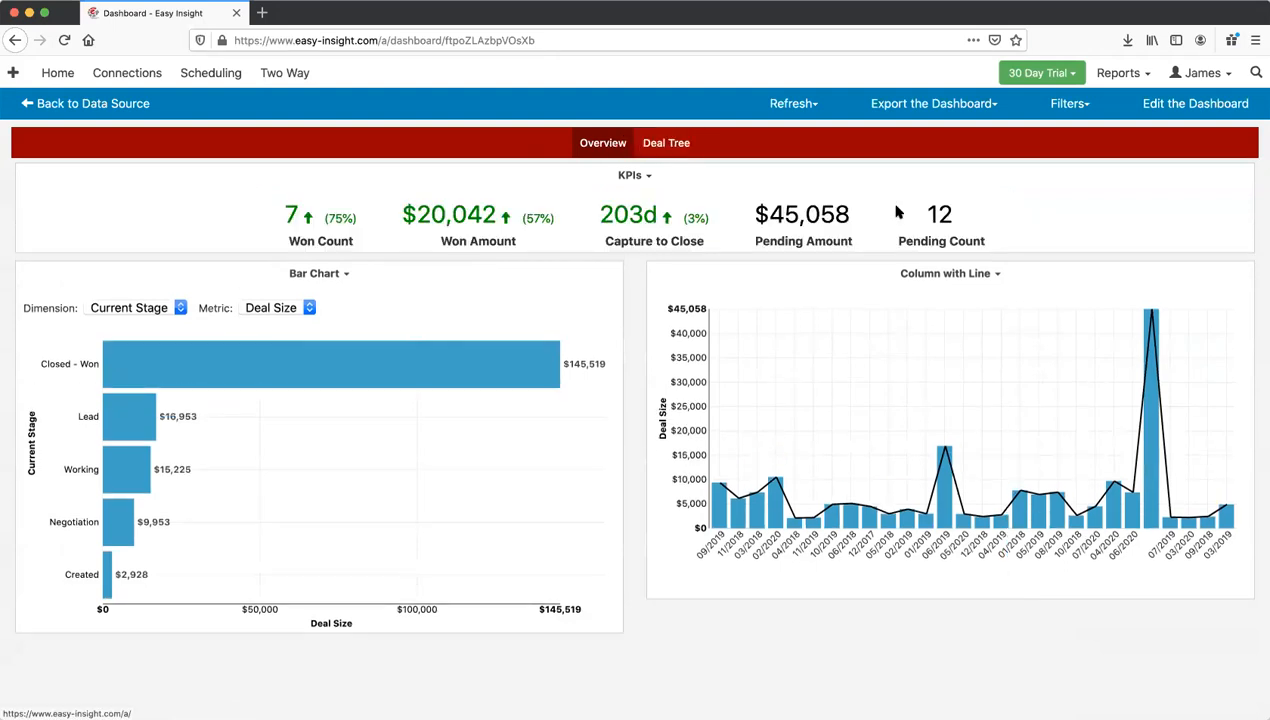
# Step: Open the Account Skin editor's Dashboards section and scroll through its colour and border settings
pyautogui.click(1195, 73)
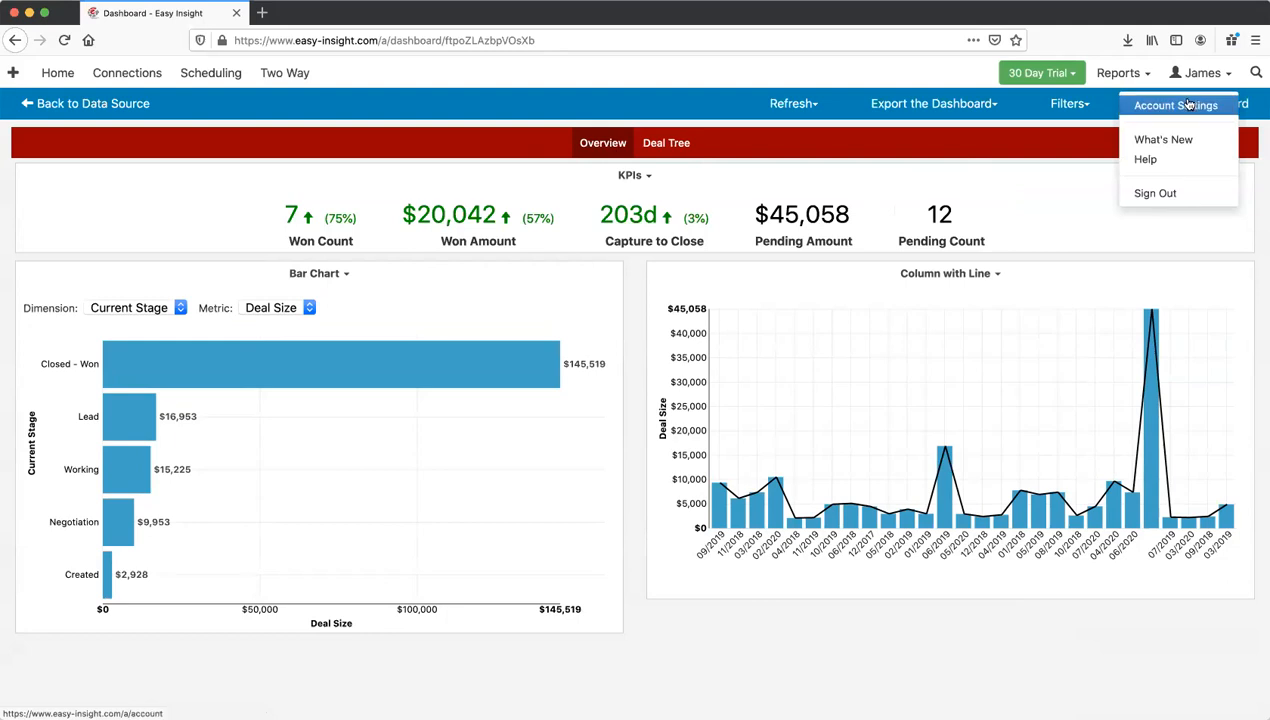
pyautogui.click(1168, 104)
pyautogui.click(254, 330)
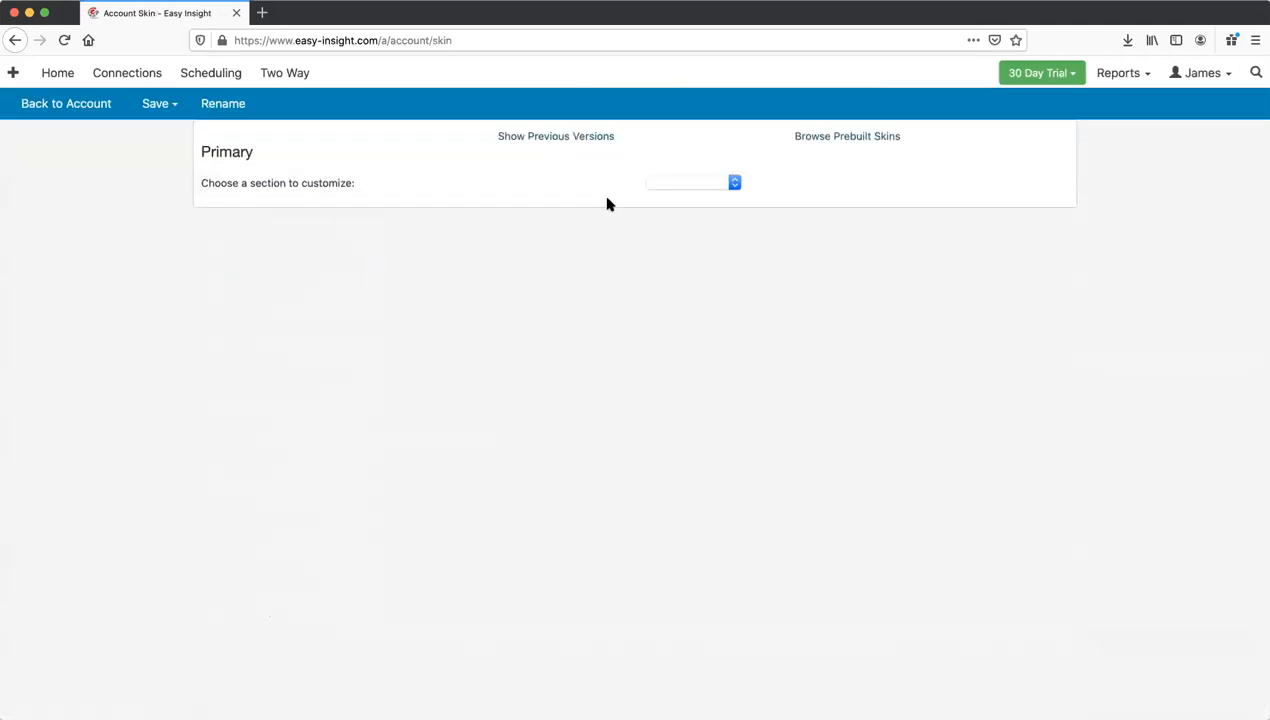
pyautogui.click(662, 185)
pyautogui.click(681, 241)
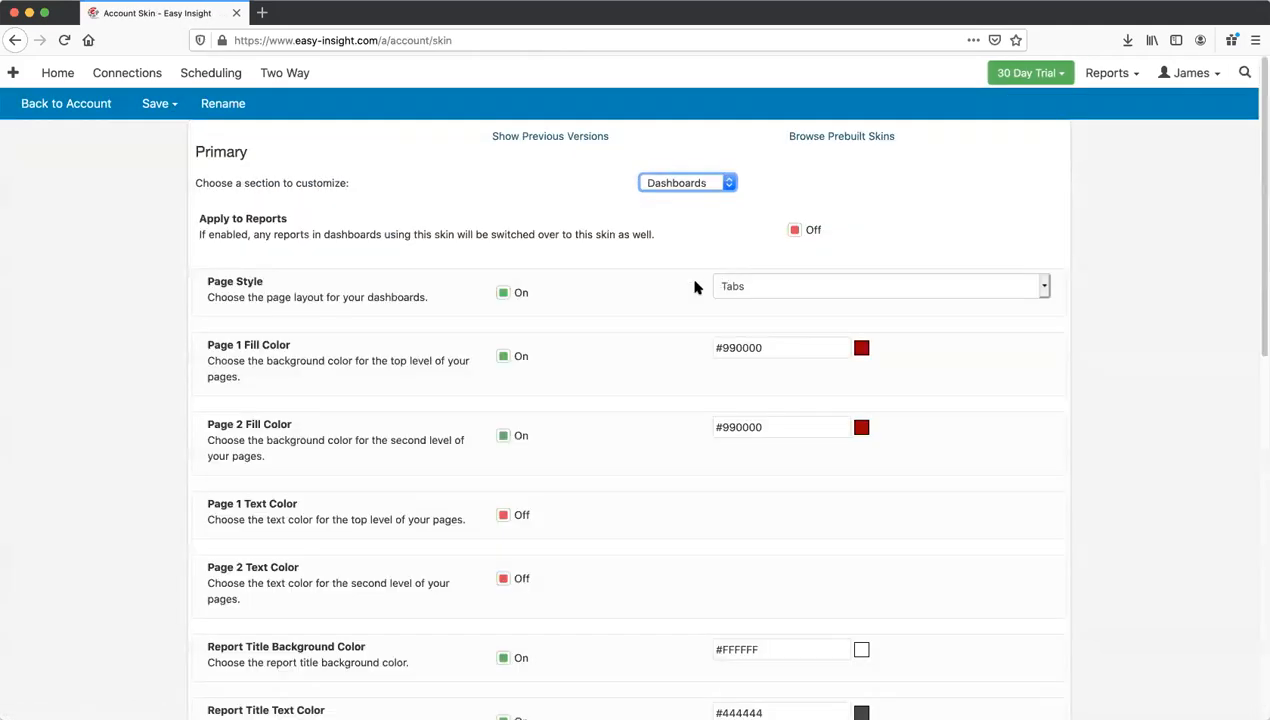
pyautogui.scroll(-5, 641, 312)
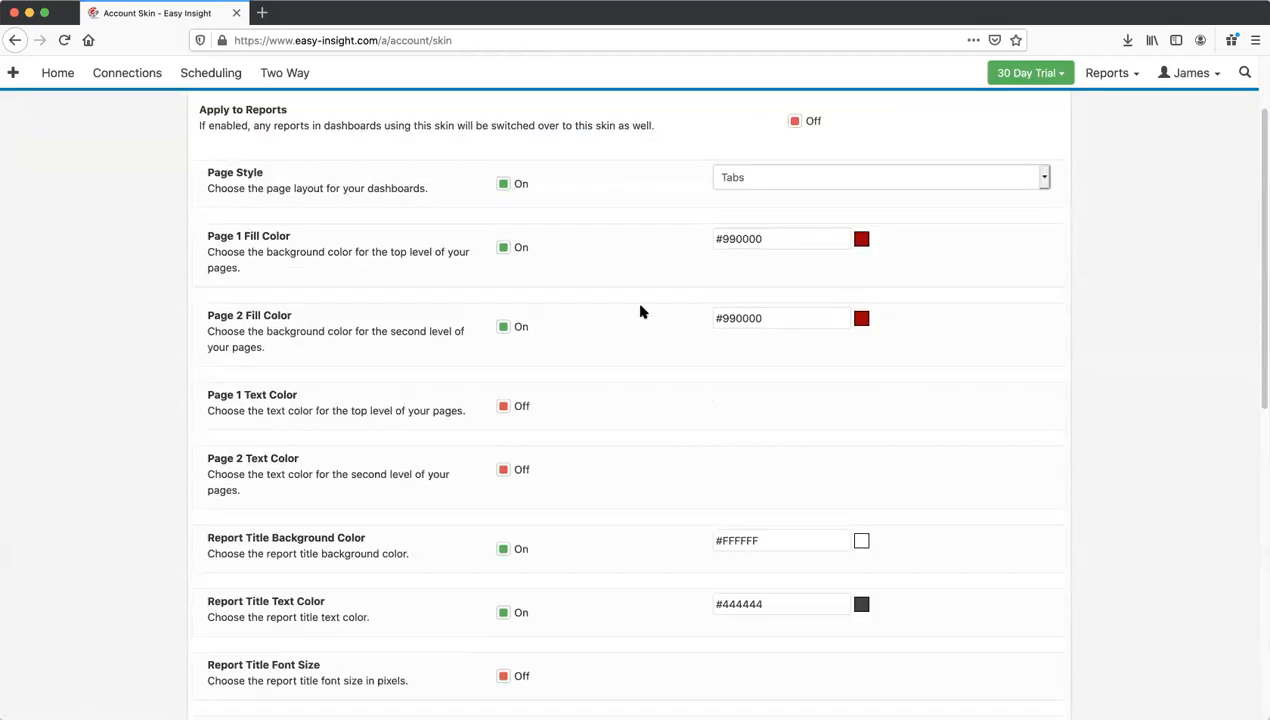
pyautogui.scroll(-5, 641, 312)
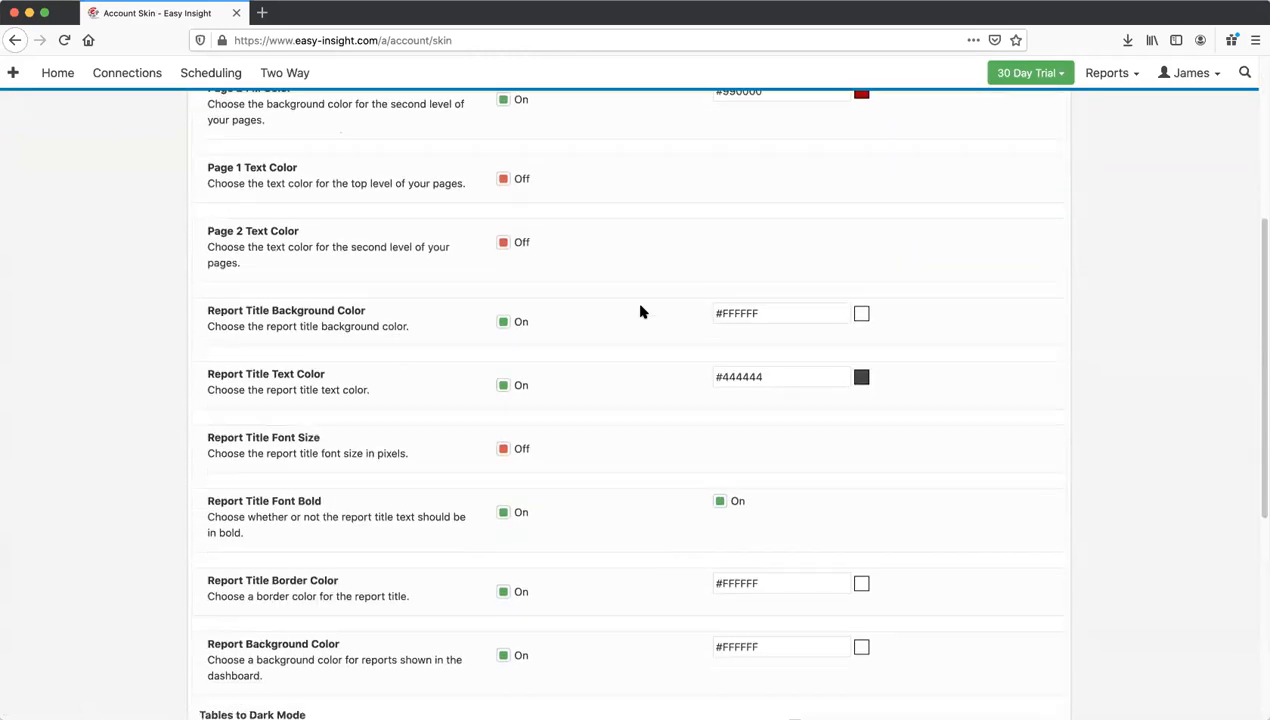
pyautogui.scroll(-1, 641, 312)
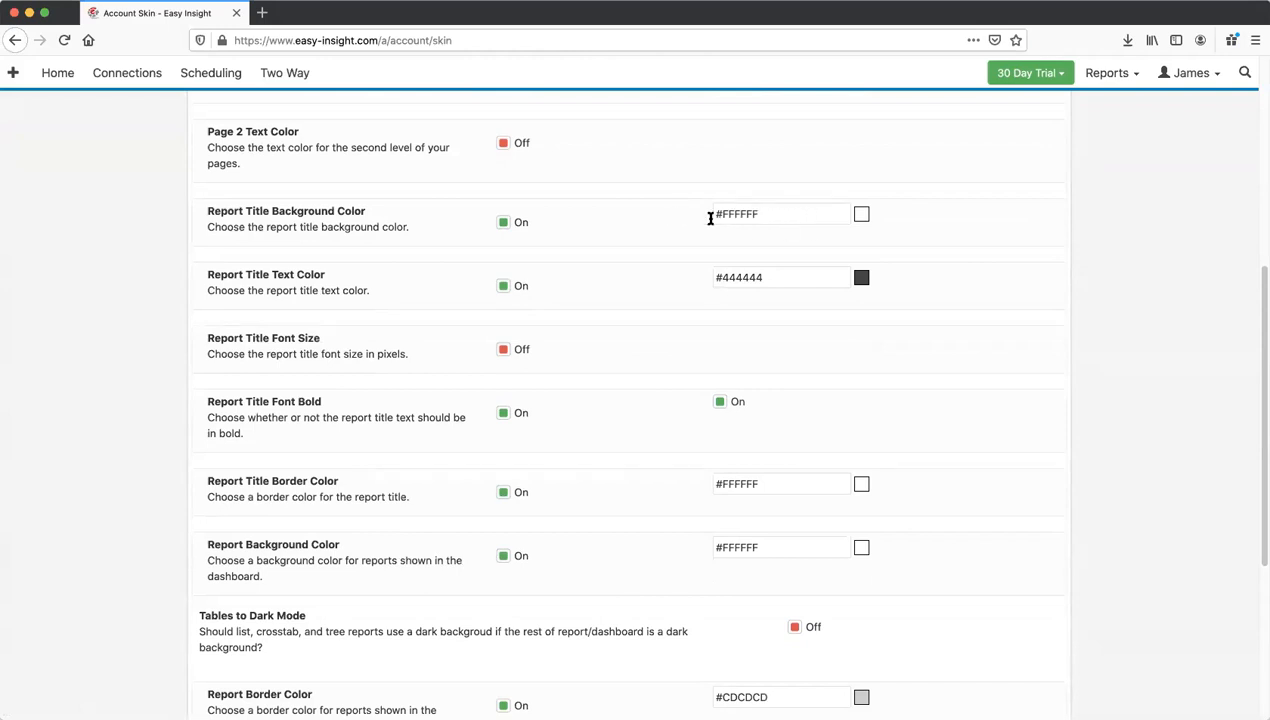
pyautogui.scroll(-10, 615, 315)
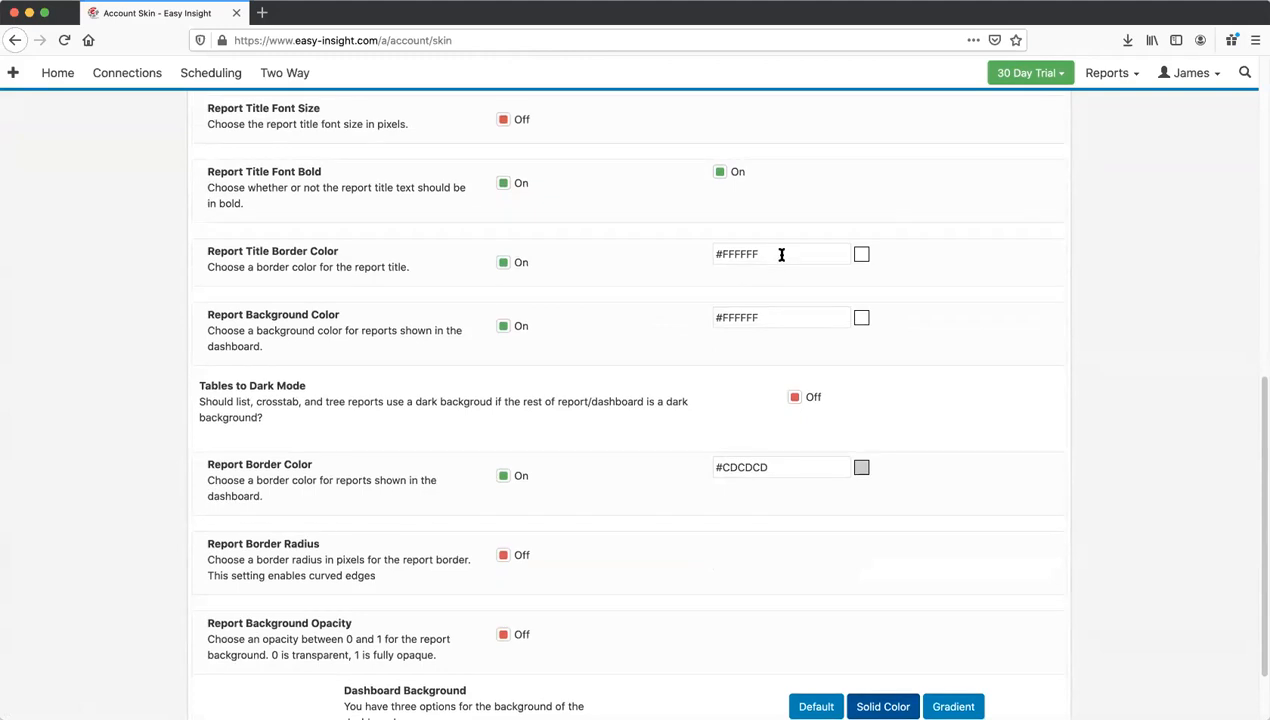
pyautogui.scroll(-3, 700, 280)
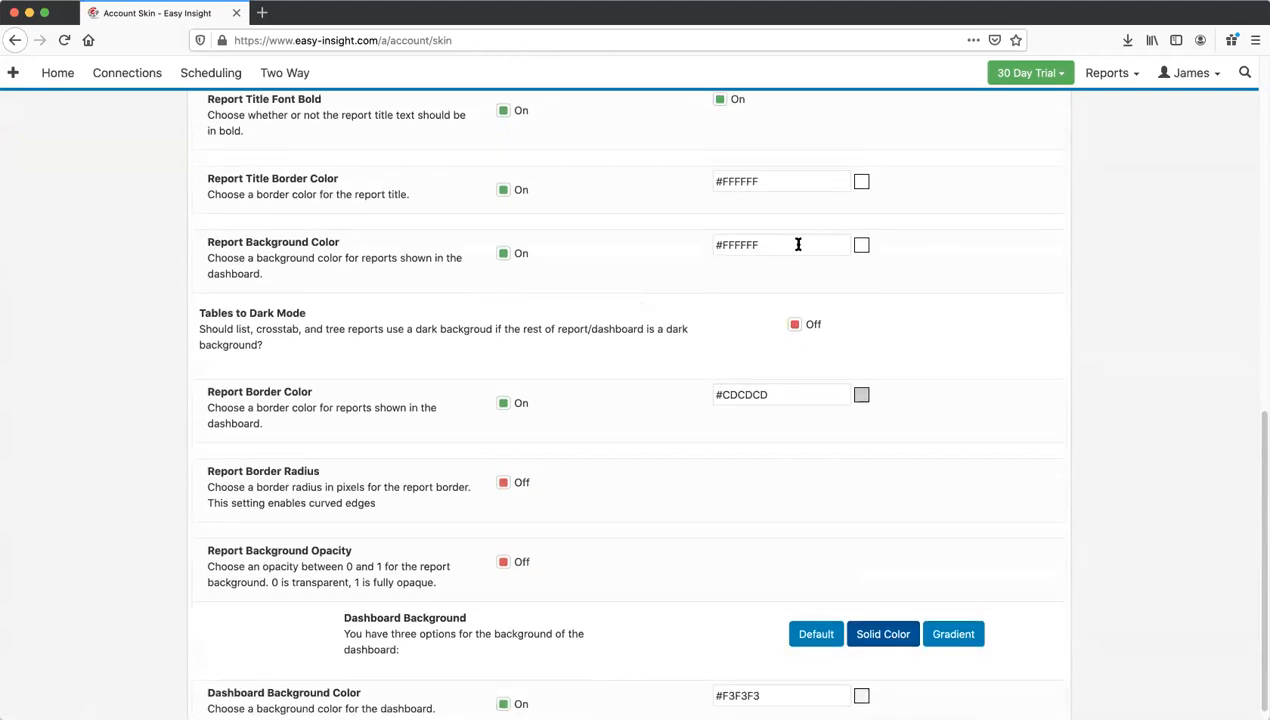
pyautogui.scroll(-1, 662, 304)
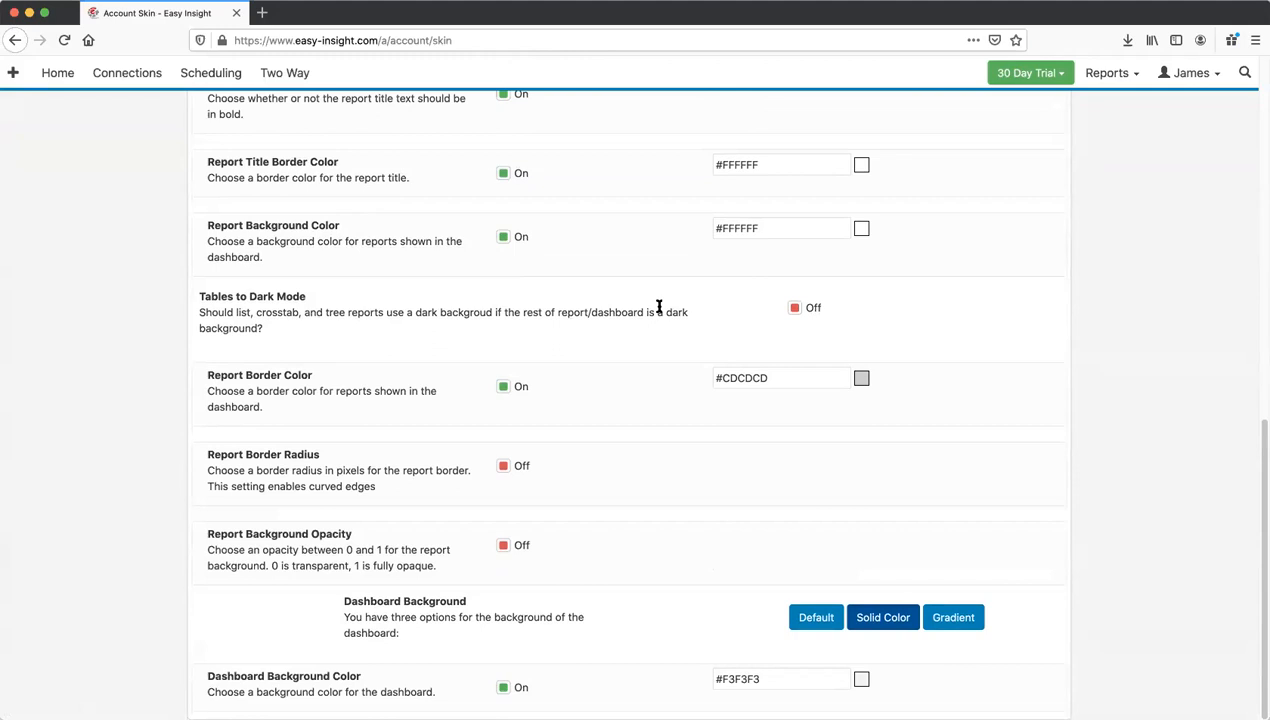
# Step: Add the prebuilt navy skin as Dark Blue, make it the default skin, then return to data sources
pyautogui.scroll(15, 651, 309)
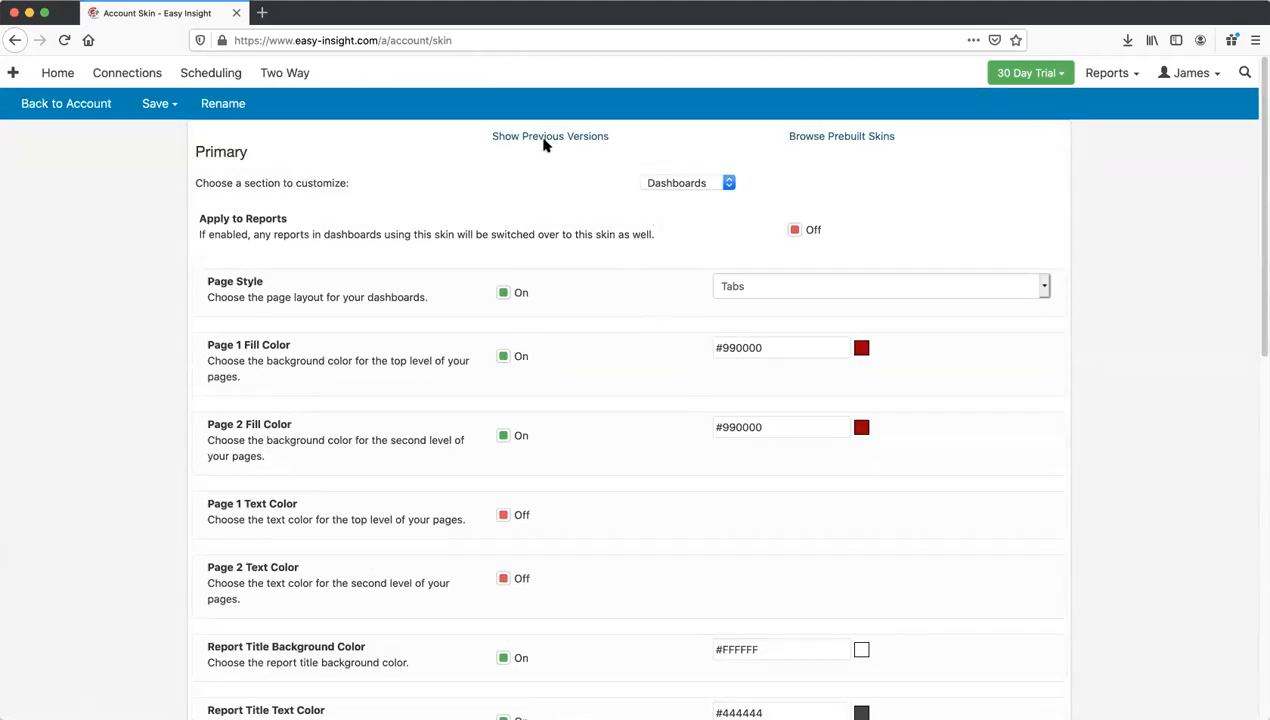
pyautogui.click(814, 137)
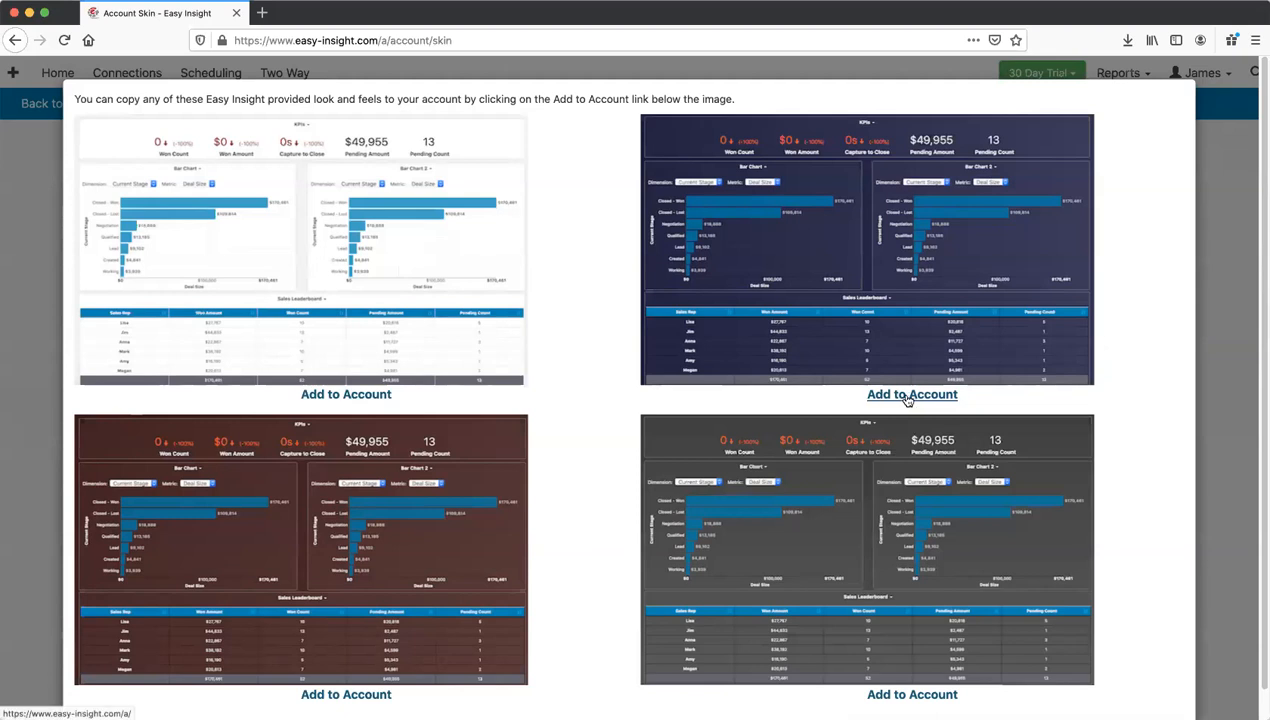
pyautogui.click(908, 396)
pyautogui.click(71, 106)
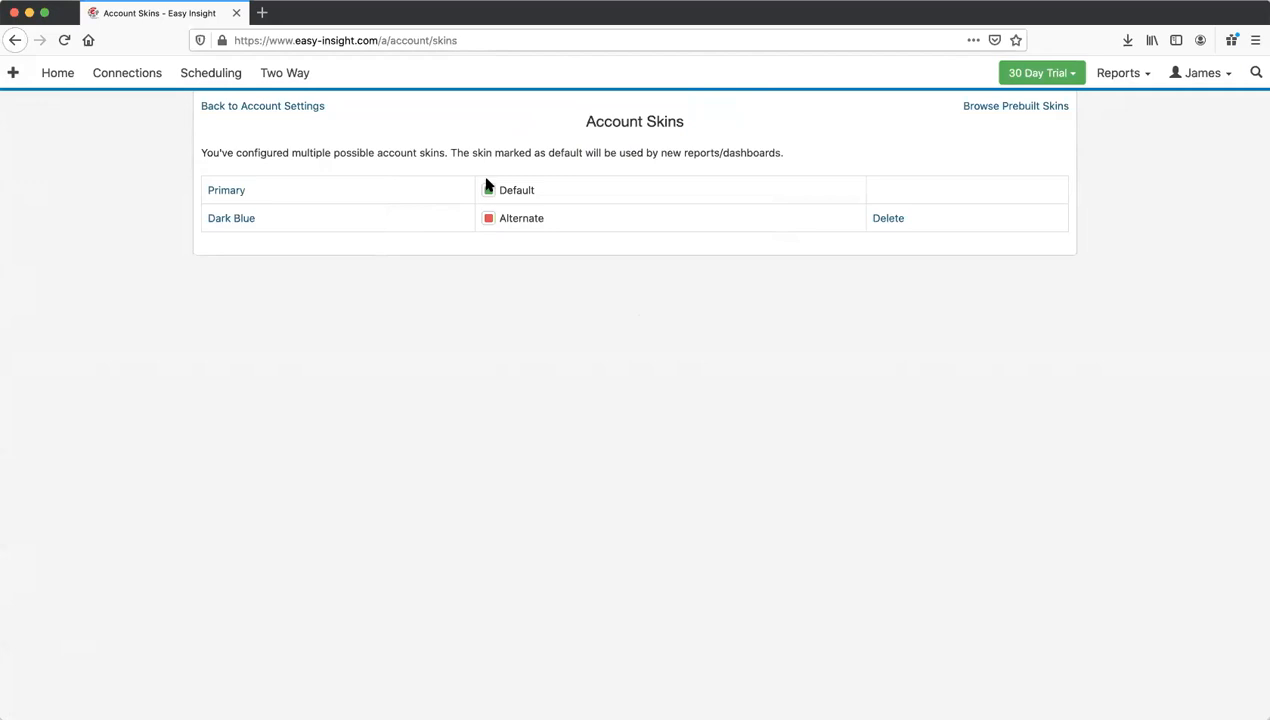
pyautogui.click(489, 219)
pyautogui.click(57, 85)
# Step: Preview the Sample Data Dashboard in Dark Blue, then restore Primary as the default account skin
pyautogui.click(398, 211)
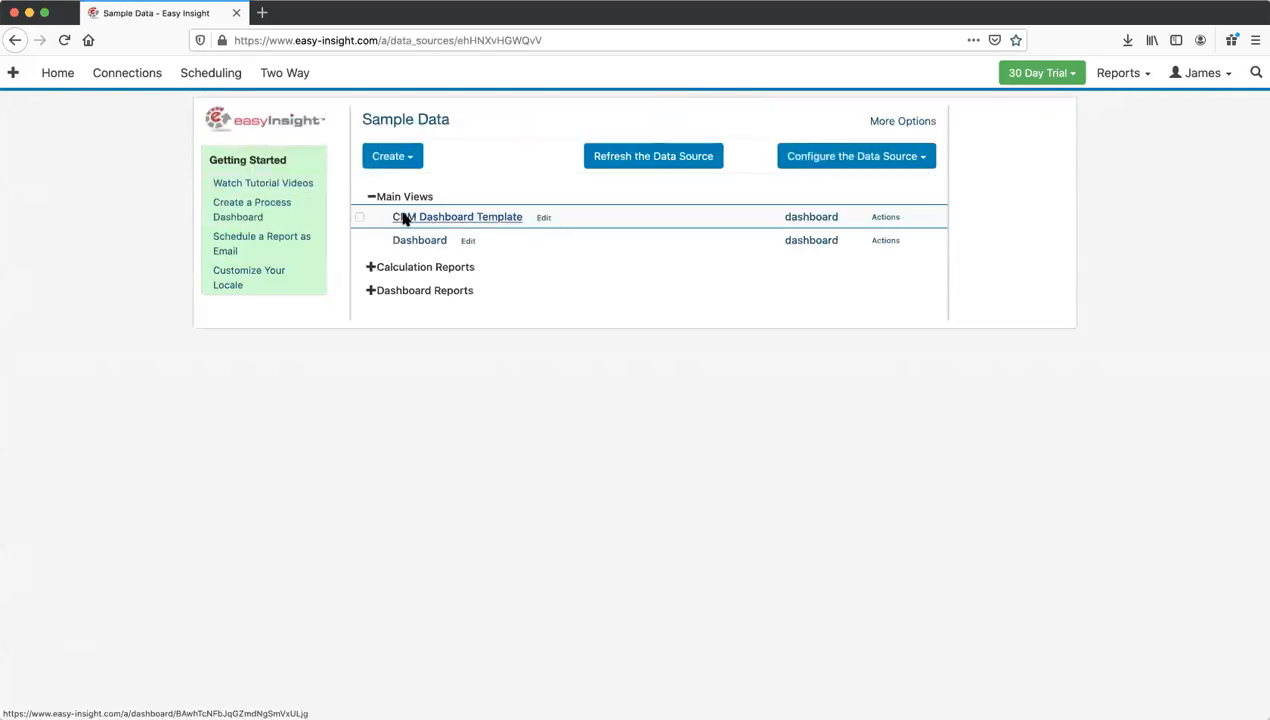
pyautogui.click(427, 242)
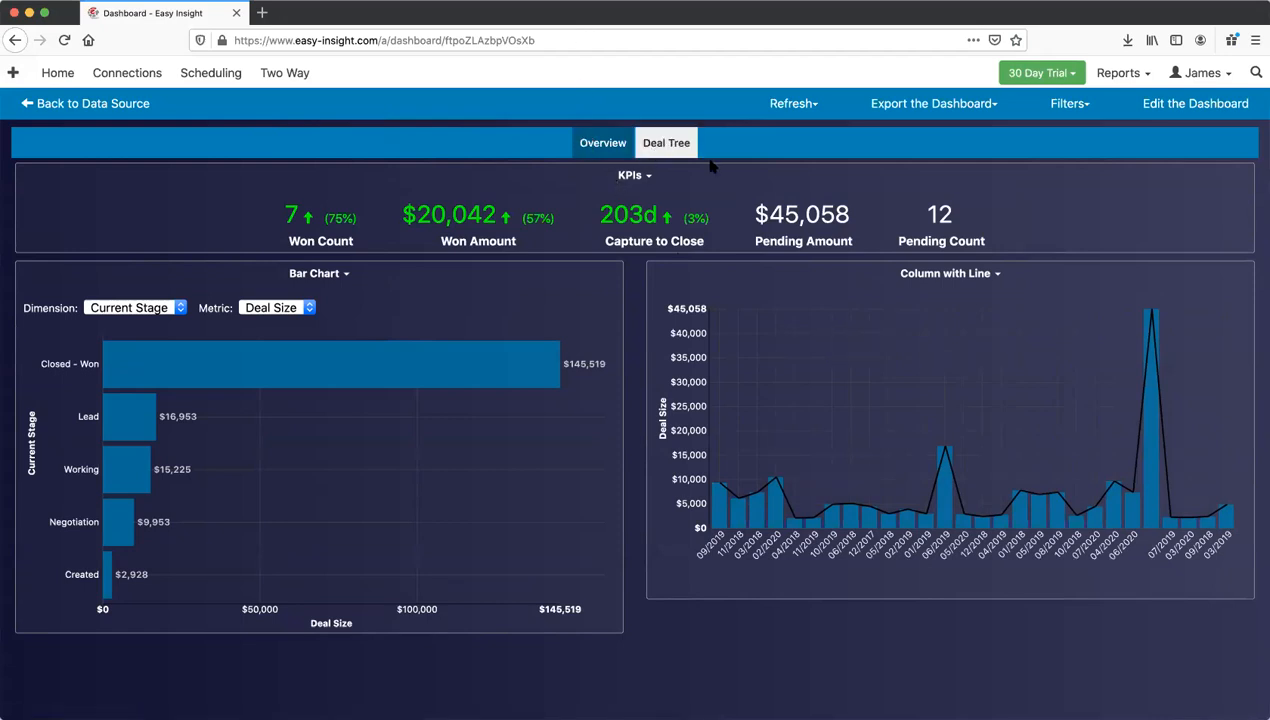
pyautogui.click(1196, 73)
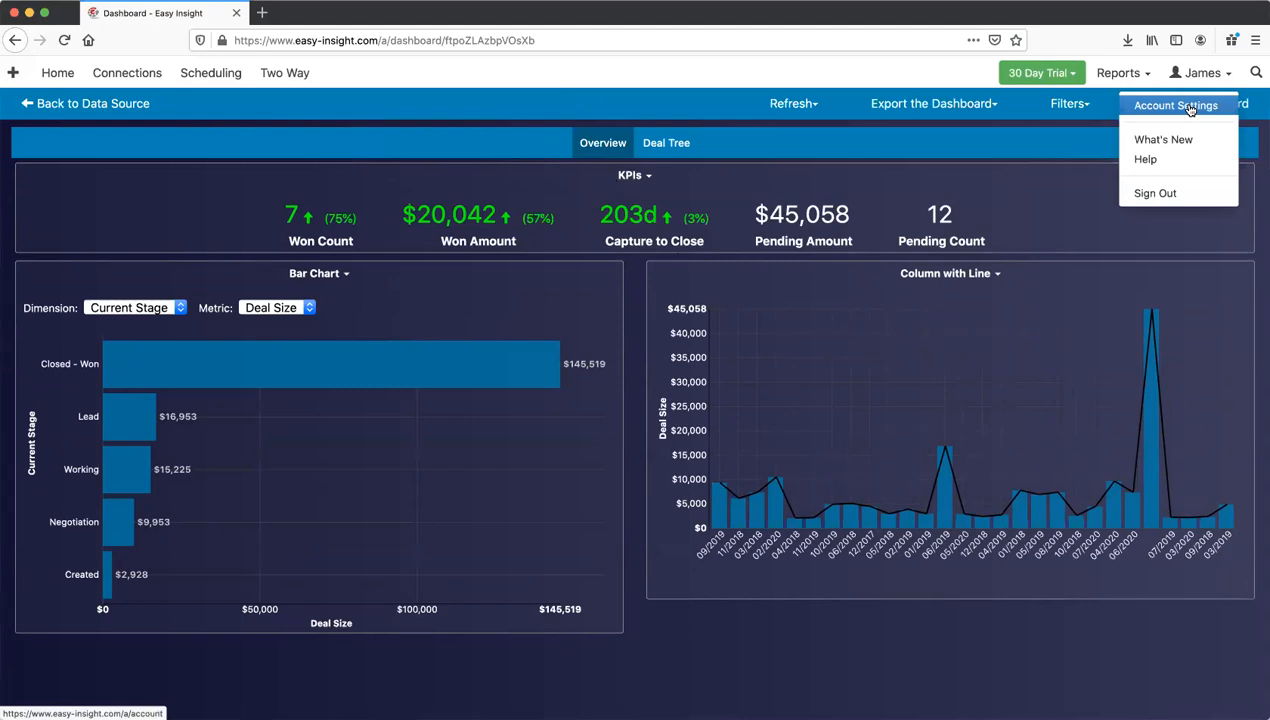
pyautogui.click(1176, 105)
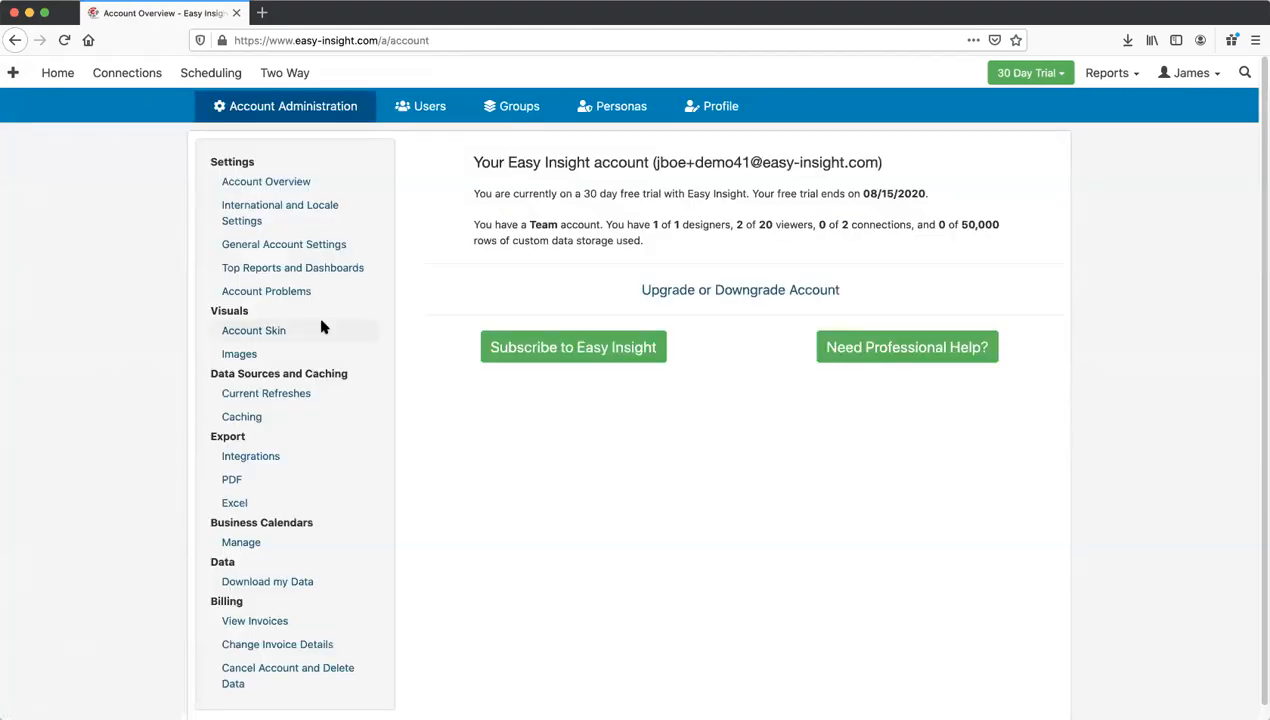
pyautogui.click(323, 326)
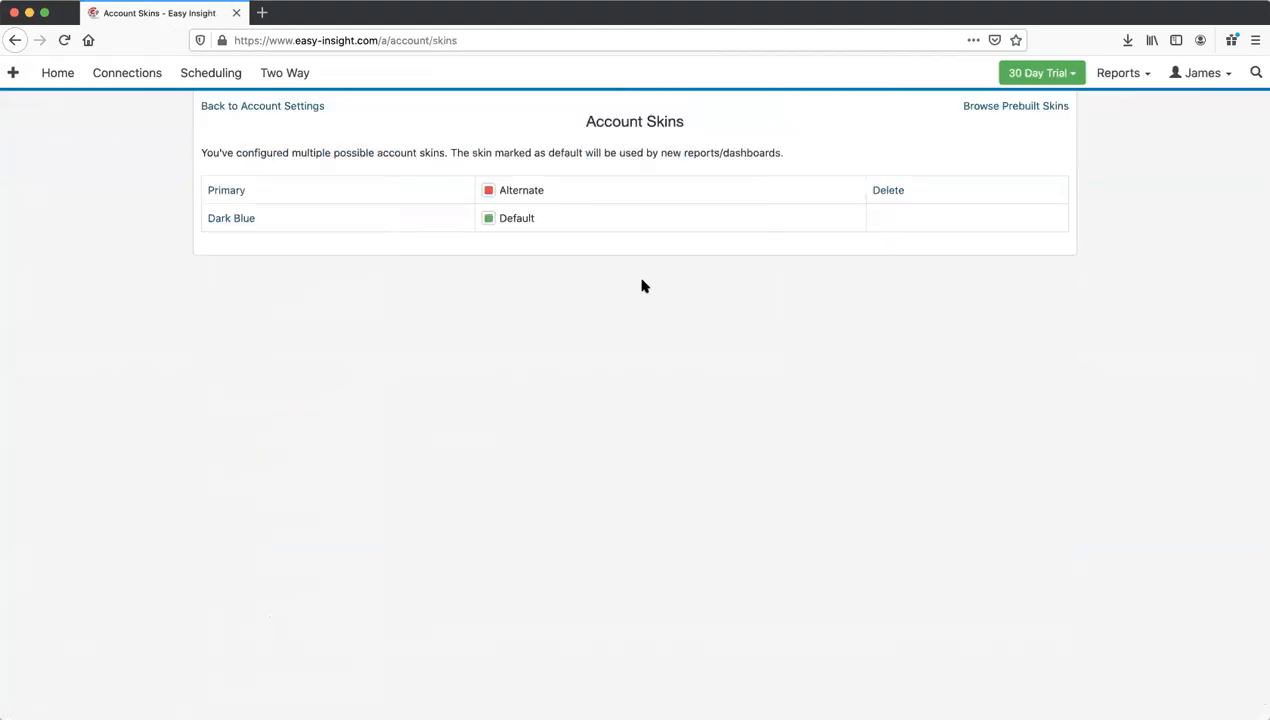
pyautogui.click(487, 191)
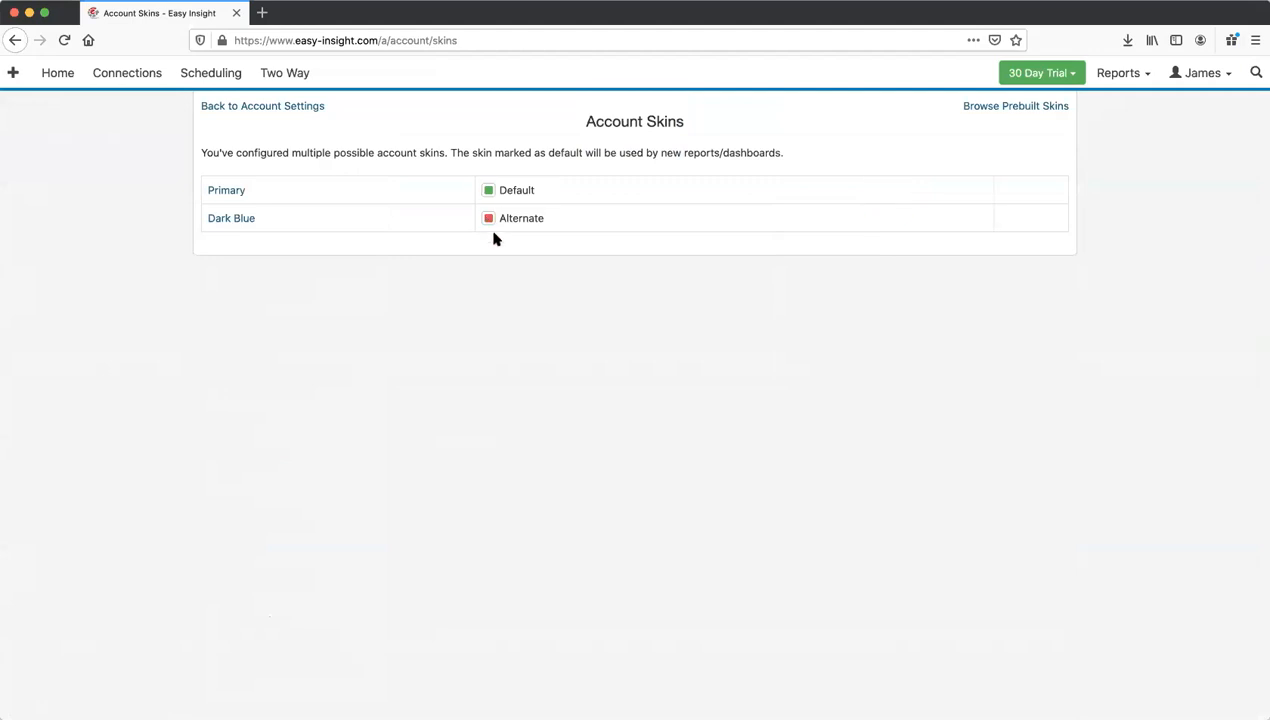
pyautogui.click(53, 78)
# Step: Open the Sample Data Dashboard and enter edit mode on Overview's Page 1
pyautogui.click(399, 214)
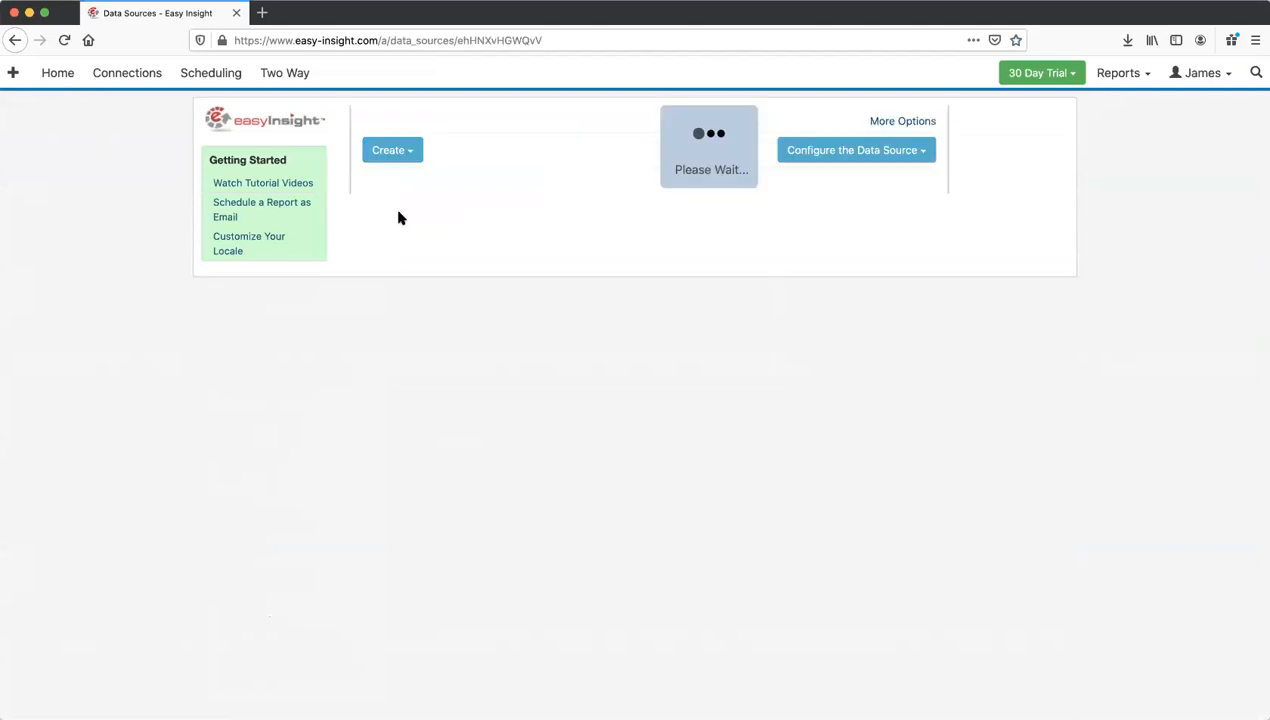
pyautogui.click(424, 244)
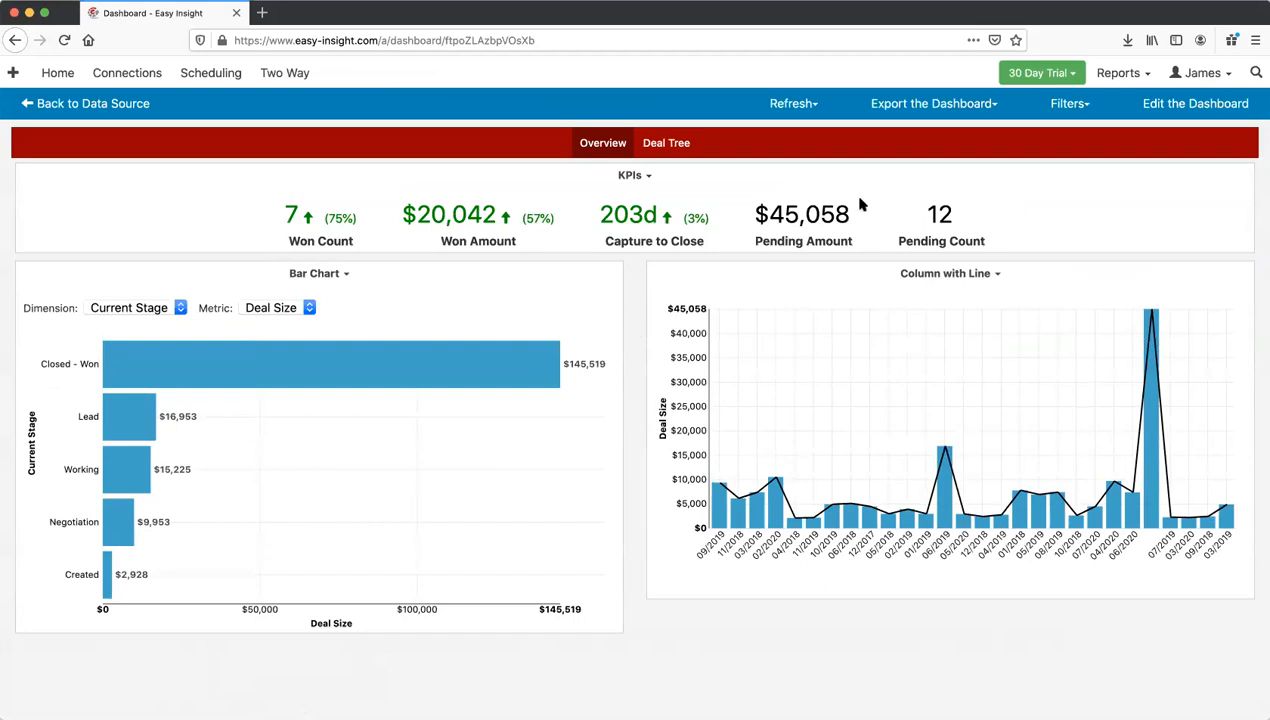
pyautogui.click(1200, 104)
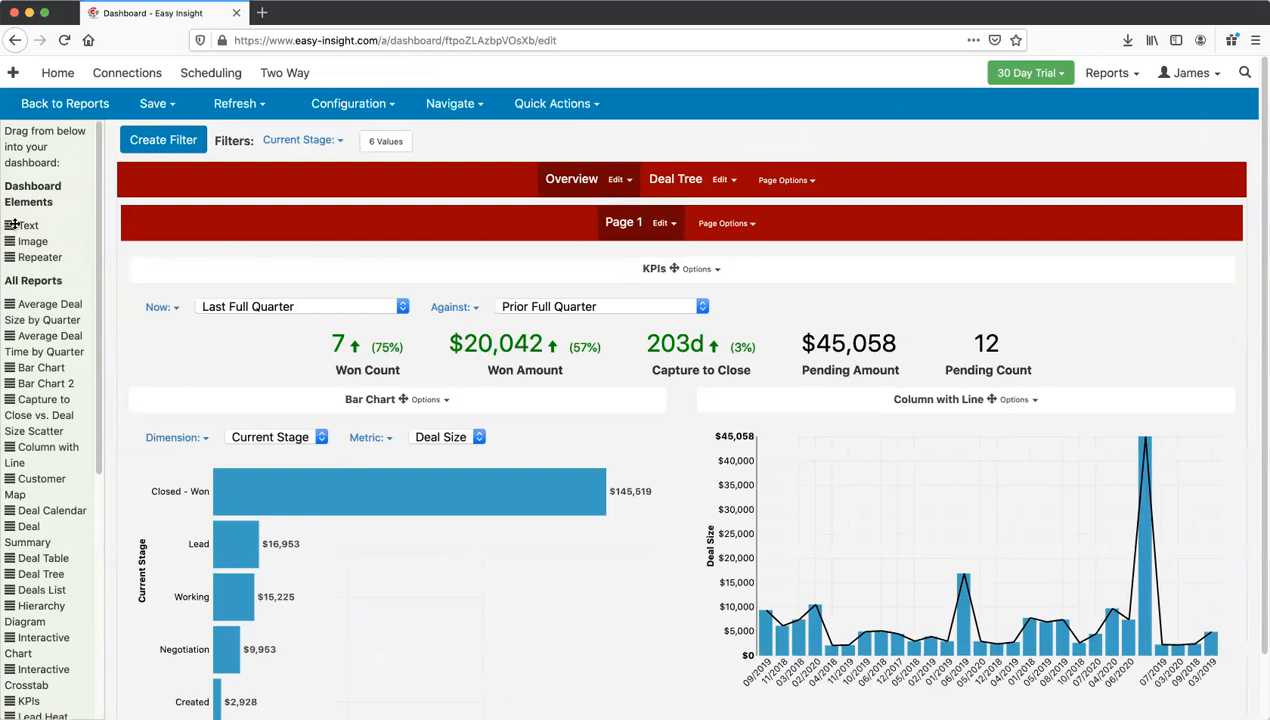
# Step: Add a text block above the KPIs reading 'Here's some sample text explaining this dashboard page'
pyautogui.moveTo(12, 225); pyautogui.dragTo(318, 260)
pyautogui.click(421, 321)
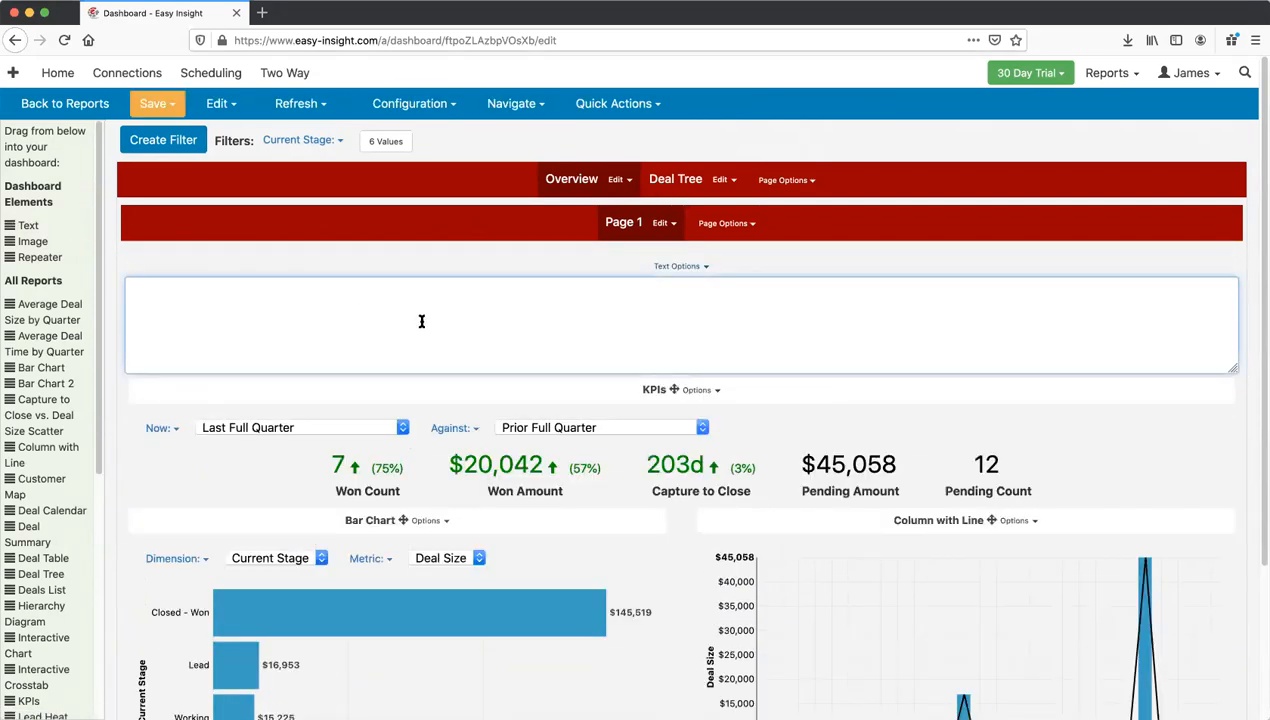
pyautogui.write("Here's some sample text explaining this dashbo")
pyautogui.press('BackSpace')
pyautogui.press('BackSpace')
pyautogui.press('BackSpace')
pyautogui.write('shboard page to our users.')
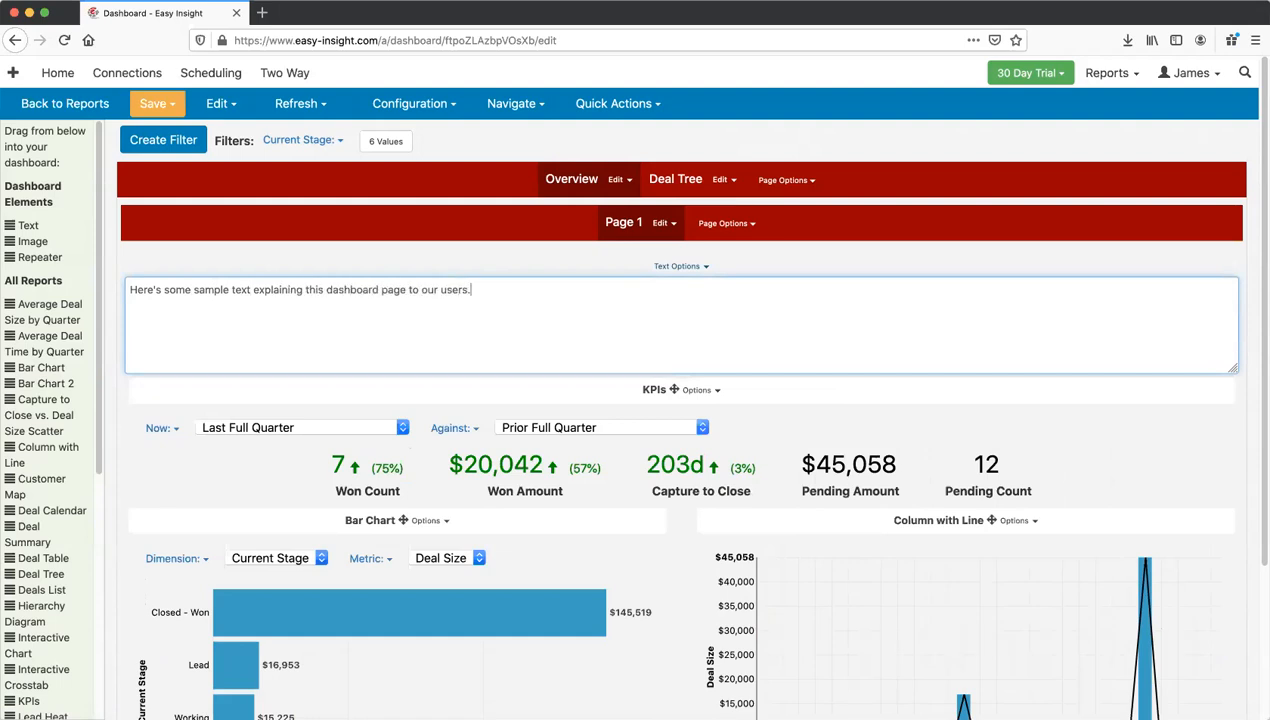
pyautogui.click(392, 265)
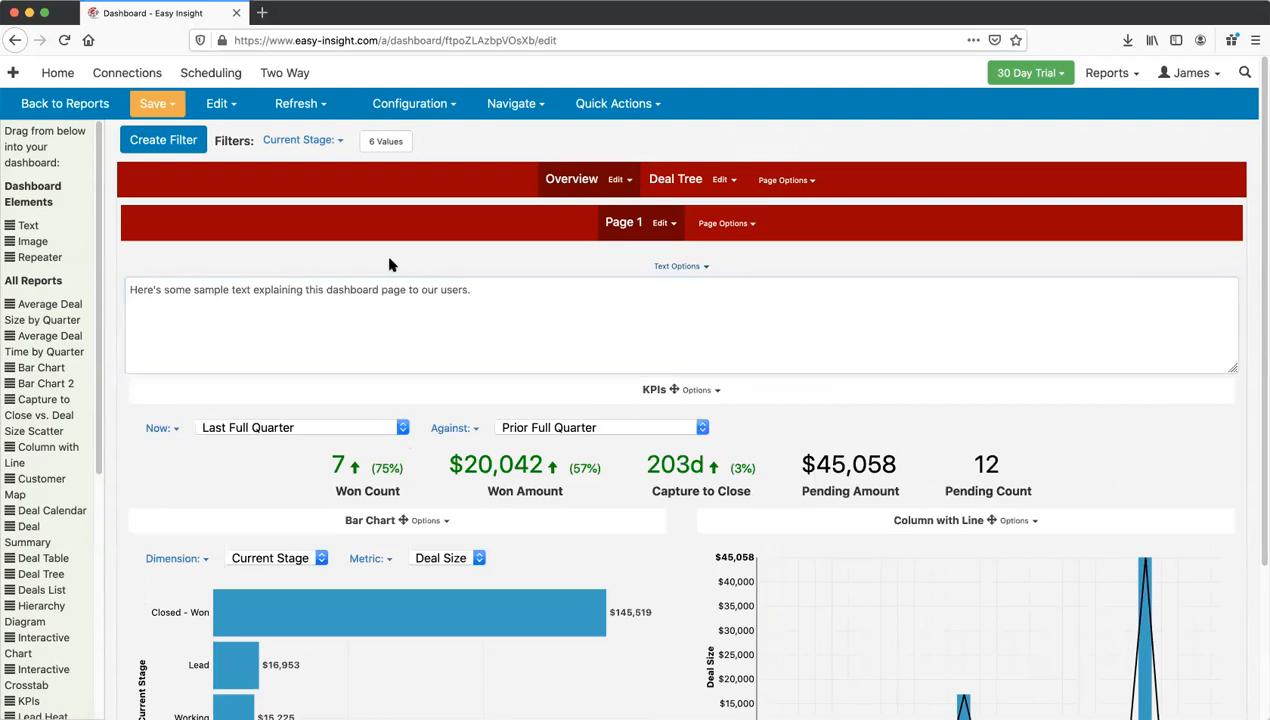
# Step: Save the dashboard as Dashboard and switch back to view mode
pyautogui.click(160, 104)
pyautogui.click(160, 131)
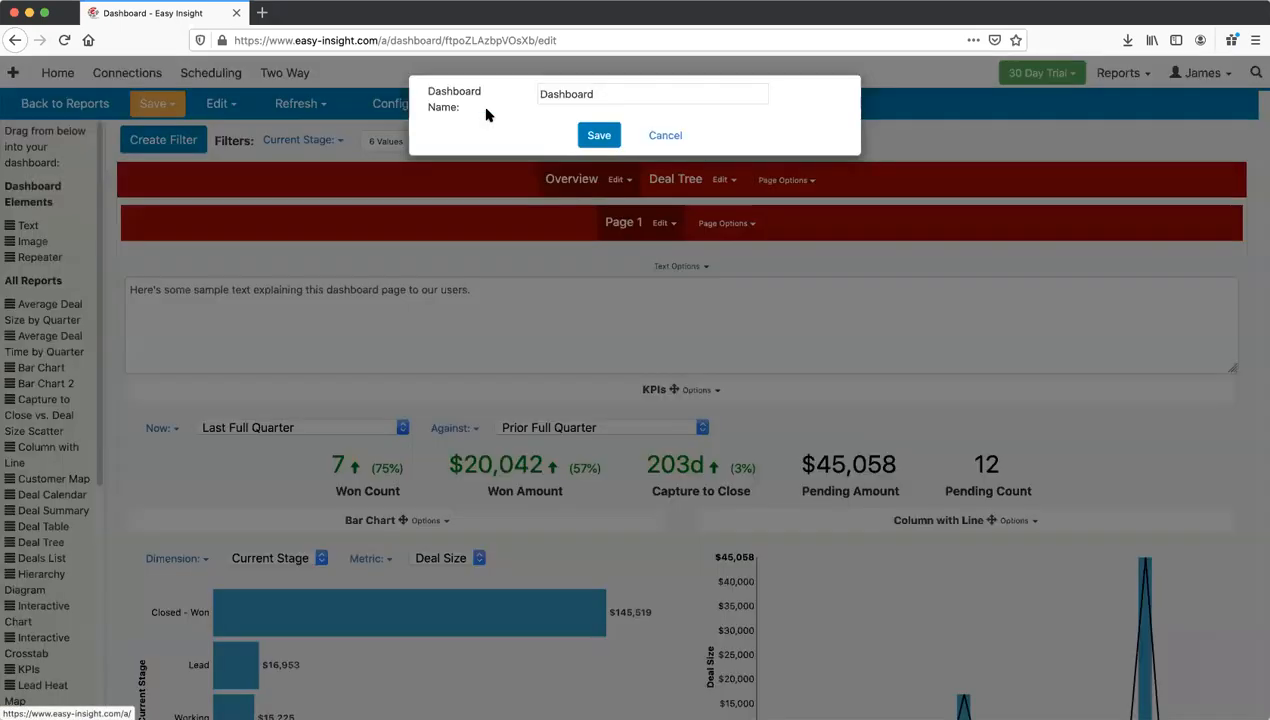
pyautogui.click(596, 138)
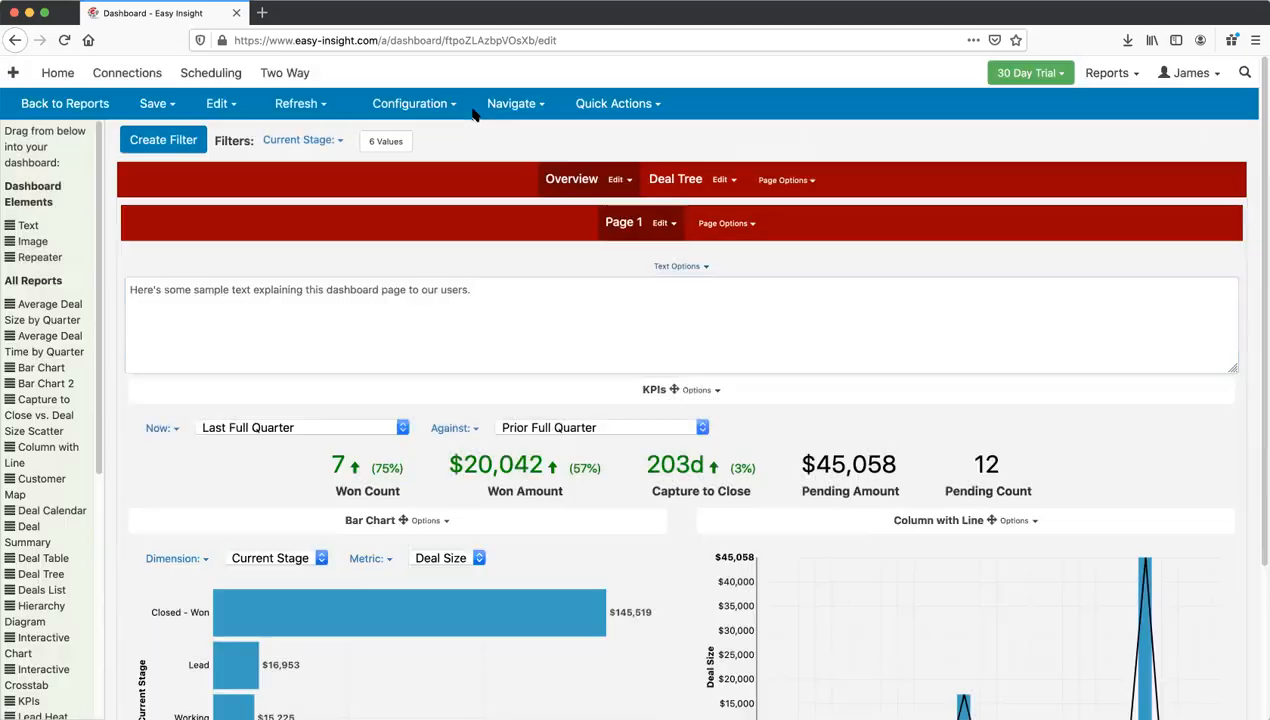
pyautogui.click(513, 104)
pyautogui.click(515, 130)
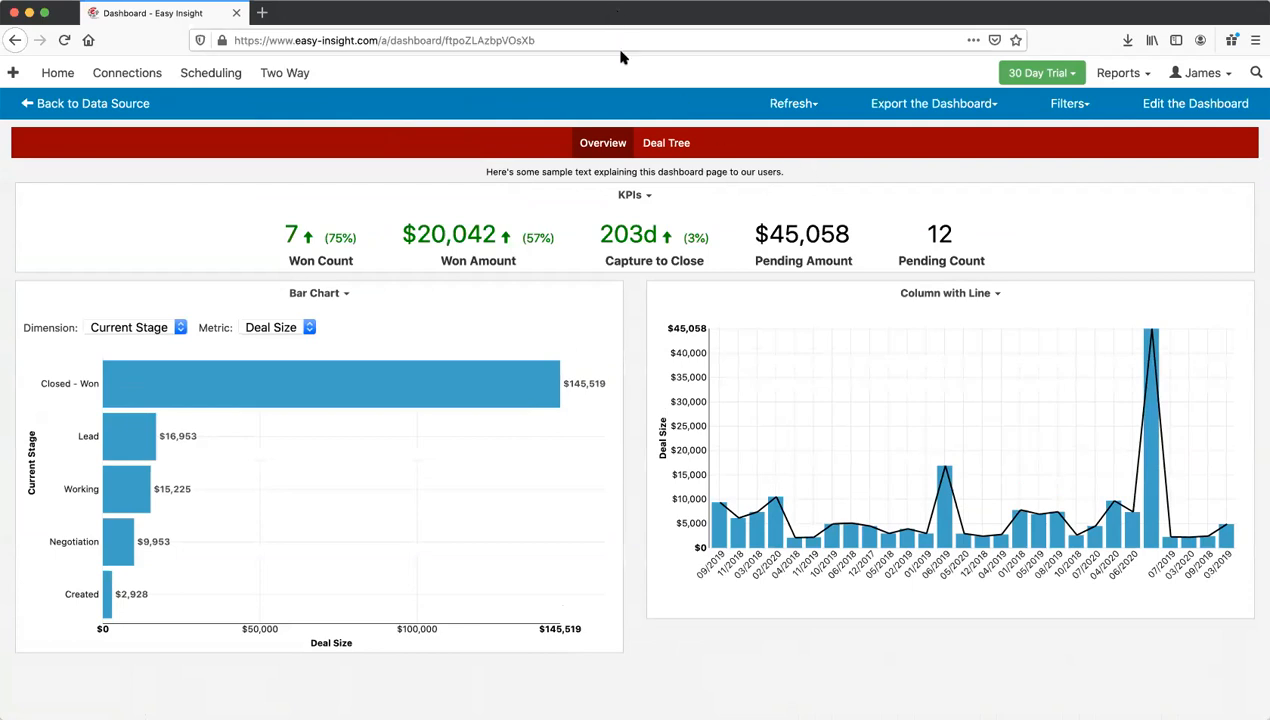
# Step: Change the sample text's font size from 12 to 20, keeping it centred
pyautogui.click(1152, 100)
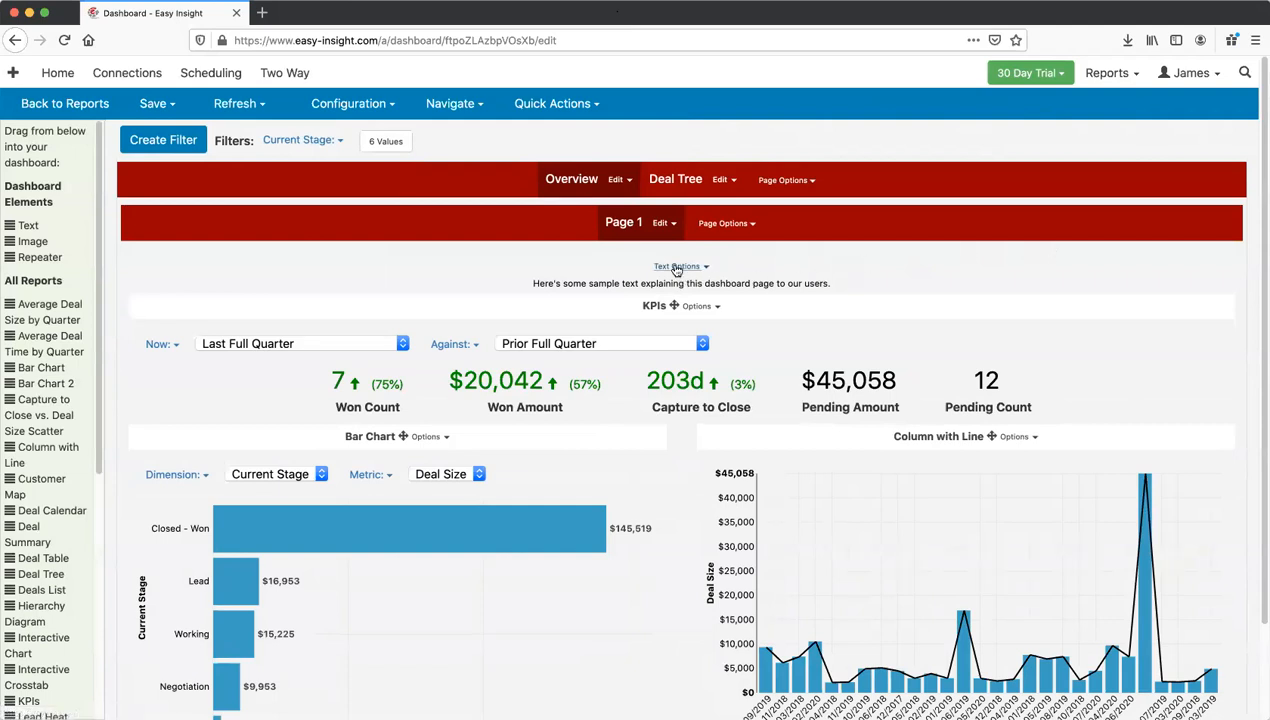
pyautogui.click(676, 268)
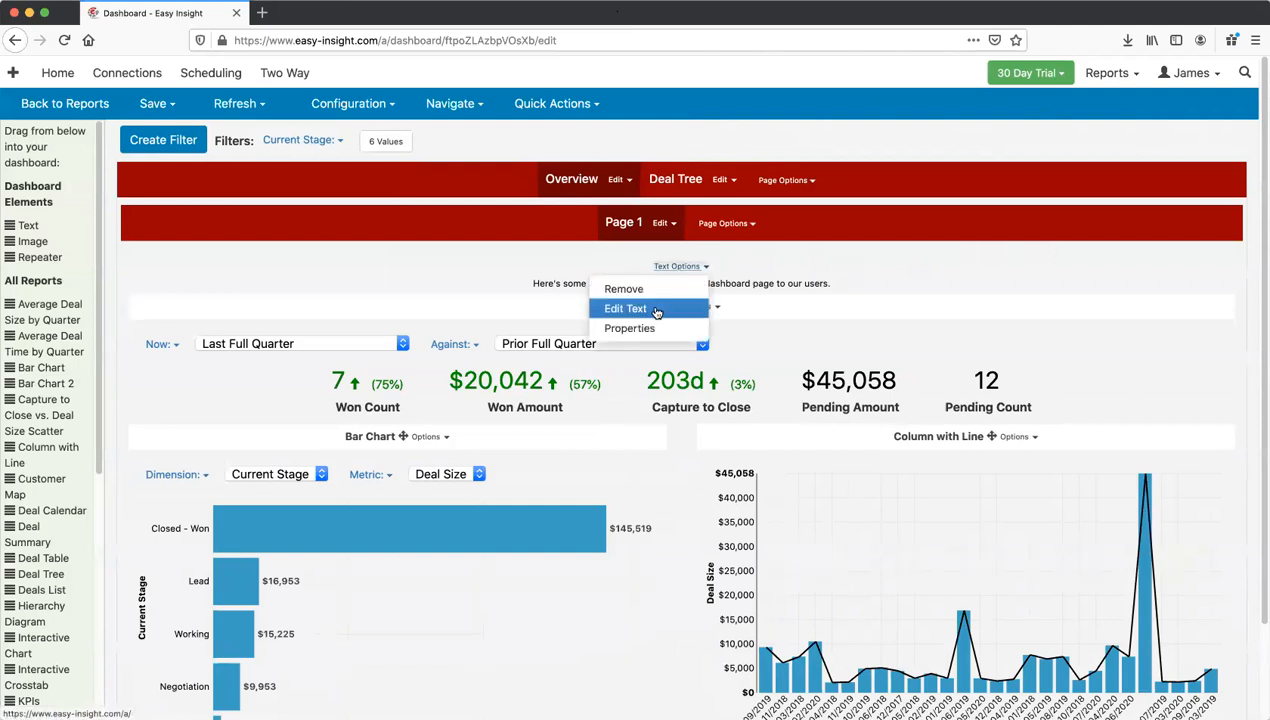
pyautogui.click(656, 310)
pyautogui.click(677, 266)
pyautogui.click(629, 328)
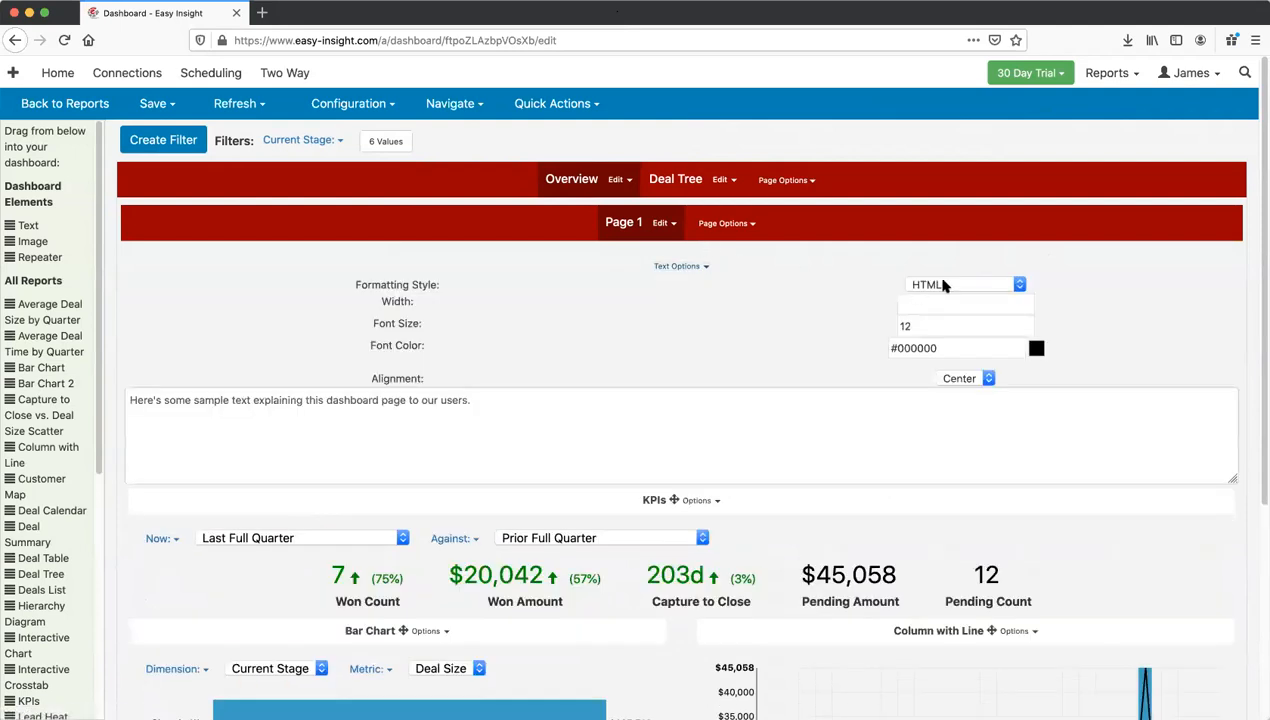
pyautogui.moveTo(935, 323); pyautogui.dragTo(837, 327)
pyautogui.write('20')
pyautogui.click(797, 336)
pyautogui.click(972, 380)
pyautogui.click(966, 378)
# Step: Save the dashboard and view it as an end user
pyautogui.click(160, 104)
pyautogui.click(206, 135)
pyautogui.click(598, 139)
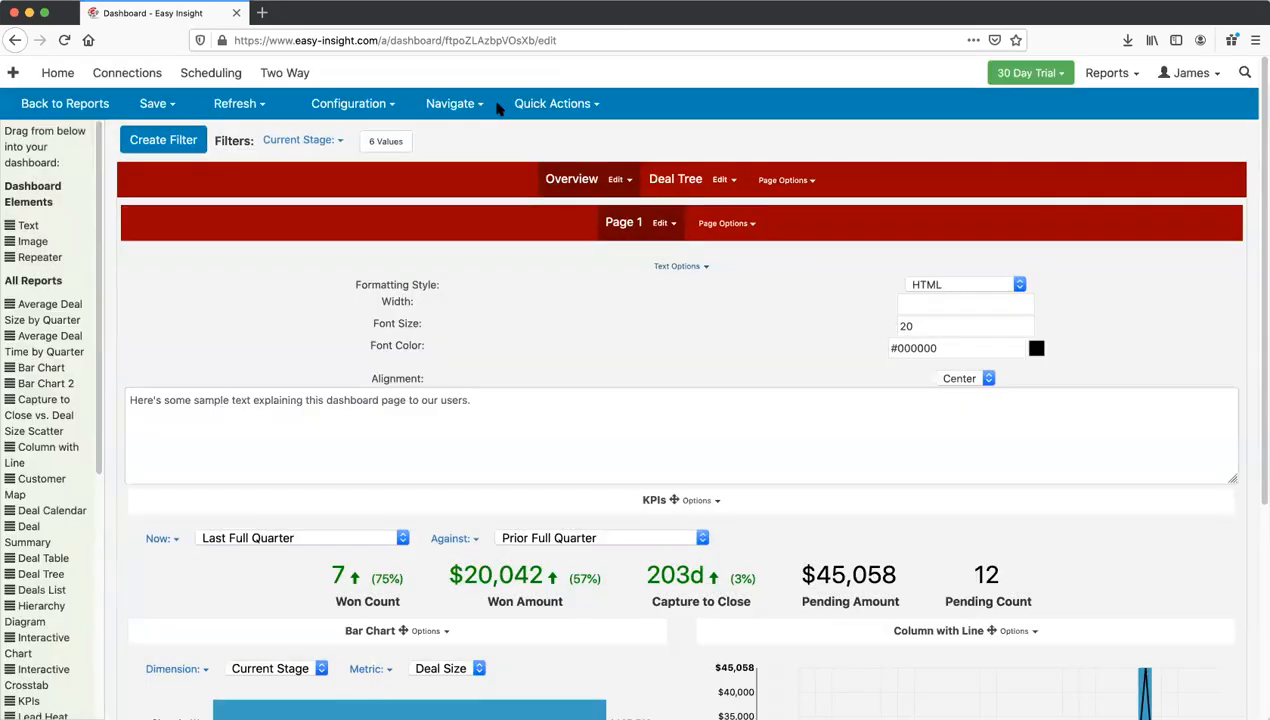
pyautogui.click(448, 107)
pyautogui.click(446, 132)
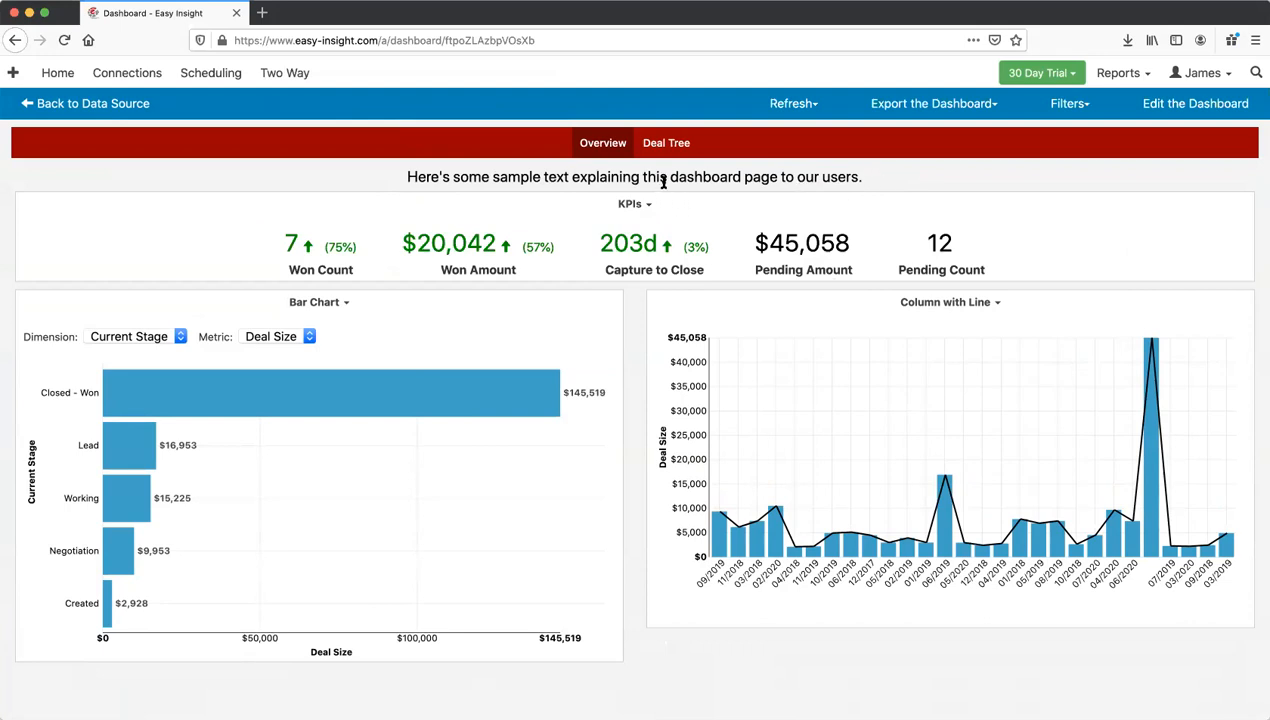
# Step: Add an image element beside the sample text and load logo115.png into it
pyautogui.click(1204, 111)
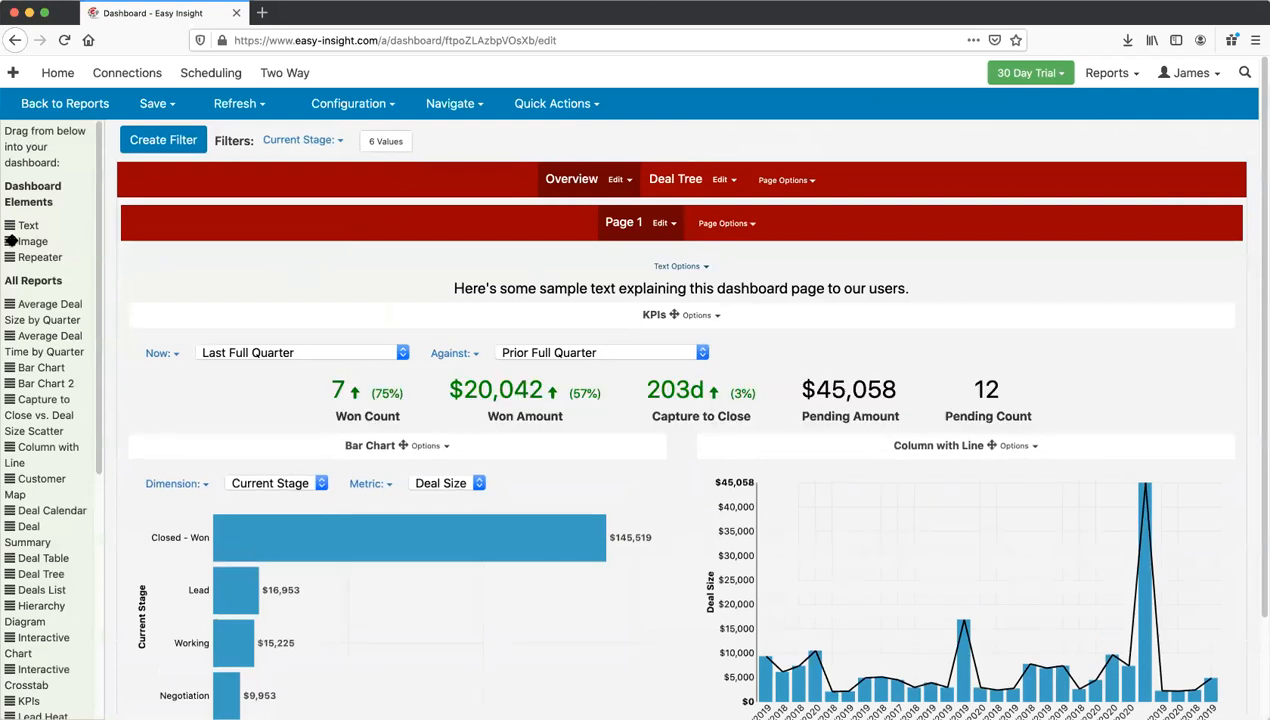
pyautogui.moveTo(10, 239); pyautogui.dragTo(140, 276)
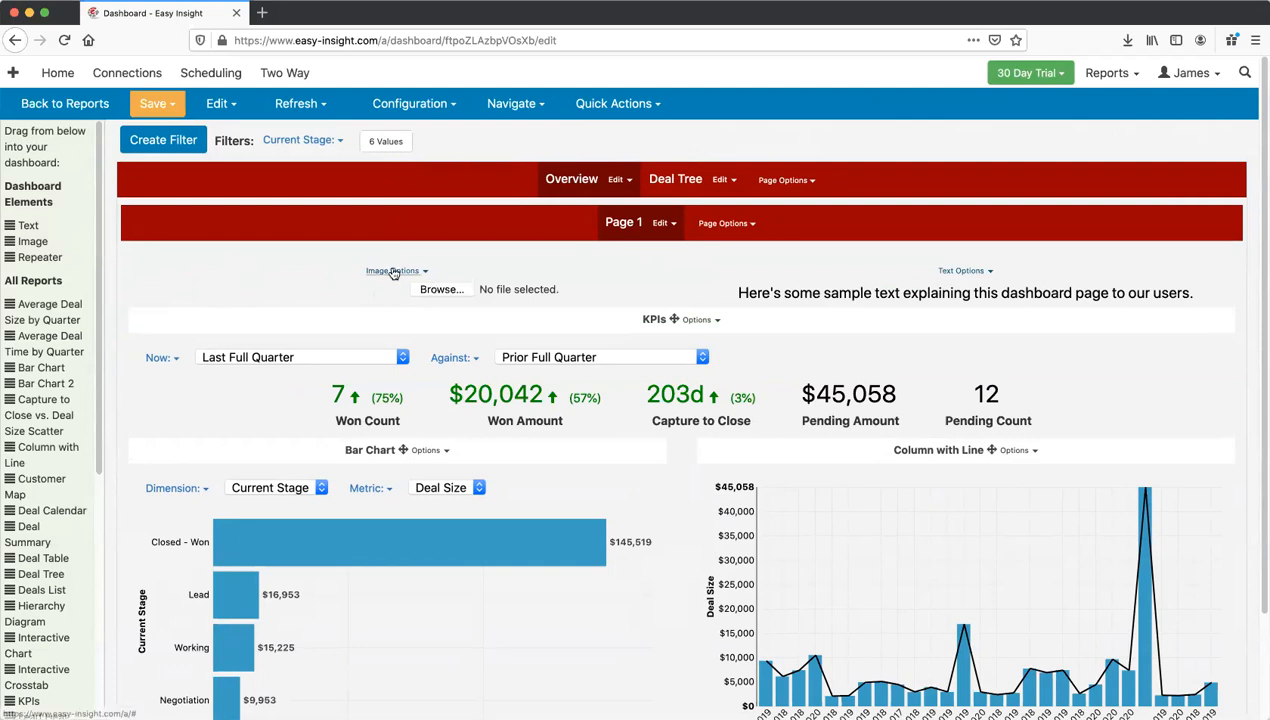
pyautogui.click(441, 289)
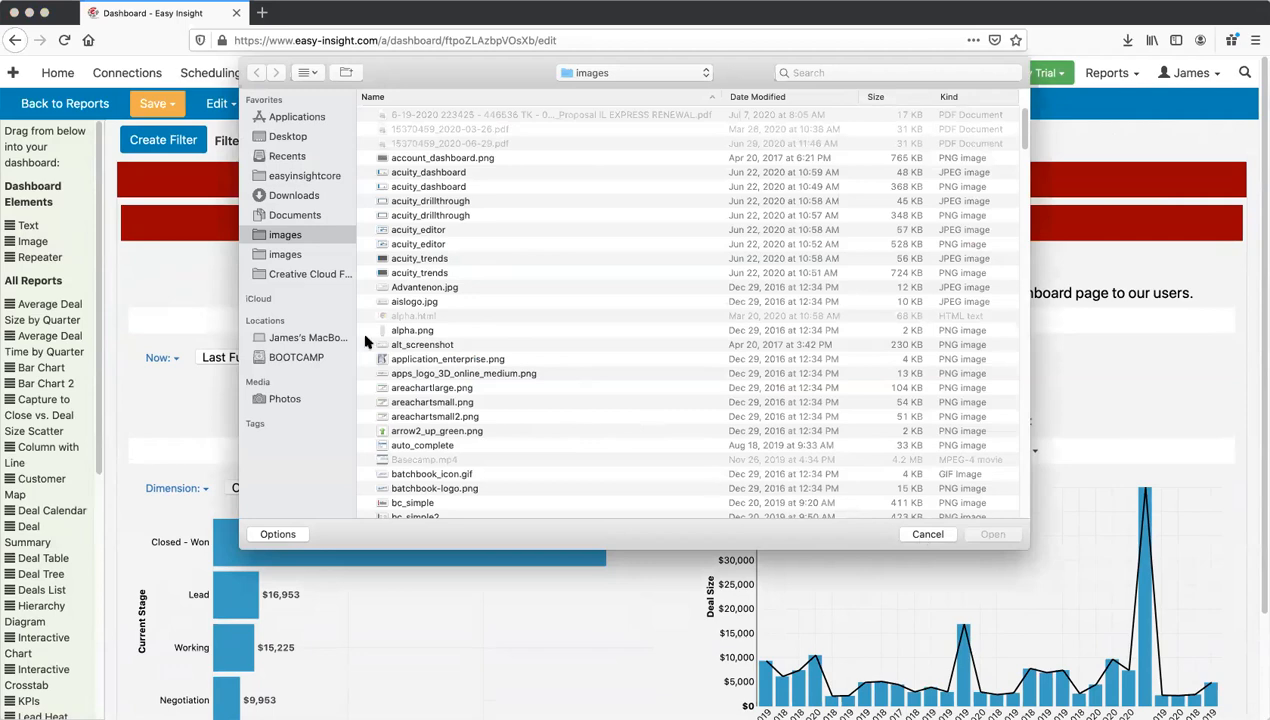
pyautogui.scroll(-3, 432, 320)
pyautogui.click(434, 323)
pyautogui.scroll(-15, 432, 327)
pyautogui.scroll(-15, 432, 383)
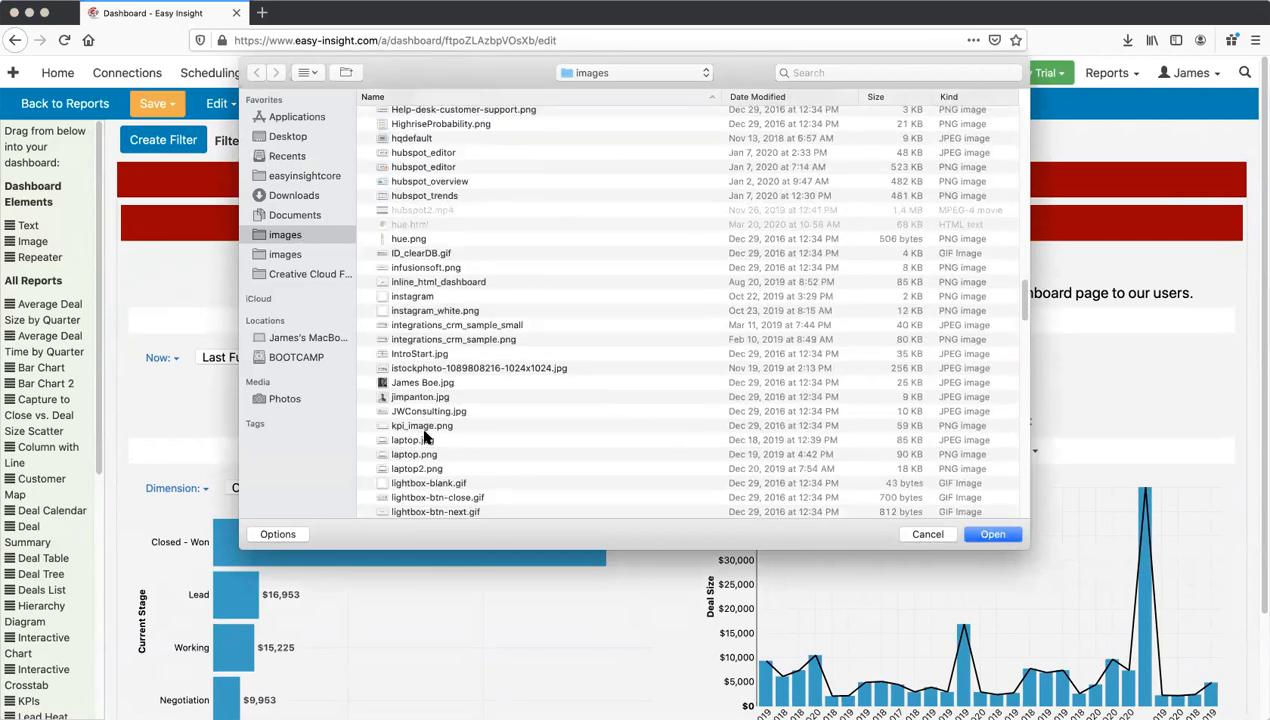
pyautogui.scroll(-3, 425, 440)
pyautogui.scroll(-5, 425, 480)
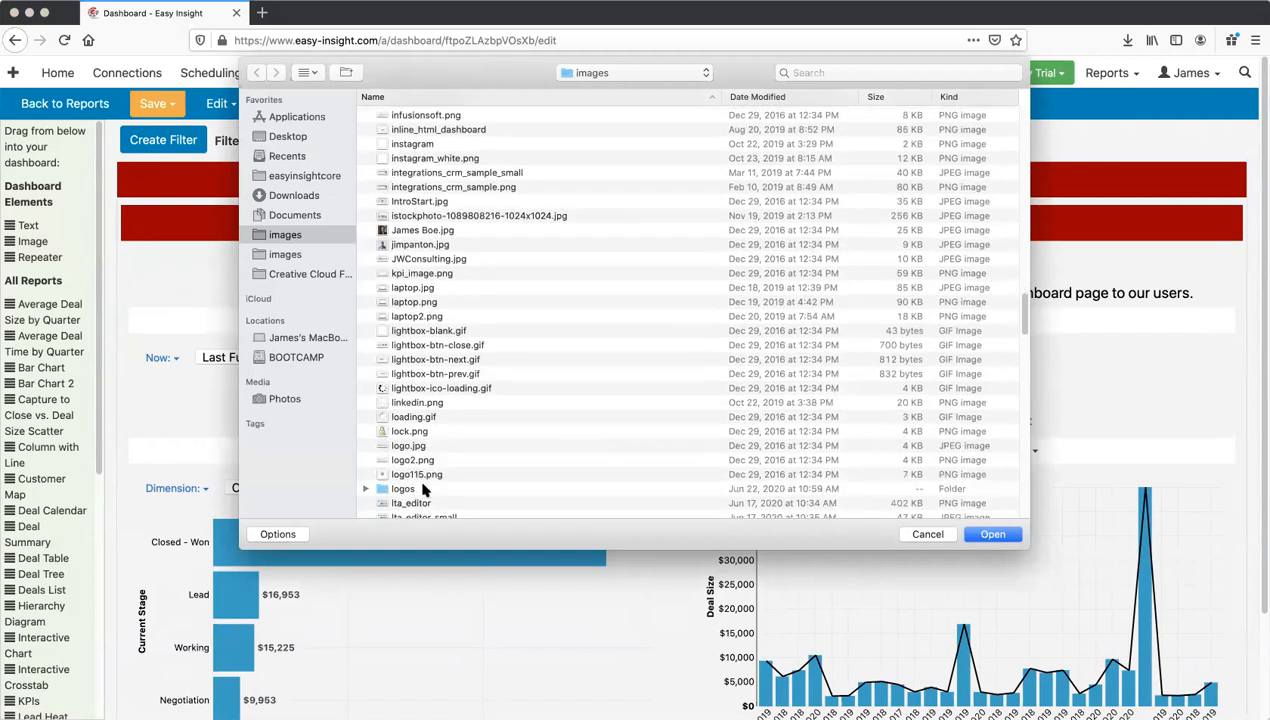
pyautogui.click(430, 474)
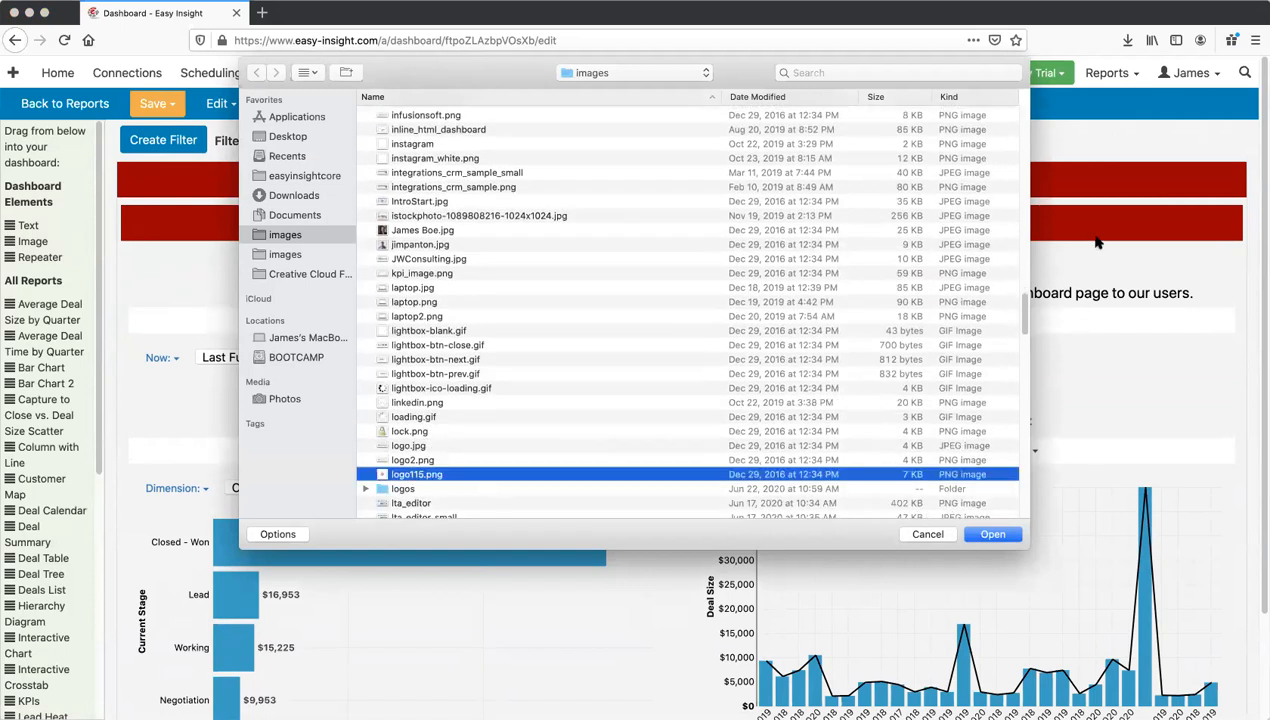
pyautogui.click(992, 534)
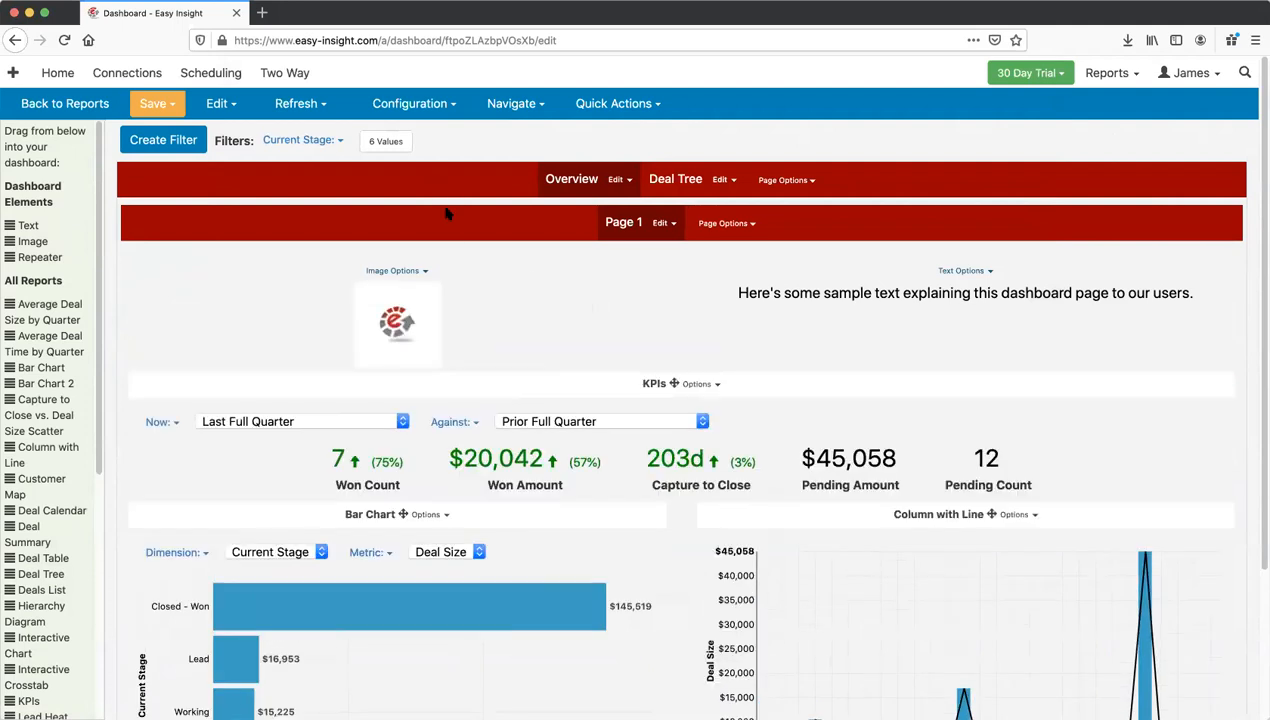
# Step: Save the dashboard and exit editing to the viewer
pyautogui.click(153, 103)
pyautogui.click(170, 130)
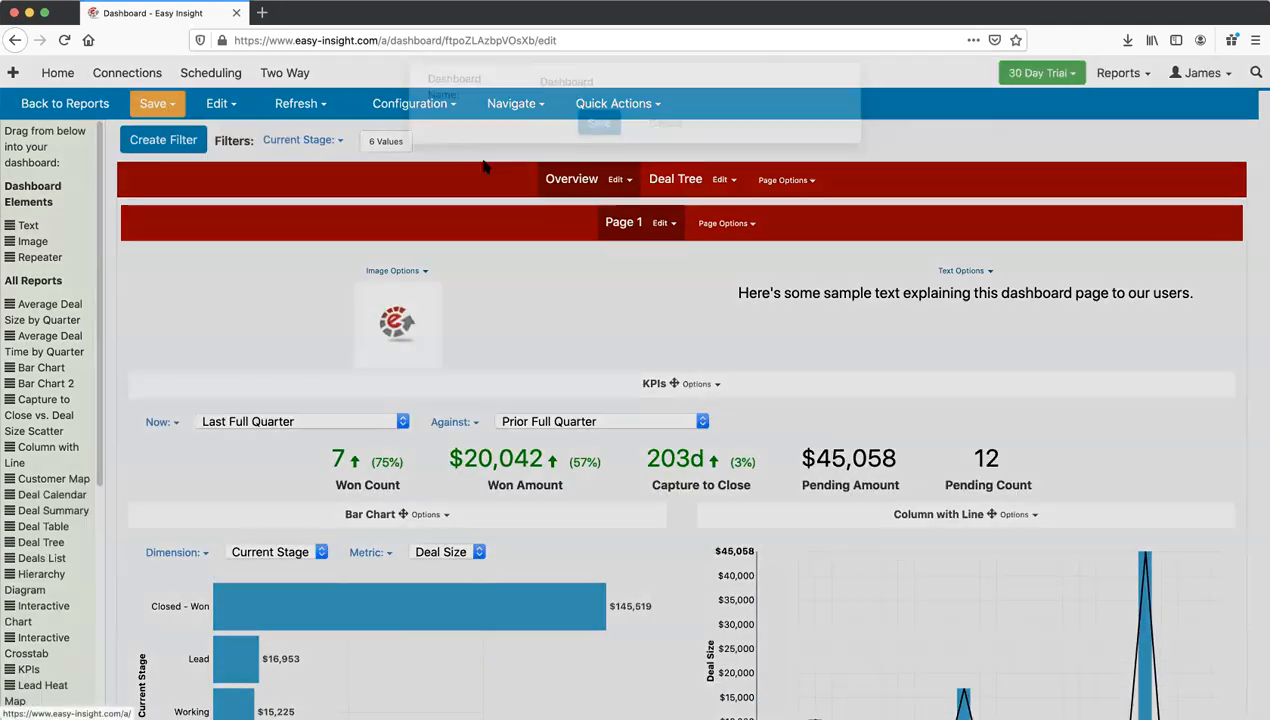
pyautogui.click(598, 138)
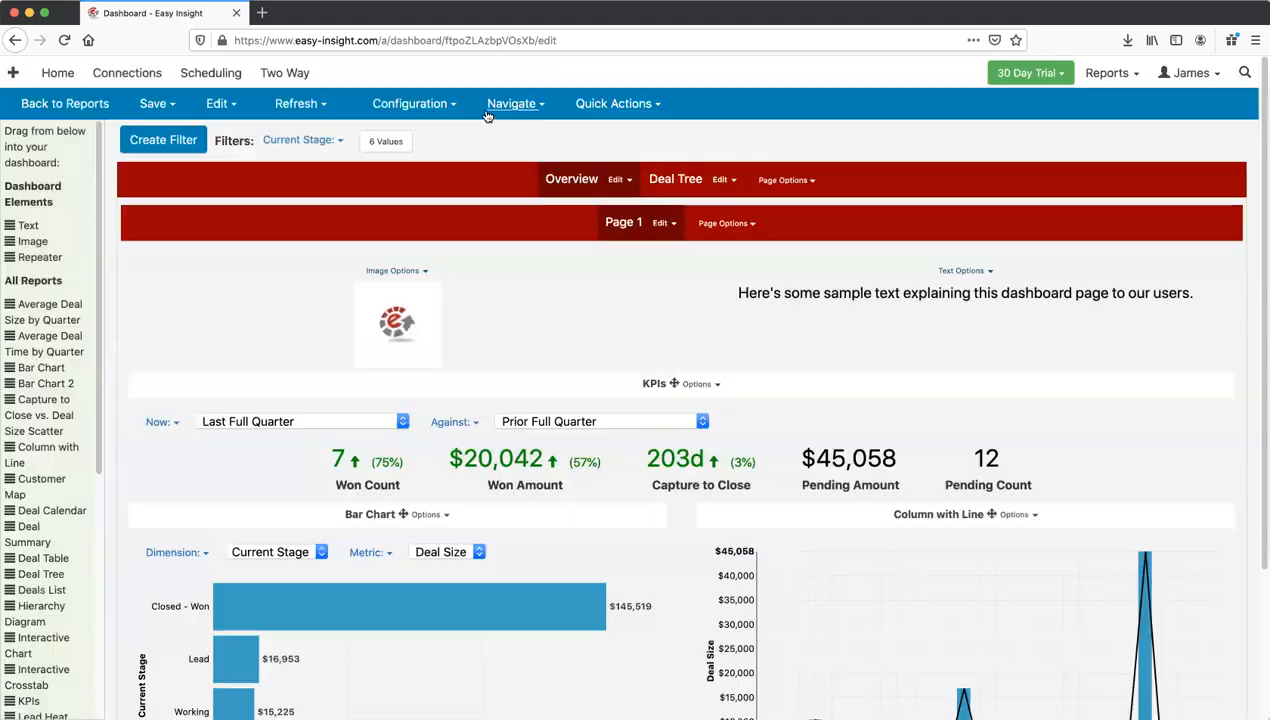
pyautogui.click(489, 110)
pyautogui.click(501, 131)
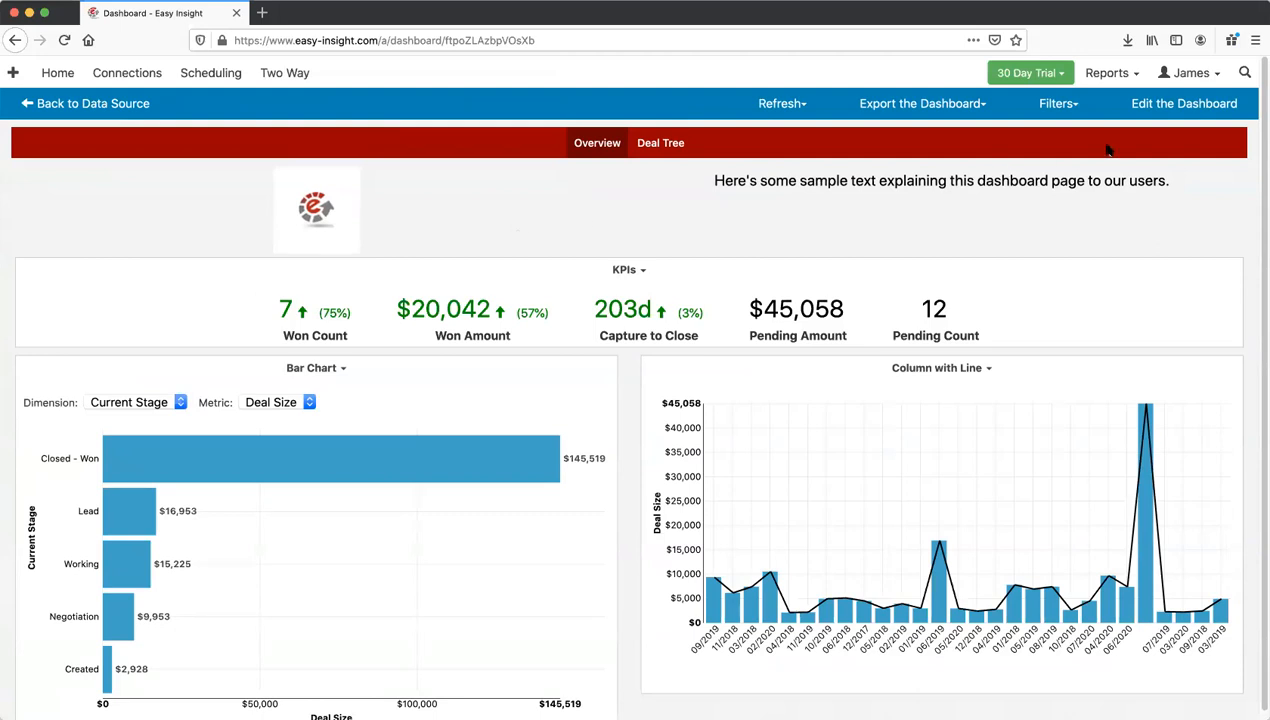
# Step: Reopen the editor, add a page via Page Options, and switch to the New Tab page
pyautogui.click(1174, 105)
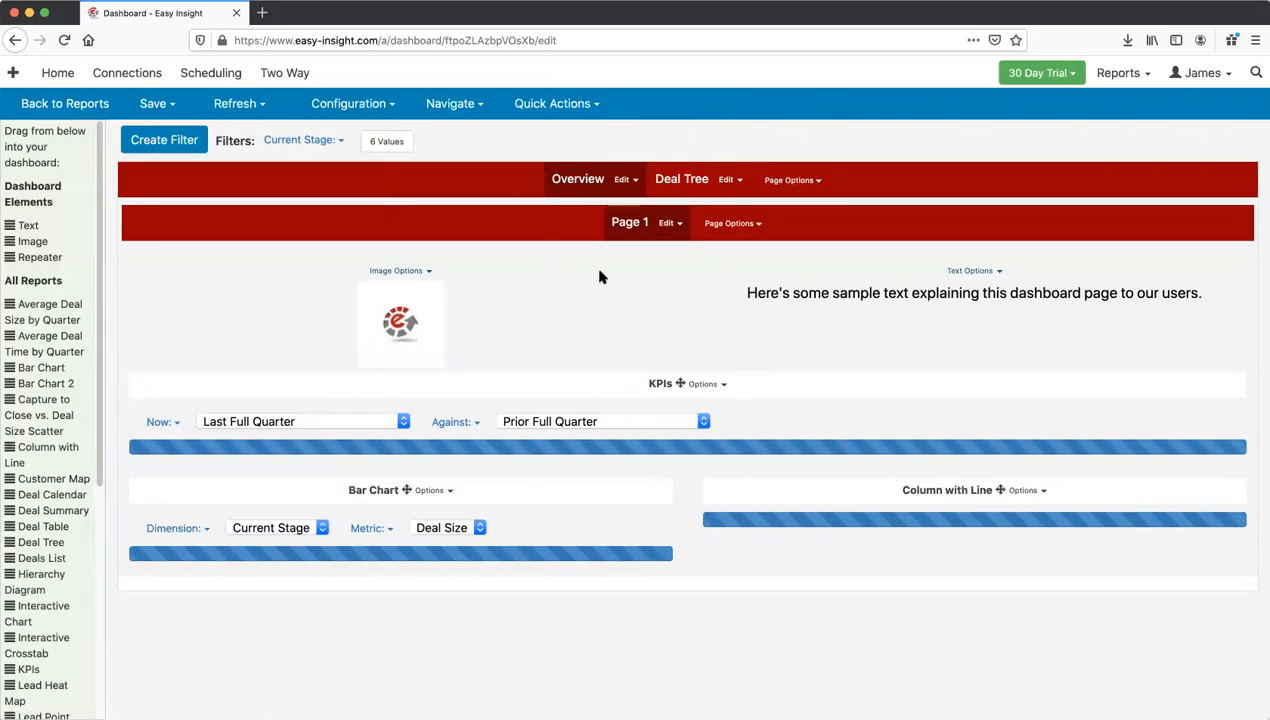
pyautogui.click(760, 188)
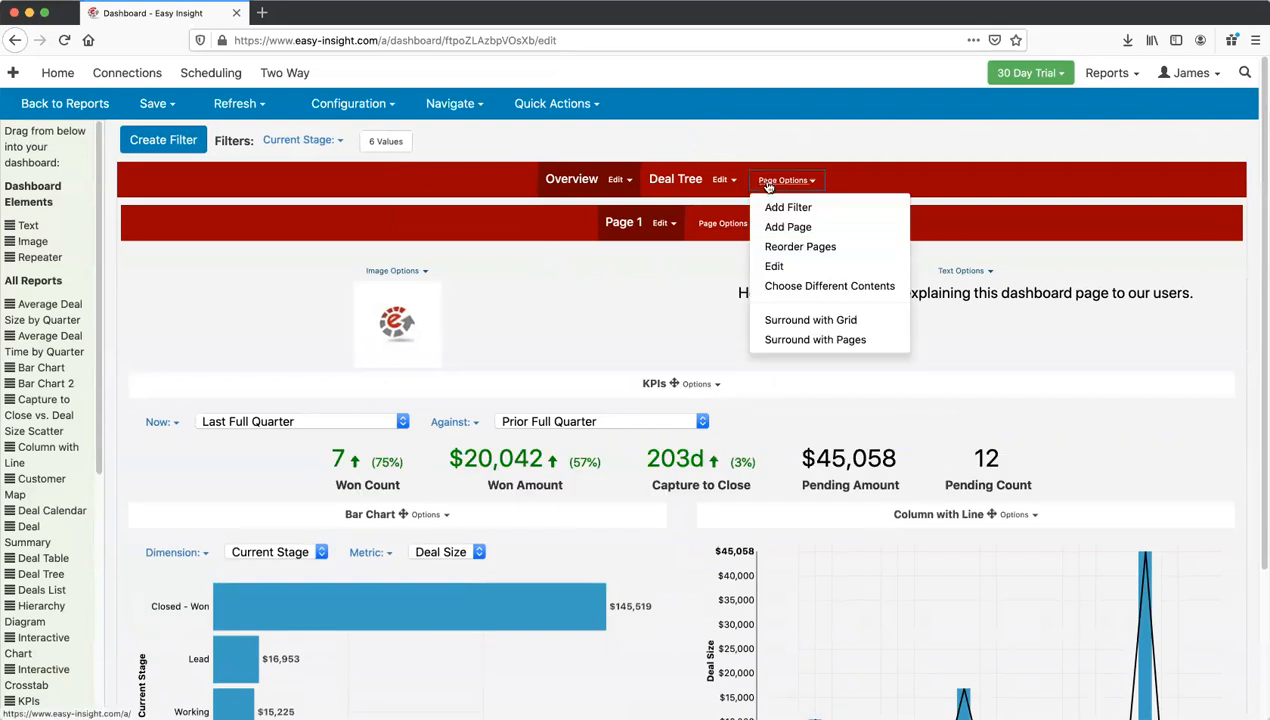
pyautogui.click(788, 230)
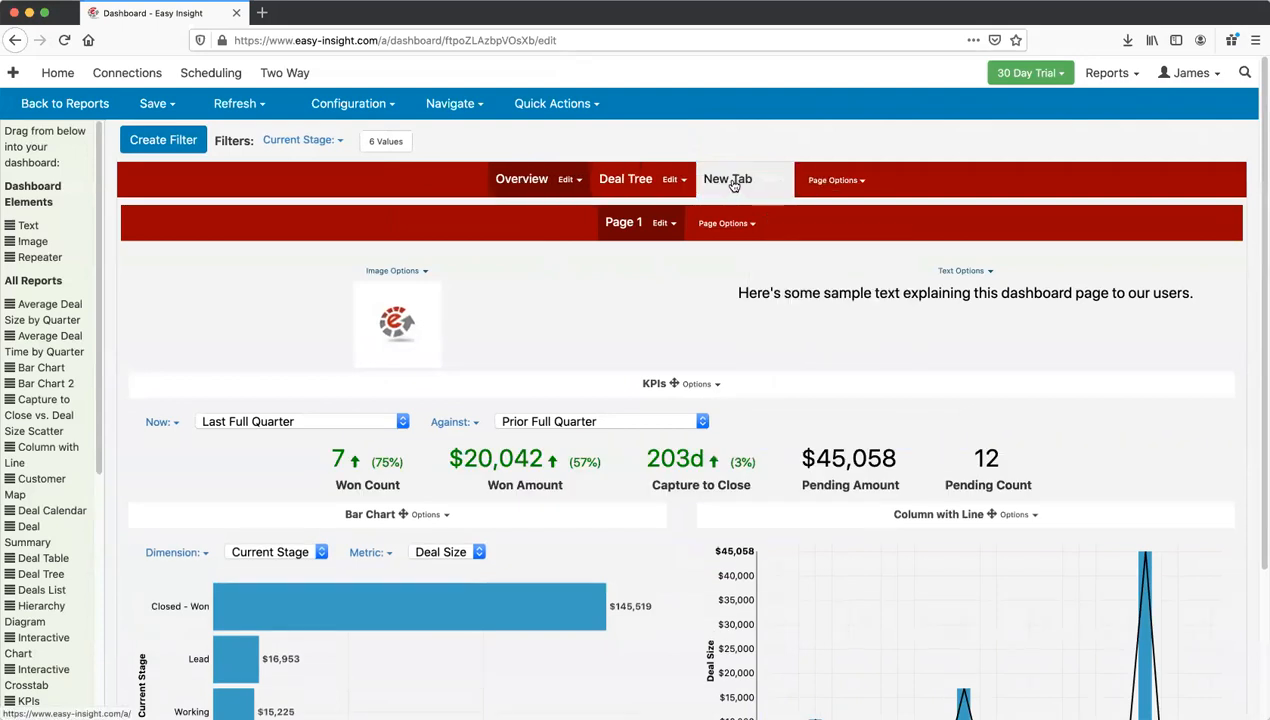
pyautogui.click(733, 183)
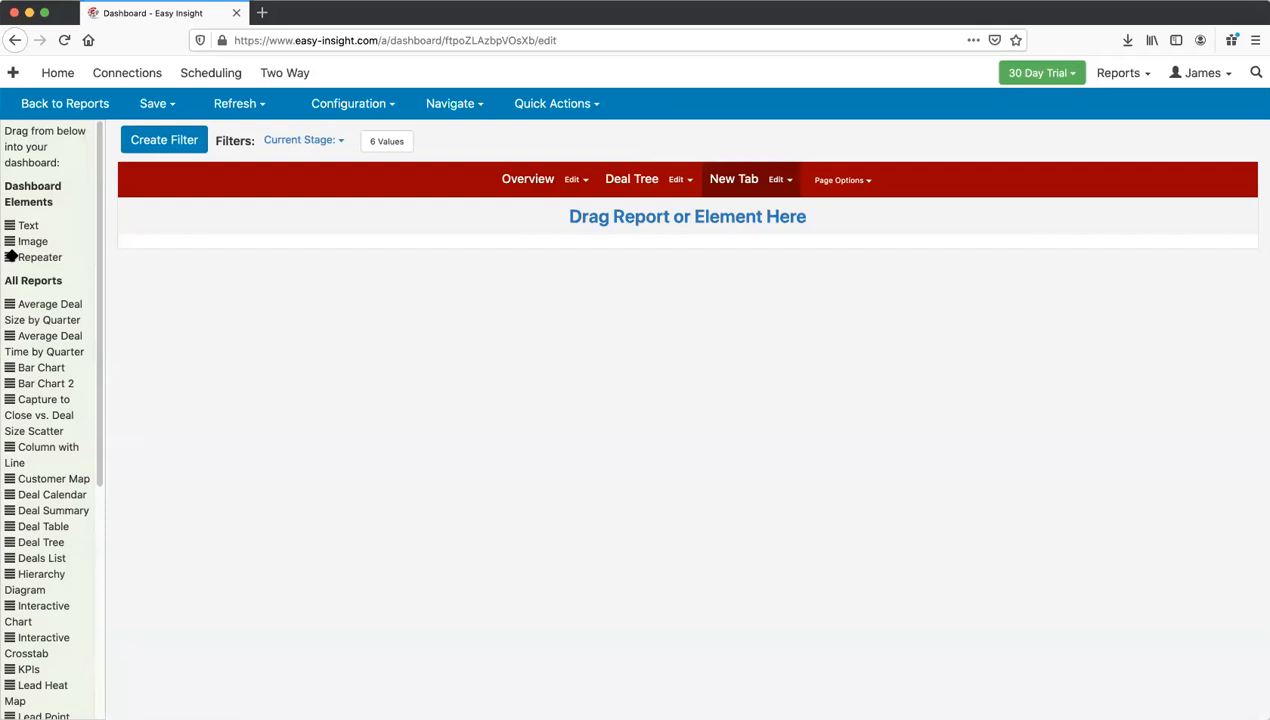
# Step: Drop a repeater onto New Tab set to repeat the Column with Line report
pyautogui.moveTo(10, 256); pyautogui.dragTo(247, 217)
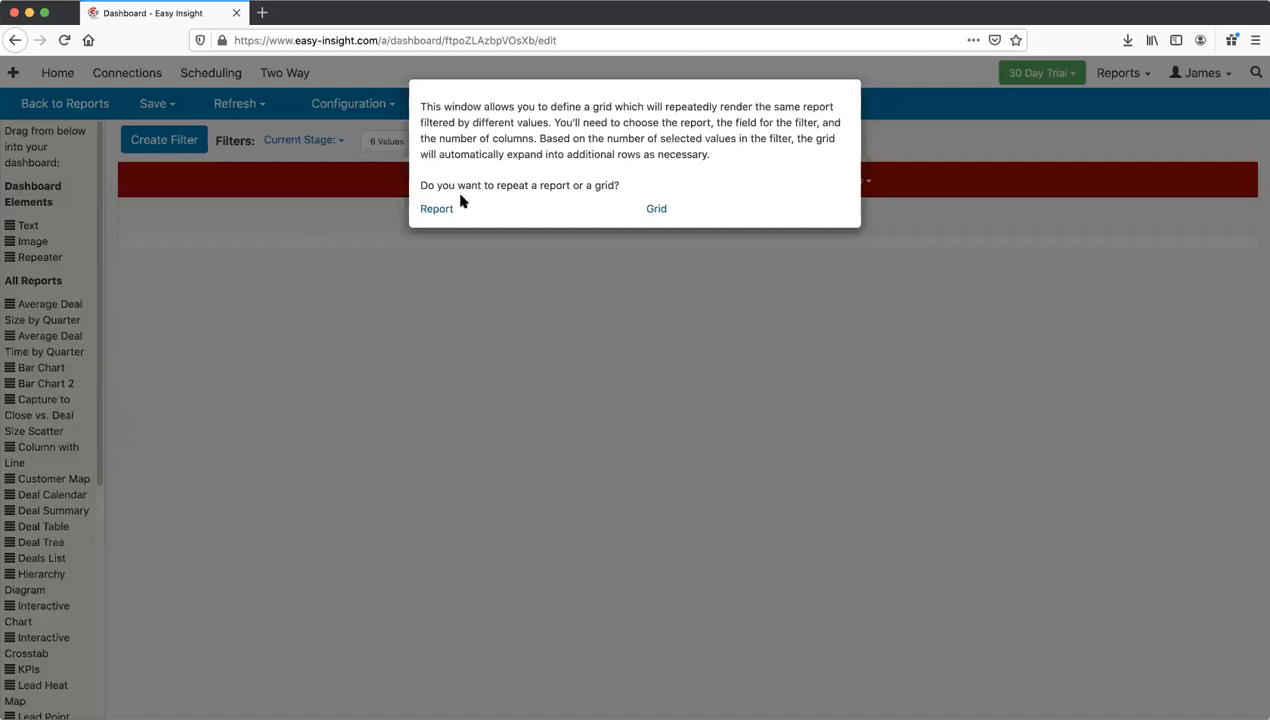
pyautogui.click(444, 212)
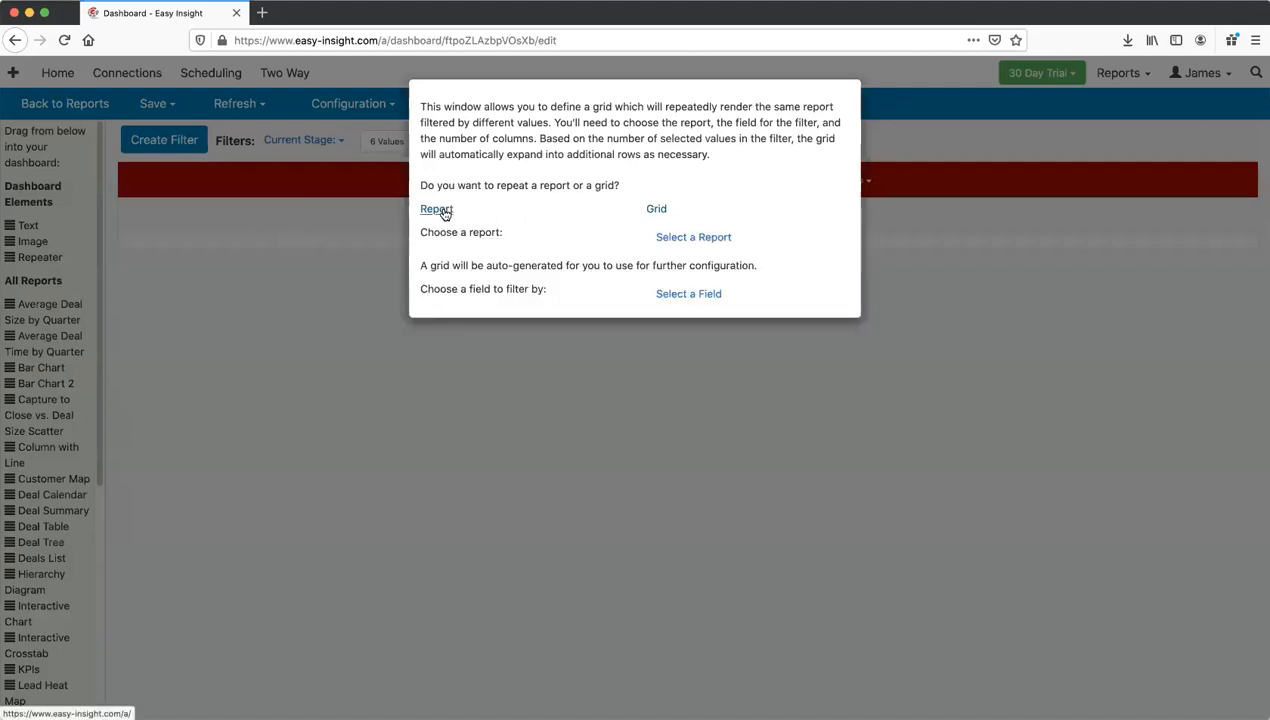
pyautogui.click(674, 240)
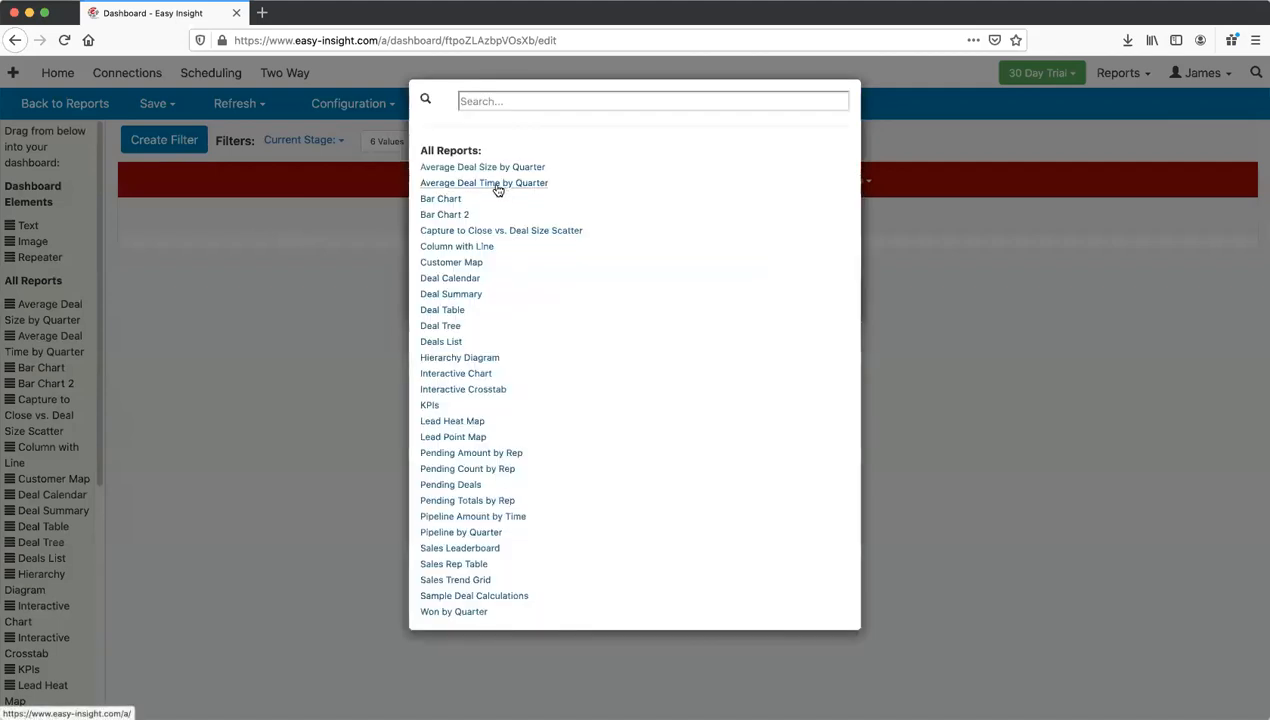
pyautogui.click(477, 248)
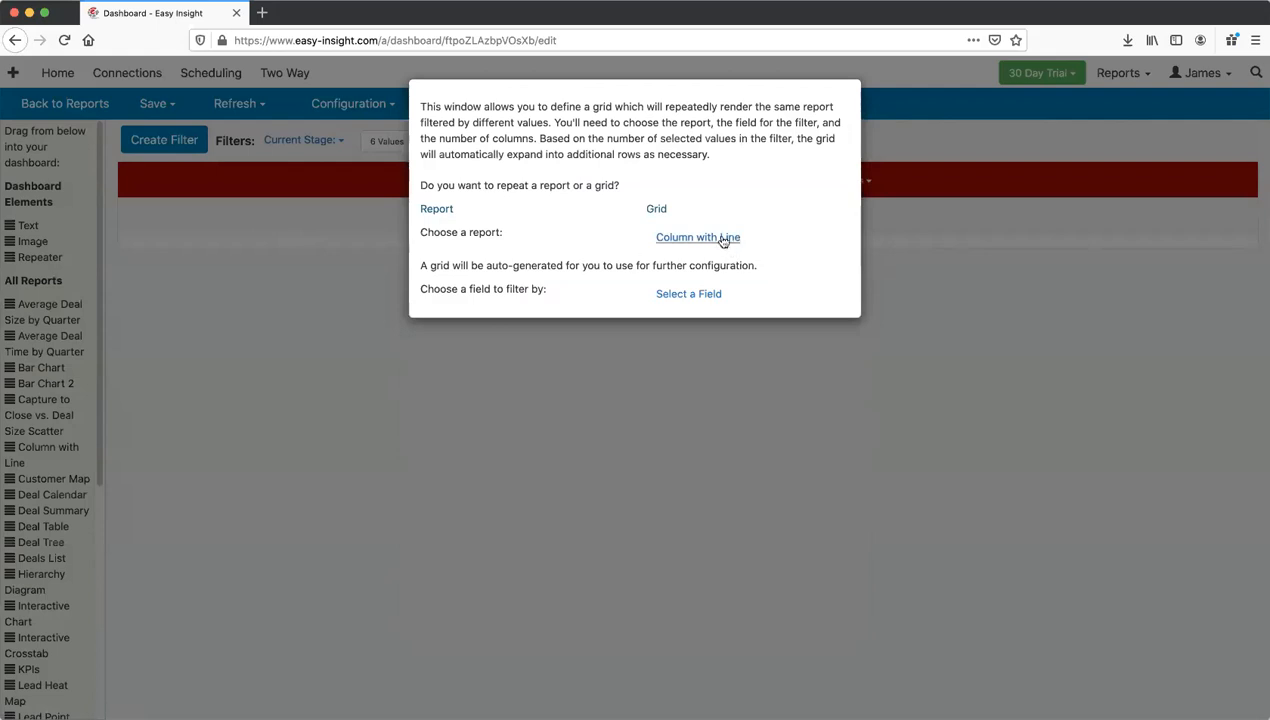
# Step: Repeat it per Sales Rep in 2 columns, create the grid, and save the dashboard
pyautogui.click(700, 294)
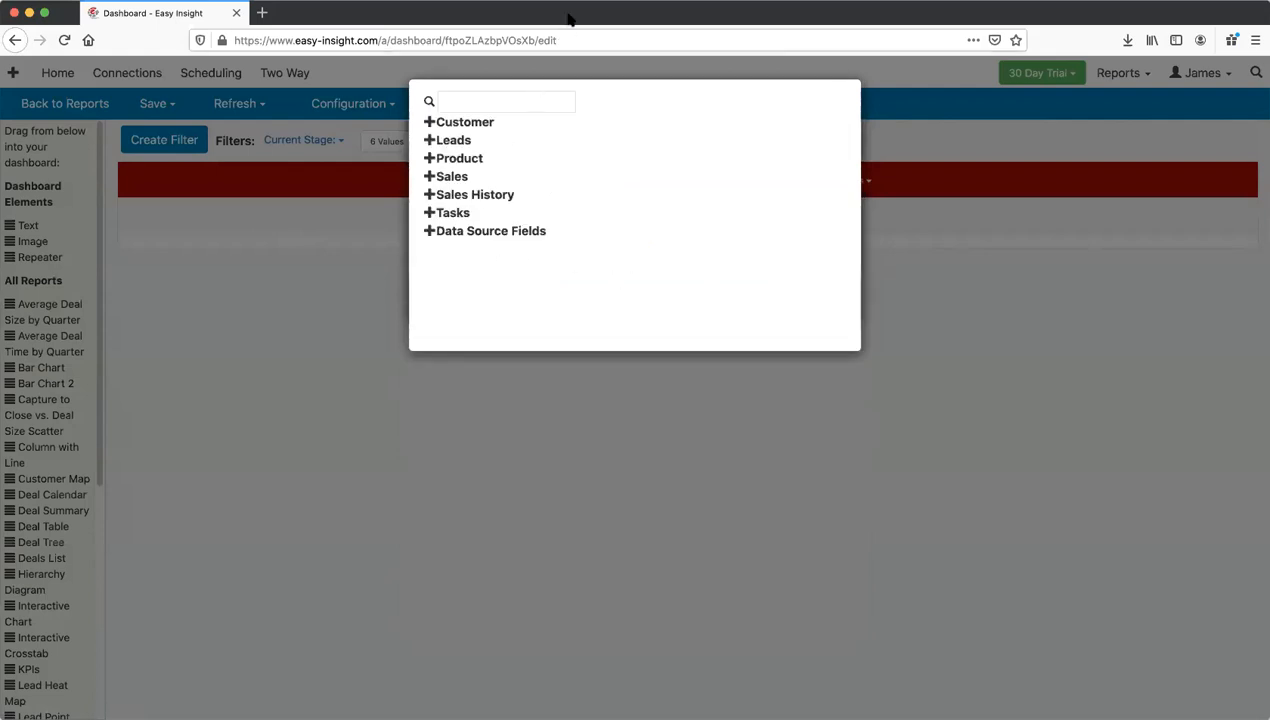
pyautogui.click(451, 178)
pyautogui.scroll(-10, 465, 244)
pyautogui.scroll(-3, 469, 265)
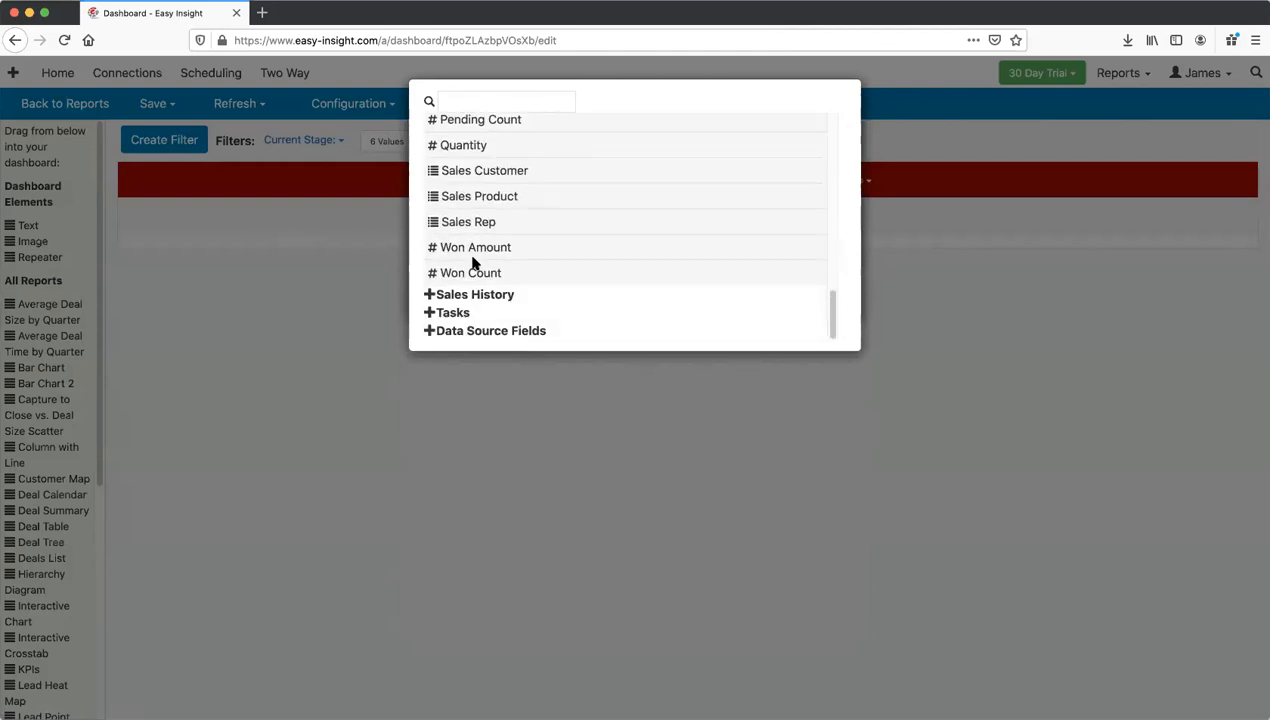
pyautogui.click(466, 221)
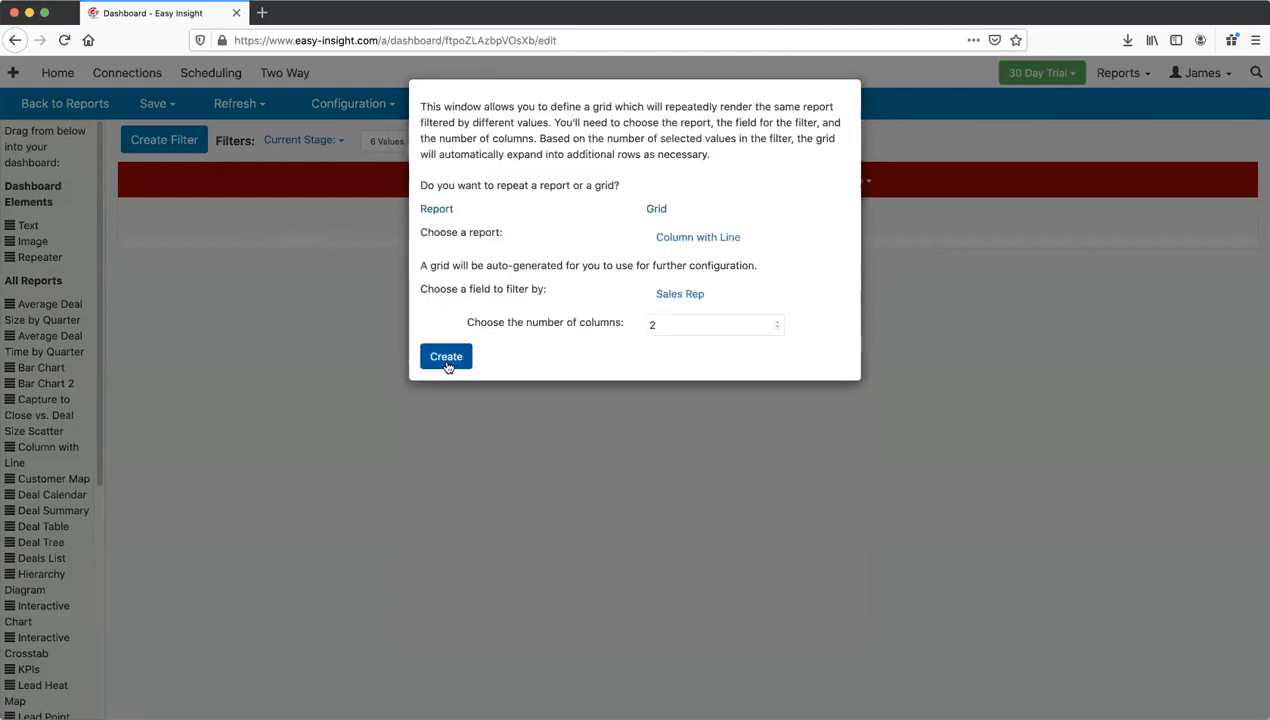
pyautogui.click(683, 327)
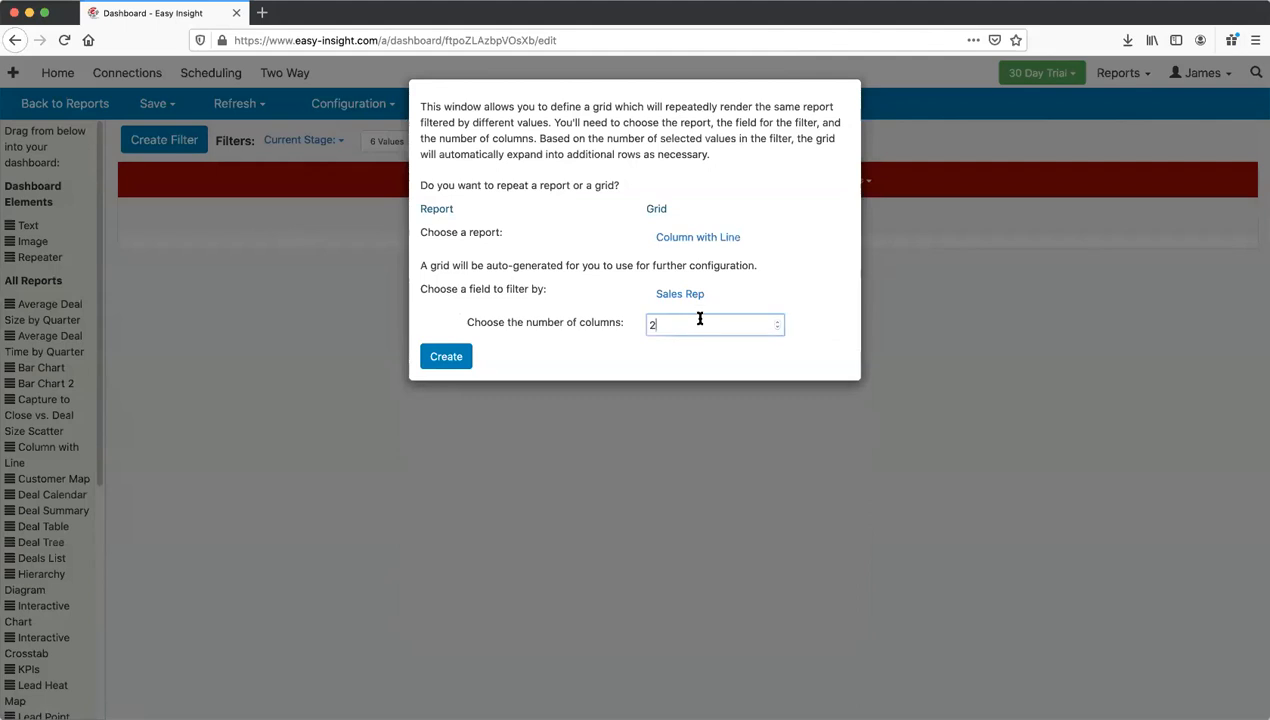
pyautogui.click(446, 356)
pyautogui.click(165, 116)
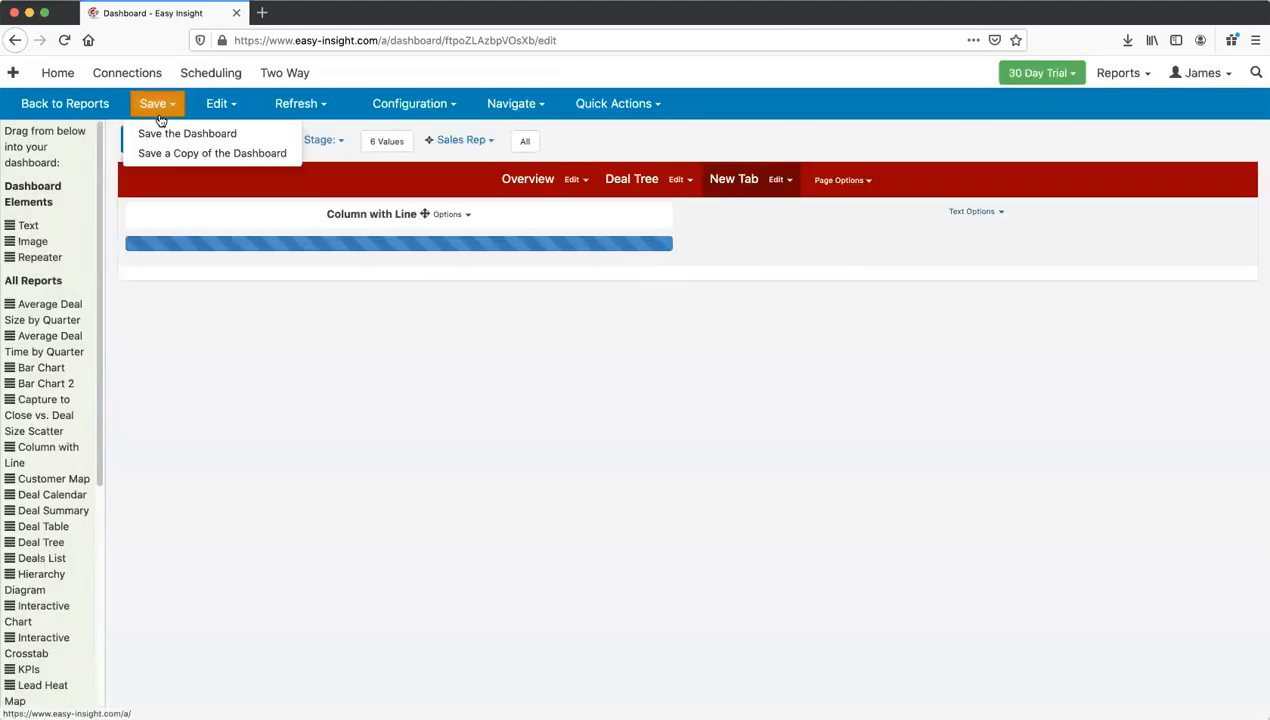
pyautogui.click(165, 131)
# Step: Confirm the save, view New Tab and Overview as an end user, then reopen the editor
pyautogui.click(599, 140)
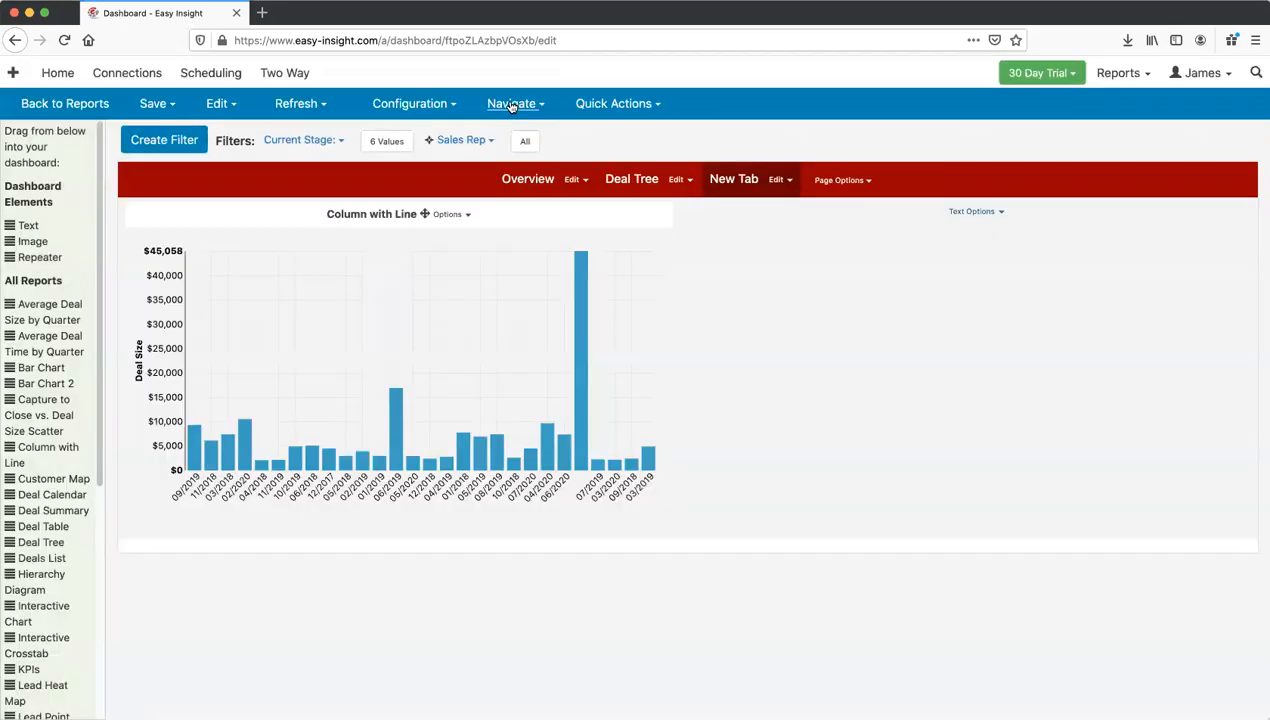
pyautogui.click(511, 104)
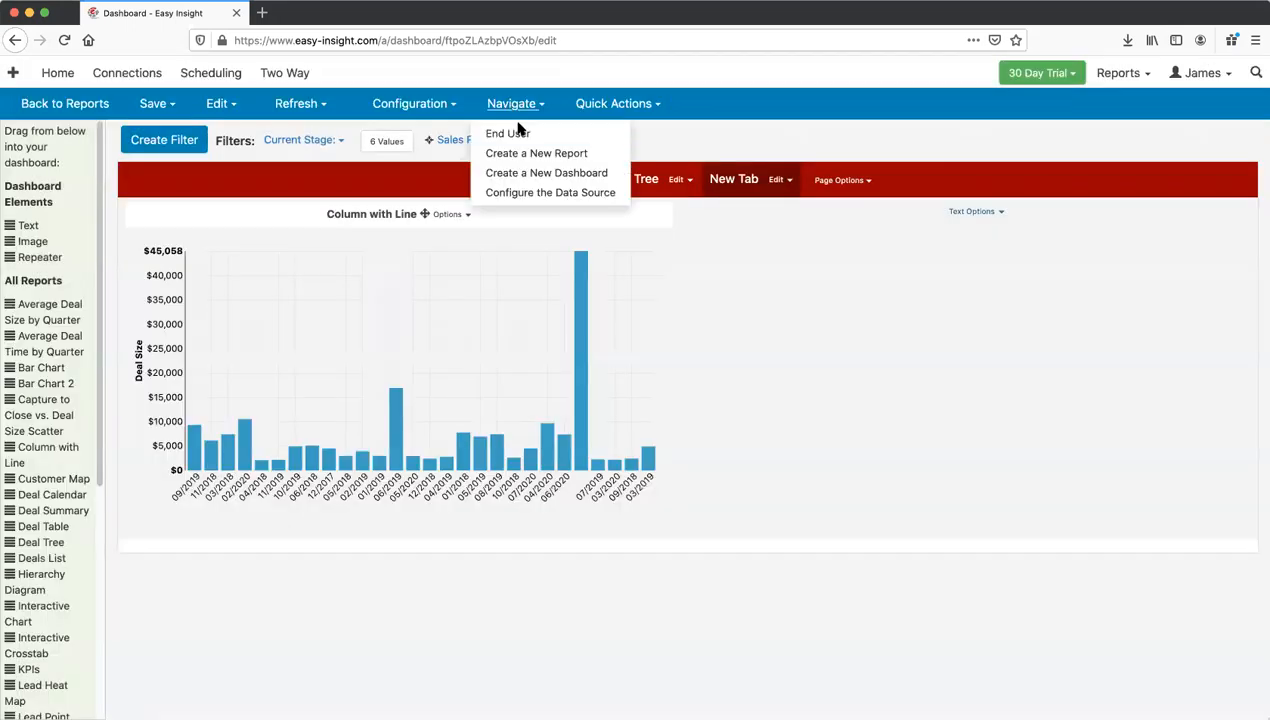
pyautogui.click(515, 131)
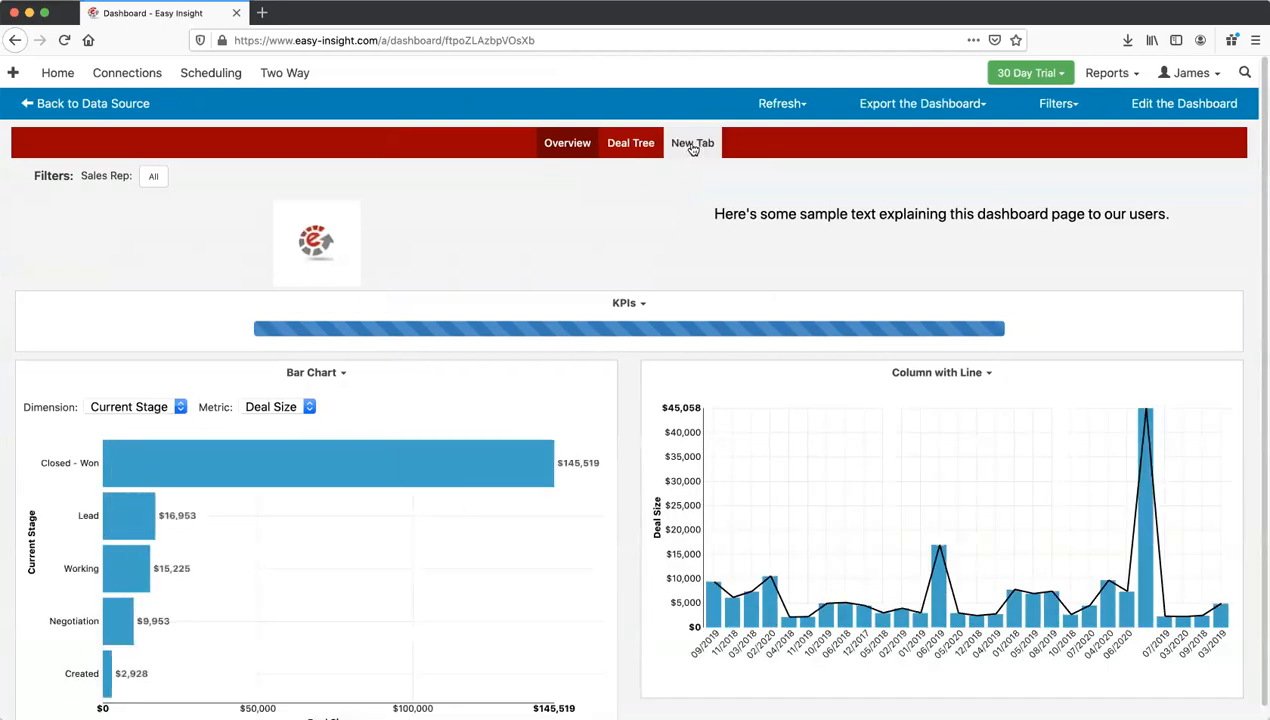
pyautogui.click(694, 150)
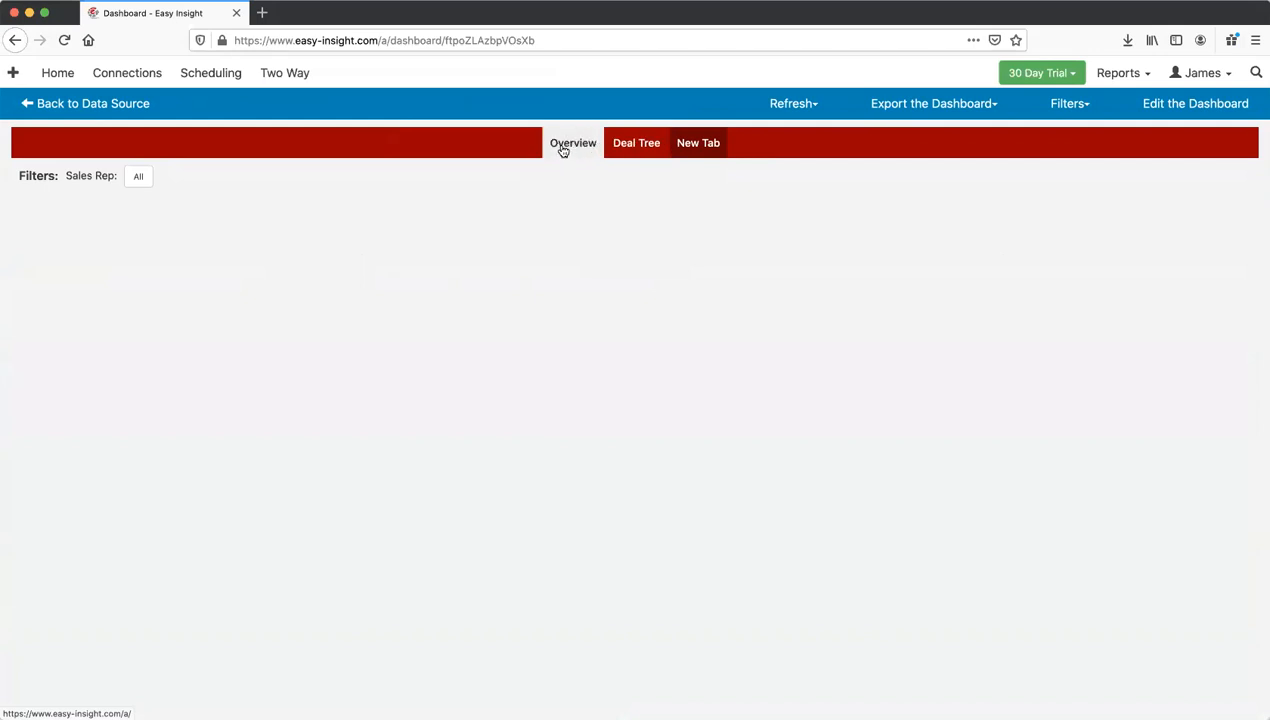
pyautogui.click(563, 149)
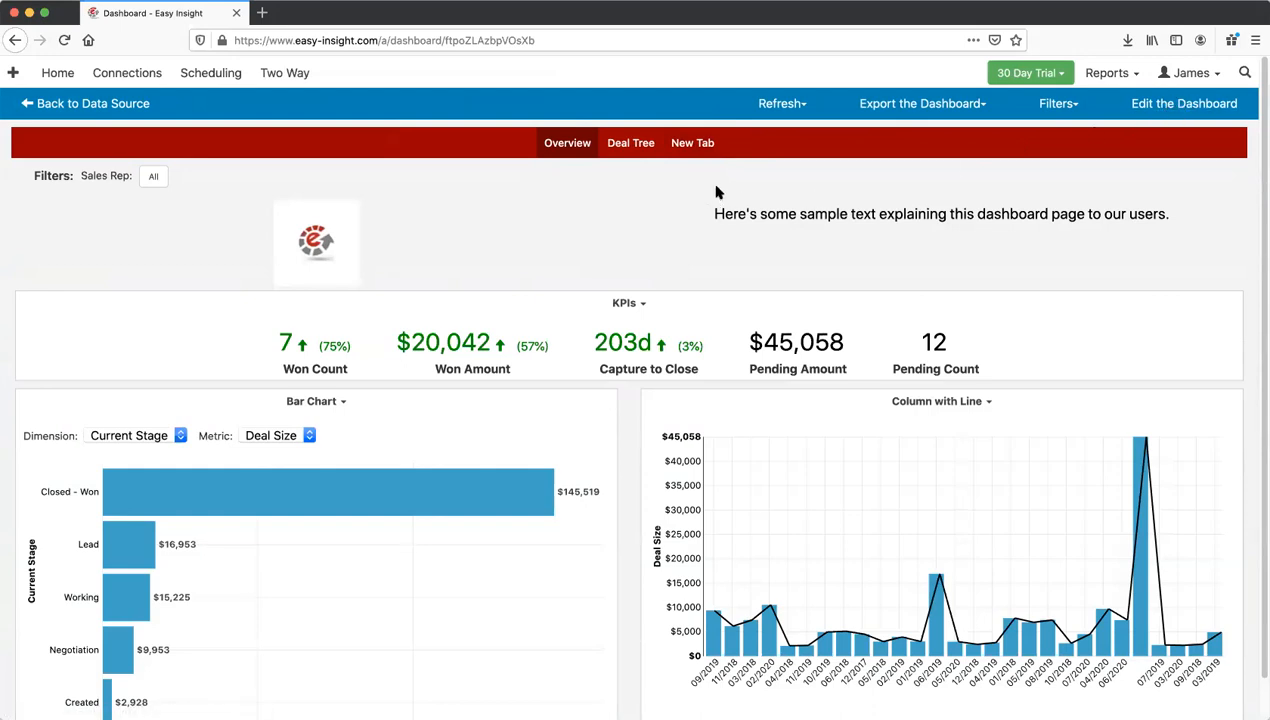
pyautogui.click(1137, 110)
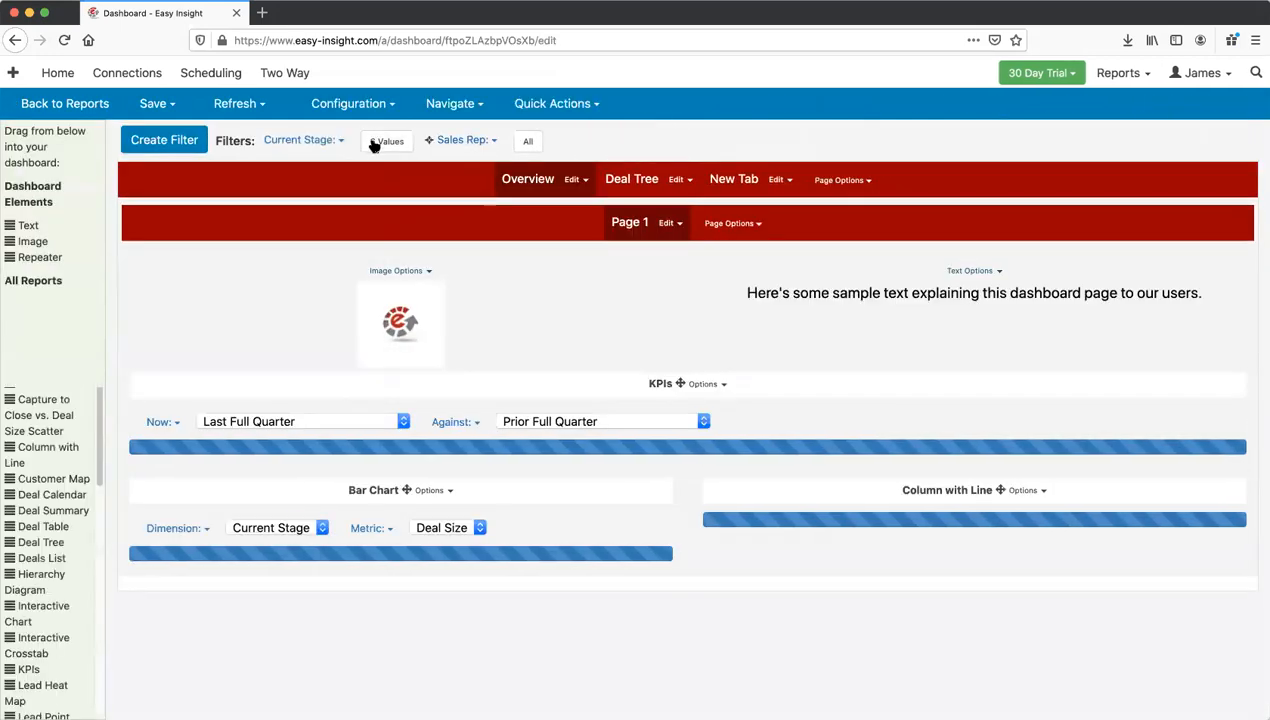
# Step: Restore the dashboard to revision 10 from Version History, dropping the New Tab page
pyautogui.click(356, 110)
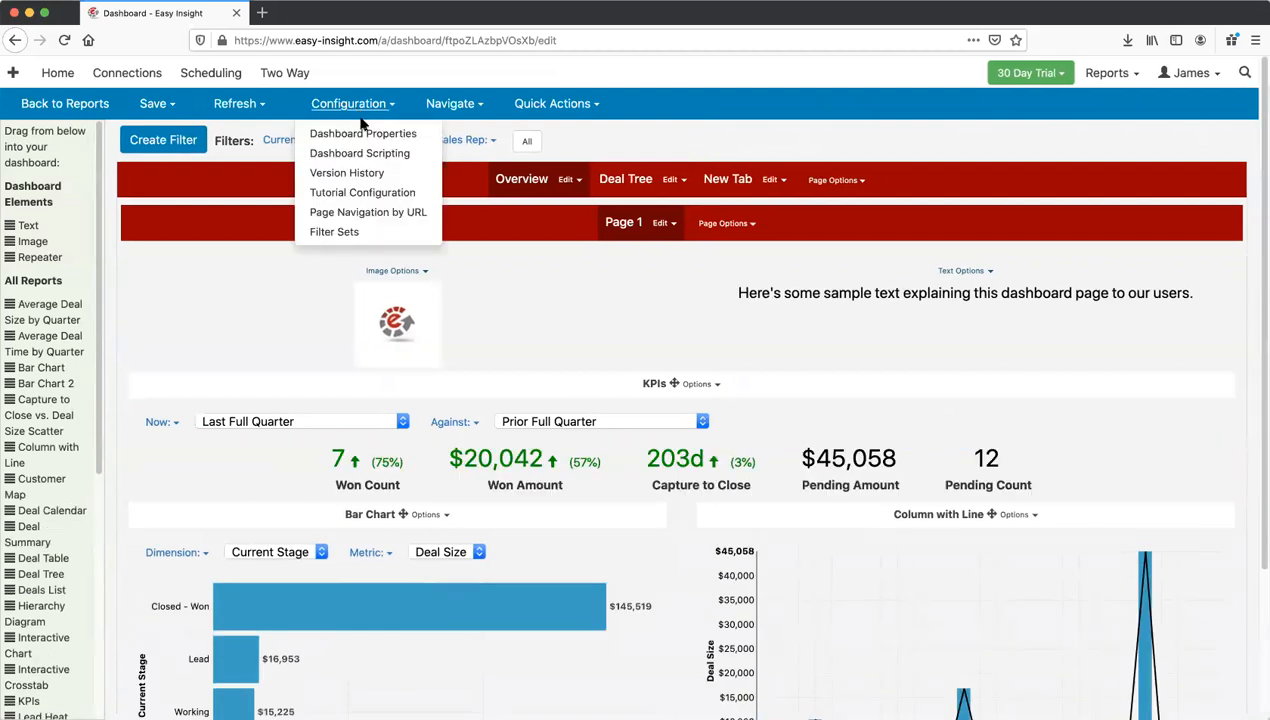
pyautogui.click(348, 173)
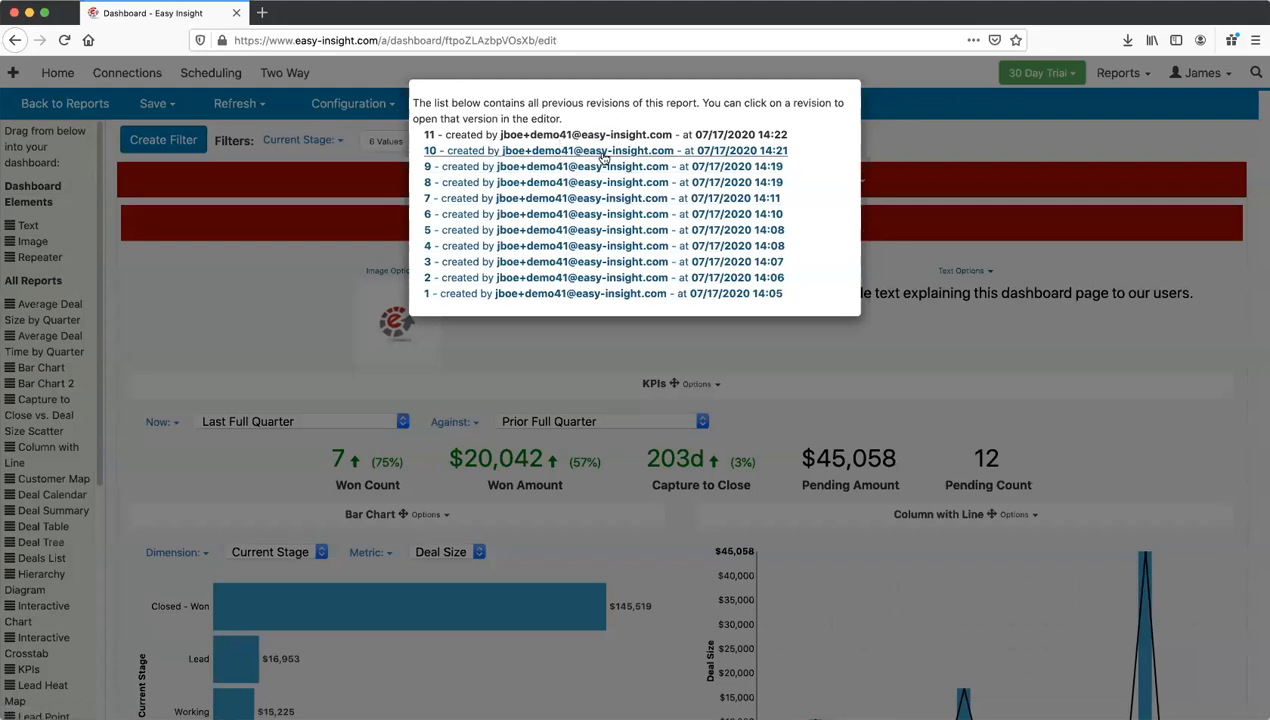
pyautogui.click(580, 155)
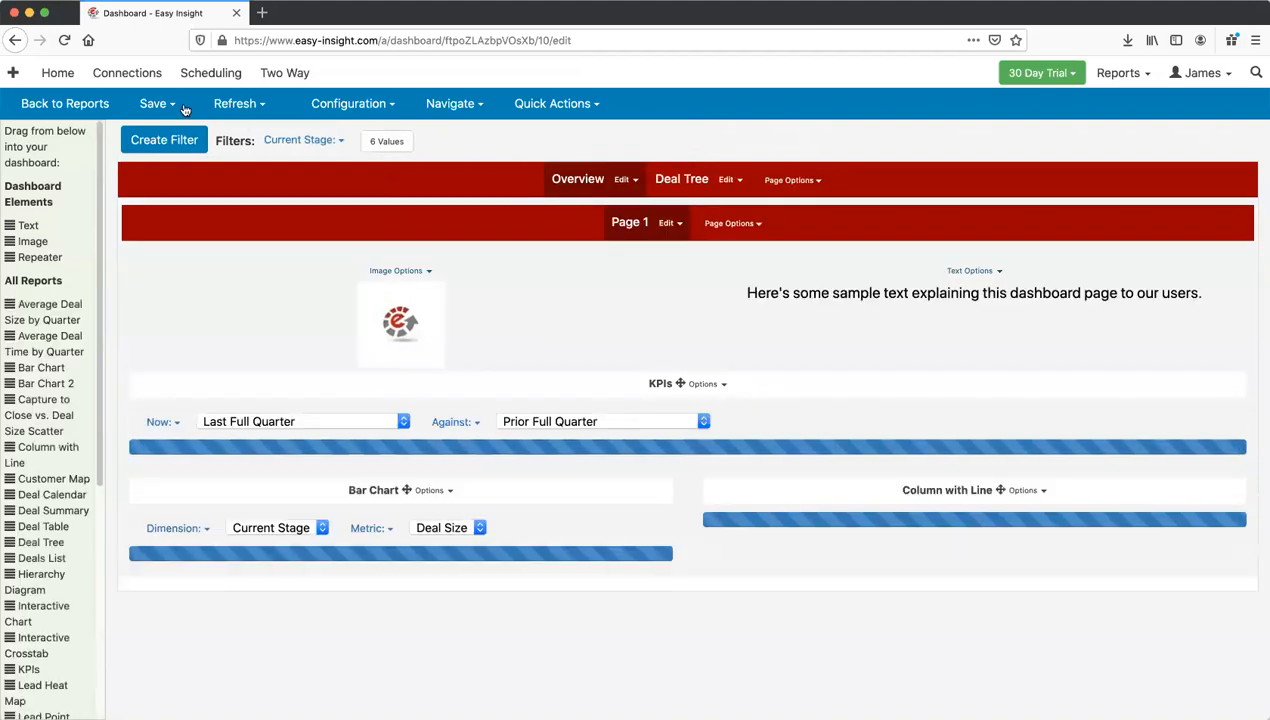
# Step: Save the restored dashboard under the name Dashboard
pyautogui.click(164, 105)
pyautogui.click(172, 134)
pyautogui.click(601, 134)
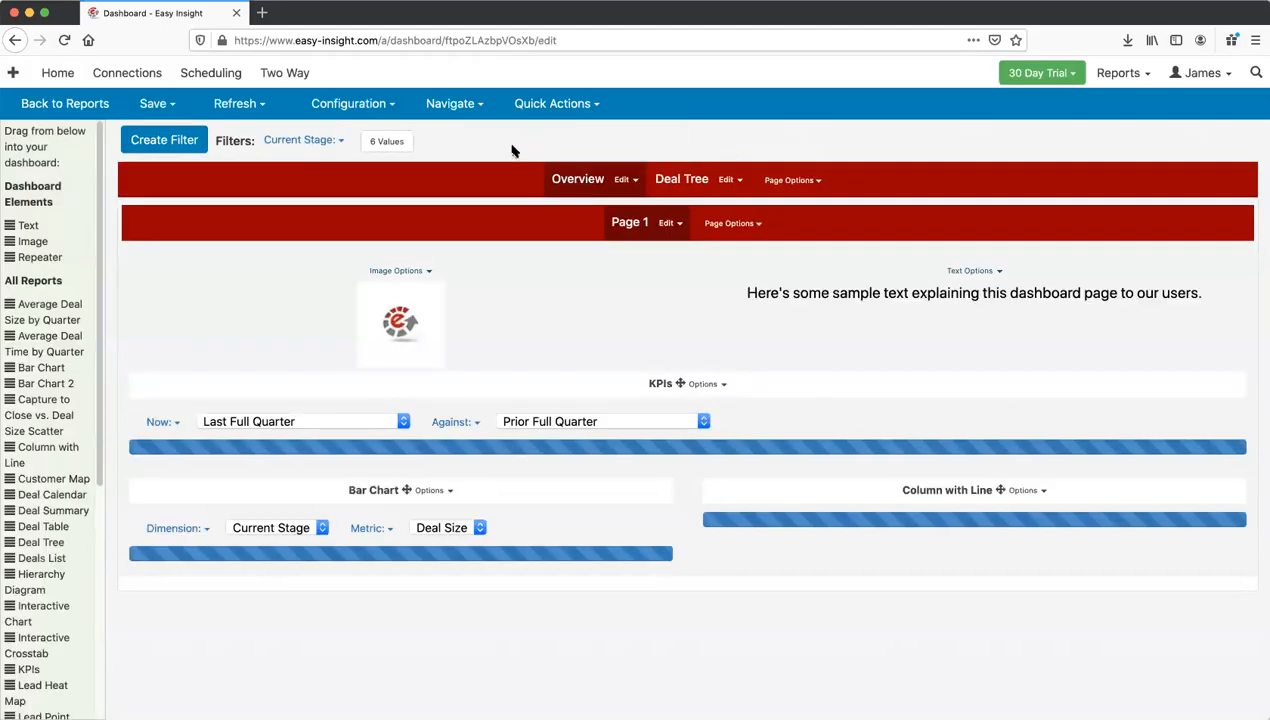
pyautogui.click(353, 106)
pyautogui.click(353, 106)
pyautogui.click(353, 106)
pyautogui.click(355, 130)
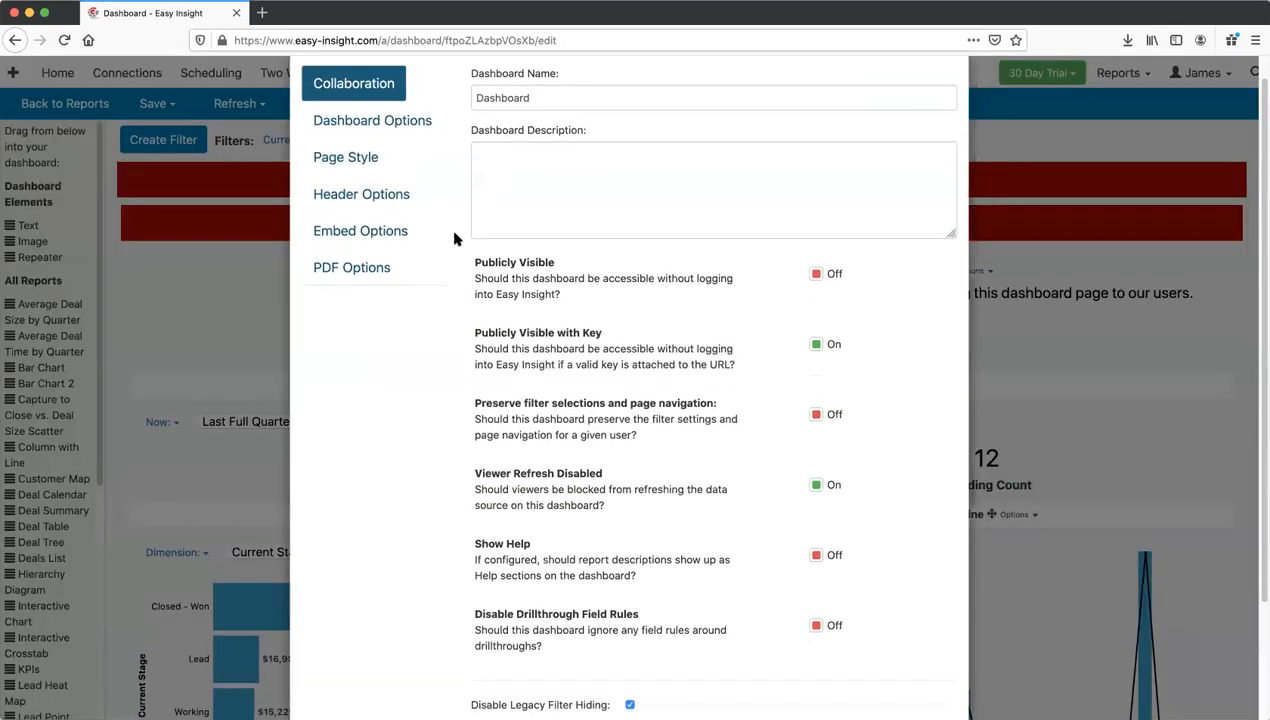
pyautogui.click(372, 152)
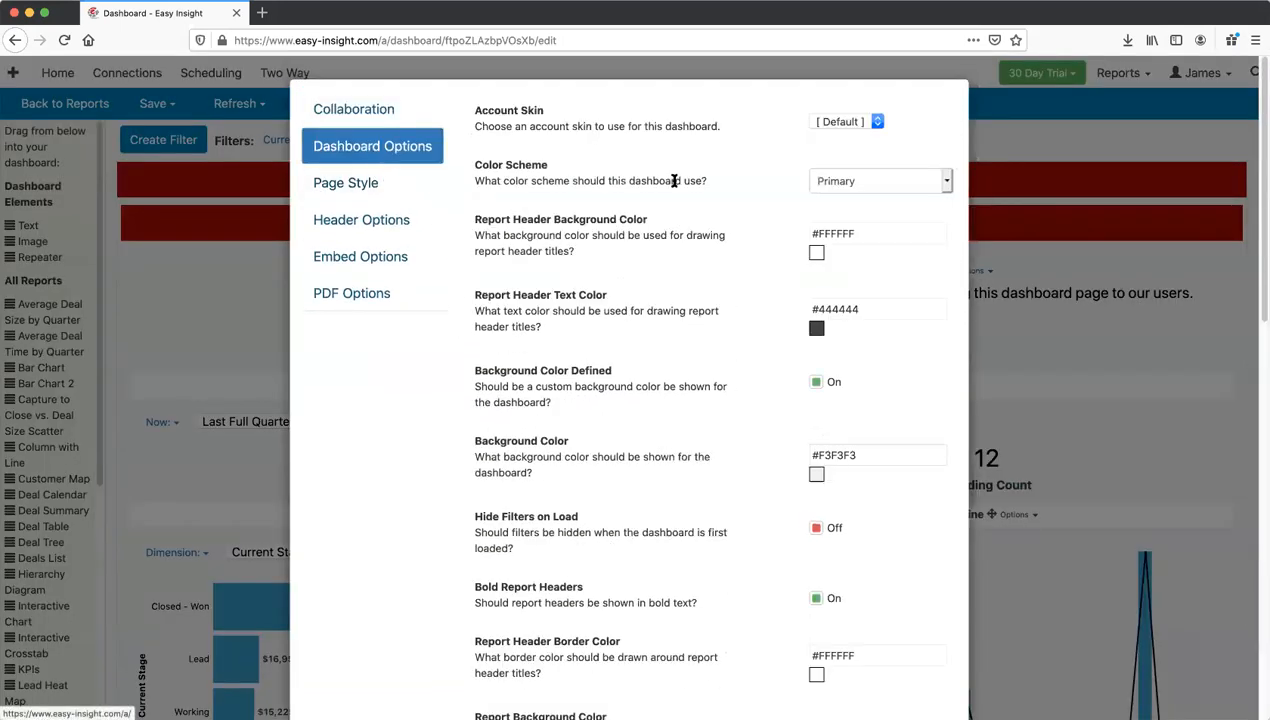
pyautogui.scroll(-5, 678, 182)
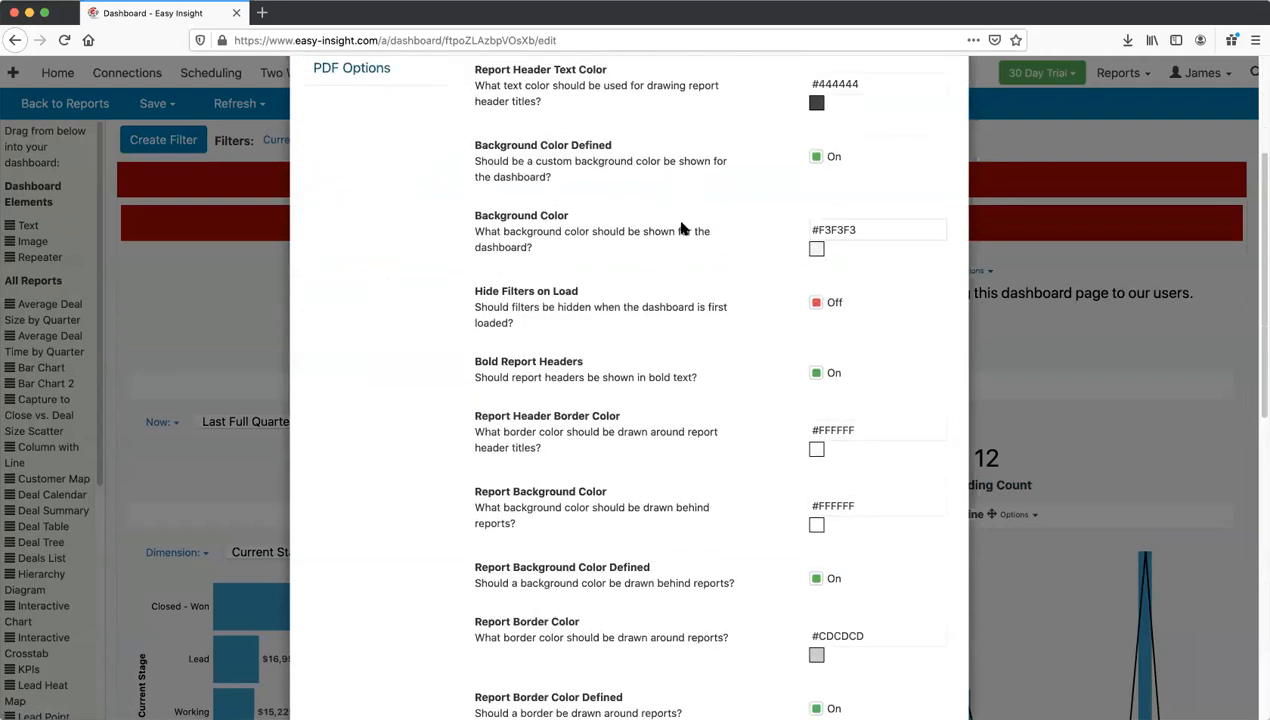
pyautogui.scroll(5, 680, 228)
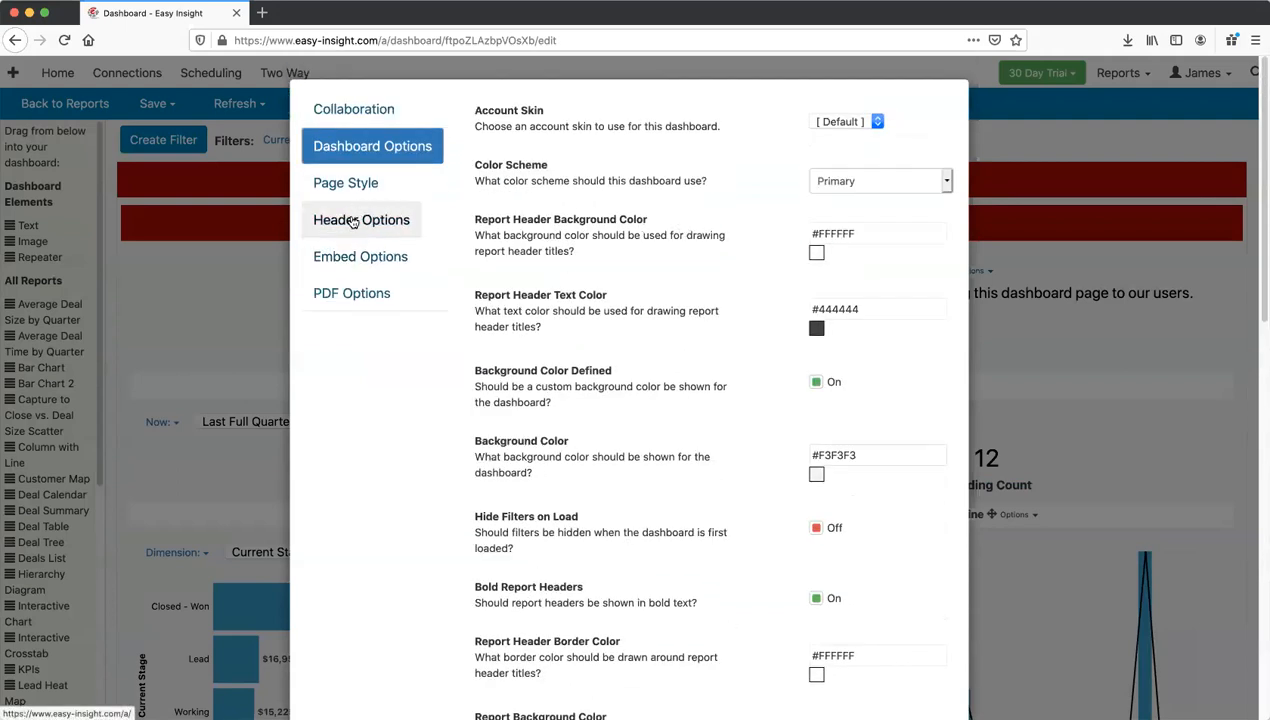
pyautogui.click(352, 222)
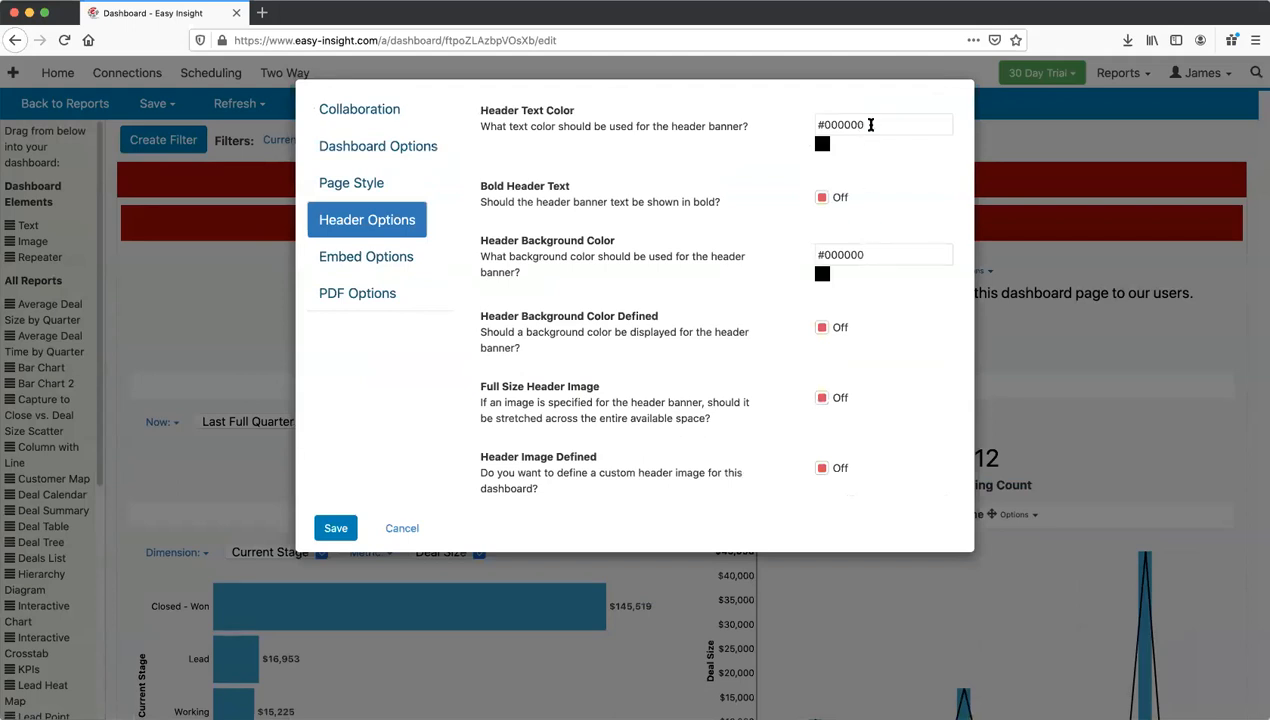
pyautogui.click(391, 258)
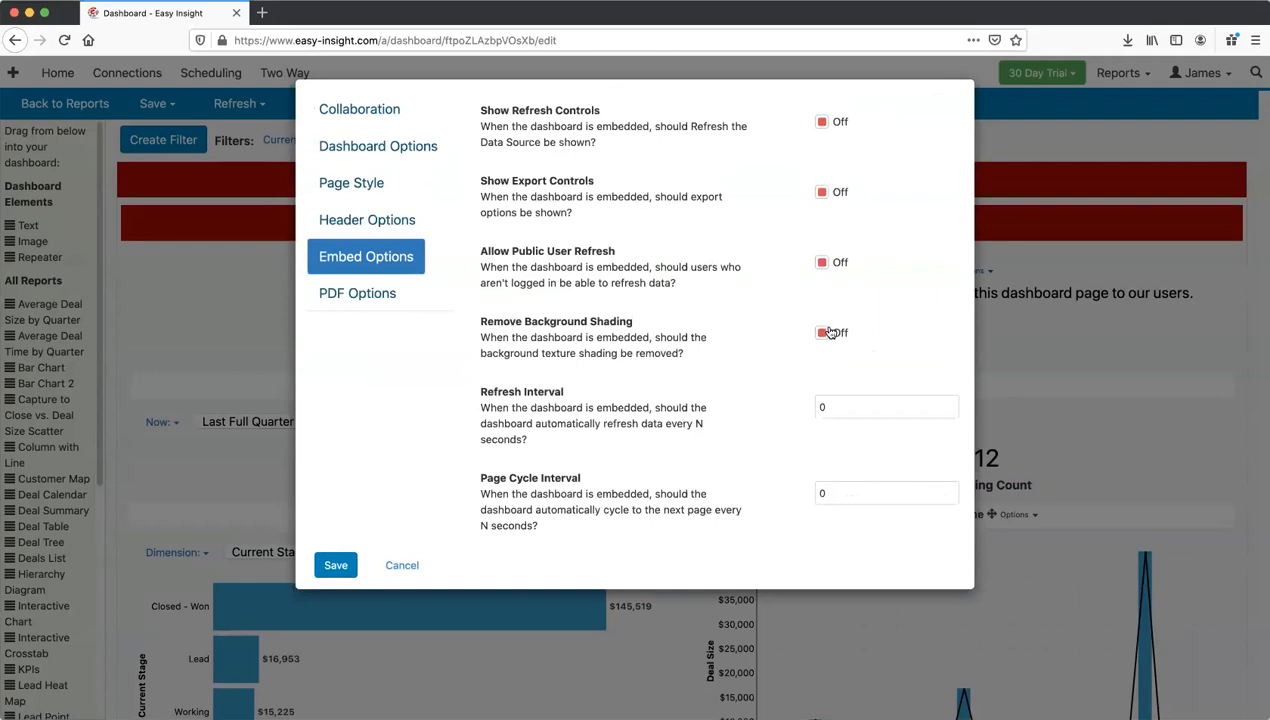
pyautogui.click(835, 416)
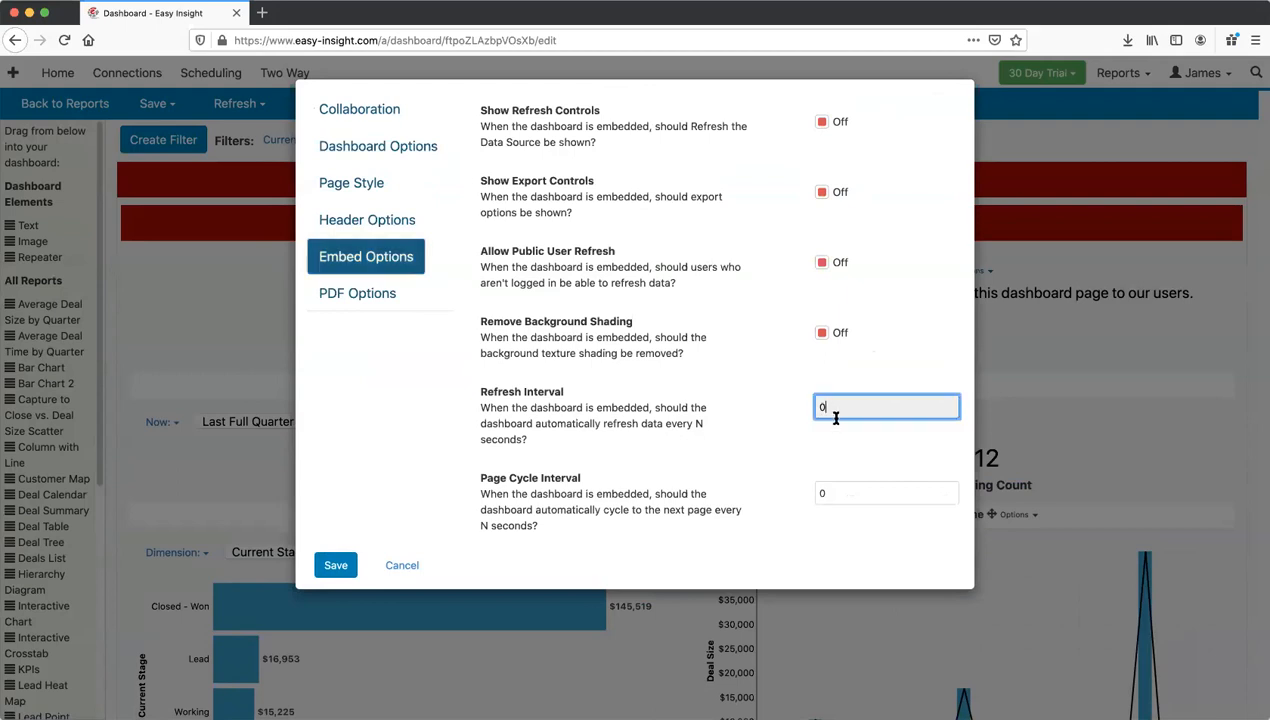
pyautogui.click(838, 491)
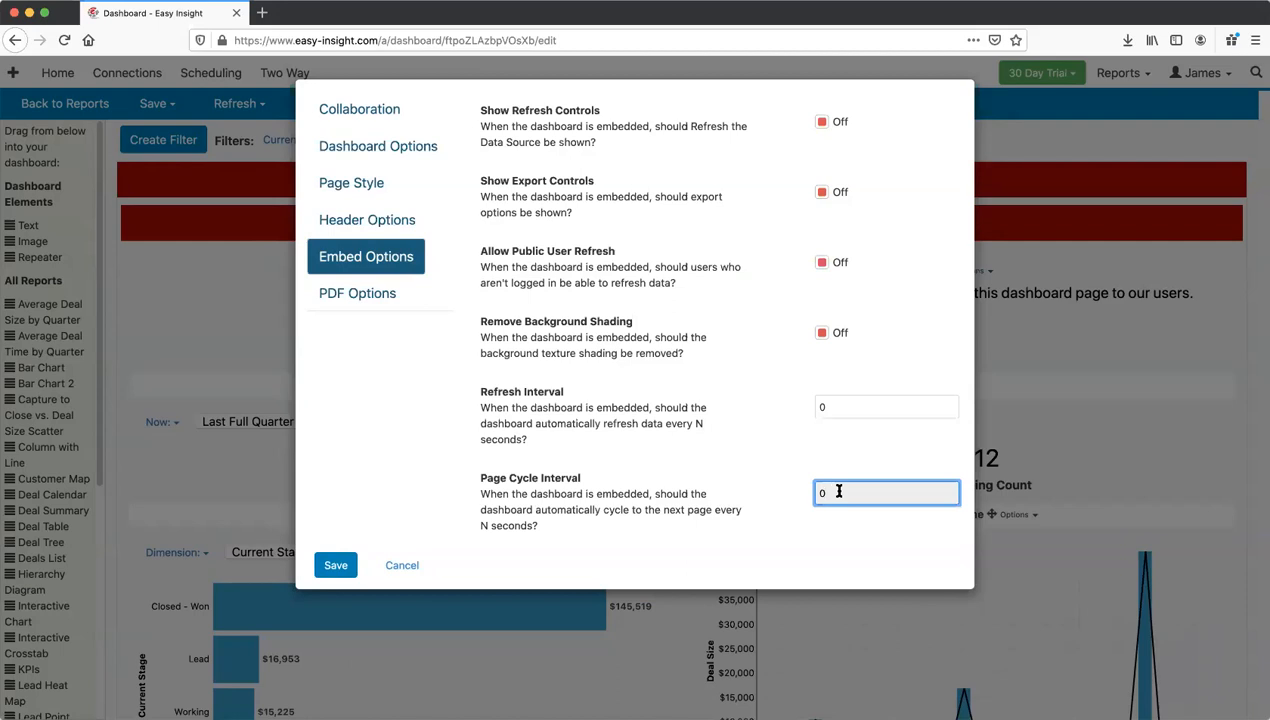
pyautogui.click(411, 565)
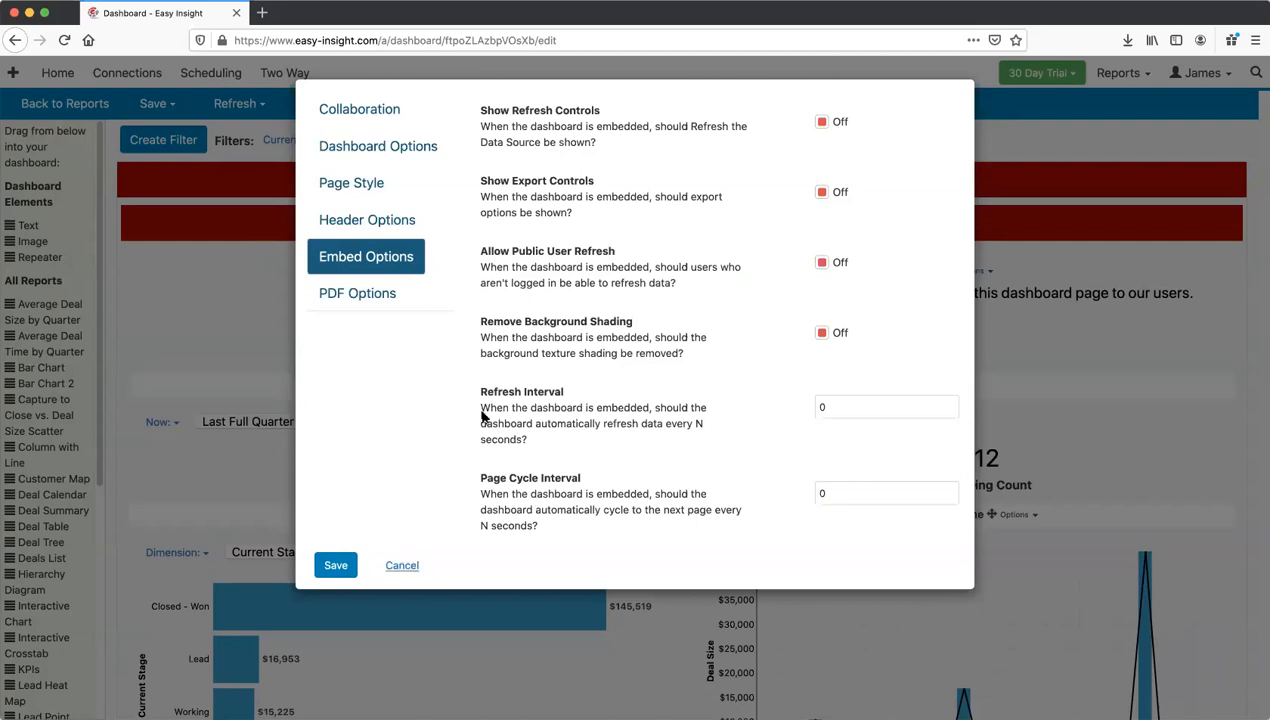
pyautogui.click(460, 108)
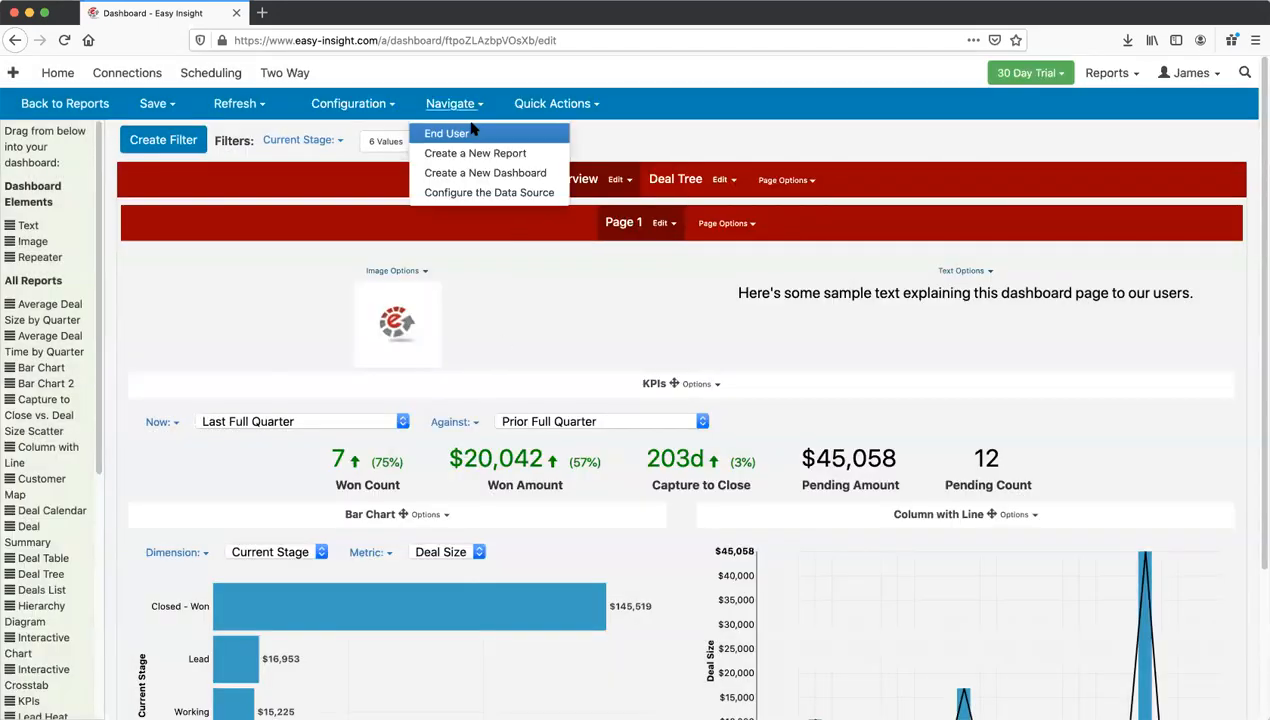
# Step: View the dashboard as an end user and look over its export options
pyautogui.click(470, 132)
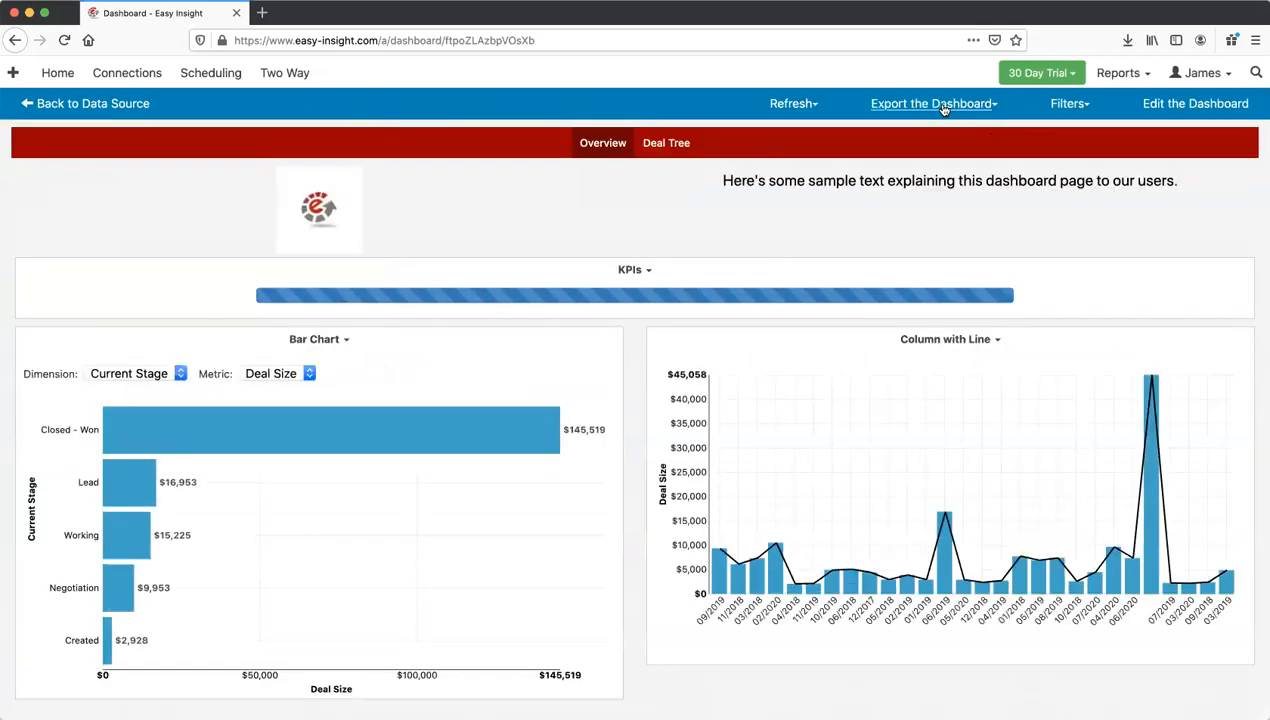
pyautogui.click(943, 105)
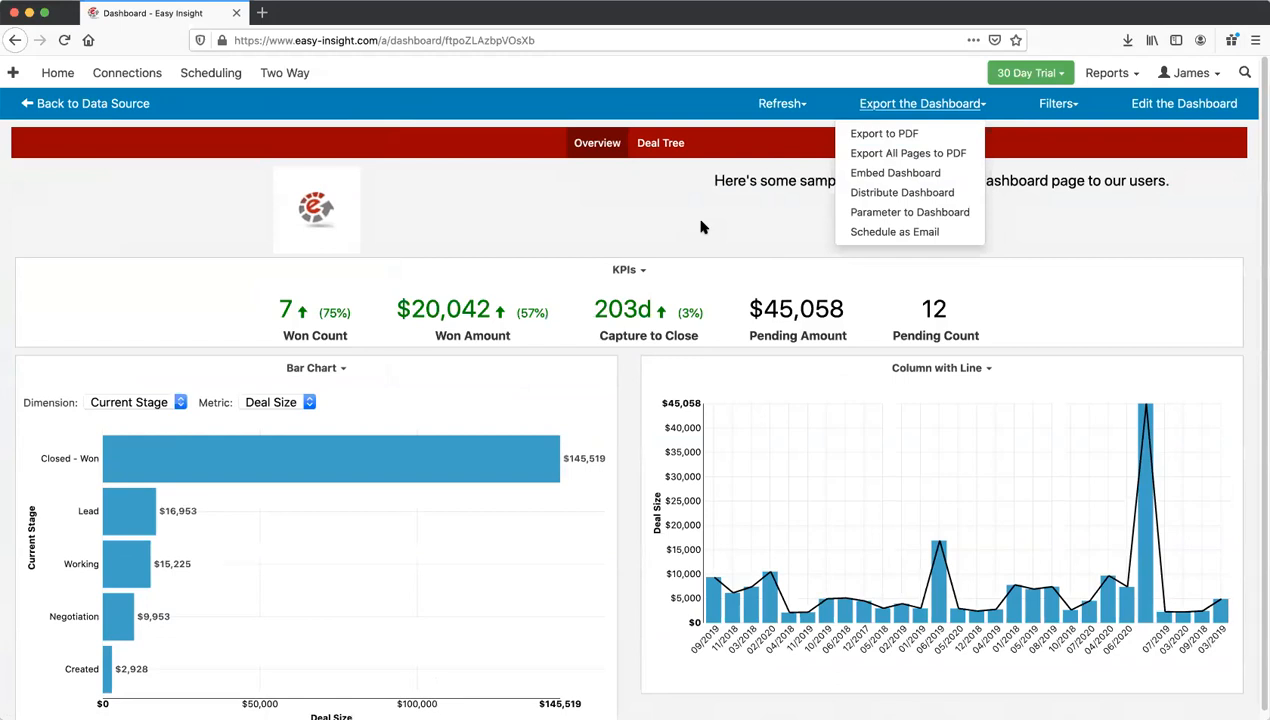
pyautogui.click(701, 227)
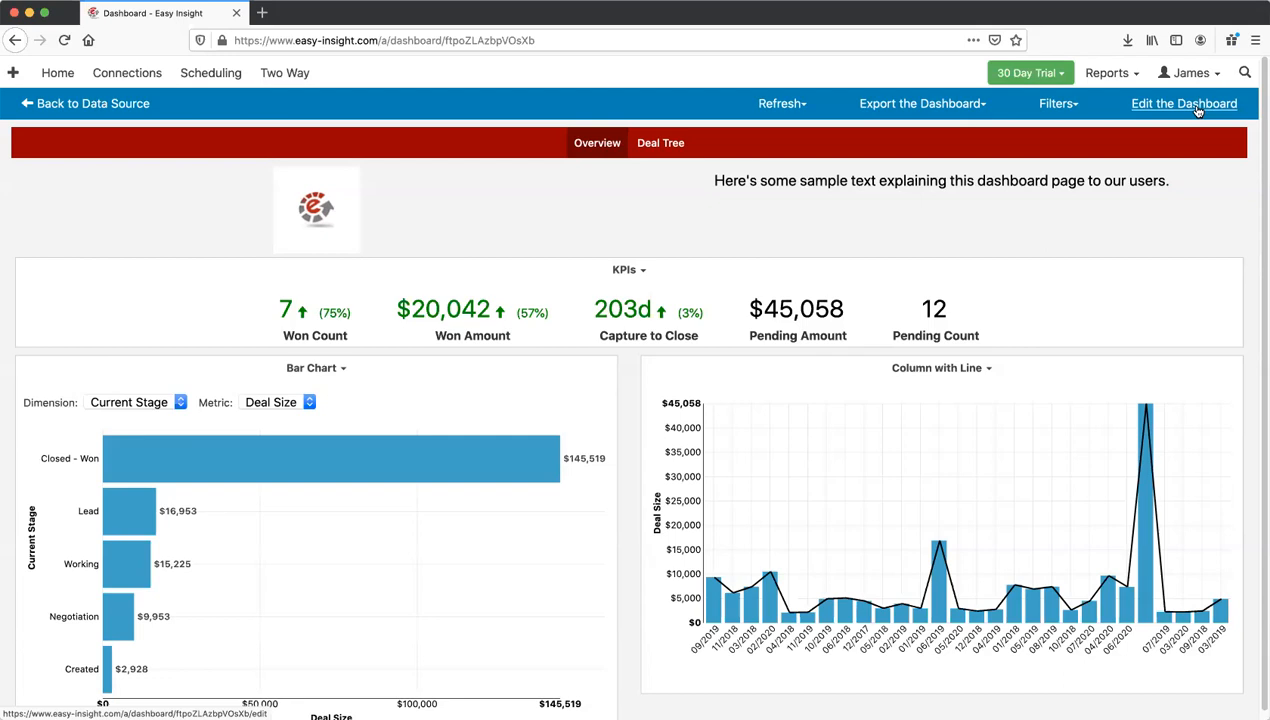
# Step: Back in the editor, move Bar Chart to the right of the Column with Line chart
pyautogui.click(1197, 106)
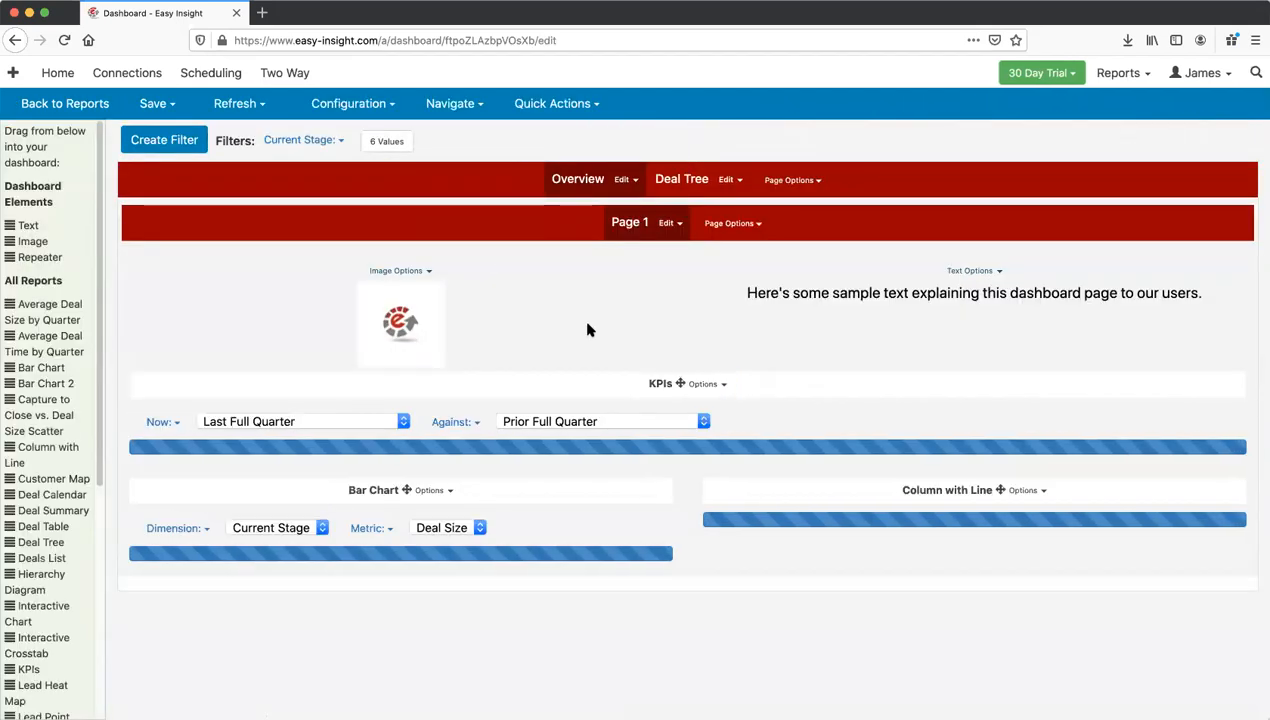
pyautogui.scroll(-3, 588, 330)
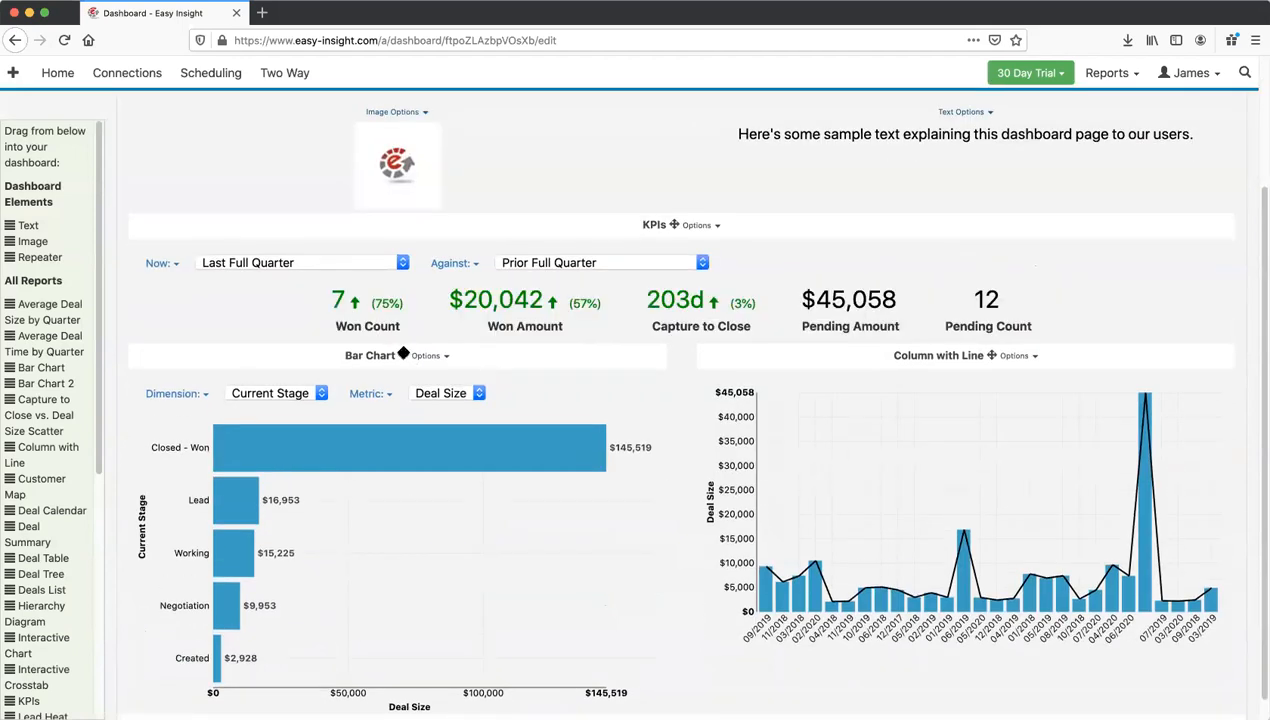
pyautogui.moveTo(403, 355); pyautogui.dragTo(924, 494)
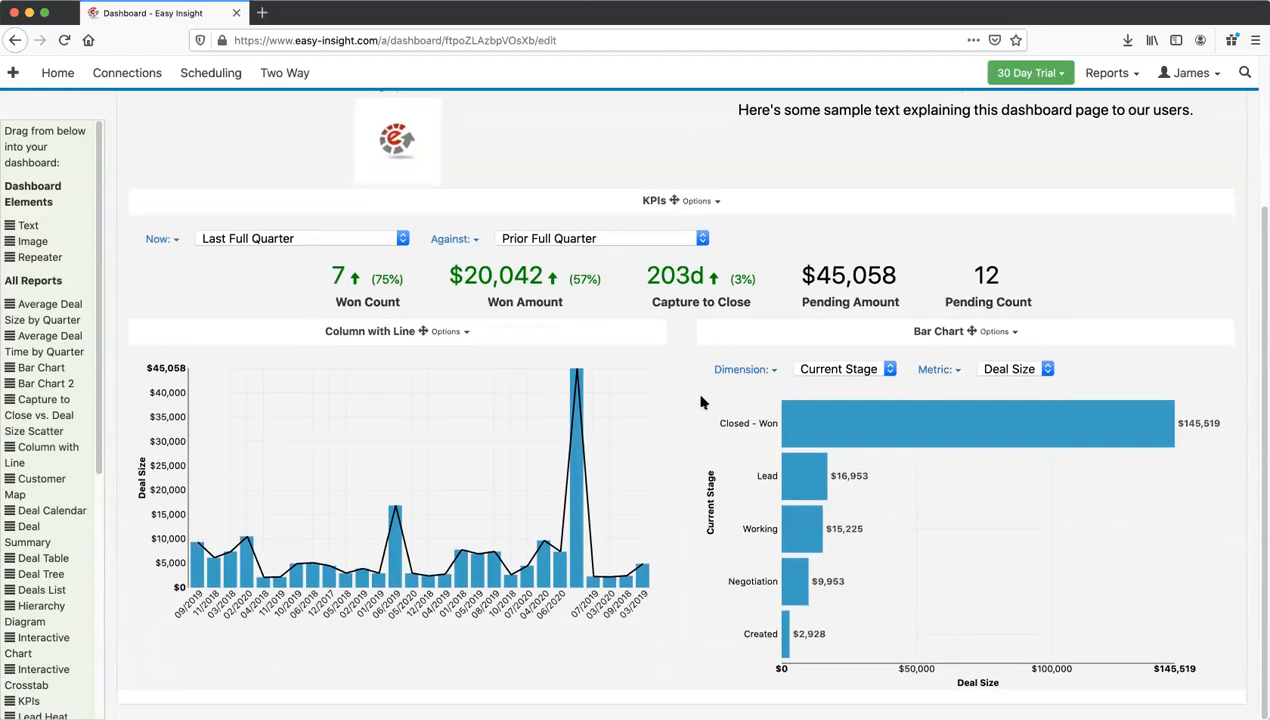
pyautogui.scroll(-1, 700, 401)
# Step: Turn off Show Label in the Column with Line chart's properties, then save the dashboard
pyautogui.click(450, 332)
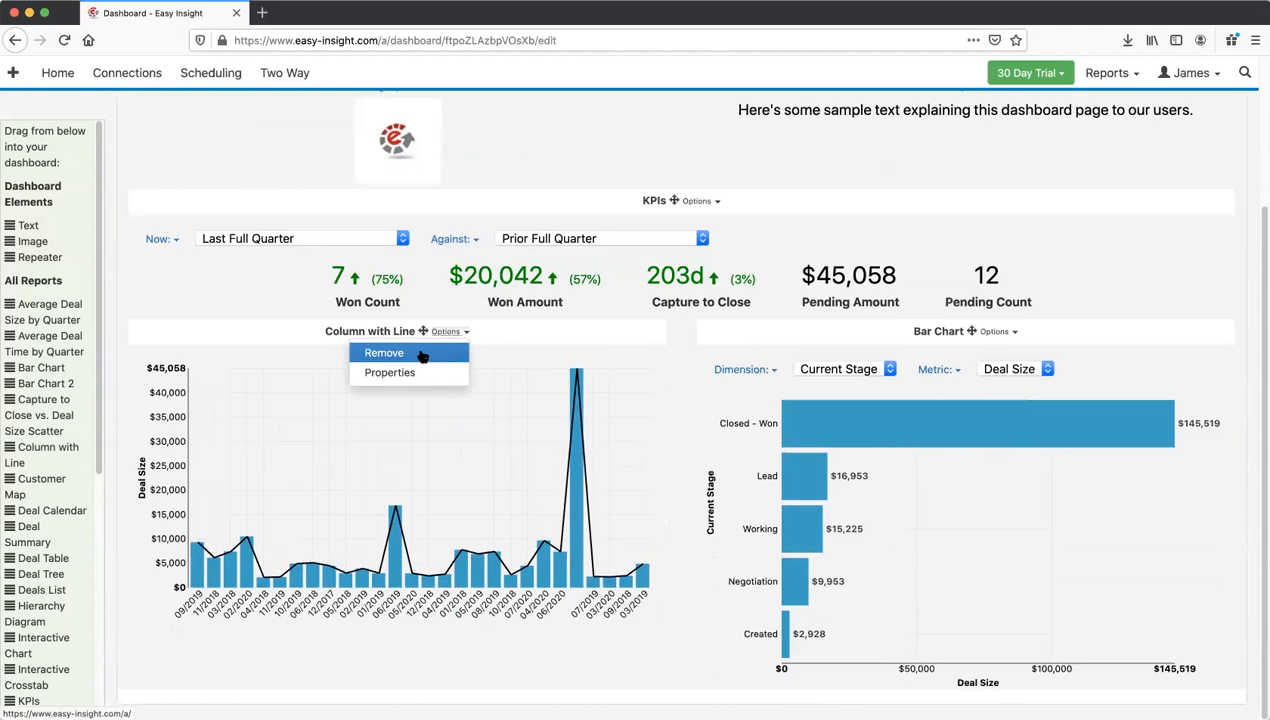
pyautogui.click(452, 333)
pyautogui.click(453, 334)
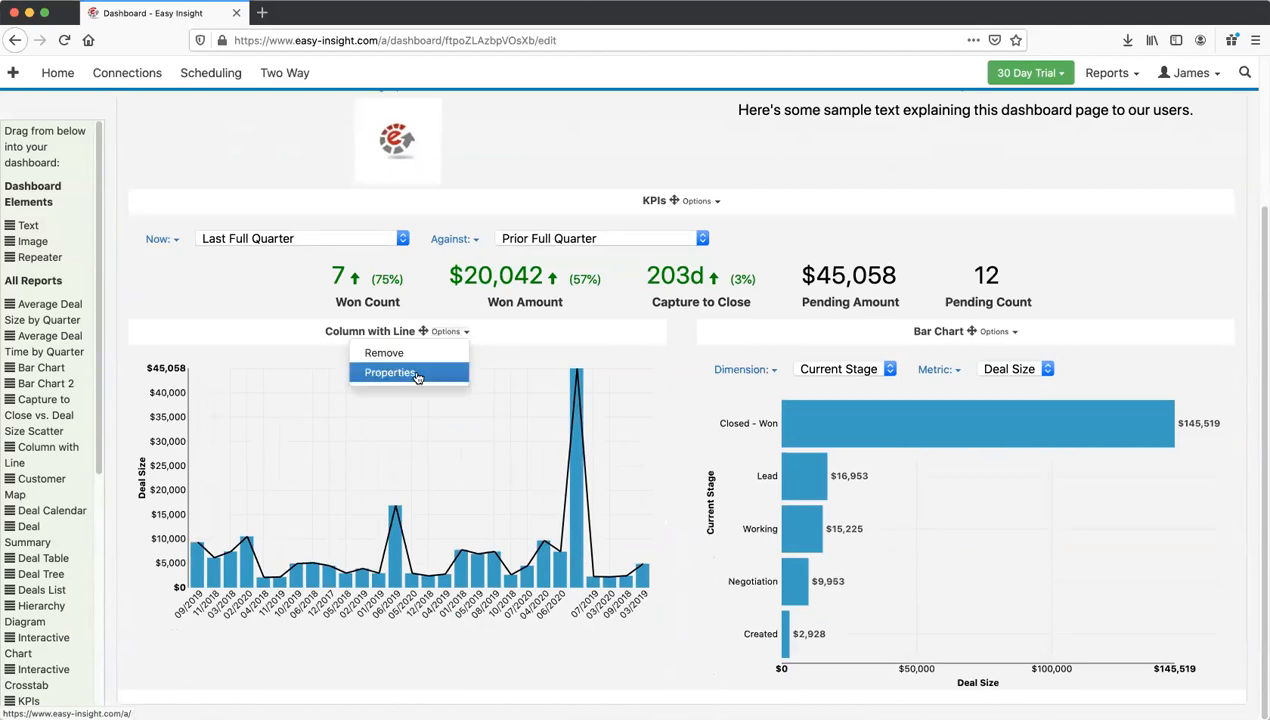
pyautogui.click(417, 376)
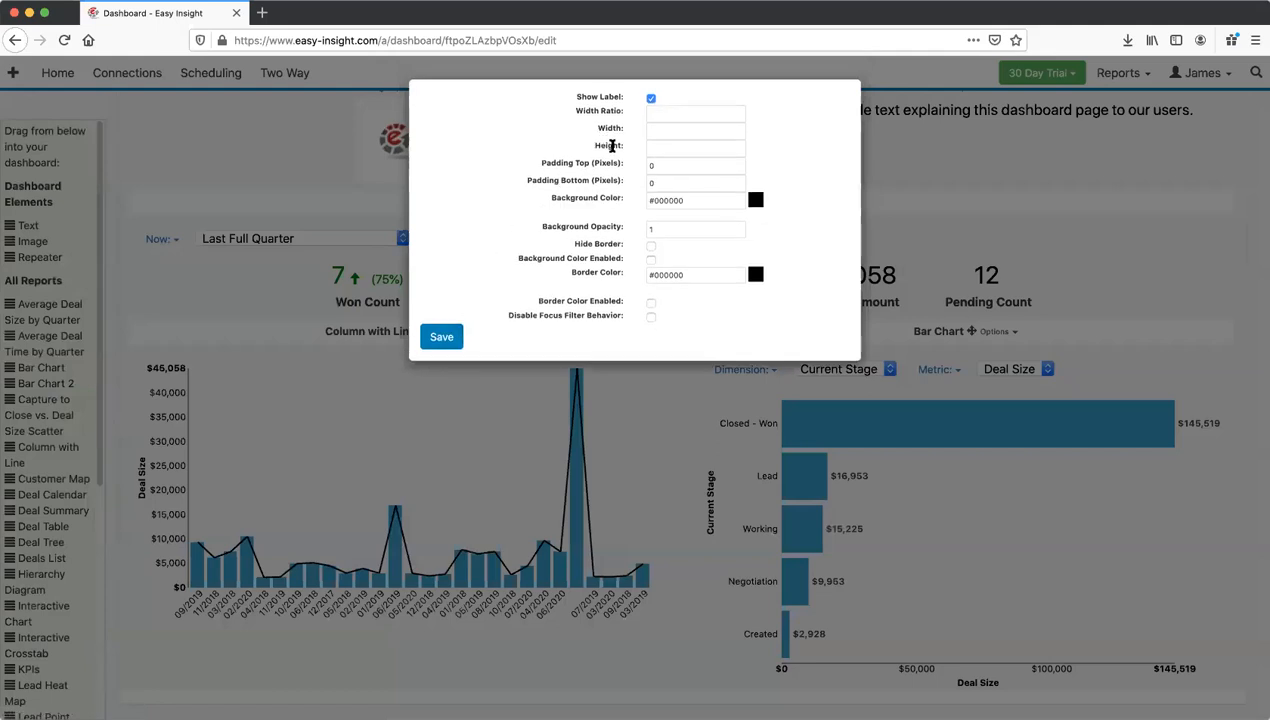
pyautogui.click(668, 150)
pyautogui.click(651, 99)
pyautogui.click(441, 338)
pyautogui.click(158, 108)
pyautogui.click(180, 133)
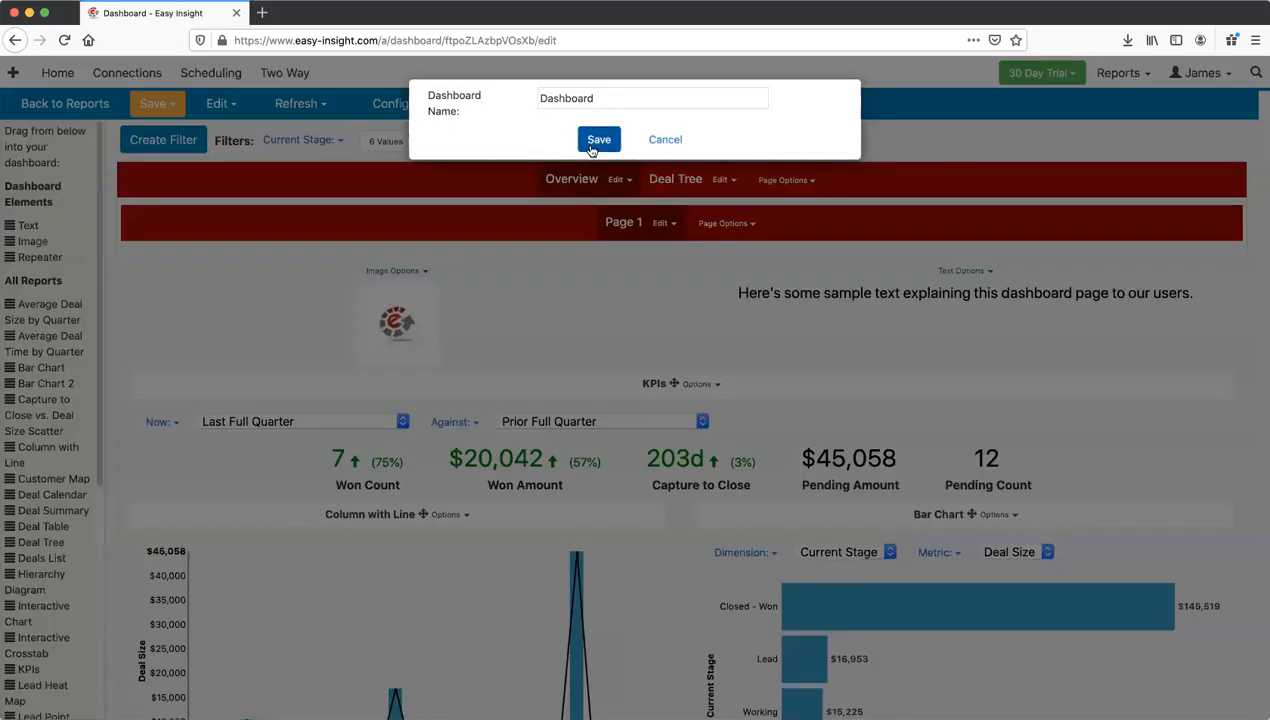
# Step: Confirm saving as 'Dashboard' and switch to the end-user view
pyautogui.click(590, 142)
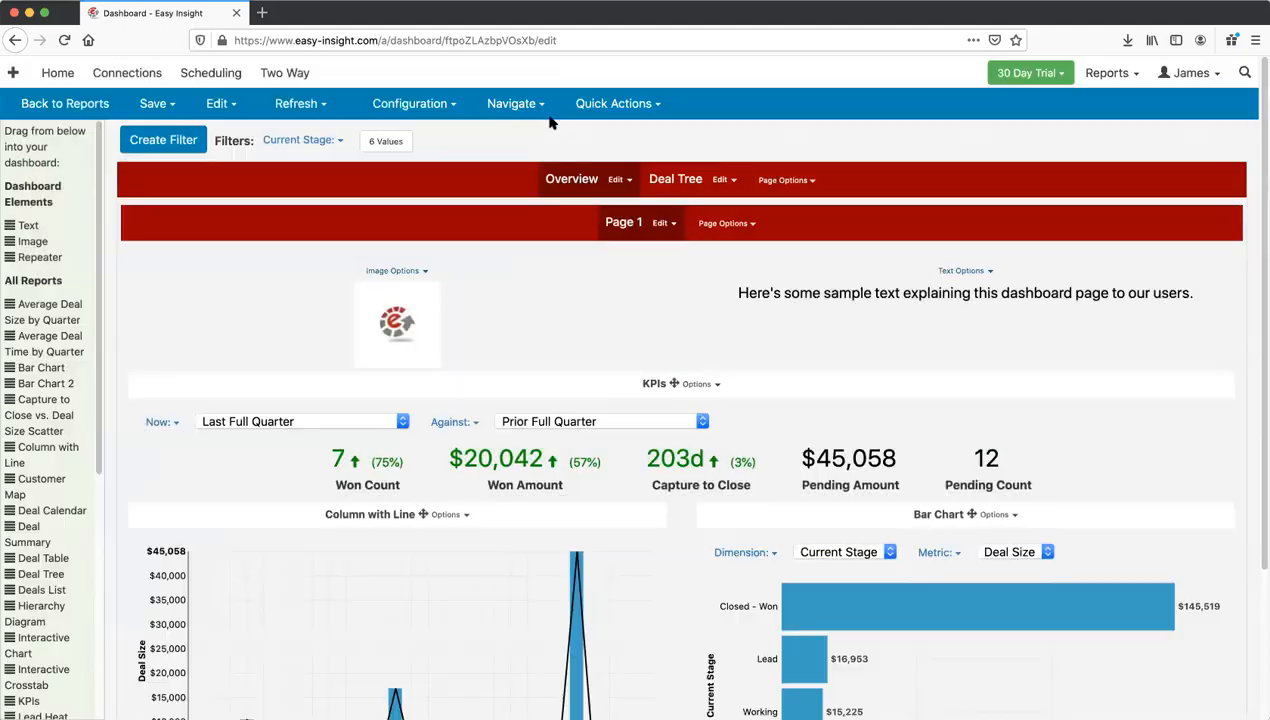
pyautogui.click(512, 106)
pyautogui.click(505, 131)
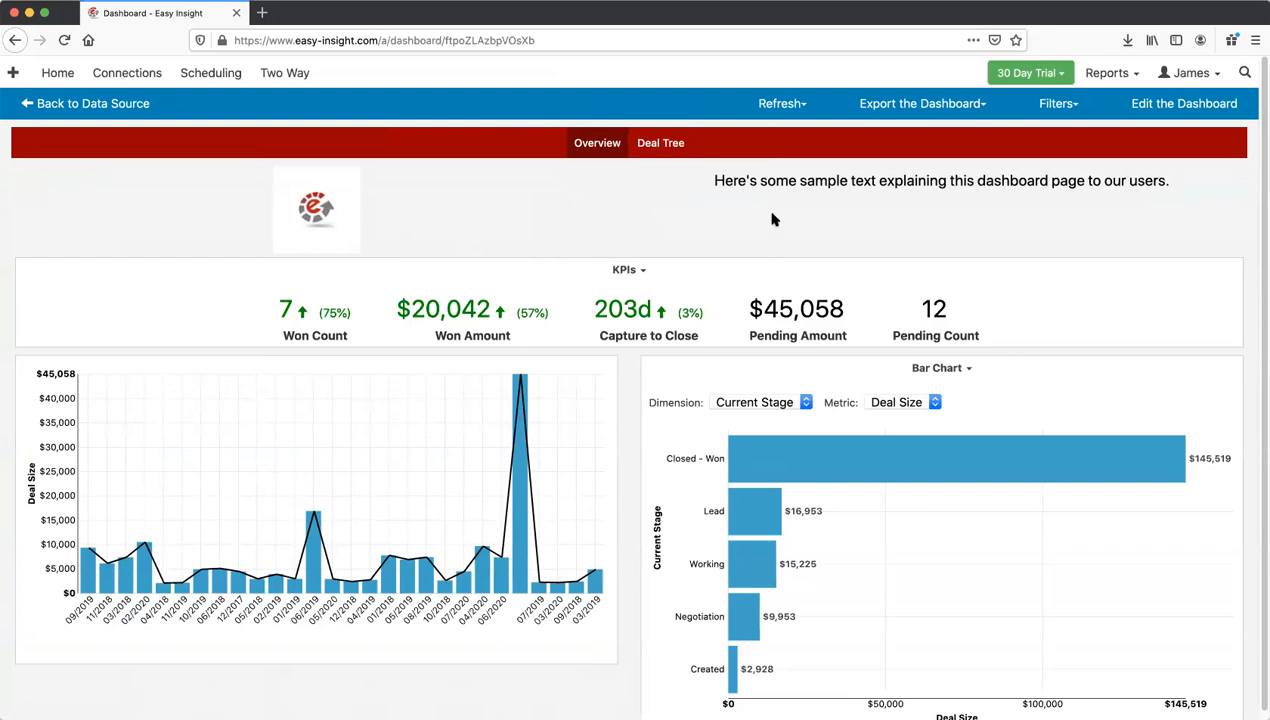
pyautogui.click(1177, 107)
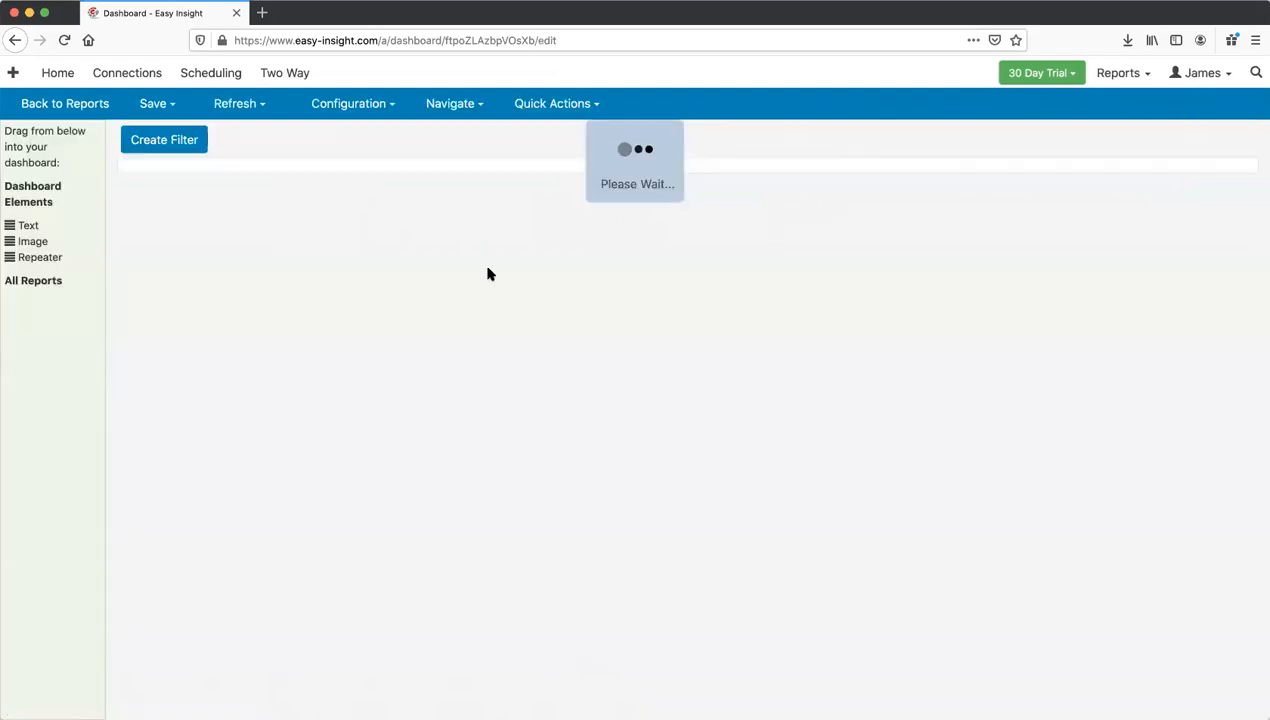
pyautogui.click(670, 224)
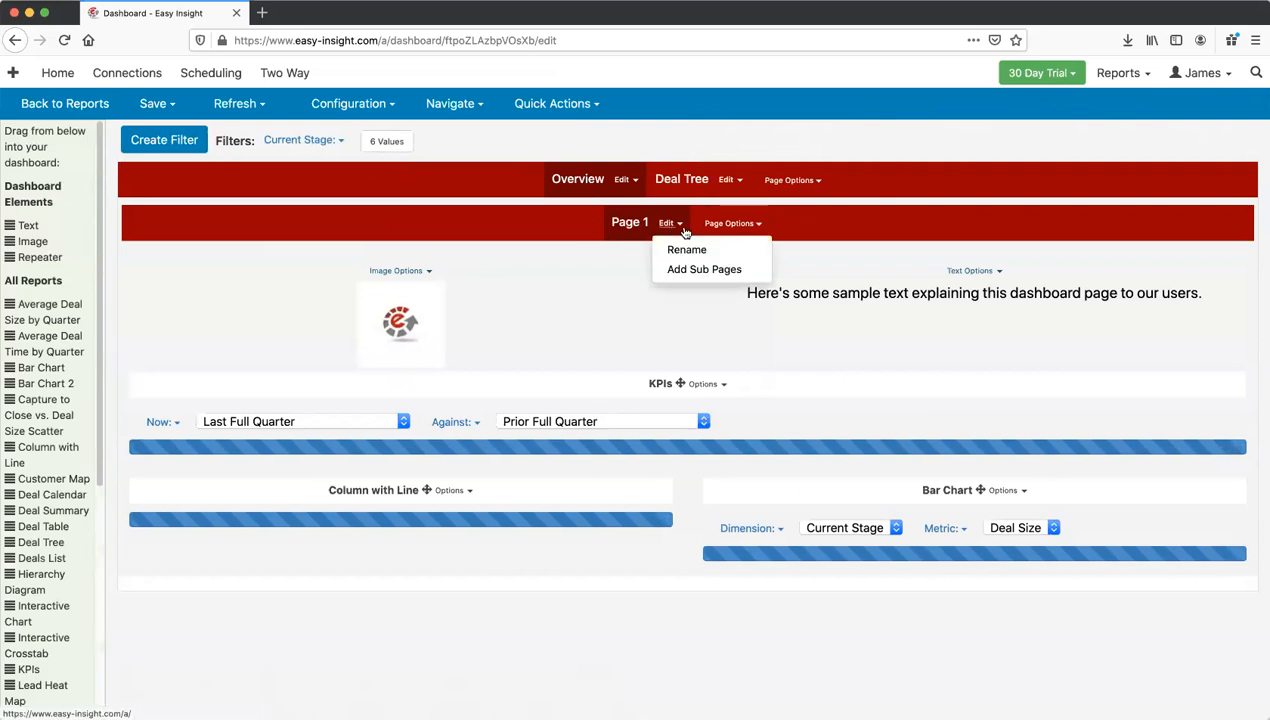
pyautogui.click(730, 226)
pyautogui.click(730, 230)
pyautogui.click(712, 228)
pyautogui.click(938, 312)
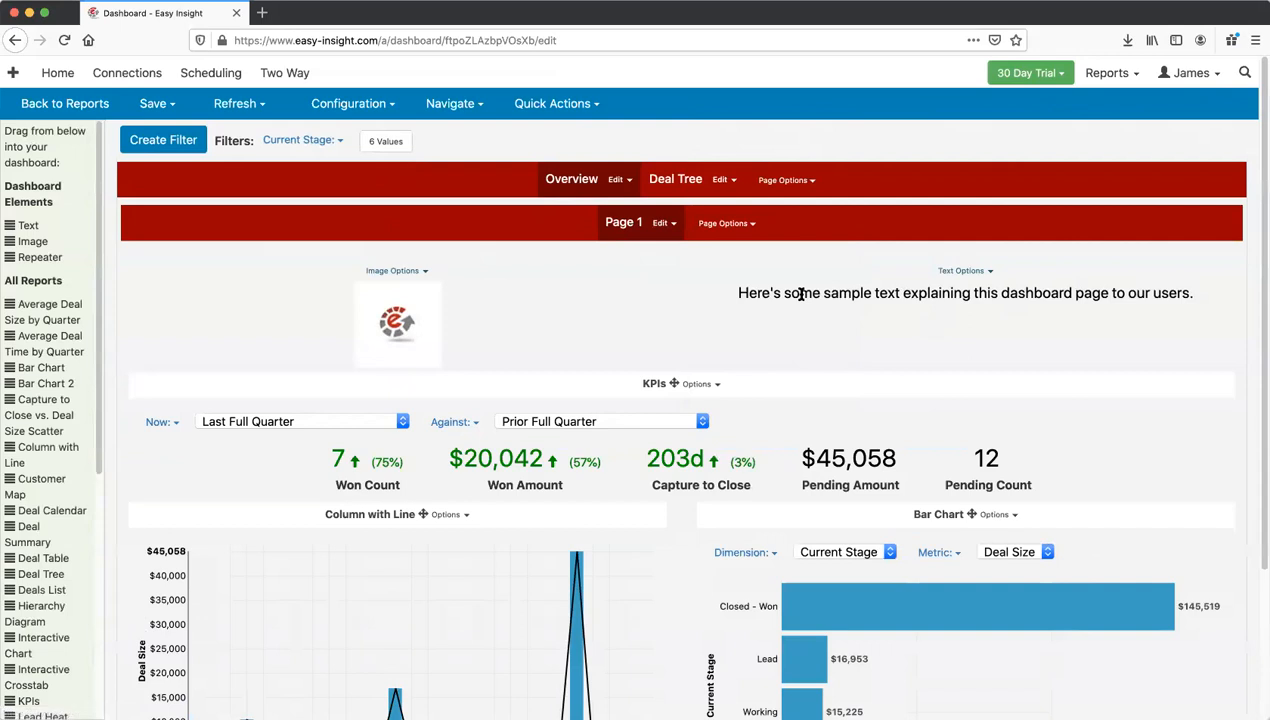
pyautogui.scroll(-3, 718, 308)
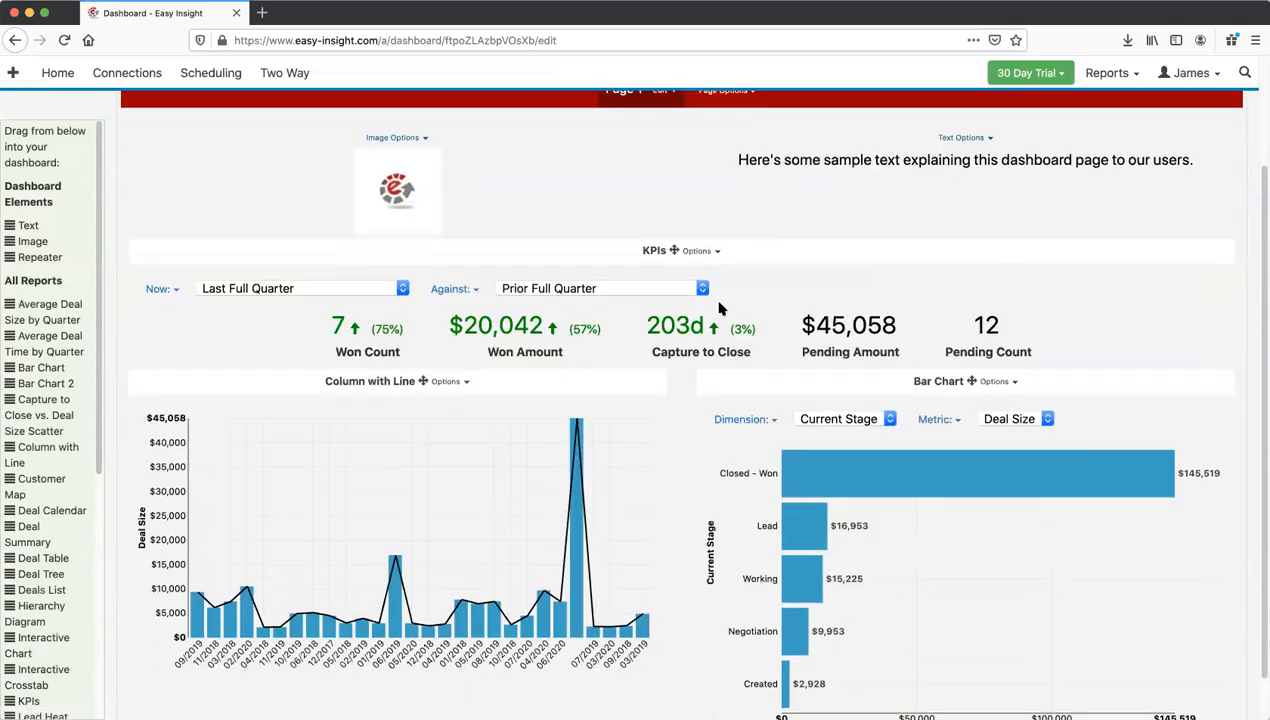
pyautogui.scroll(3, 718, 308)
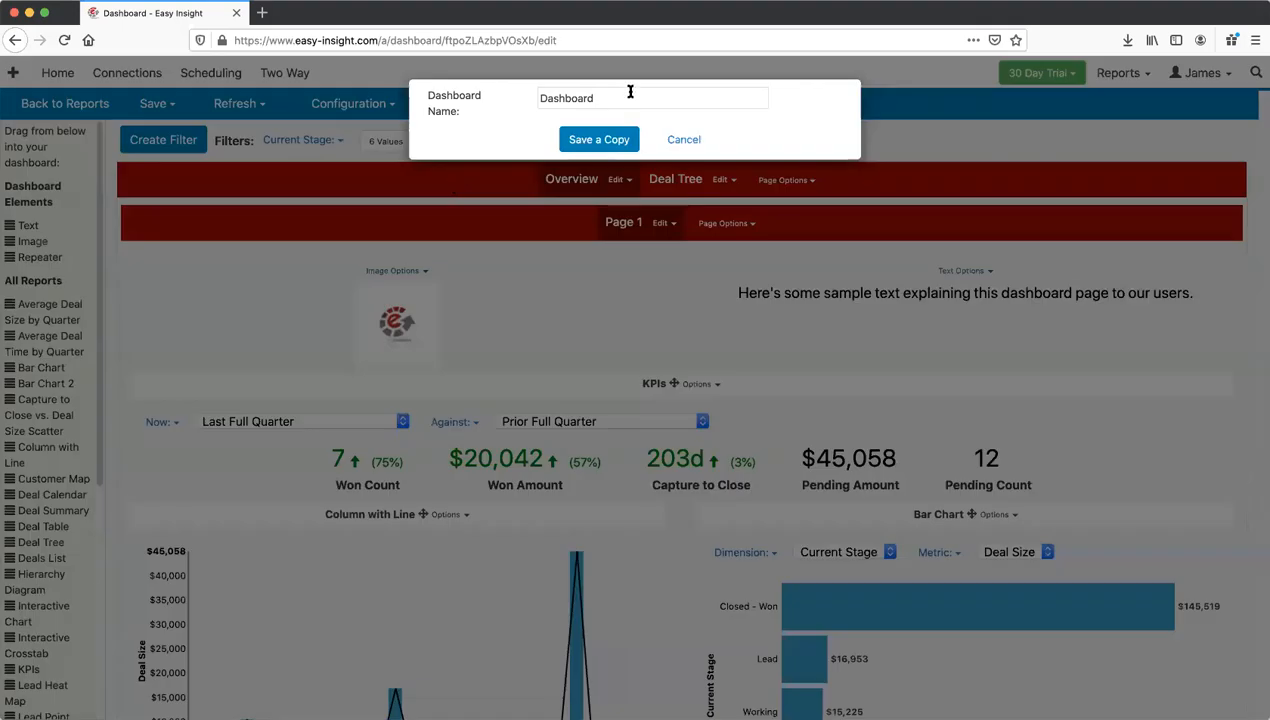
# Step: Cancel Save a Copy, then look through the Configuration and Quick Actions menus
pyautogui.click(625, 92)
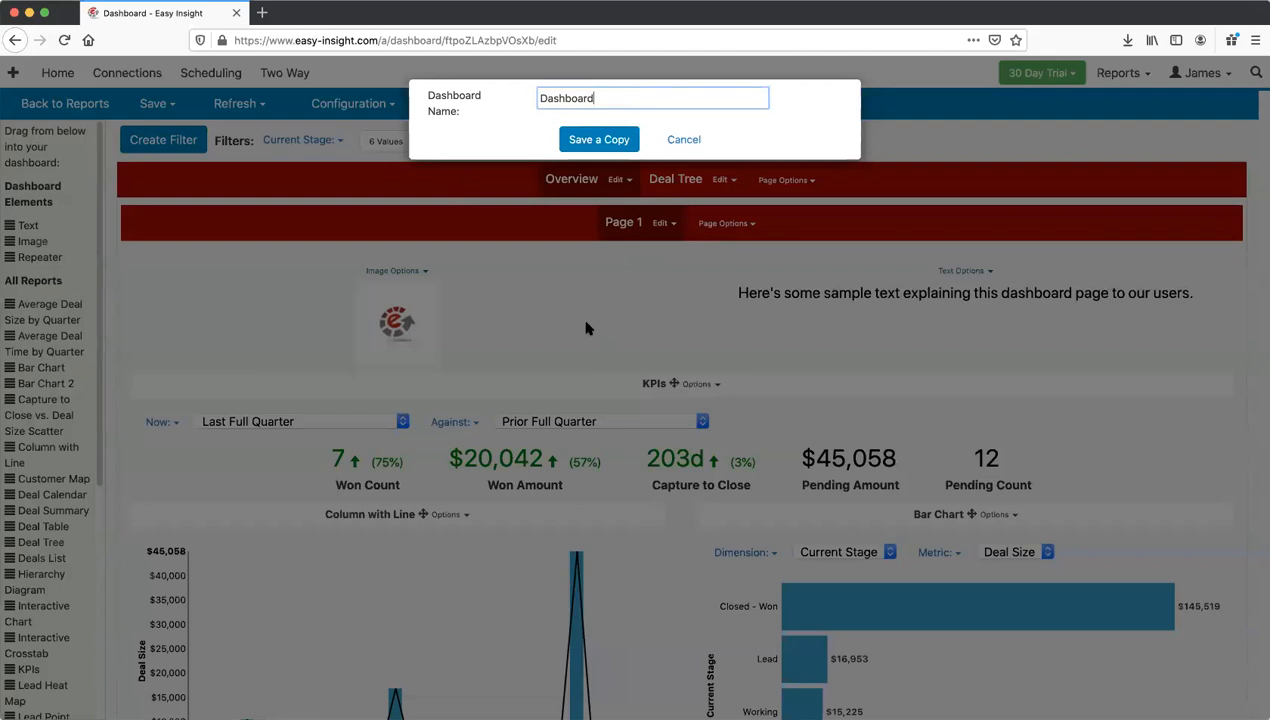
pyautogui.click(587, 328)
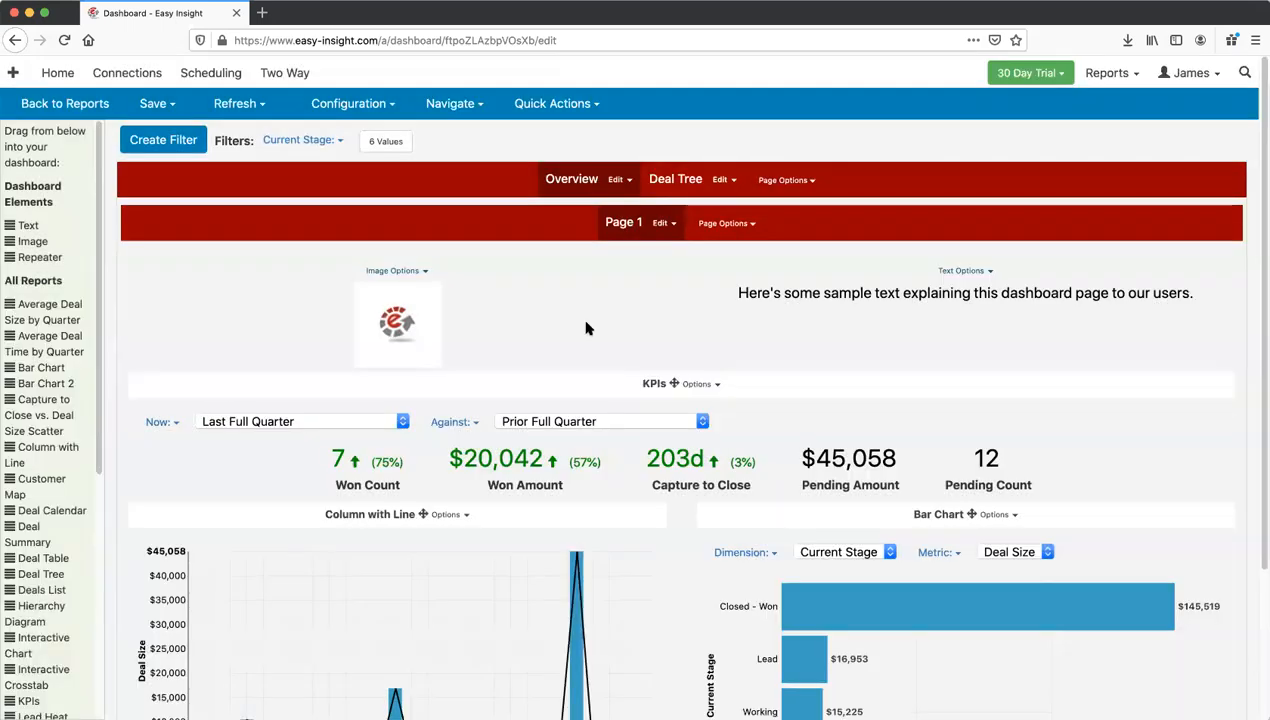
pyautogui.click(344, 107)
pyautogui.click(344, 107)
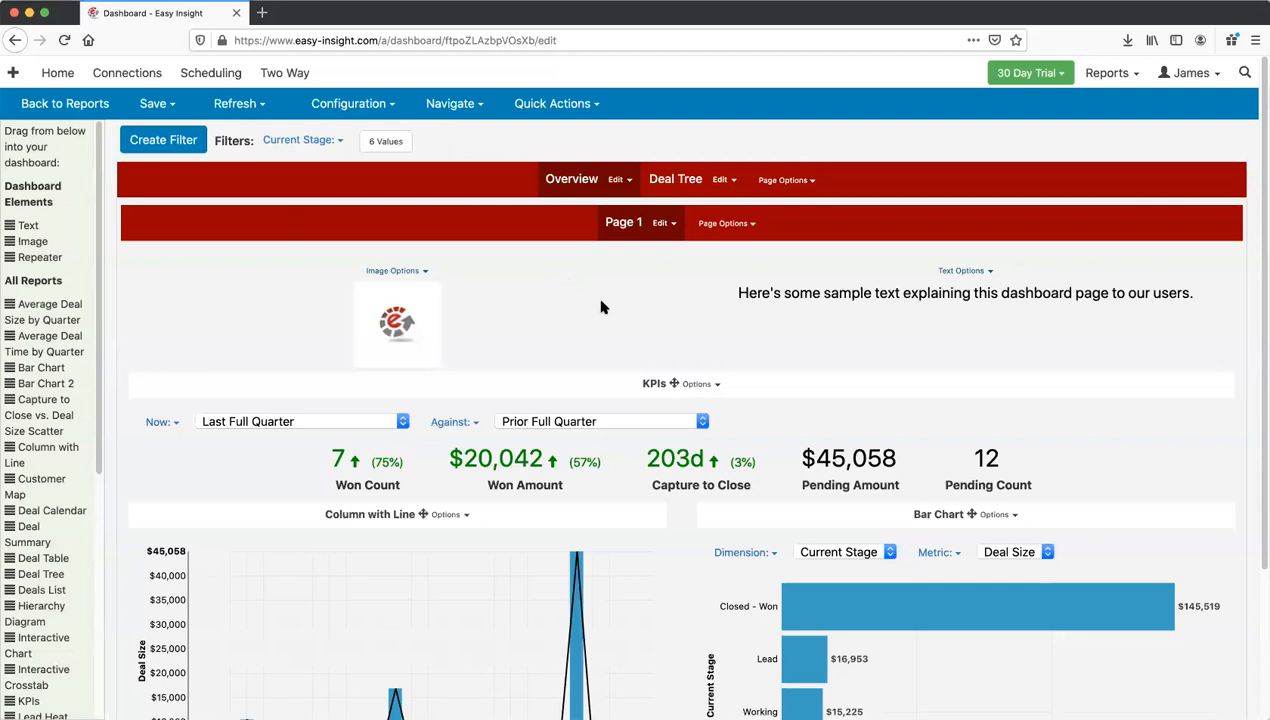
pyautogui.click(549, 108)
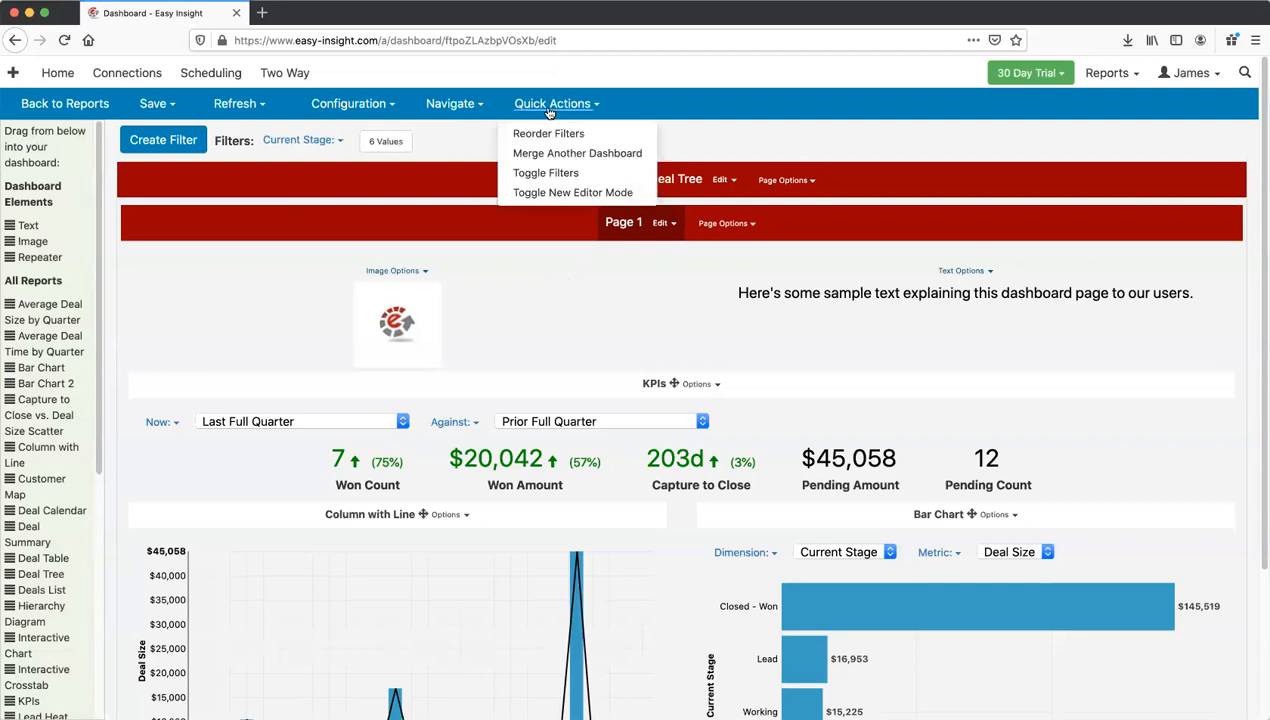
pyautogui.click(549, 108)
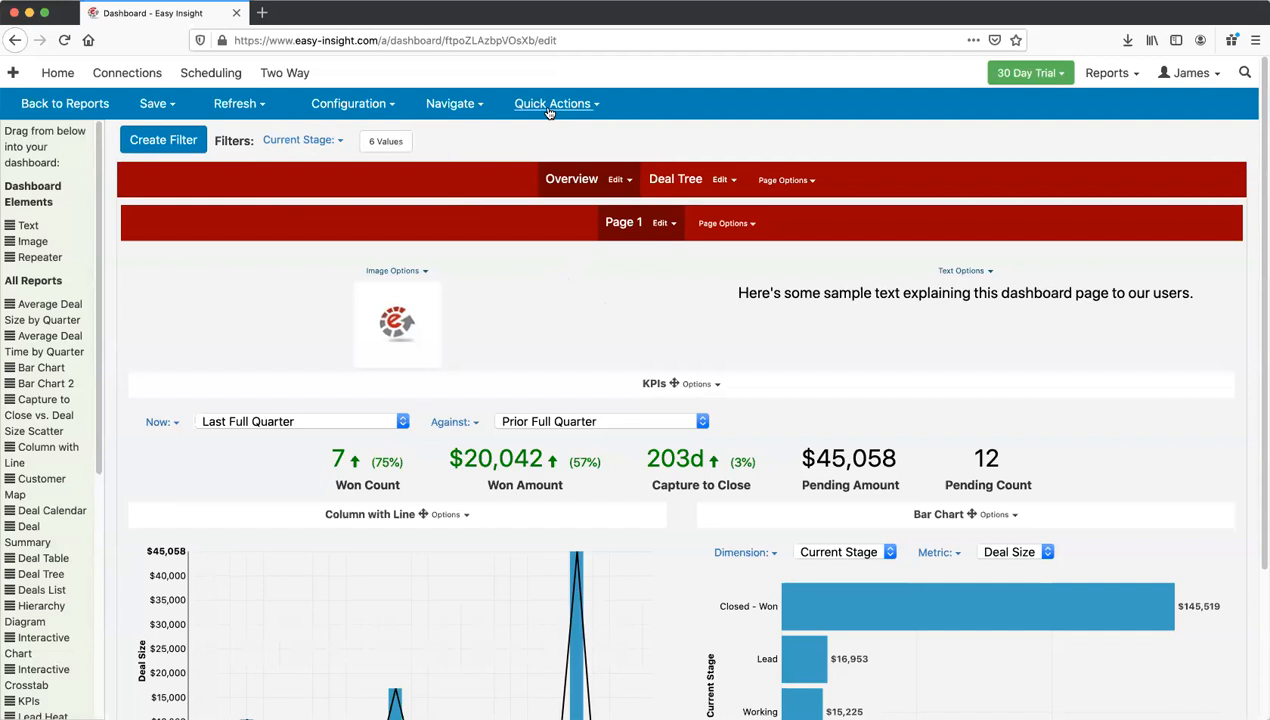
pyautogui.click(549, 108)
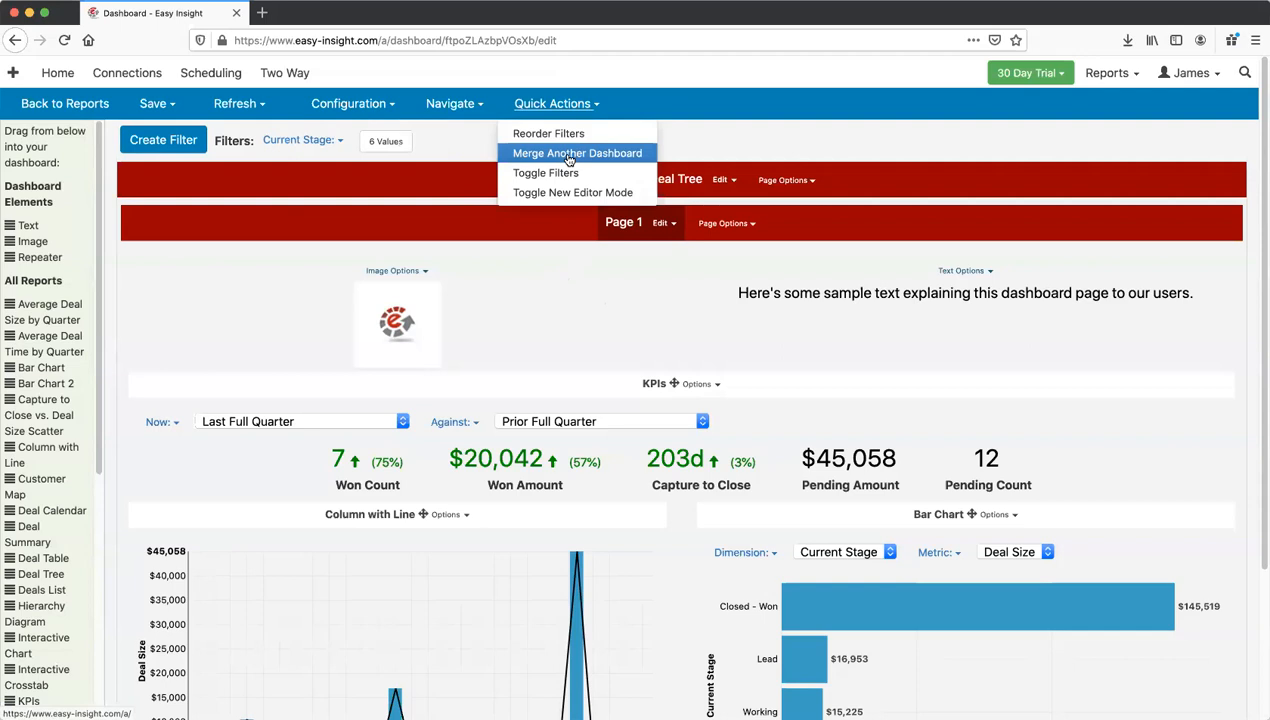
pyautogui.click(737, 137)
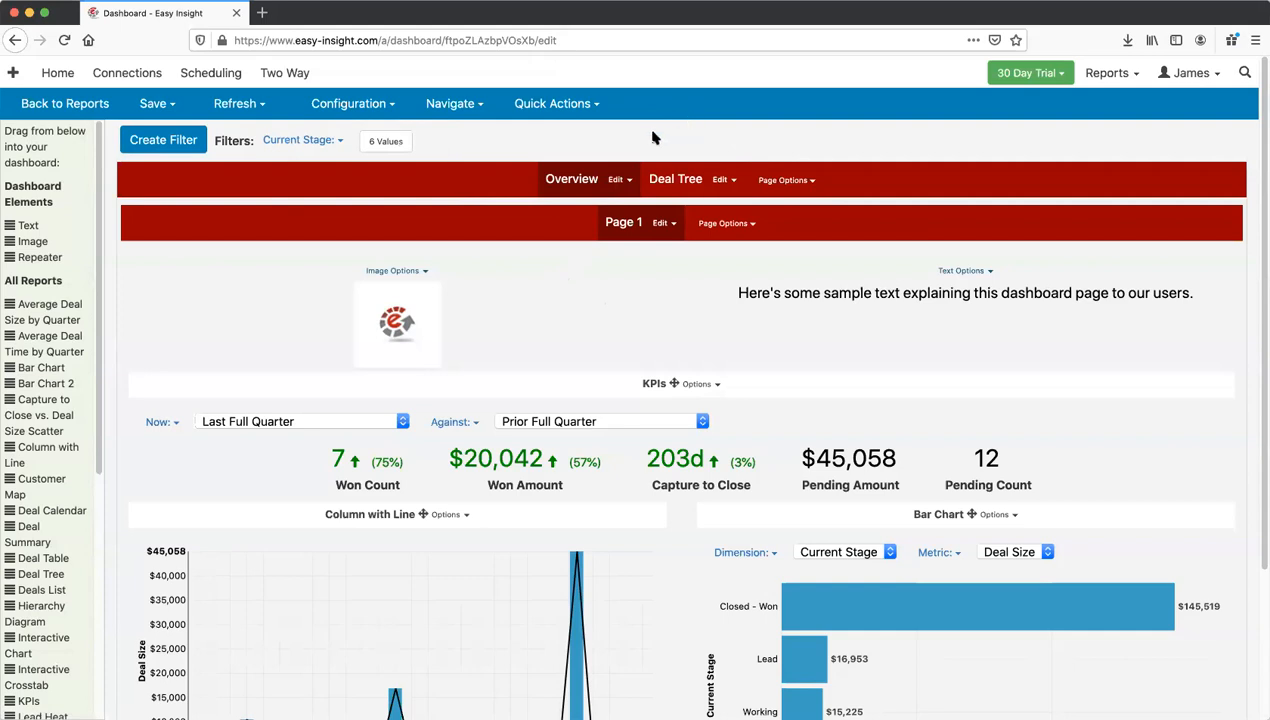
pyautogui.scroll(-2, 652, 190)
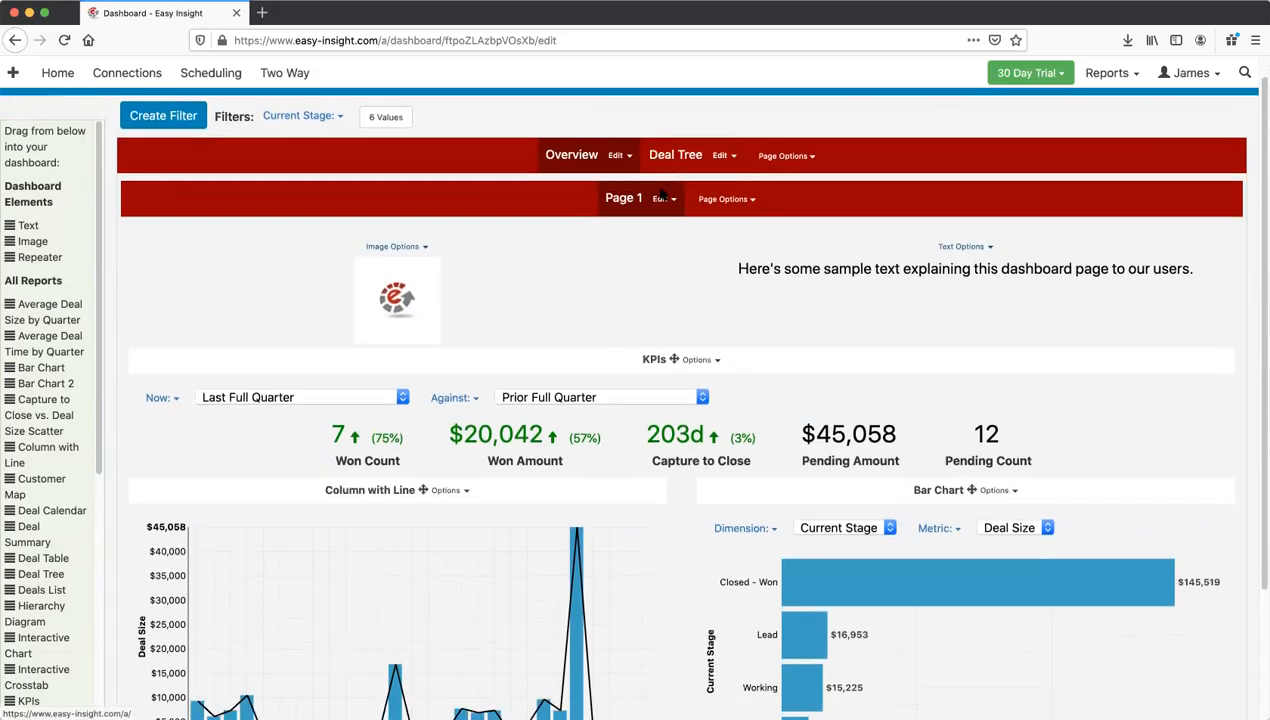
pyautogui.scroll(-2, 655, 208)
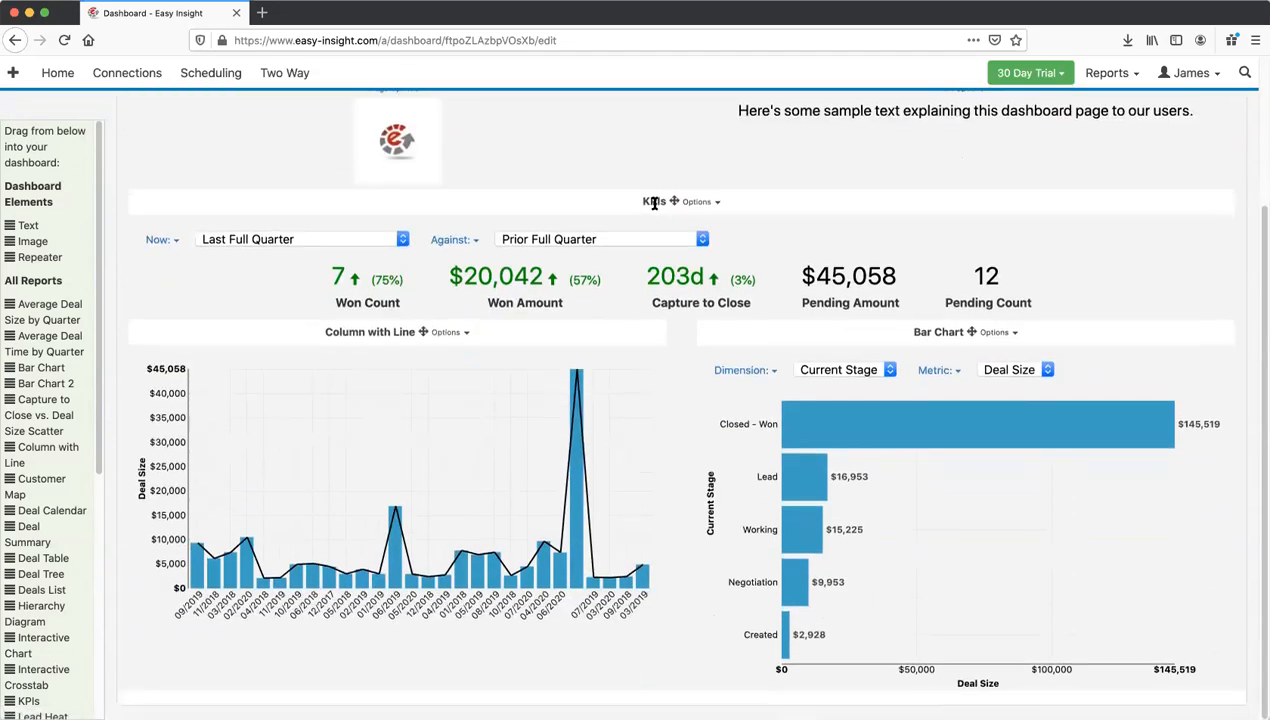
pyautogui.scroll(3, 660, 205)
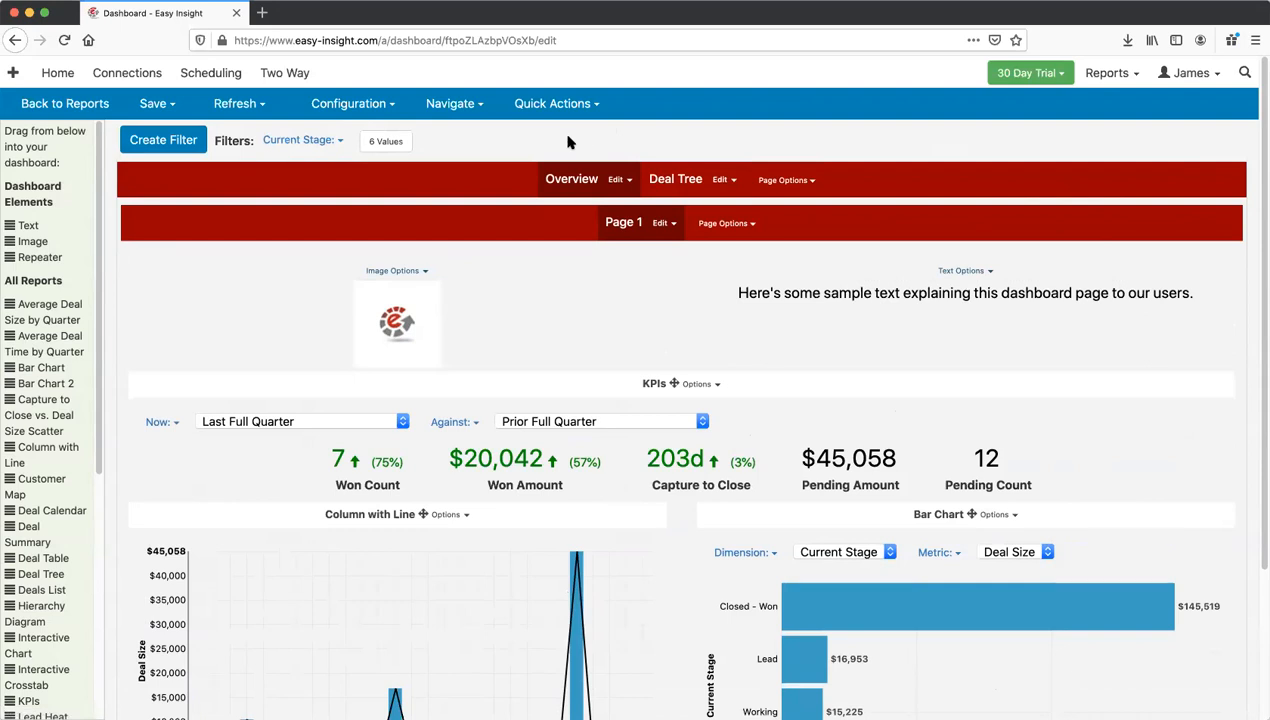
# Step: Check the Overview, Deal Tree and Page 1 edit options, then open Account Administration
pyautogui.click(362, 111)
pyautogui.click(364, 111)
pyautogui.click(662, 224)
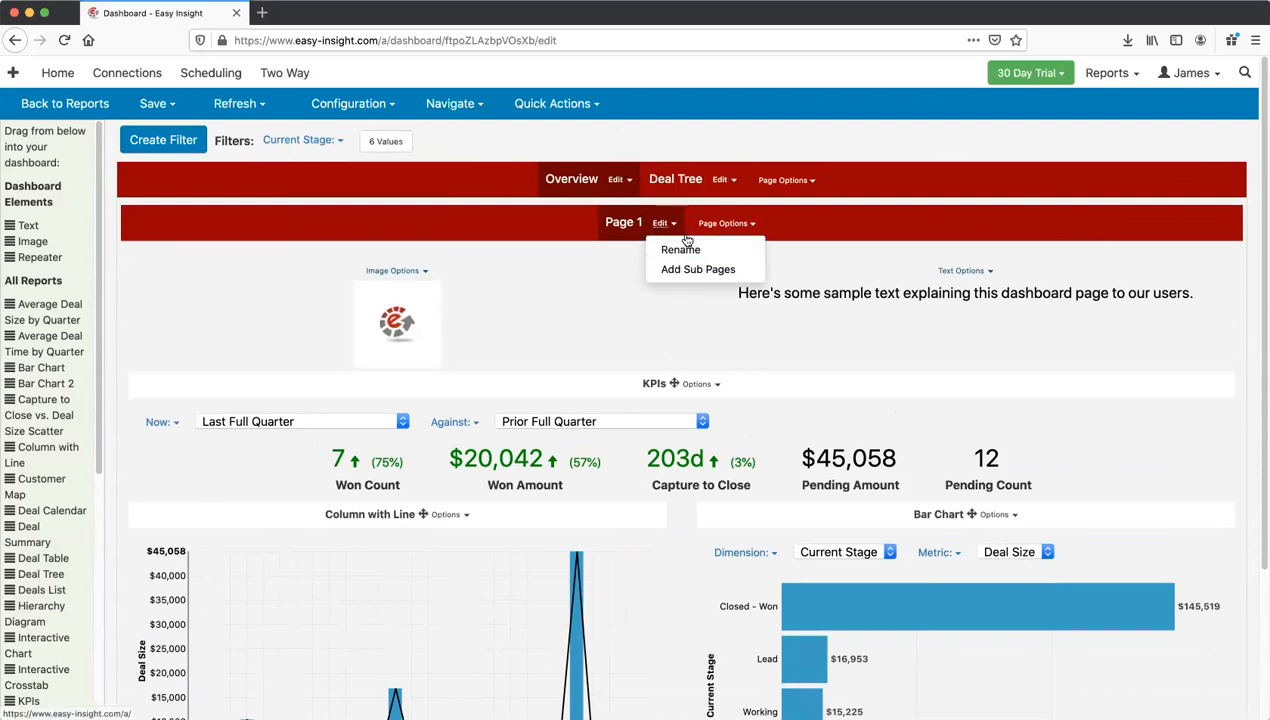
pyautogui.click(627, 125)
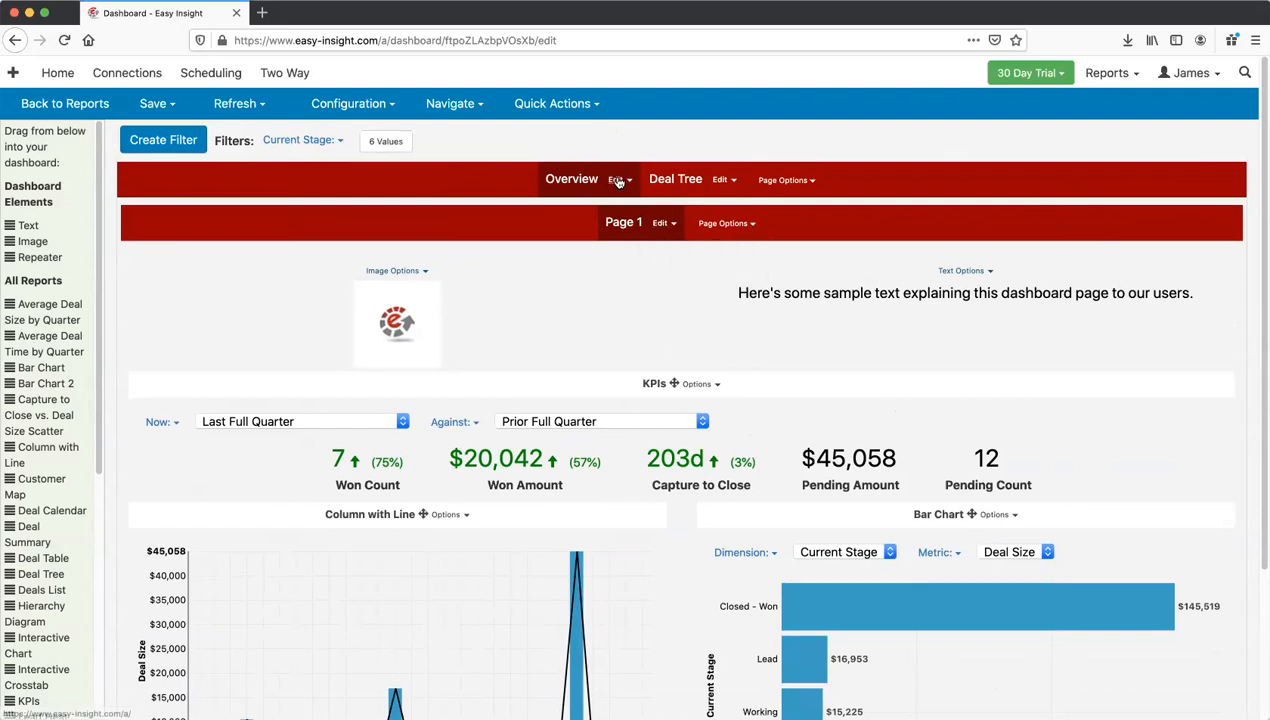
pyautogui.click(617, 180)
pyautogui.click(721, 180)
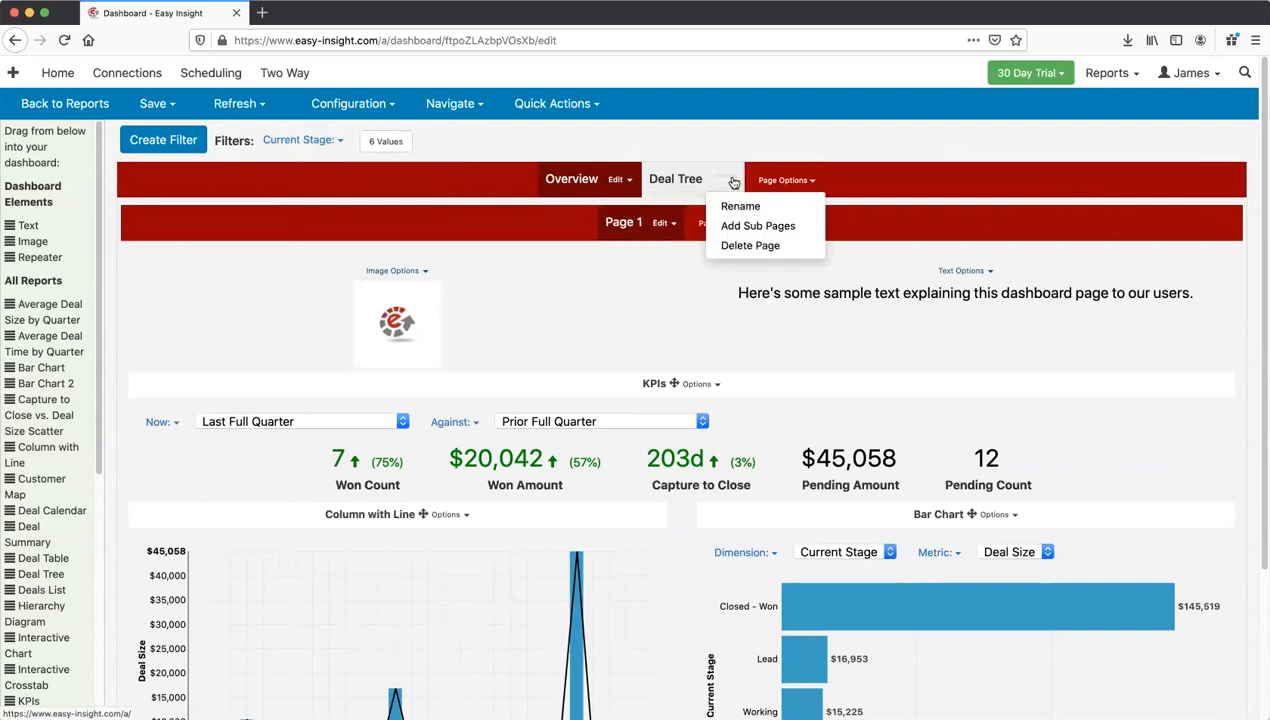
pyautogui.click(661, 223)
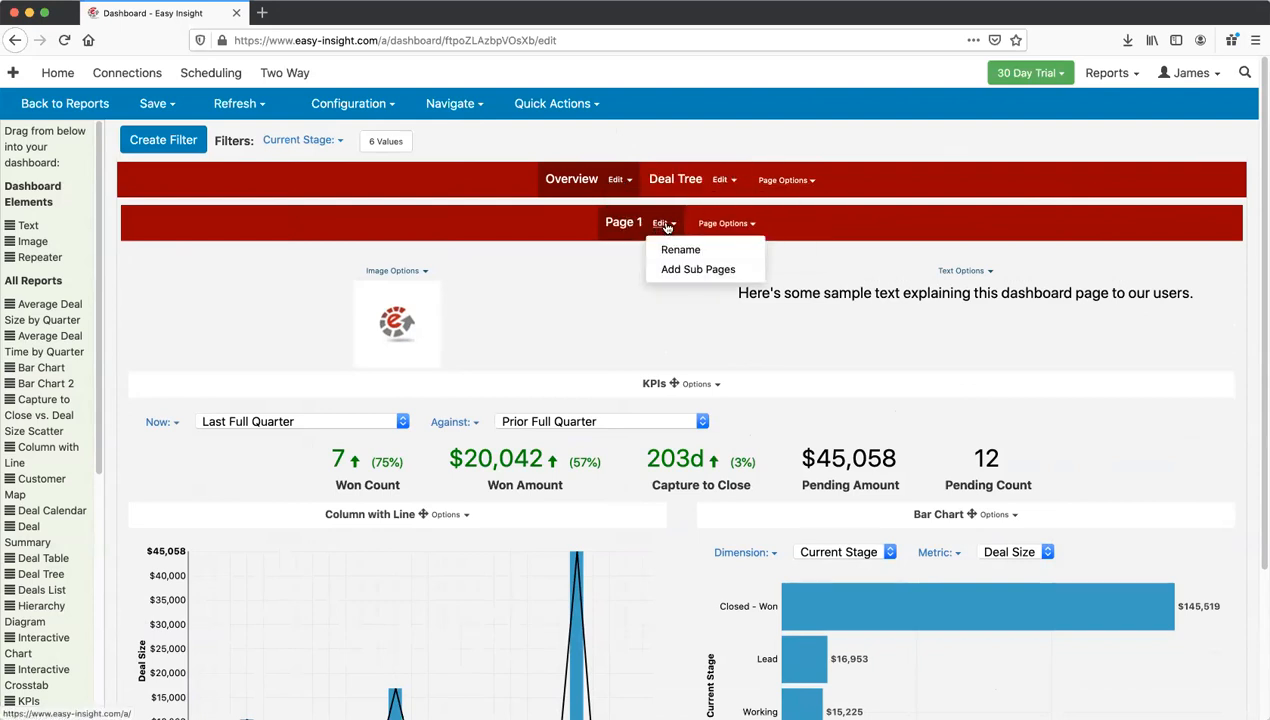
pyautogui.click(786, 181)
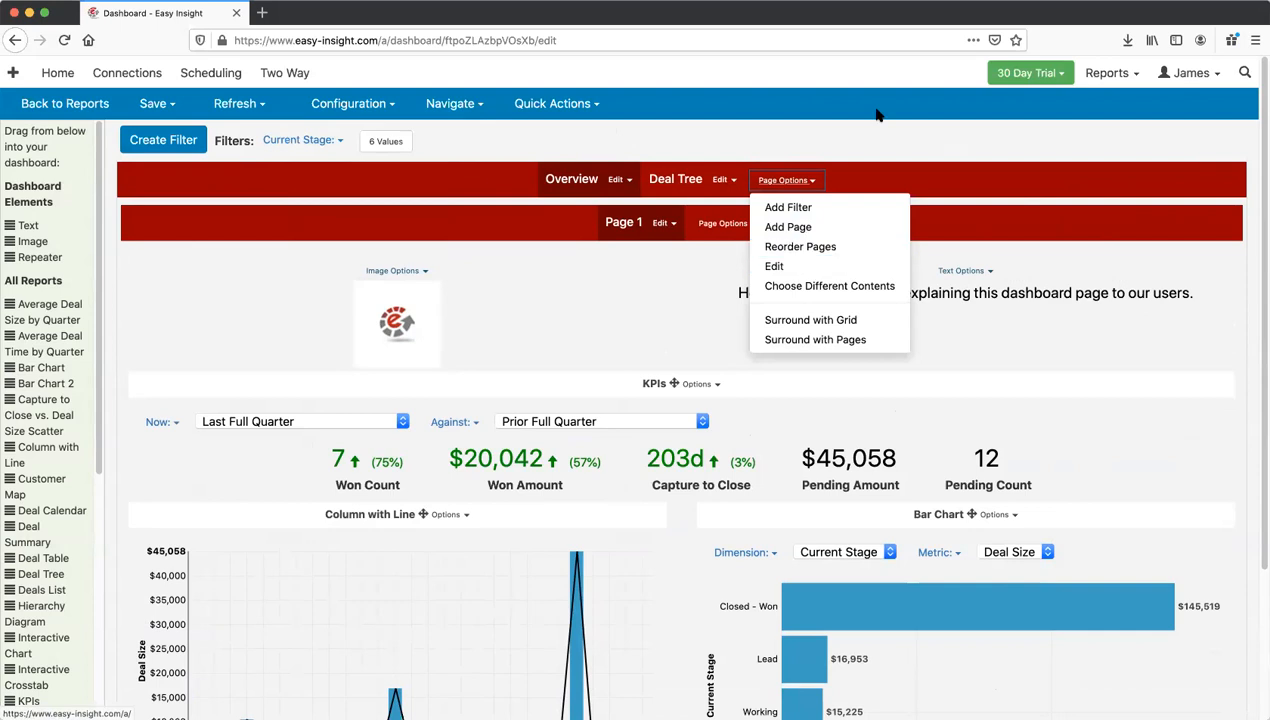
pyautogui.click(1111, 131)
pyautogui.click(1190, 73)
pyautogui.click(1191, 112)
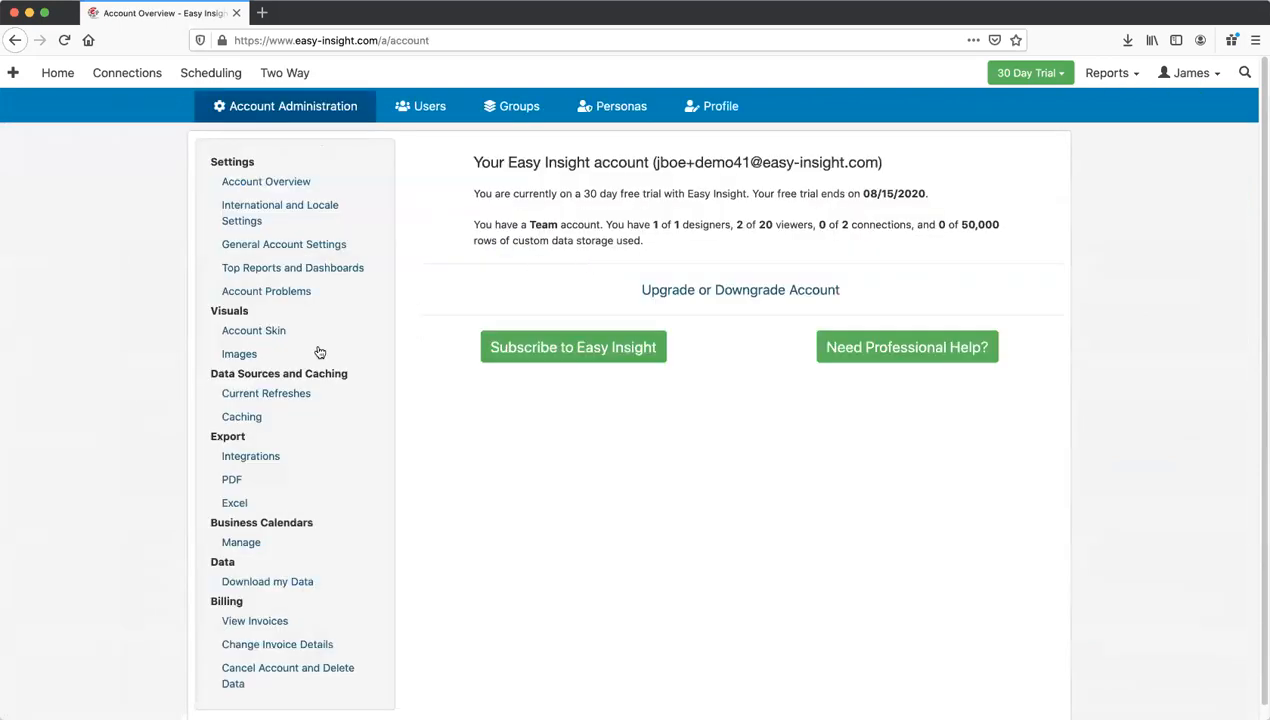
# Step: Set the Primary skin's Dashboards page style to Side Menu and save the skin
pyautogui.click(291, 331)
pyautogui.click(244, 190)
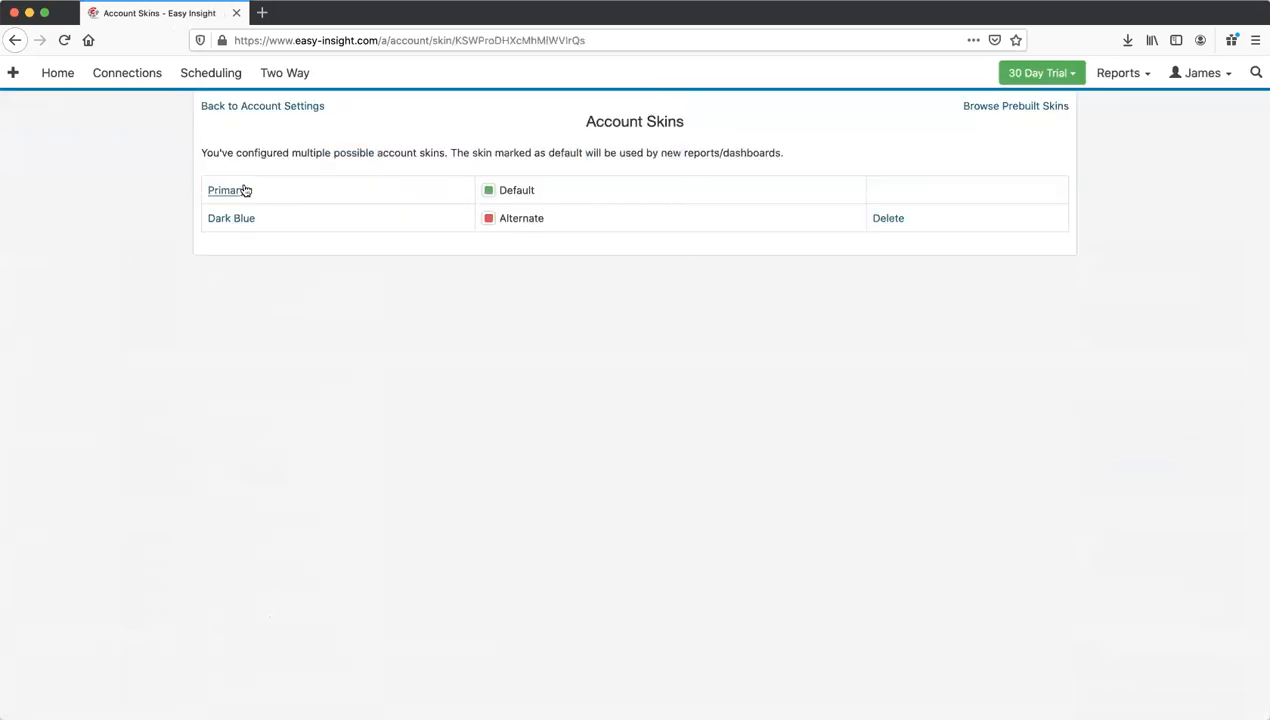
pyautogui.click(695, 181)
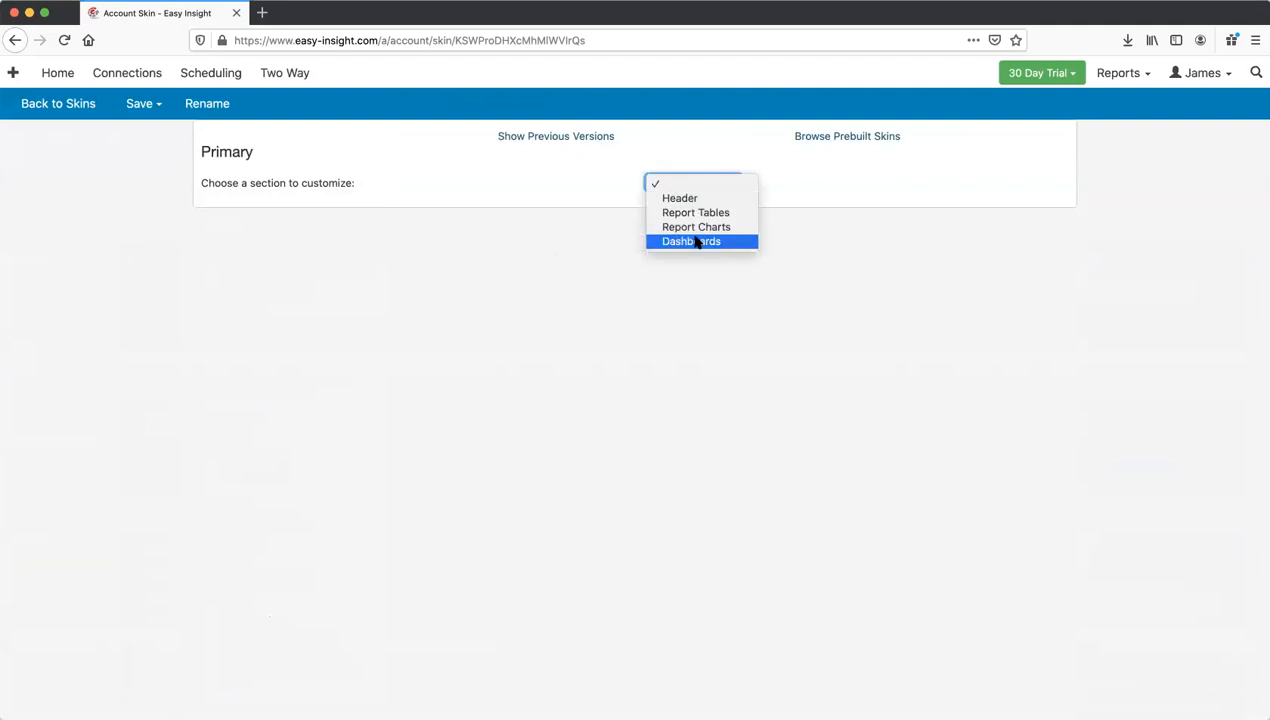
pyautogui.click(692, 241)
pyautogui.click(743, 287)
pyautogui.click(760, 325)
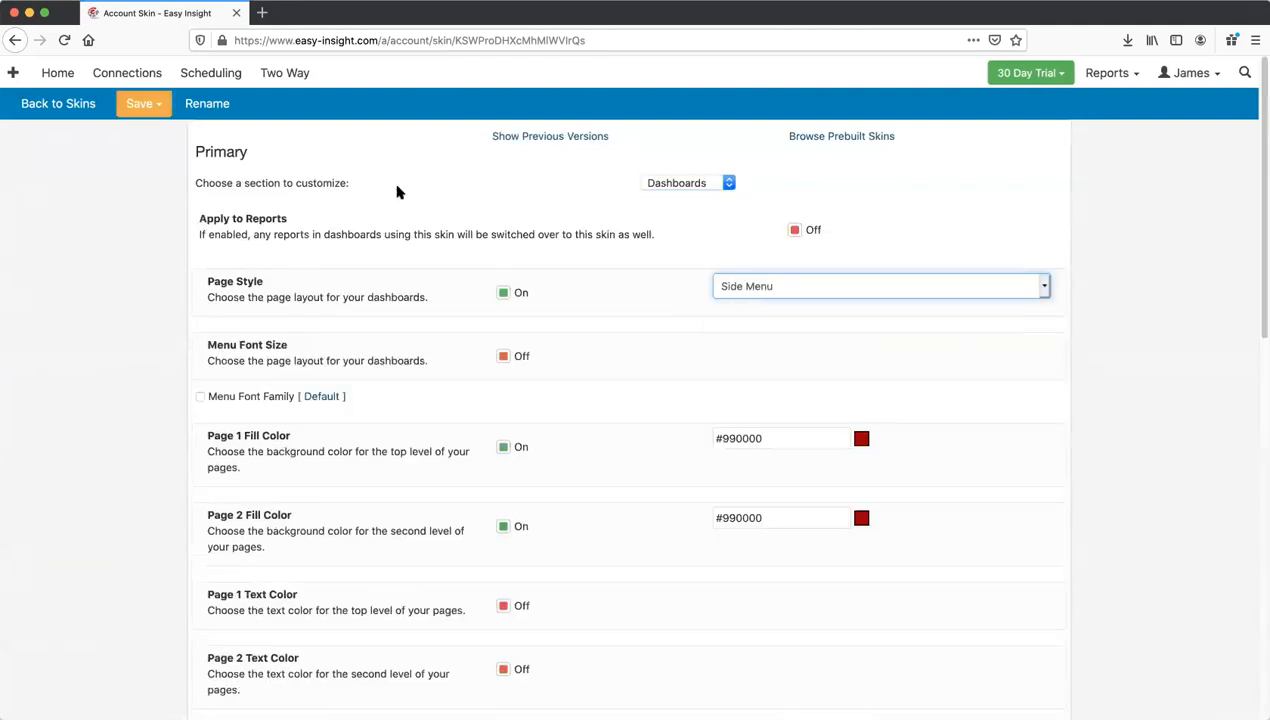
pyautogui.click(141, 103)
pyautogui.click(160, 135)
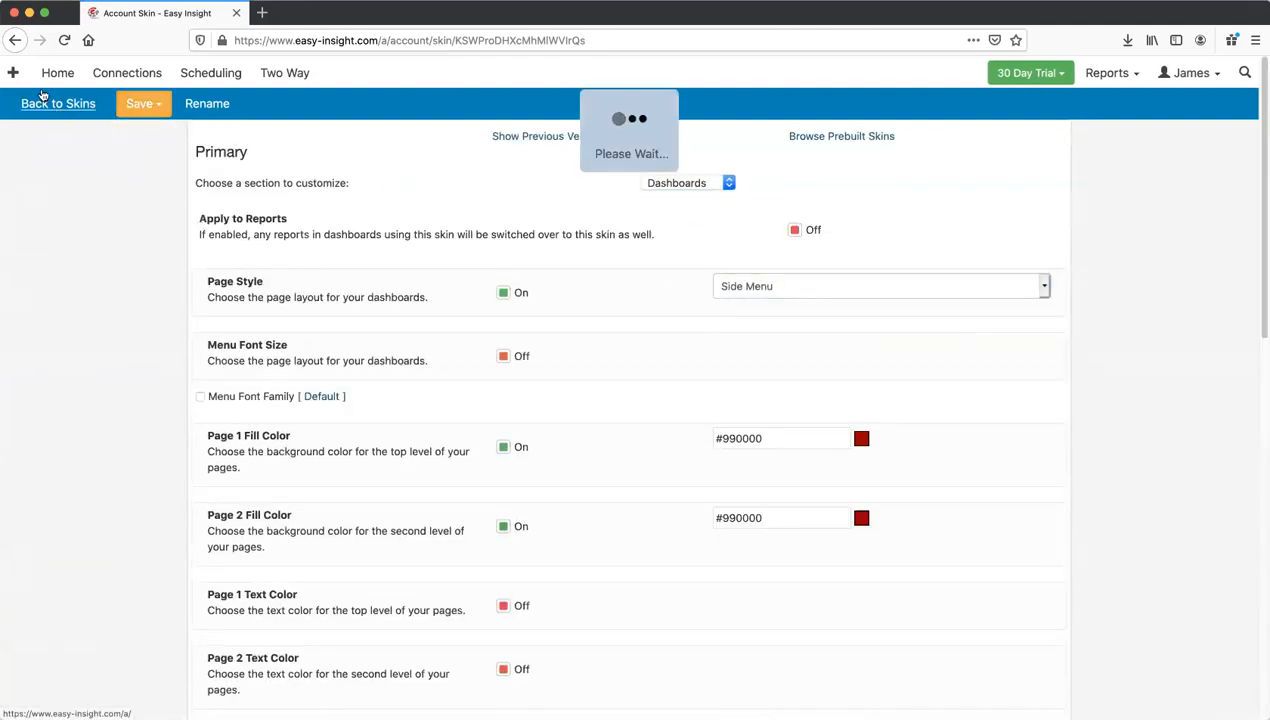
# Step: Reopen the Sample Data dashboard in the editor
pyautogui.click(55, 75)
pyautogui.click(405, 213)
pyautogui.click(468, 241)
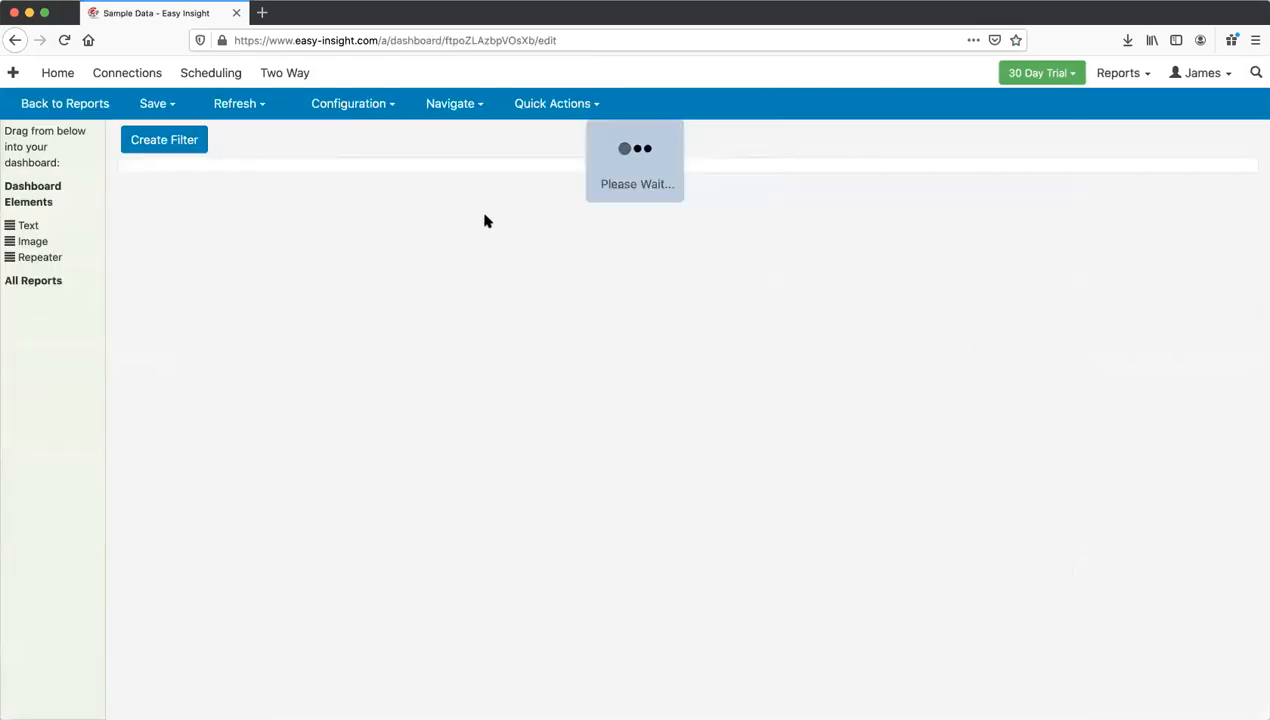
# Step: Assign a library icon to the Overview page and save the dashboard
pyautogui.click(624, 180)
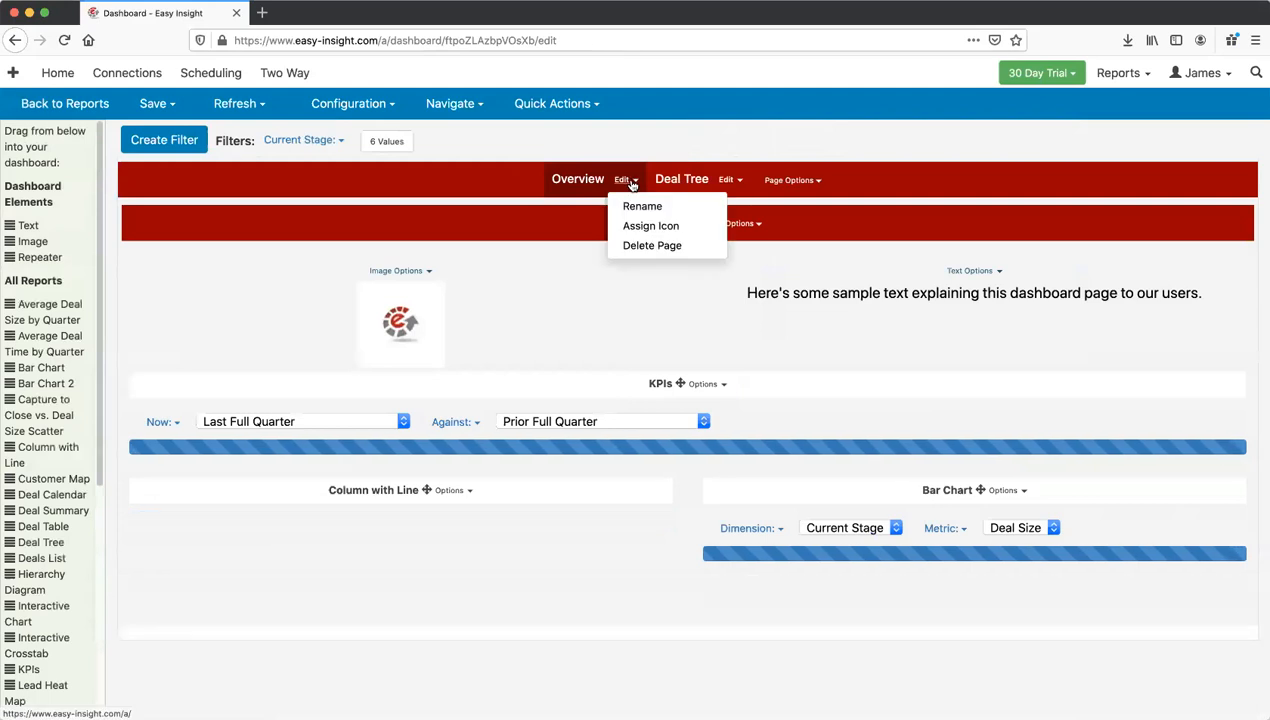
pyautogui.click(615, 148)
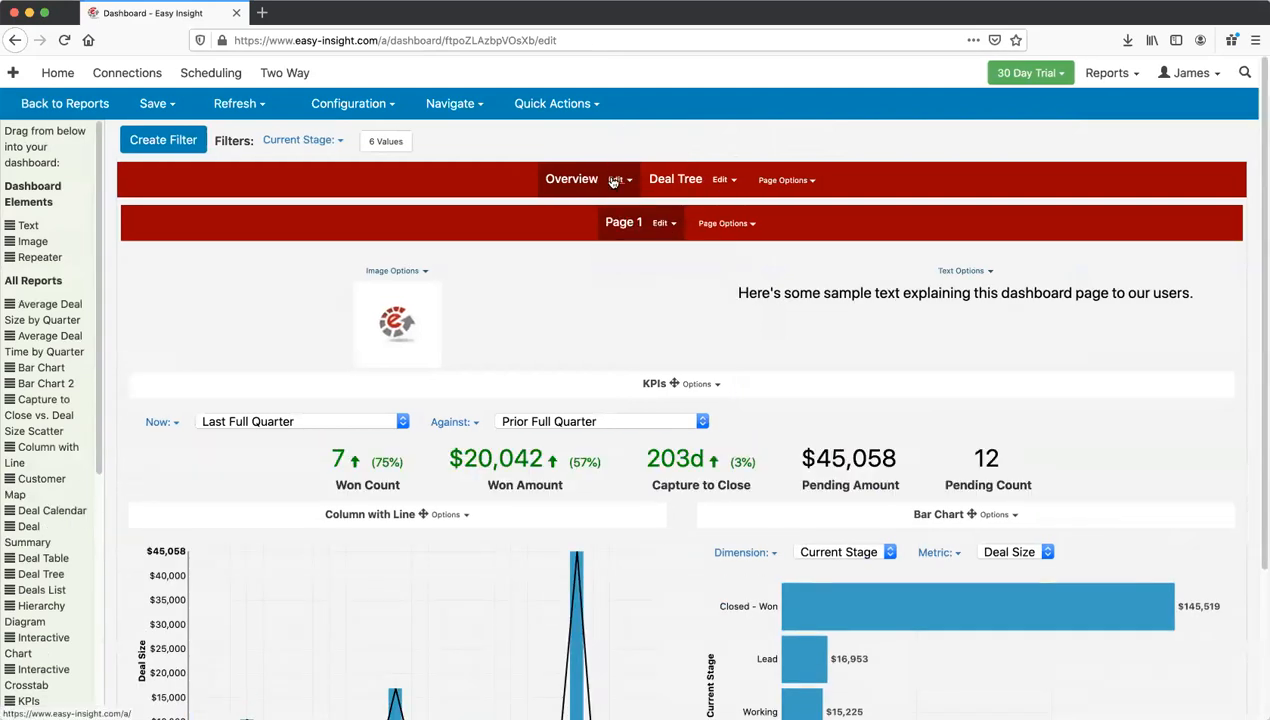
pyautogui.click(617, 180)
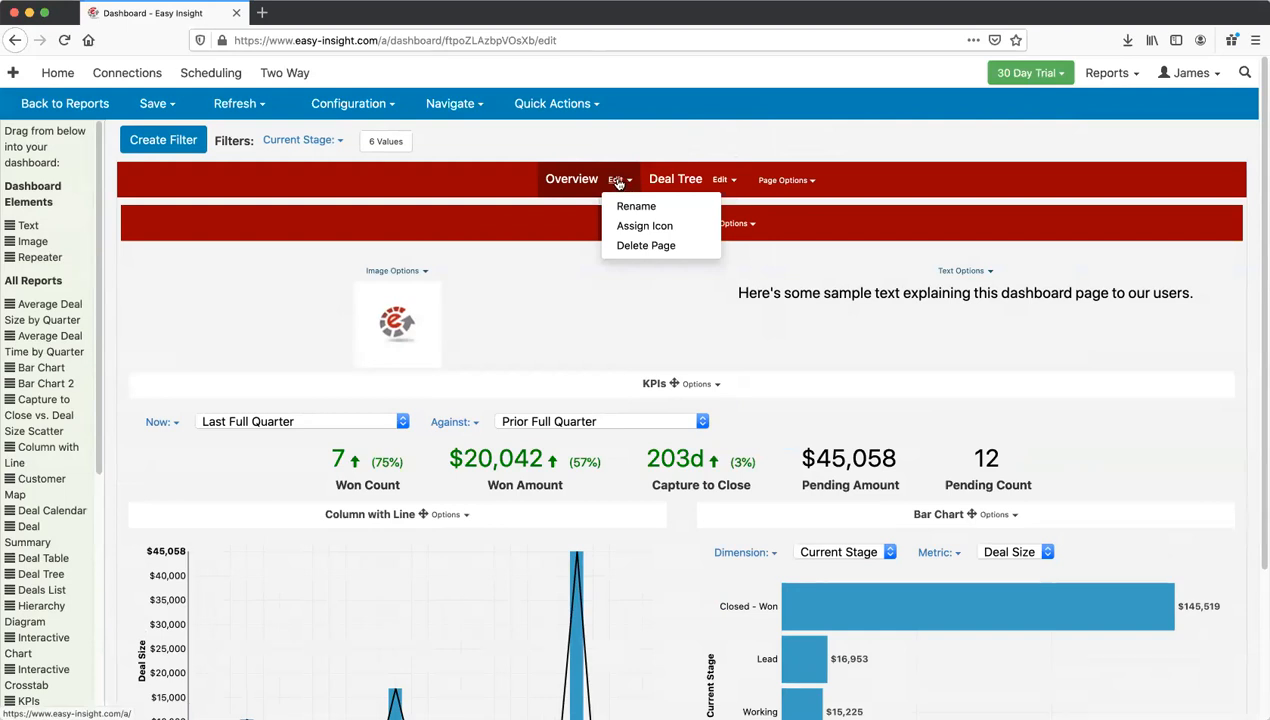
pyautogui.click(577, 184)
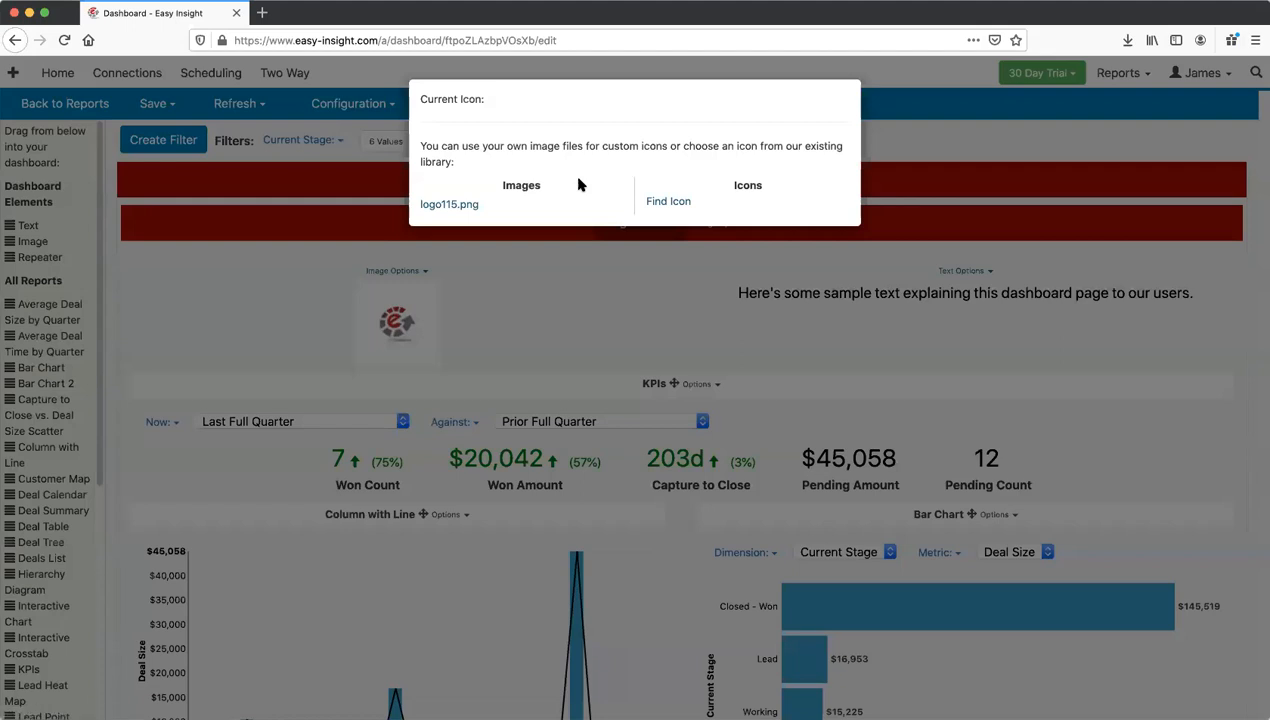
pyautogui.click(669, 203)
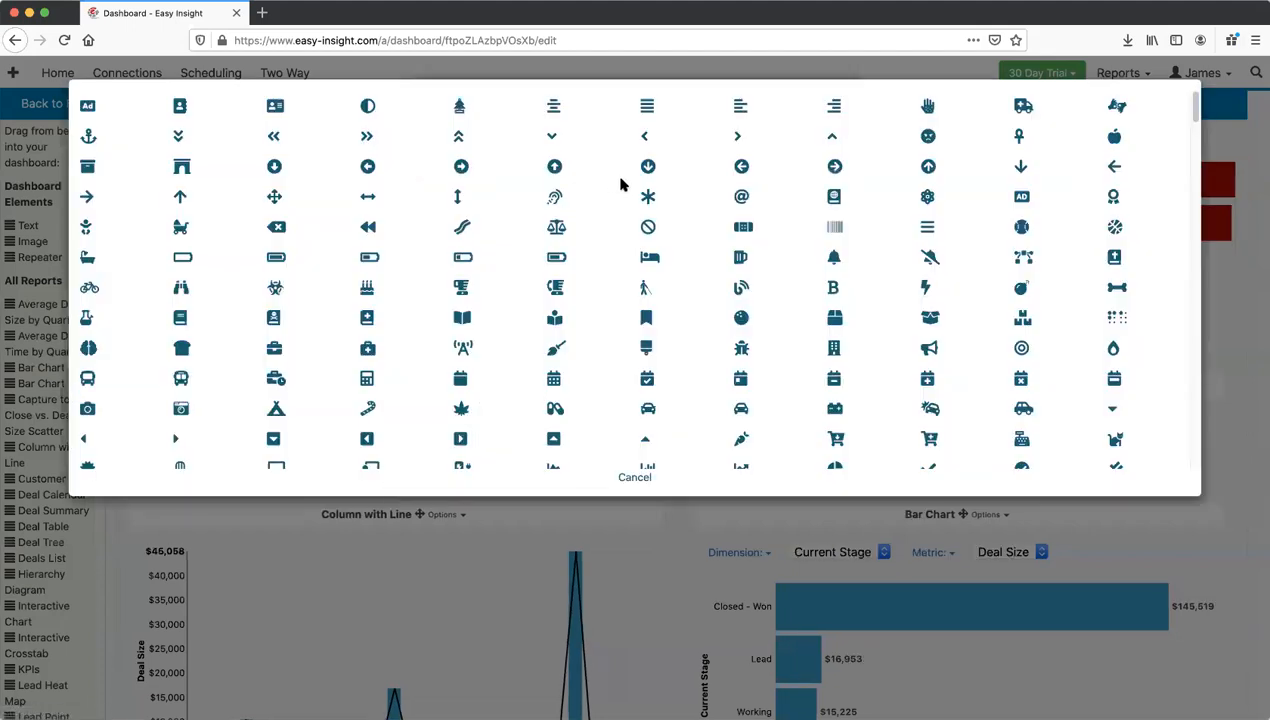
pyautogui.scroll(-3, 536, 208)
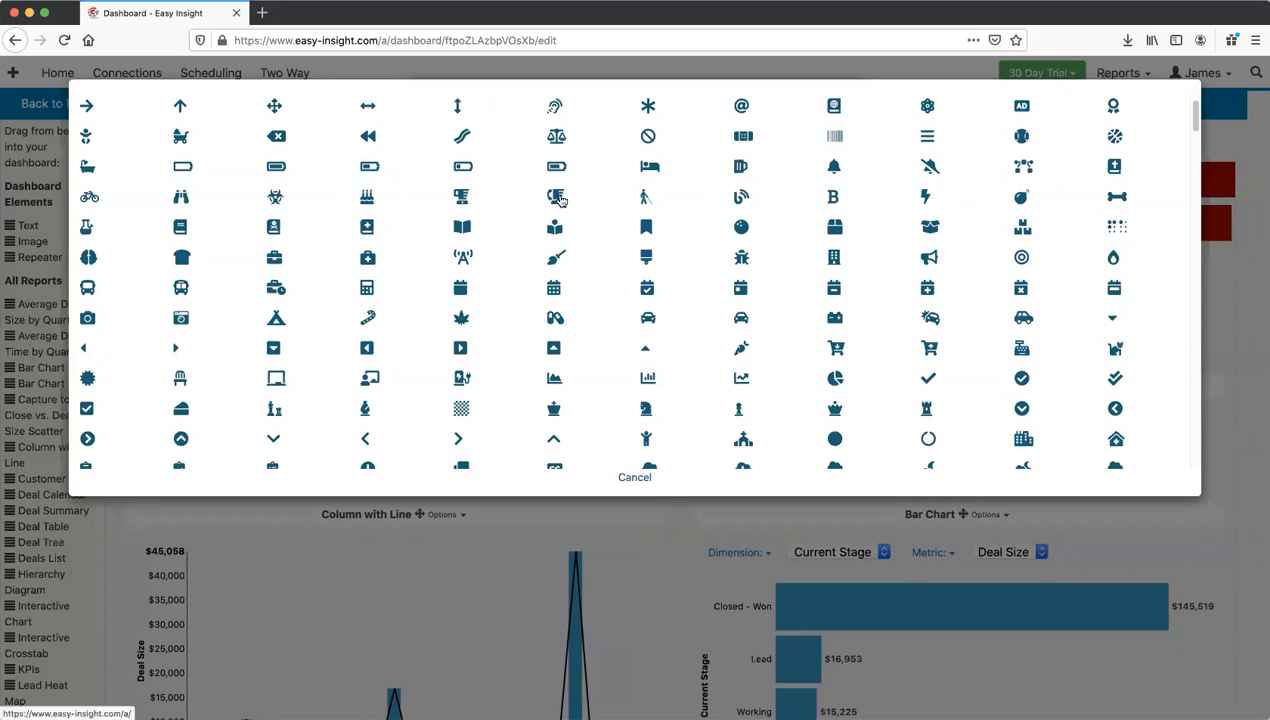
pyautogui.click(557, 197)
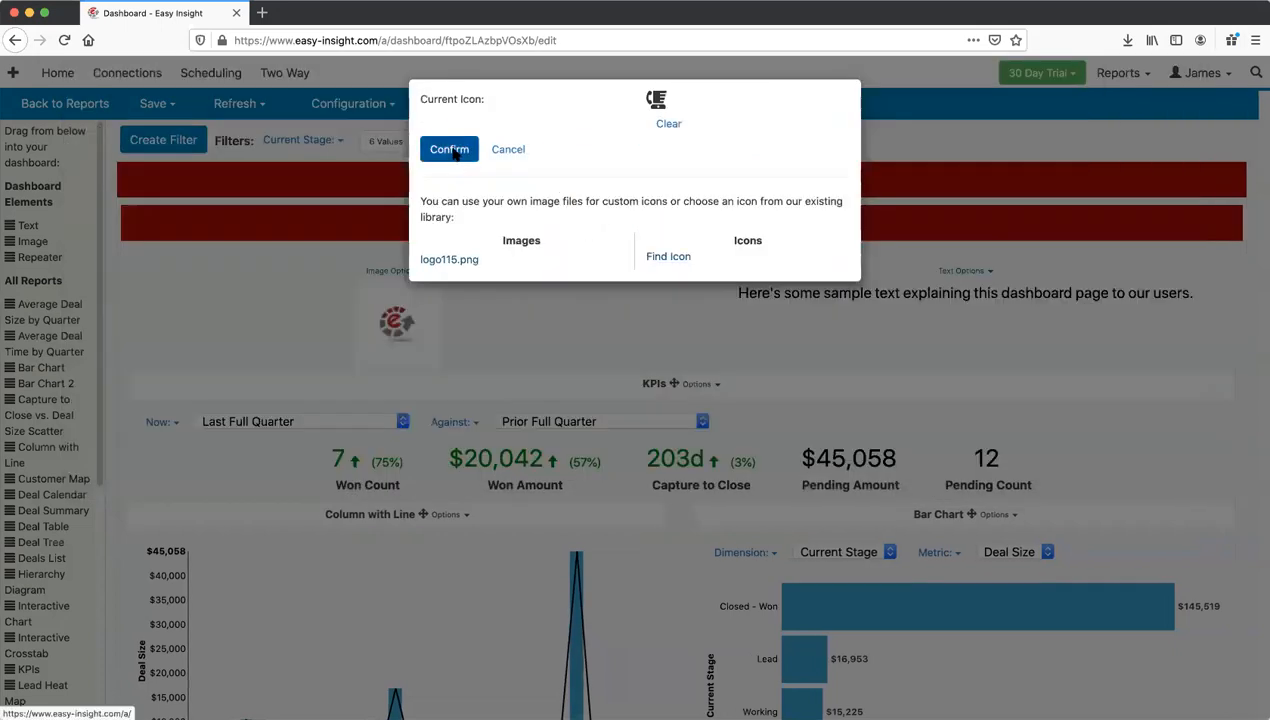
pyautogui.click(449, 149)
pyautogui.click(155, 104)
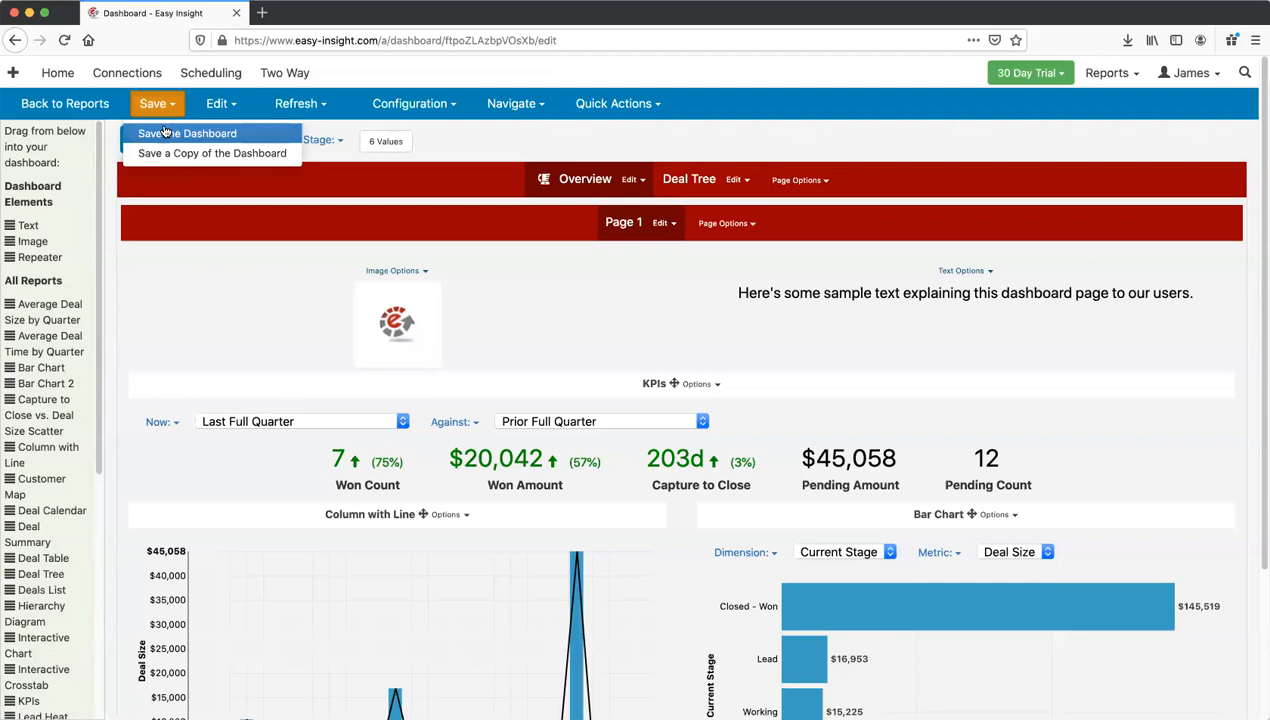
pyautogui.click(165, 133)
# Step: Give the Deal Tree page a bicycle icon, save the dashboard, and switch to view mode
pyautogui.click(733, 179)
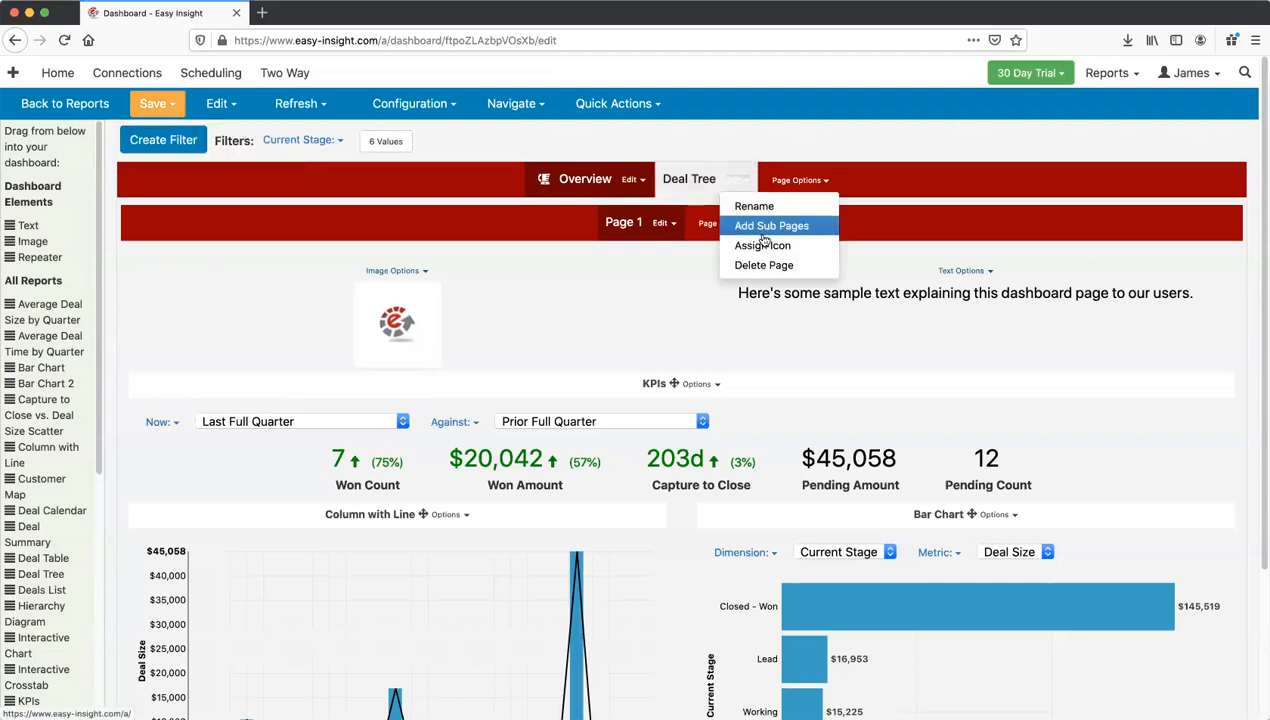
pyautogui.click(760, 245)
pyautogui.click(672, 204)
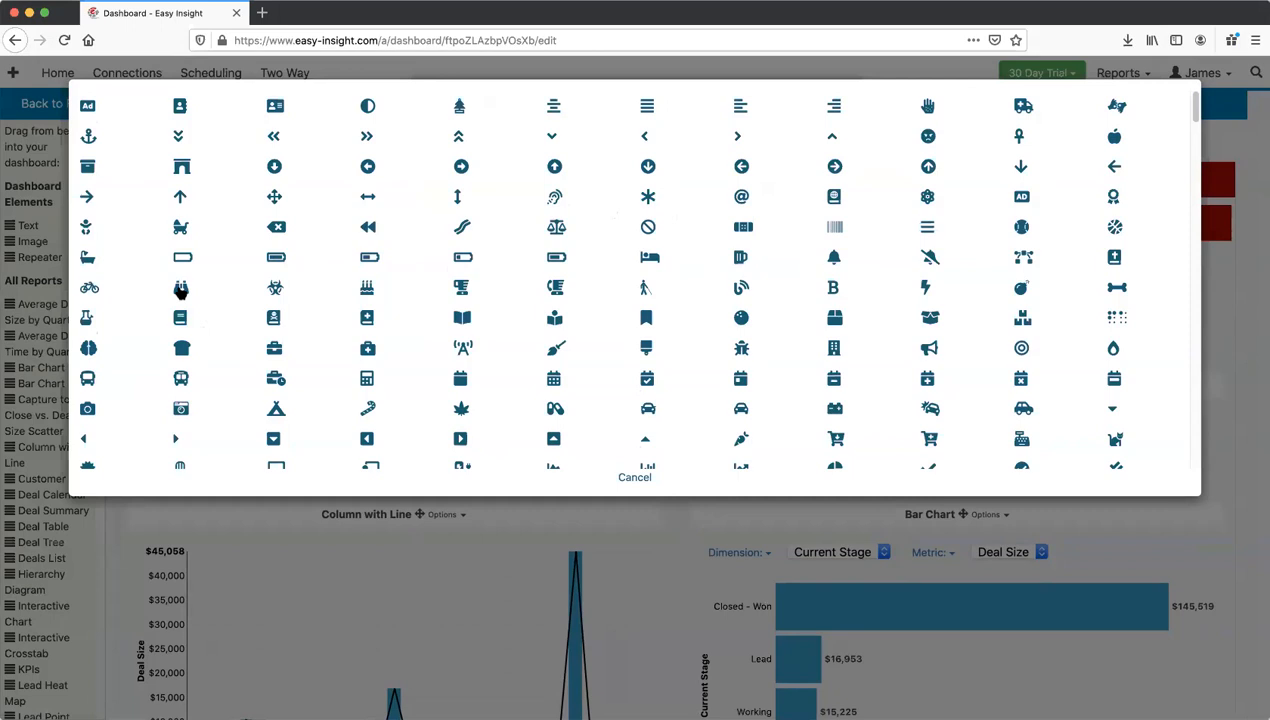
pyautogui.click(89, 287)
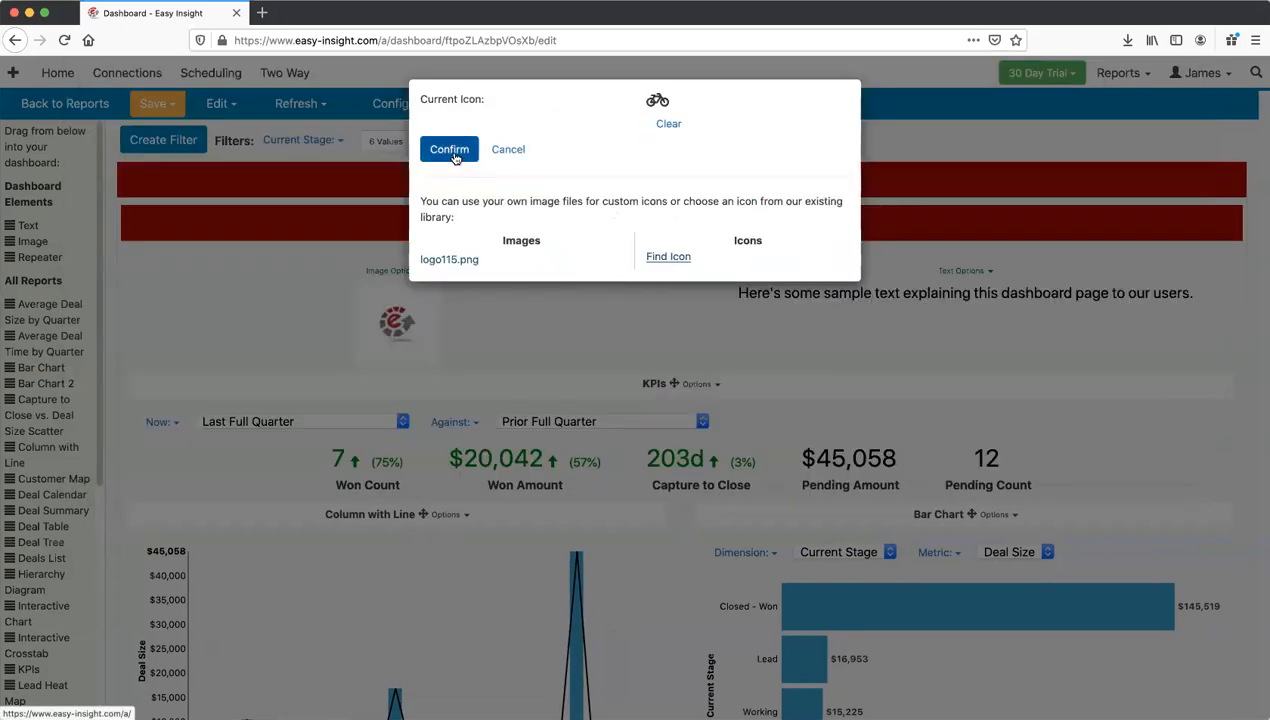
pyautogui.click(450, 150)
pyautogui.click(153, 103)
pyautogui.click(184, 130)
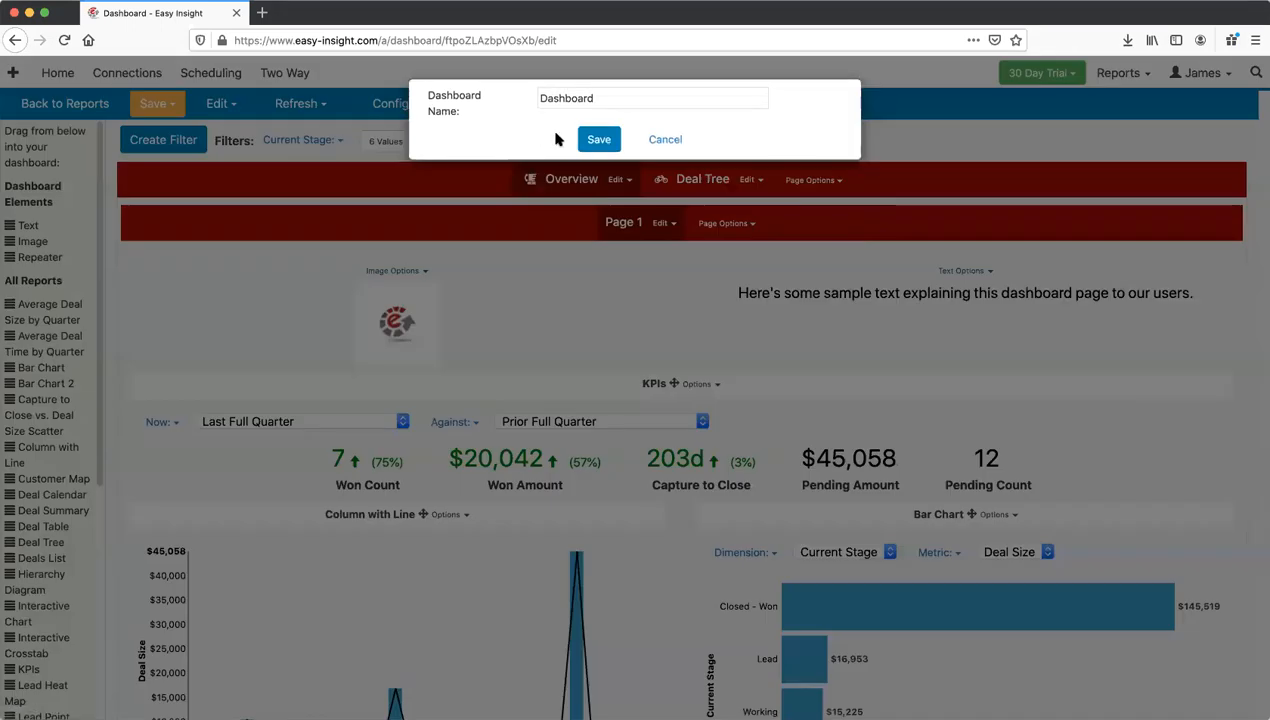
pyautogui.click(590, 139)
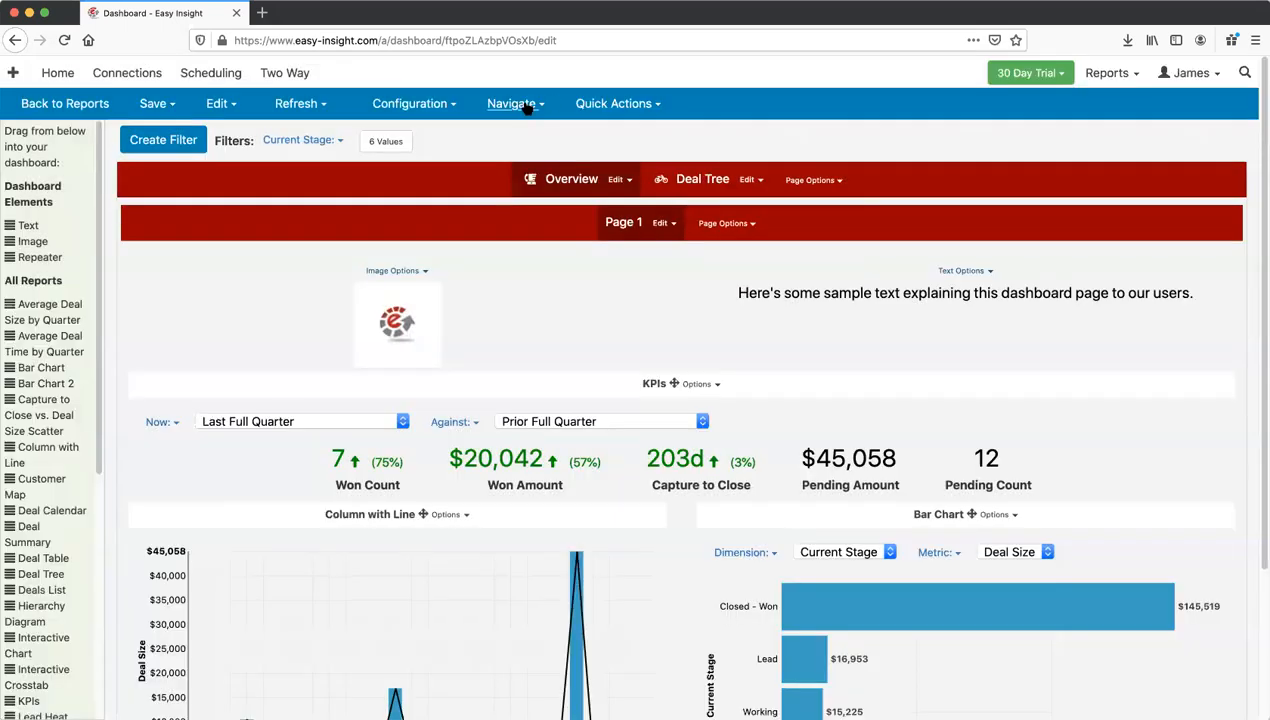
pyautogui.click(525, 103)
pyautogui.click(524, 130)
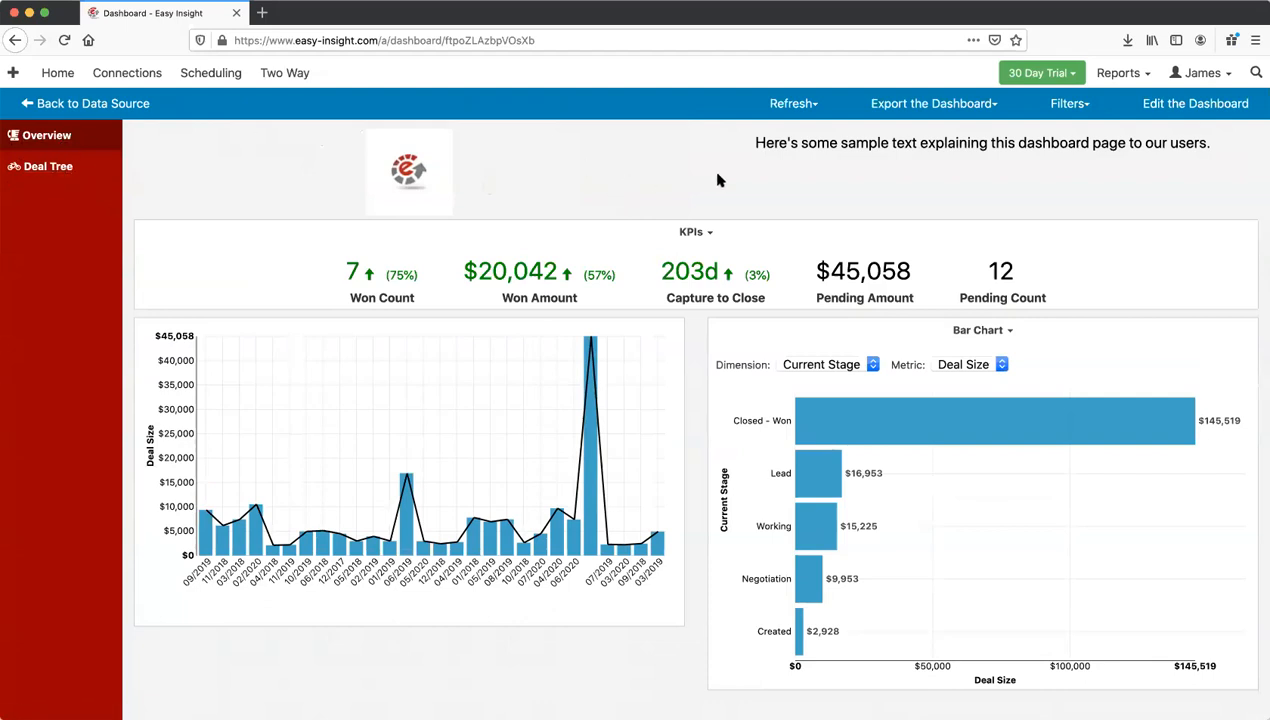
pyautogui.click(885, 105)
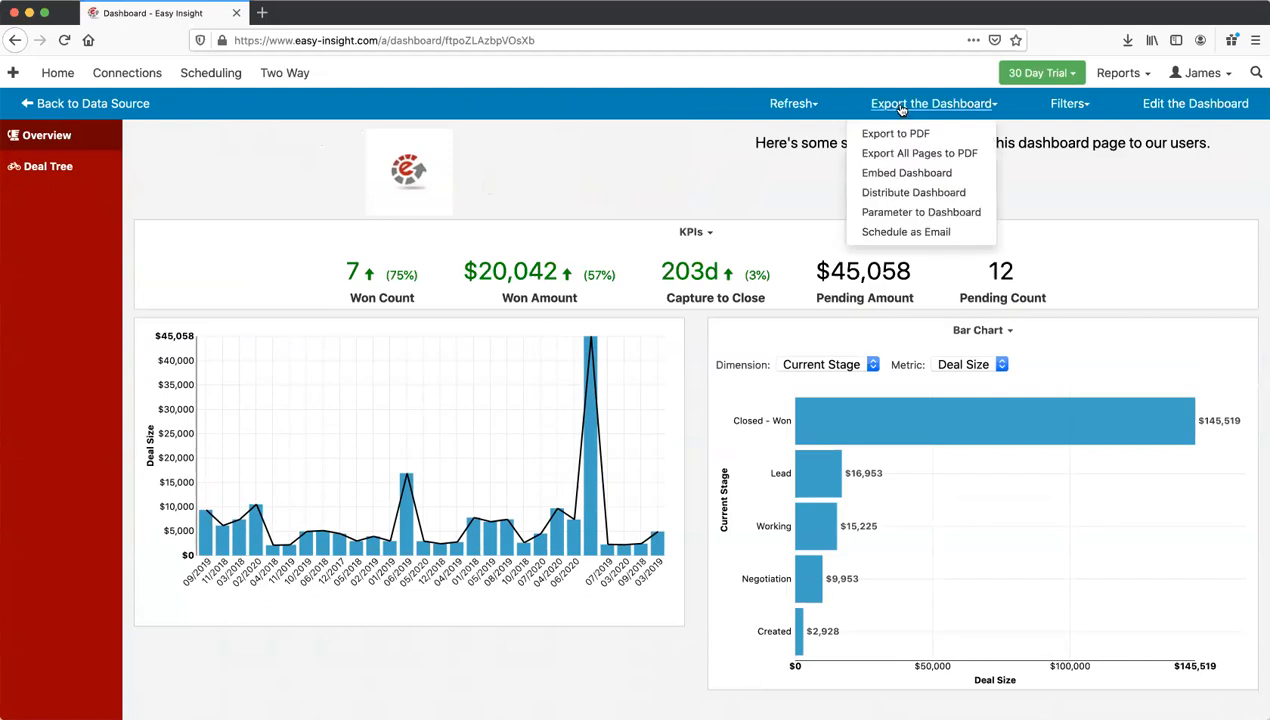
pyautogui.click(901, 109)
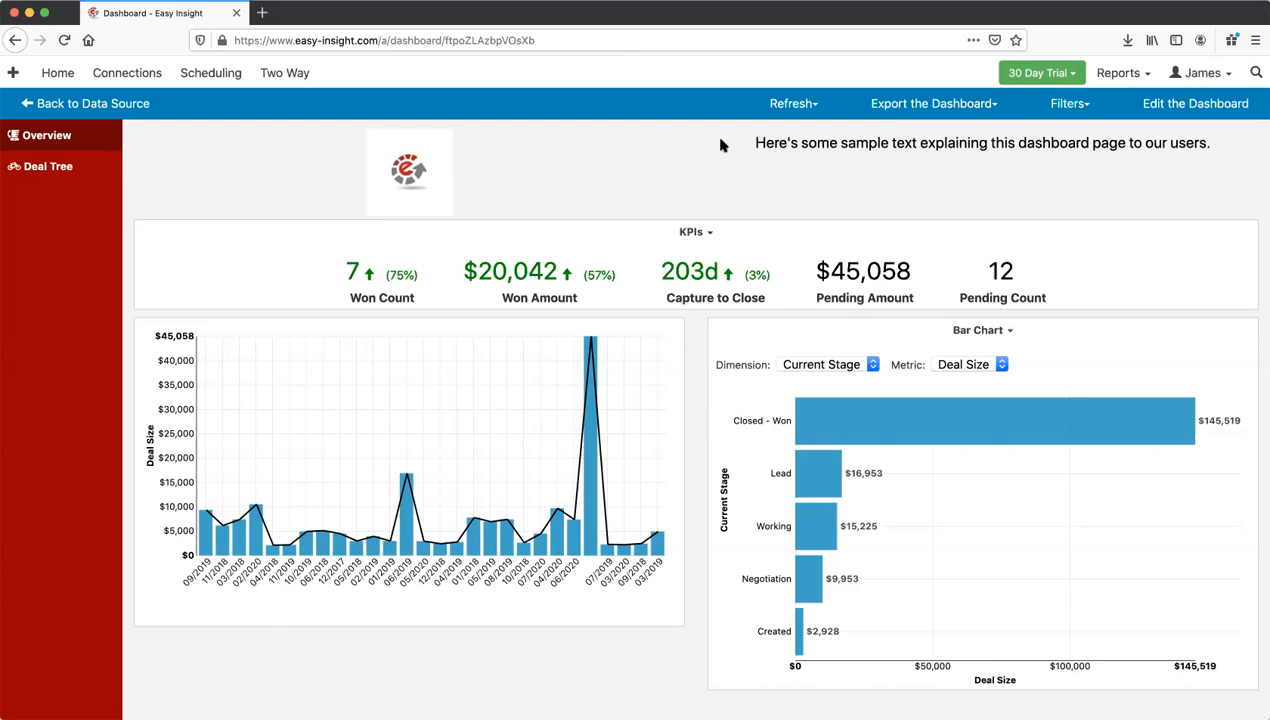
# Step: Review the per-user URLs on the Distribute Dashboard page, then go to Account Settings
pyautogui.click(933, 103)
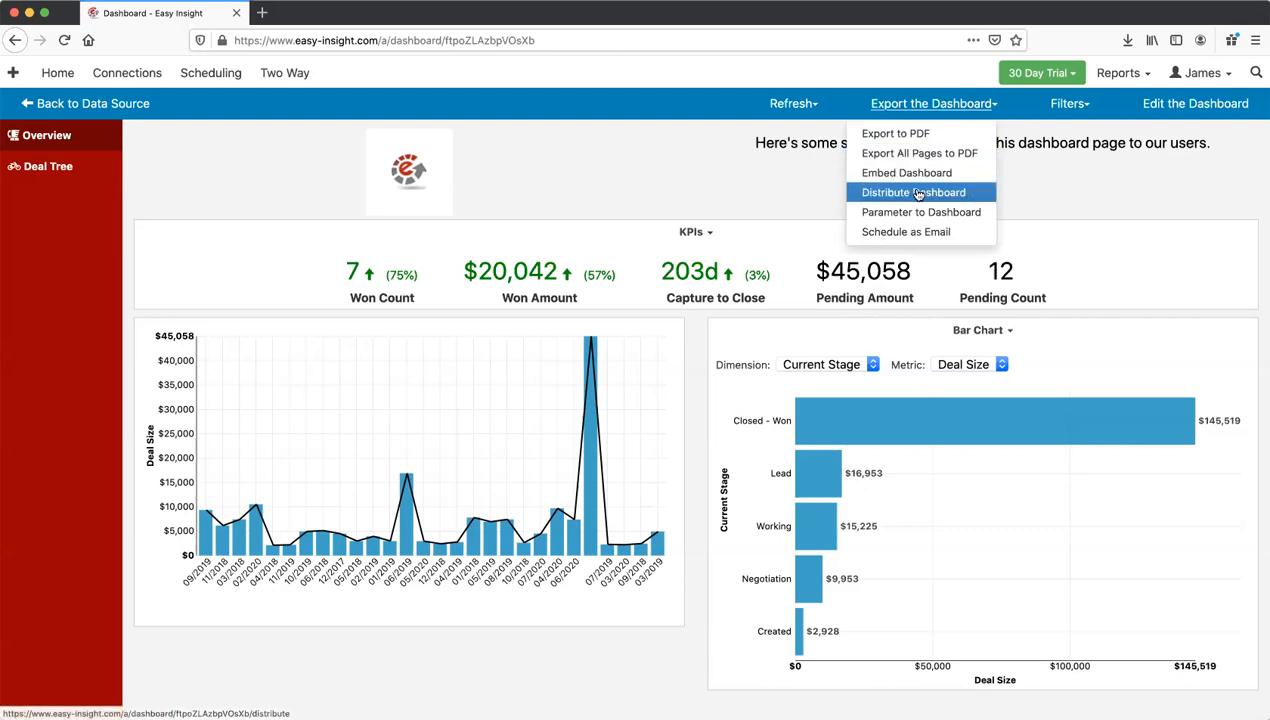
pyautogui.click(918, 193)
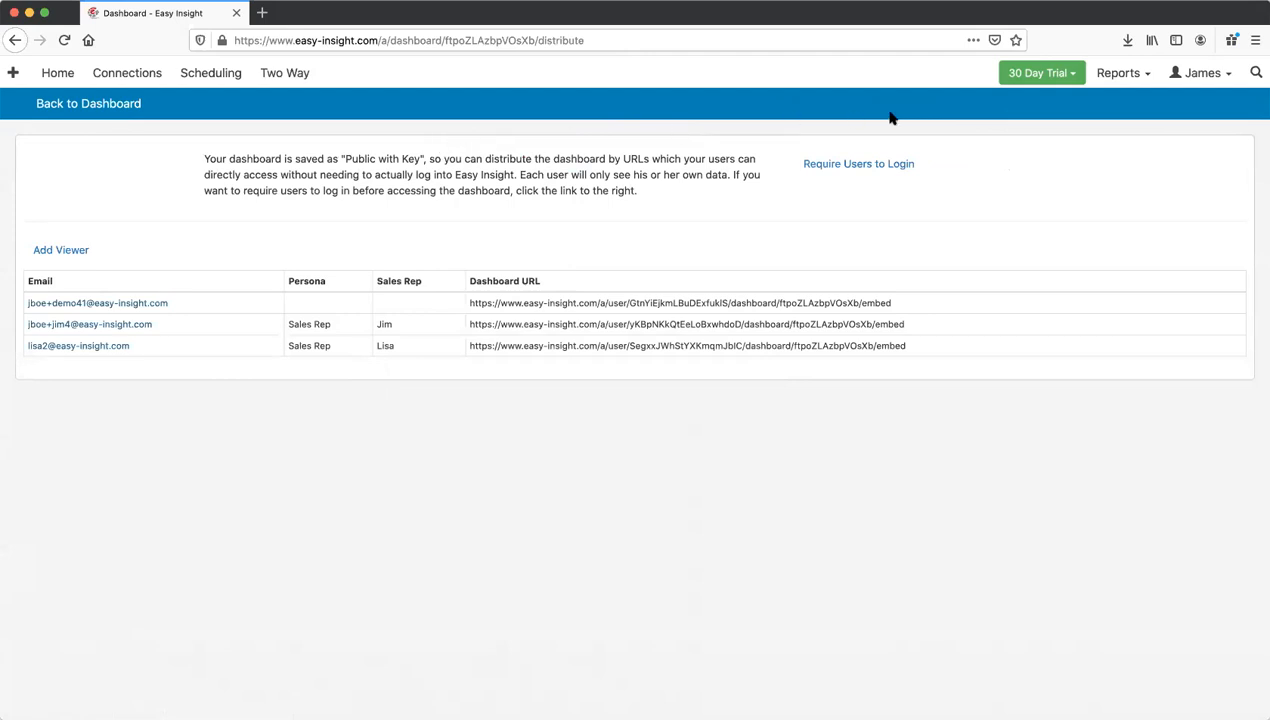
pyautogui.click(1201, 75)
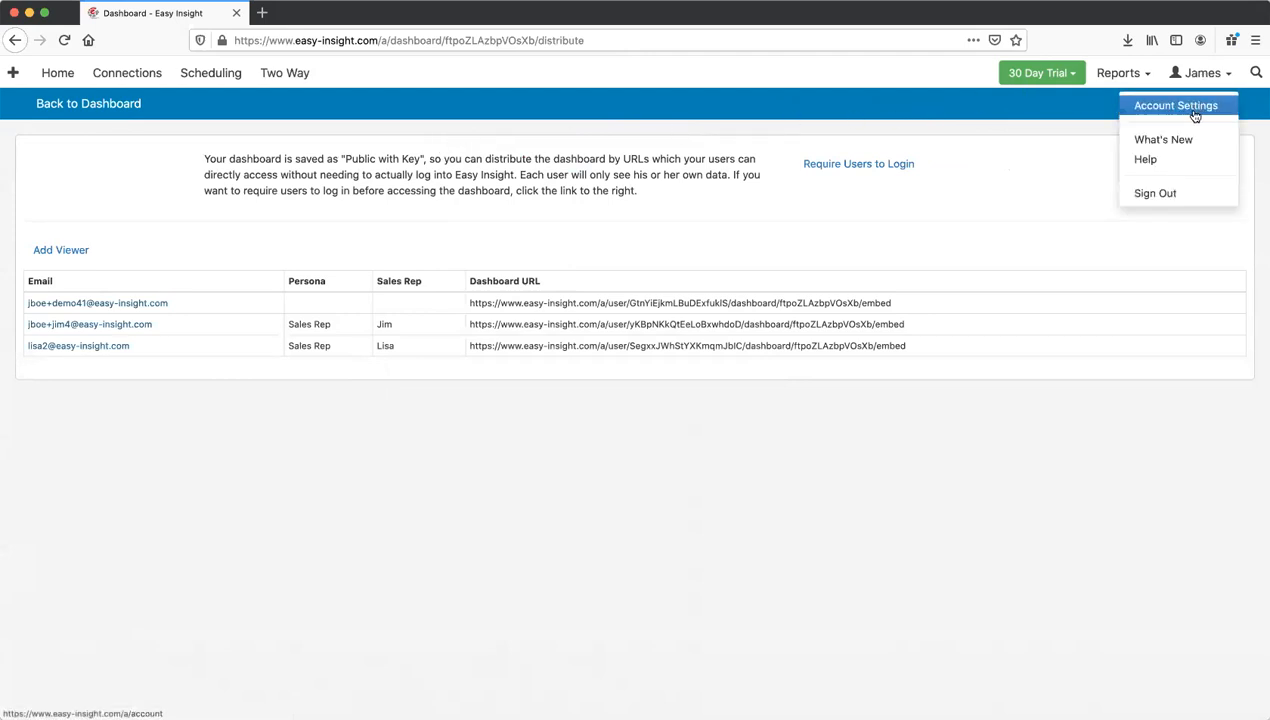
pyautogui.click(1188, 106)
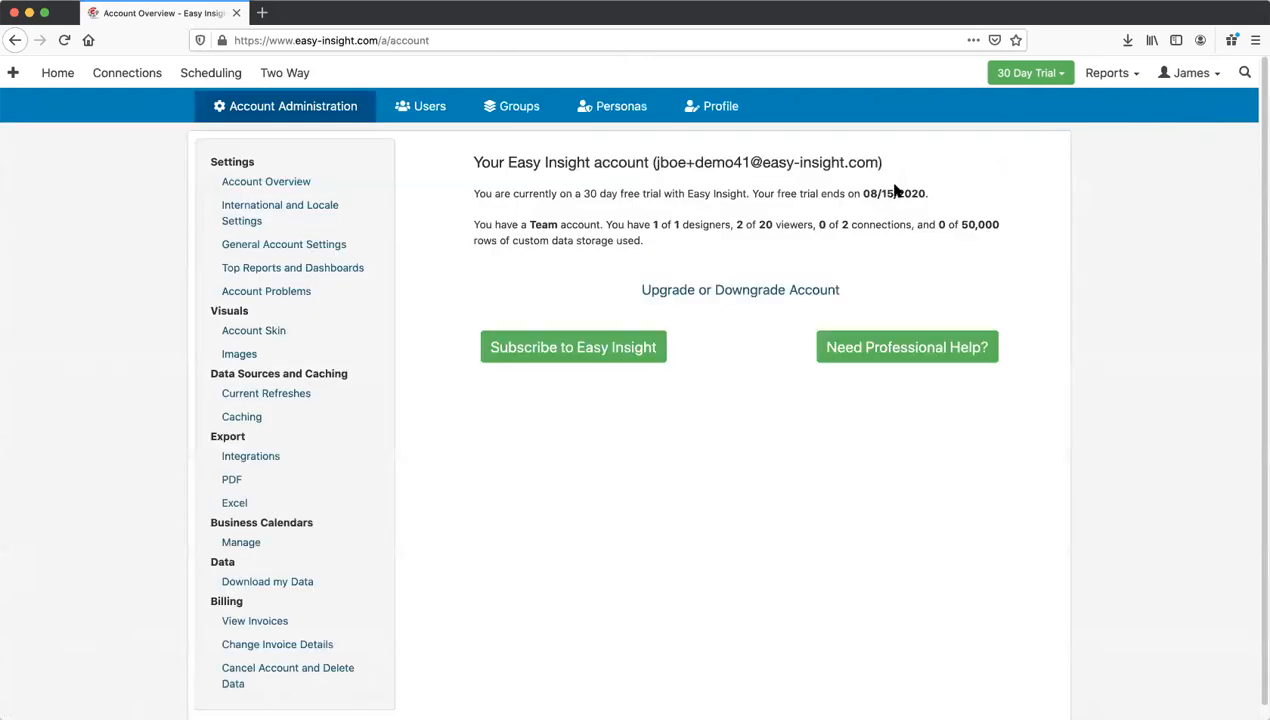
# Step: Inspect the Sales Rep persona's filter setup, then list the account's users
pyautogui.click(617, 107)
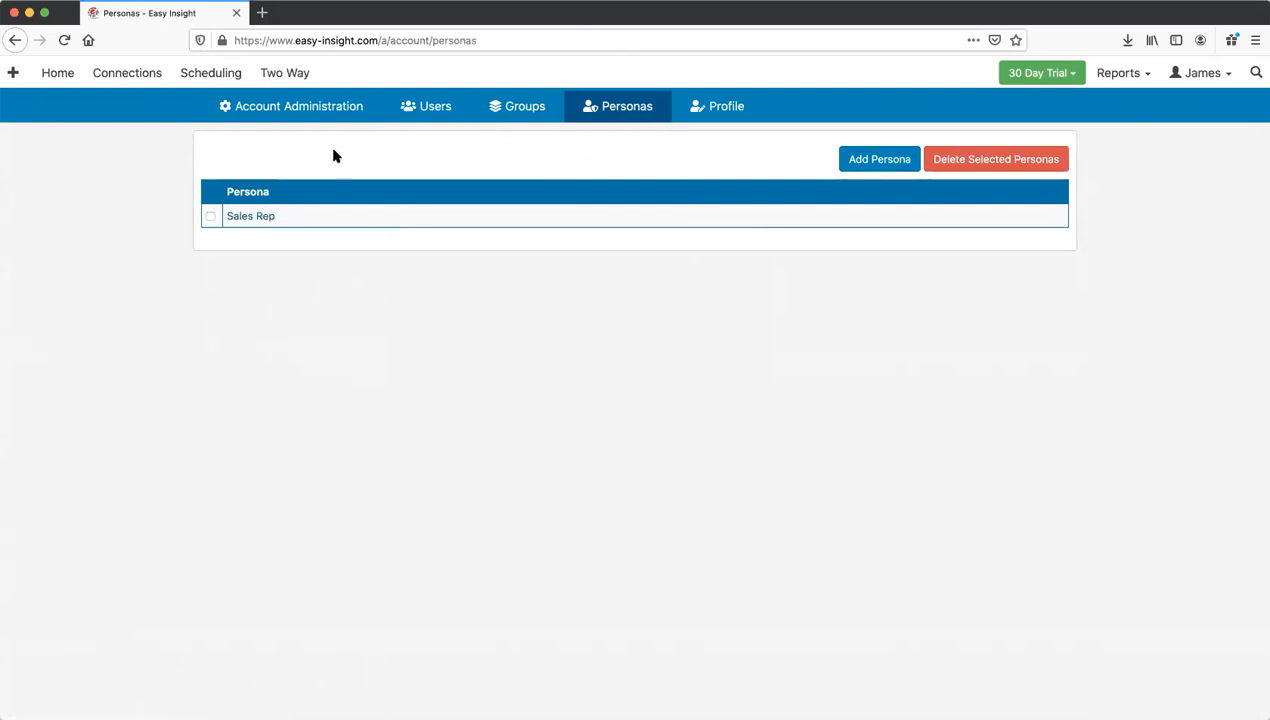
pyautogui.click(252, 217)
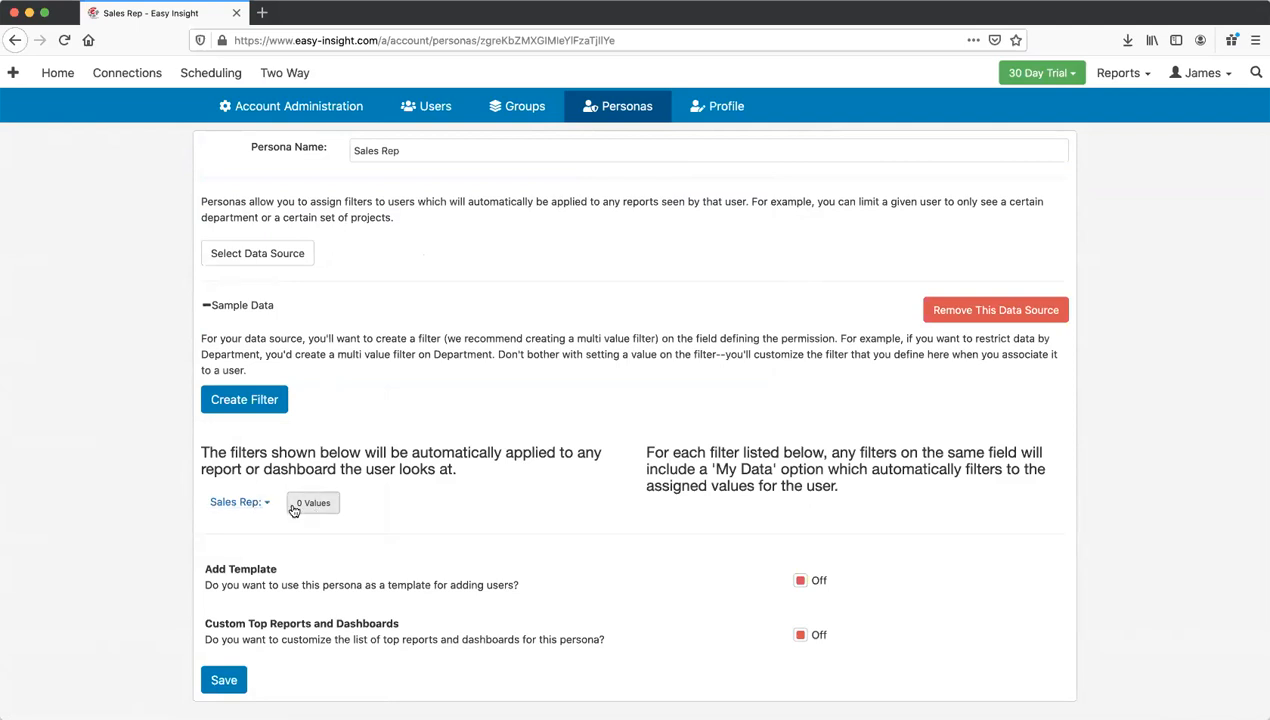
pyautogui.click(432, 108)
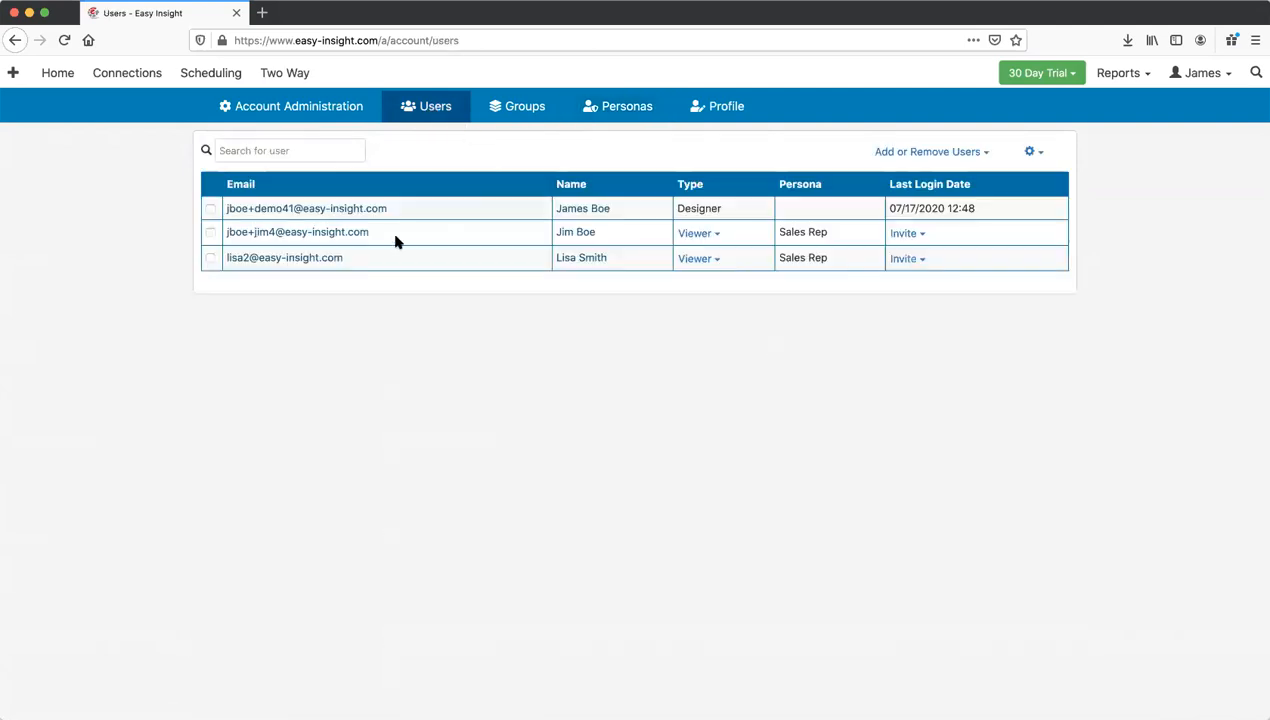
# Step: Open the second viewer's user settings and confirm the persona is Sales Rep
pyautogui.click(326, 233)
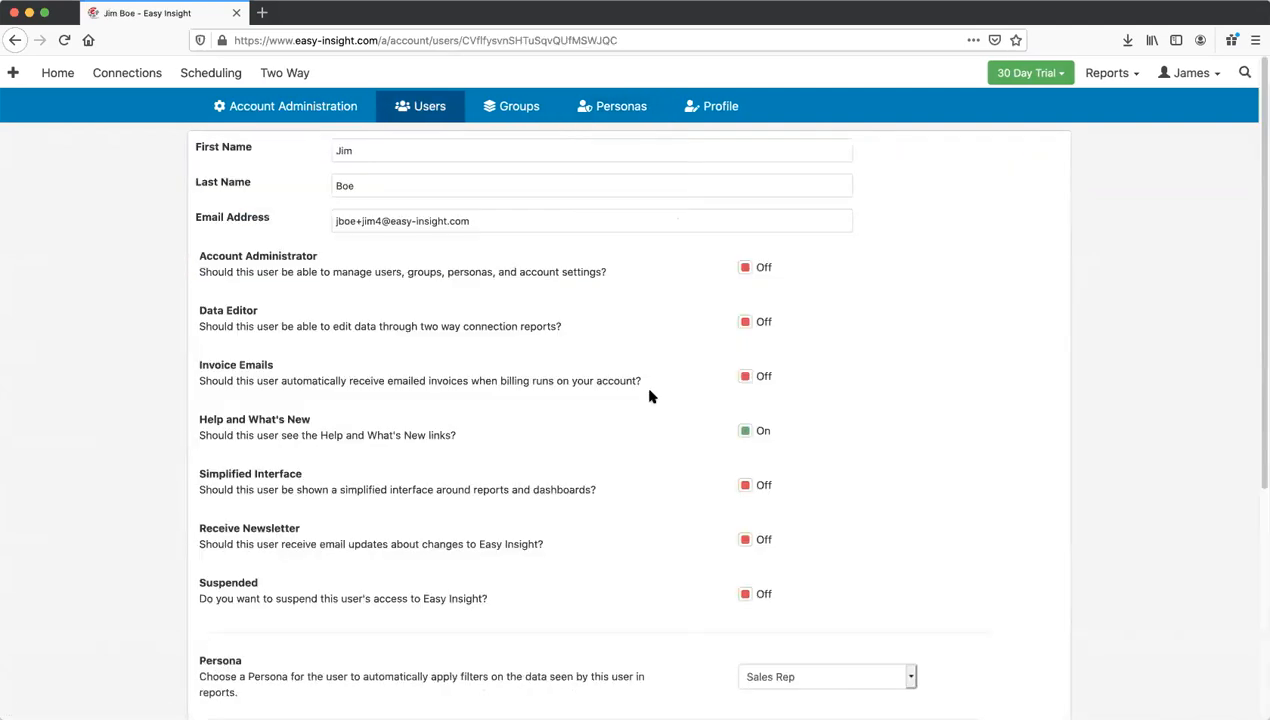
pyautogui.scroll(-5, 649, 397)
pyautogui.click(799, 413)
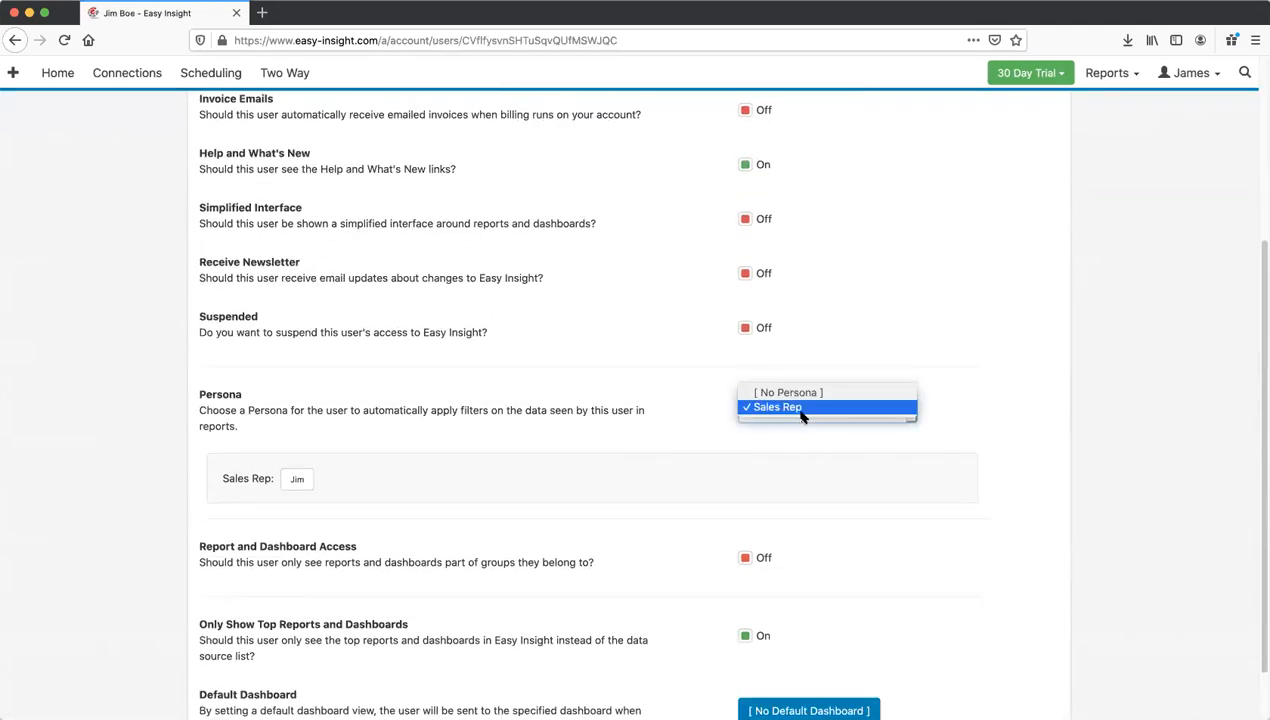
pyautogui.click(681, 367)
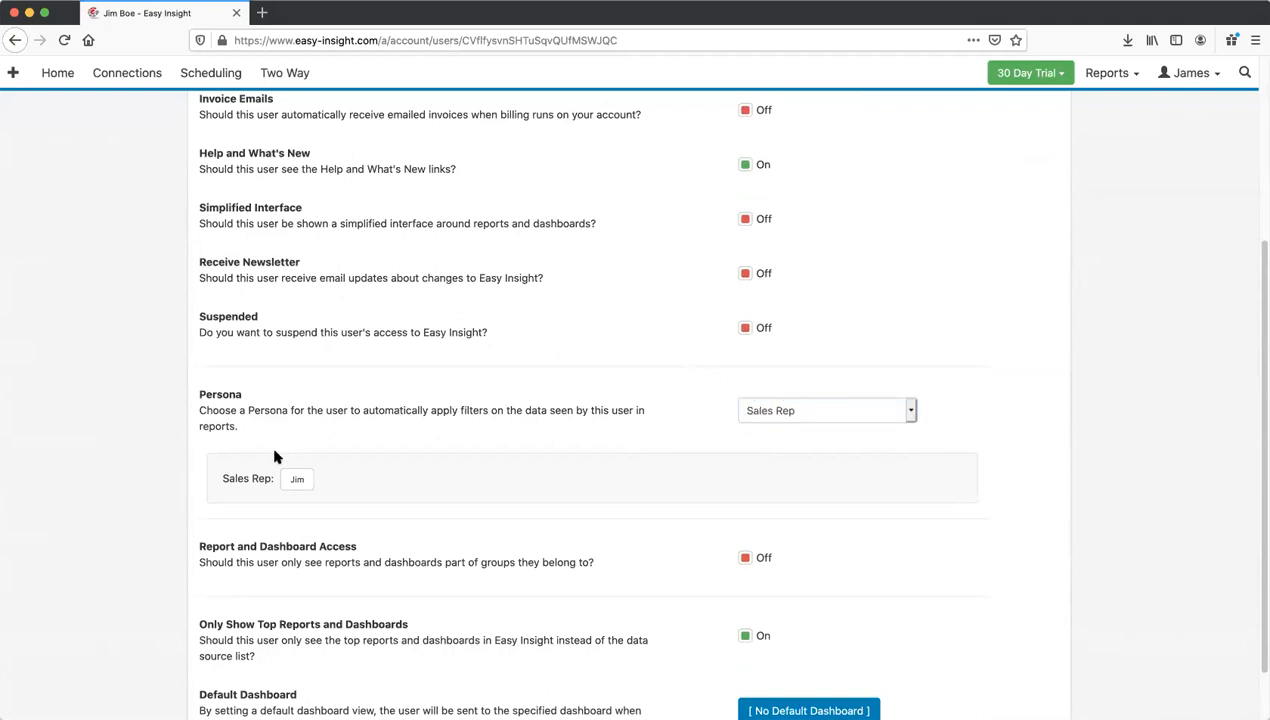
# Step: Check that the Sales Rep value picker limits them to their own rep, cancel it, and return Home
pyautogui.click(296, 480)
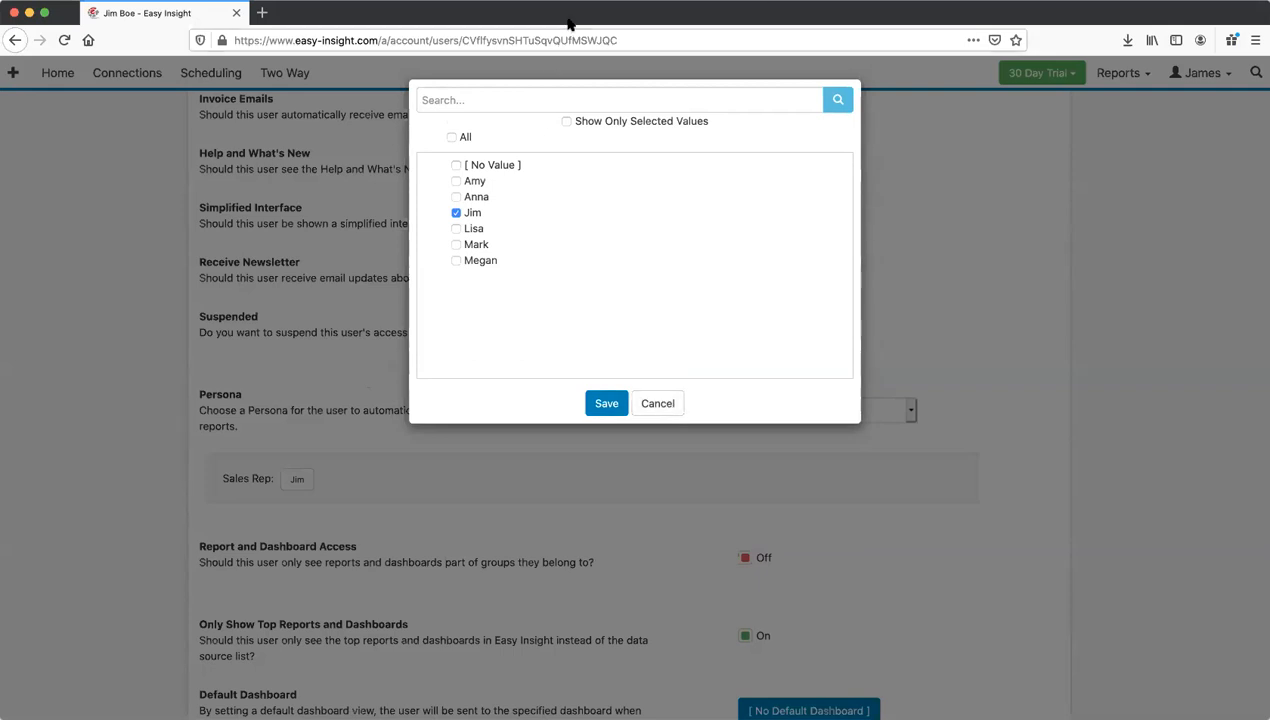
pyautogui.click(656, 402)
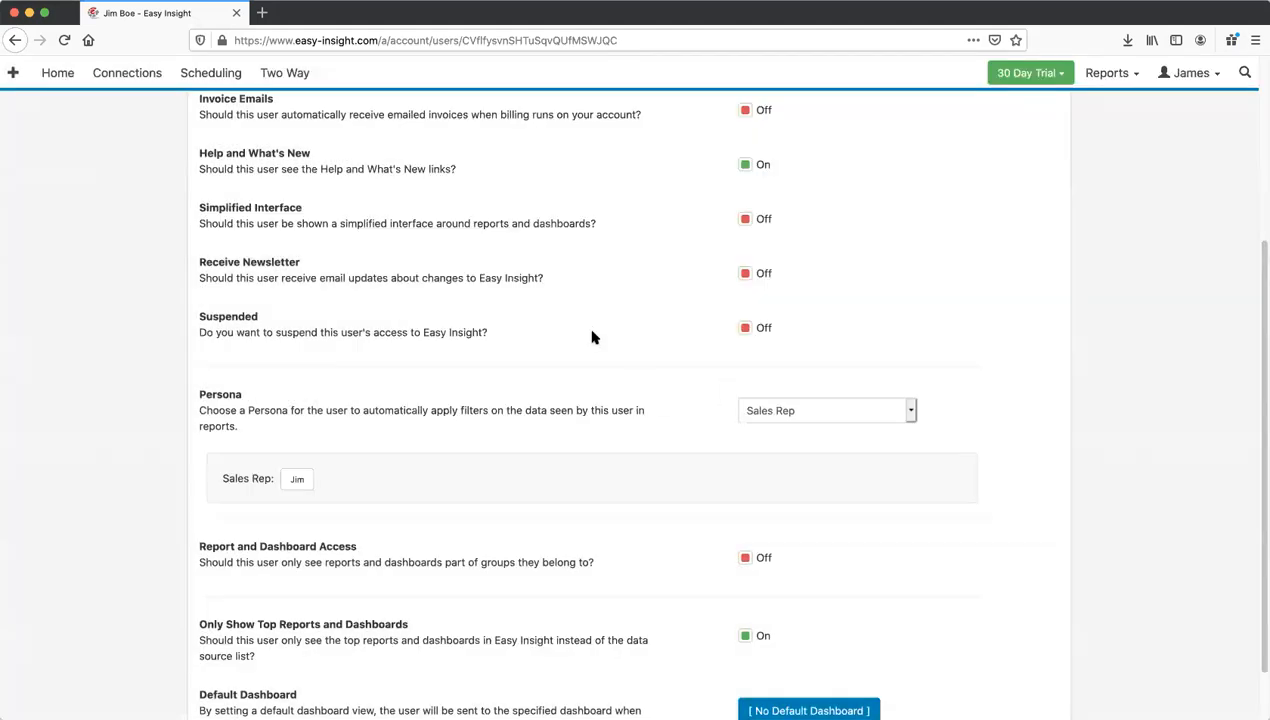
pyautogui.scroll(5, 537, 303)
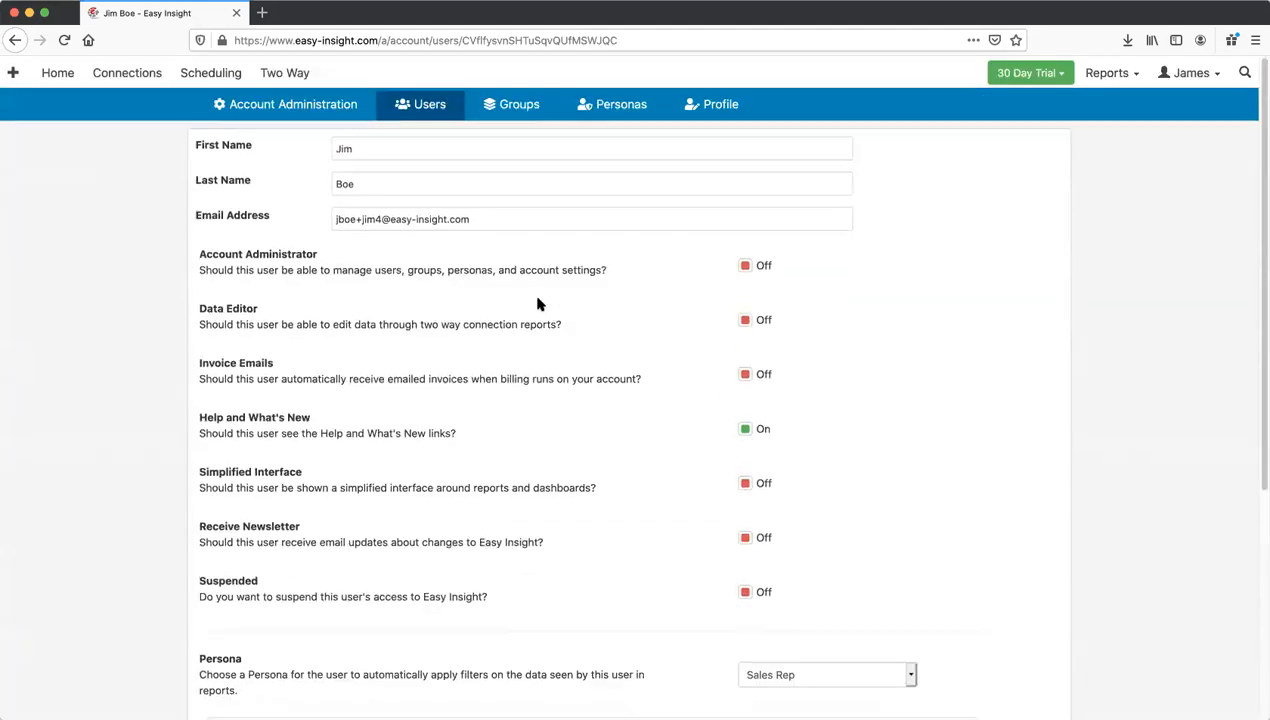
pyautogui.scroll(-4, 537, 303)
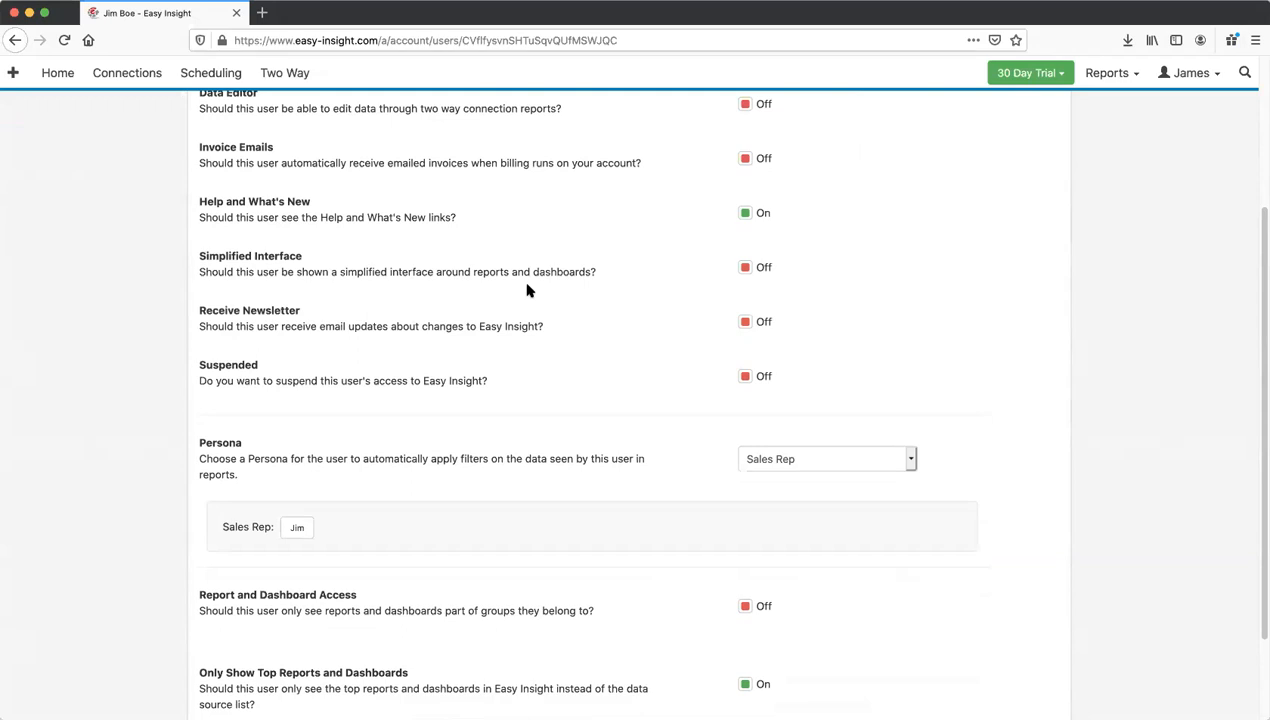
pyautogui.scroll(5, 300, 190)
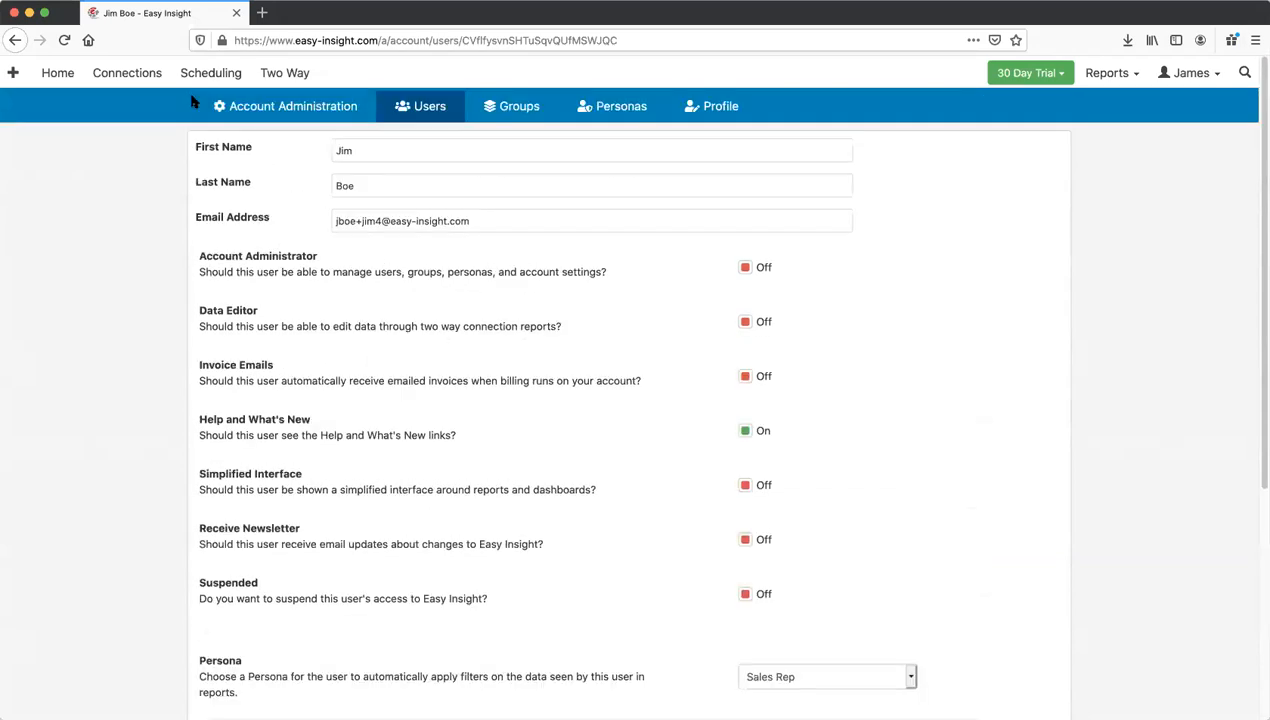
pyautogui.click(62, 77)
# Step: Open the Sample Data Dashboard's Distribute Dashboard page listing each viewer's URL
pyautogui.click(431, 213)
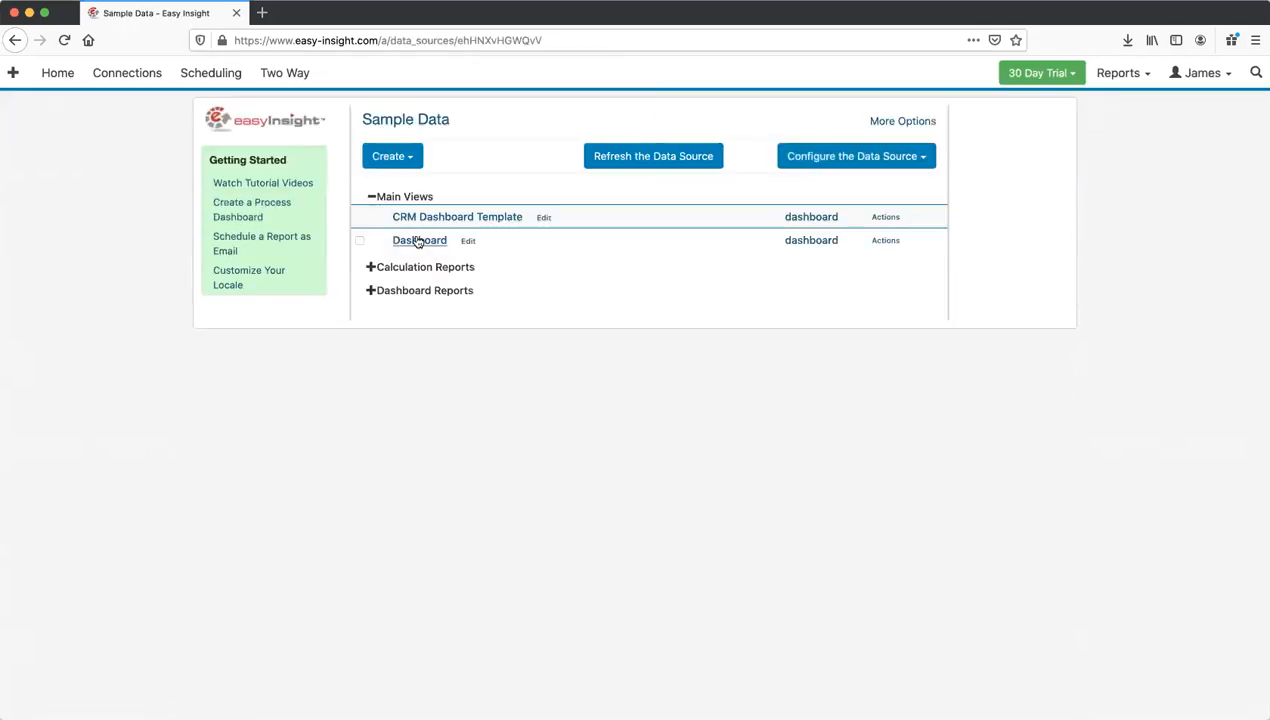
pyautogui.click(419, 241)
pyautogui.click(925, 104)
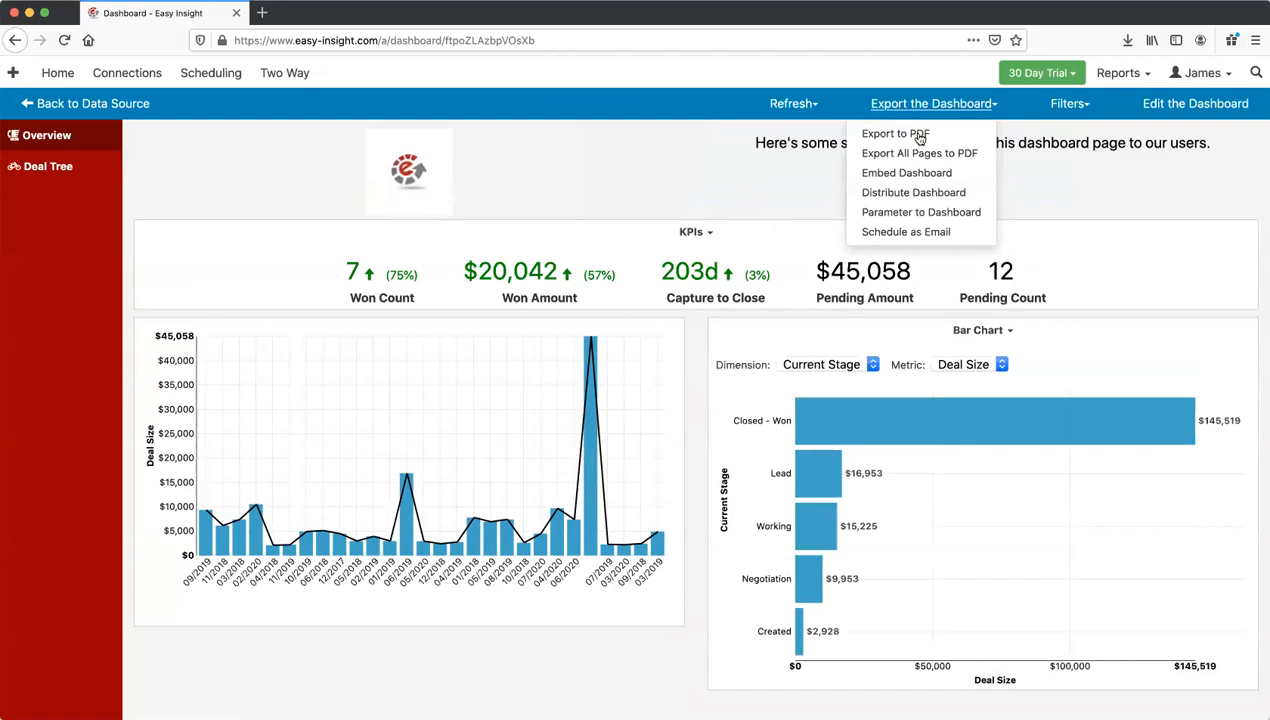
pyautogui.click(908, 192)
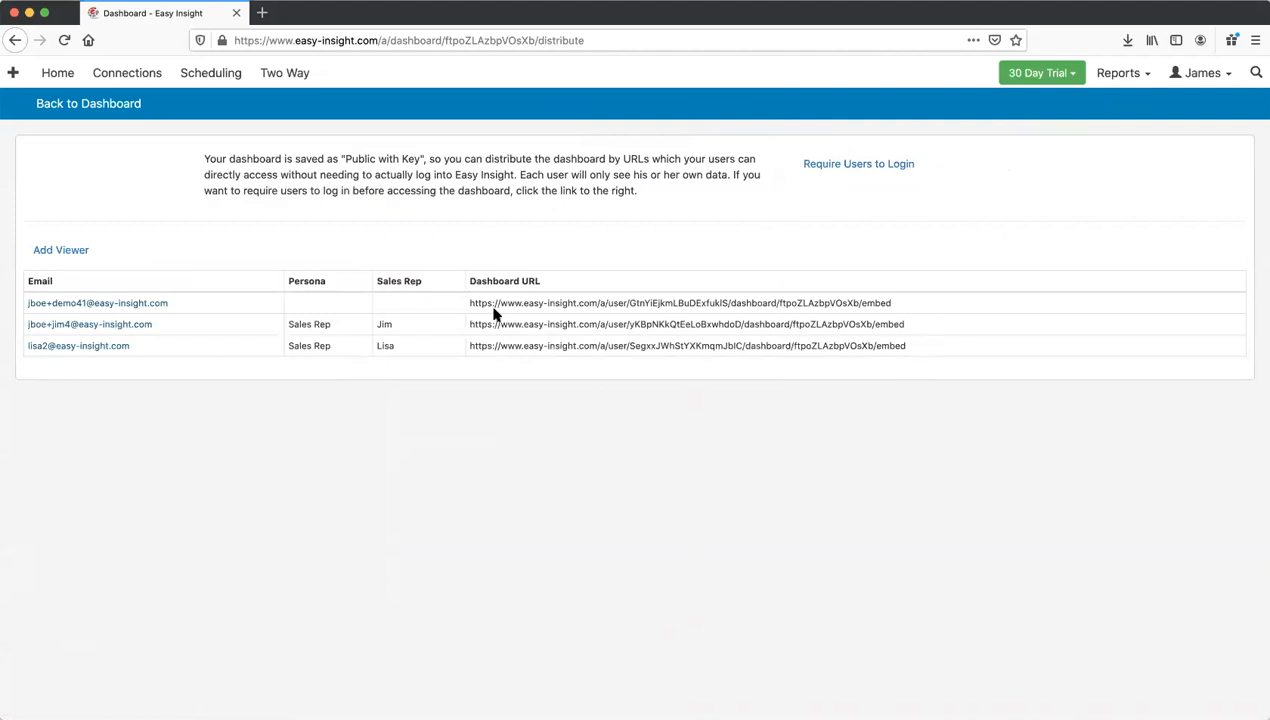
# Step: Select the second viewer's full persona-filtered dashboard URL
pyautogui.moveTo(517, 324); pyautogui.dragTo(901, 303)
pyautogui.tripleClick(917, 323)
pyautogui.click(918, 323)
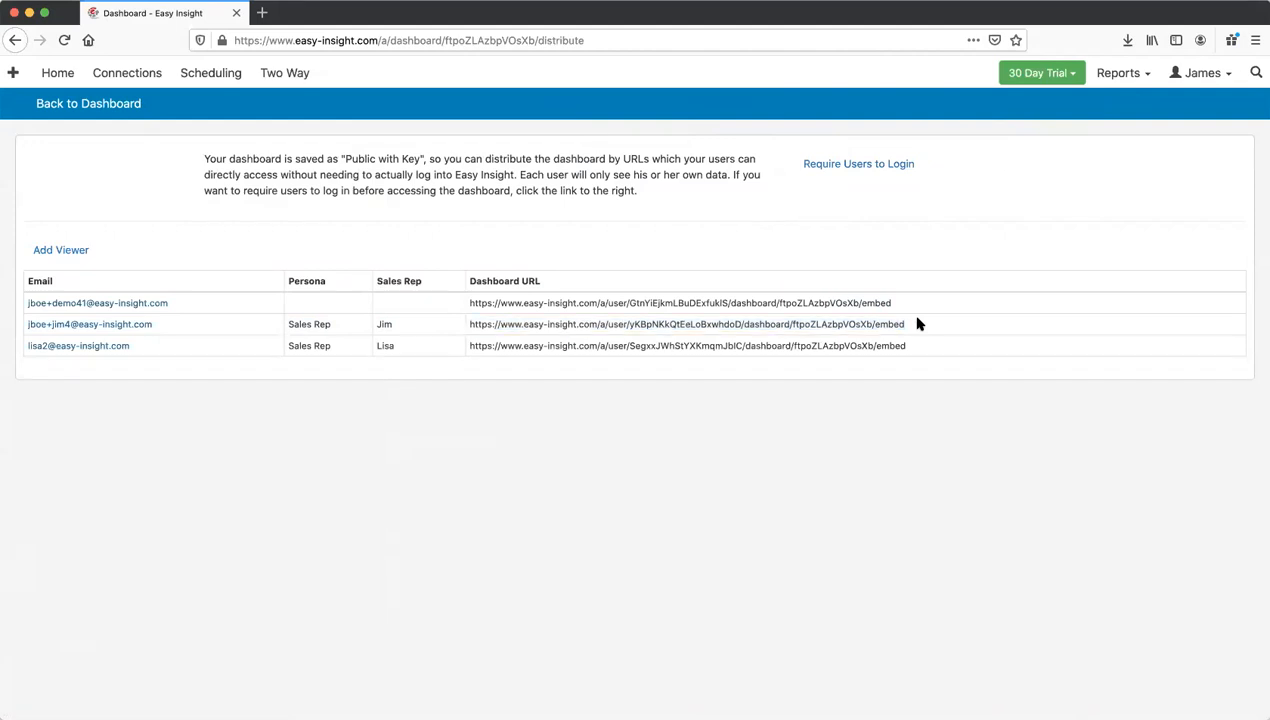